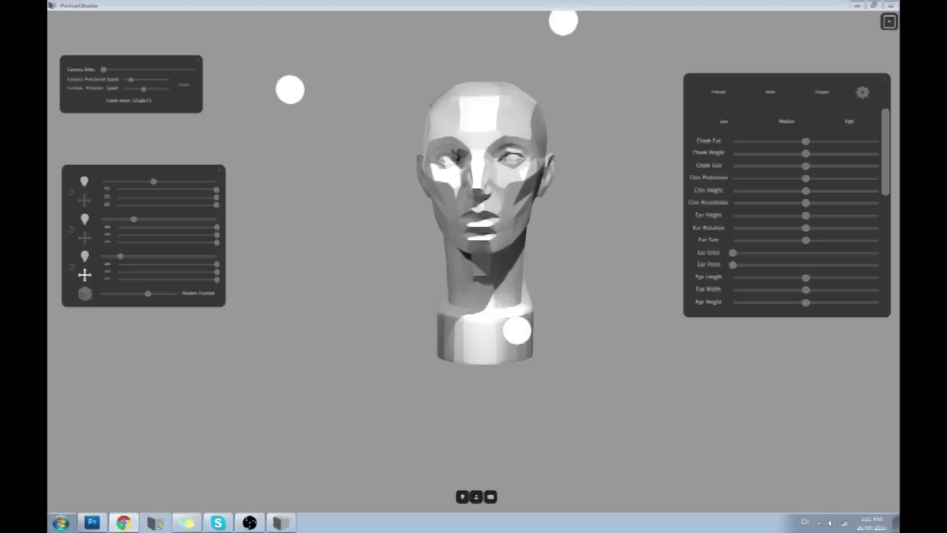
Reposition the light spheres around the low-poly head and bring up the reflectivity, roughness and save/load settings
{"action": "left_click", "coordinate": [593, 4]}
{"action": "left_click_drag", "start_coordinate": [345, 190], "coordinate": [628, 321]}
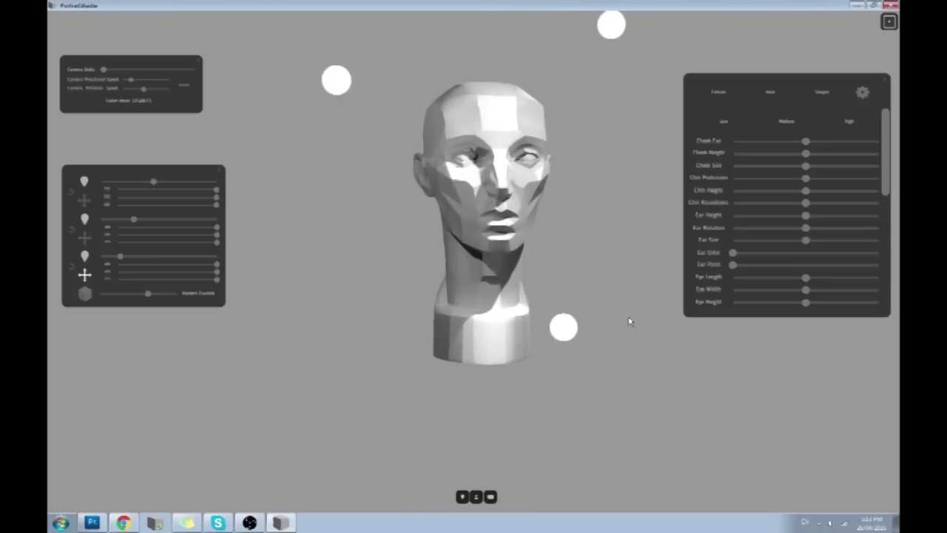
{"action": "left_click", "coordinate": [85, 238]}
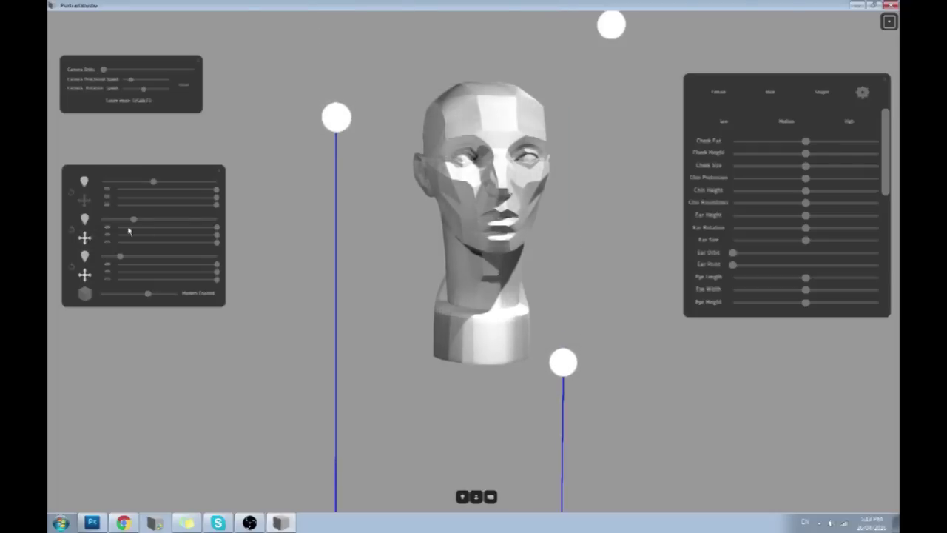
{"action": "left_click_drag", "start_coordinate": [518, 260], "coordinate": [533, 217]}
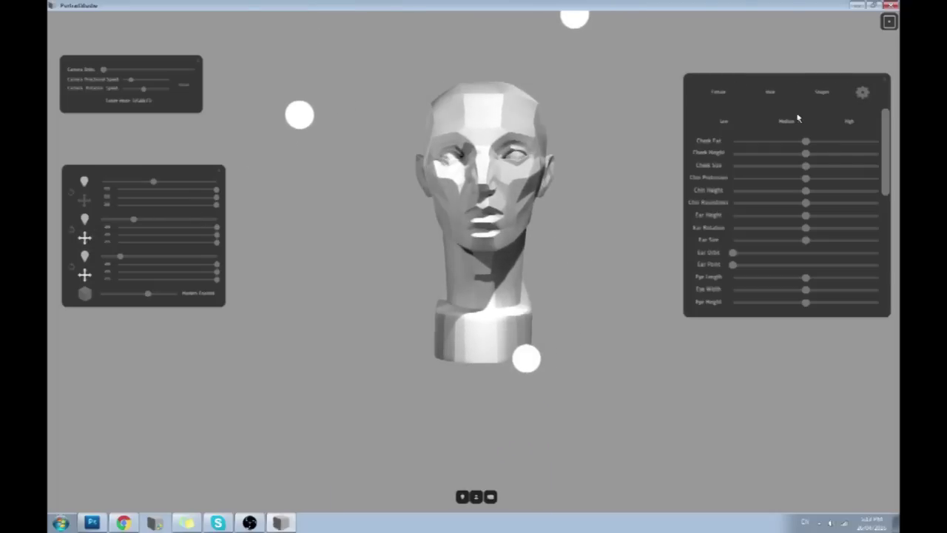
{"action": "left_click", "coordinate": [863, 92]}
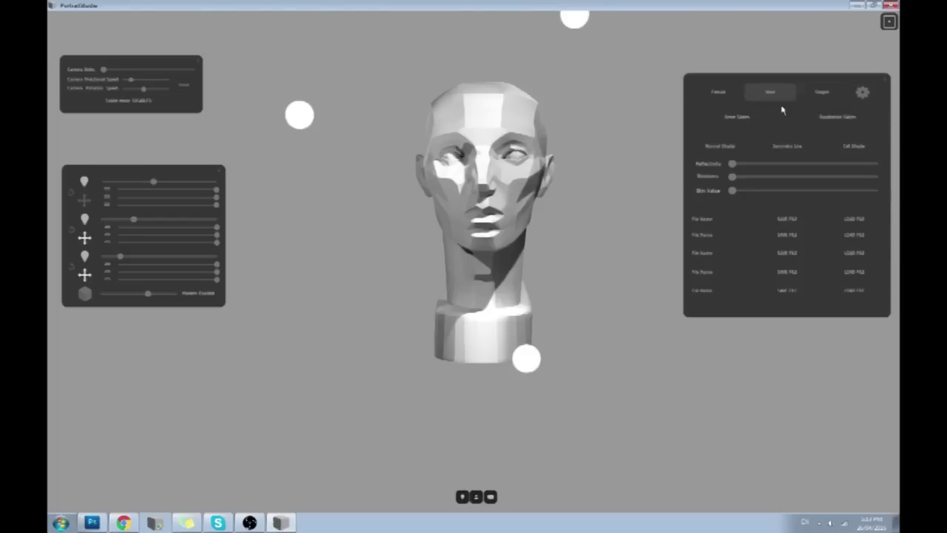
Switch to the female bust, make the ears as large as possible and adjust the eye width
{"action": "left_click", "coordinate": [707, 104]}
{"action": "left_click", "coordinate": [839, 120]}
{"action": "left_click", "coordinate": [858, 90]}
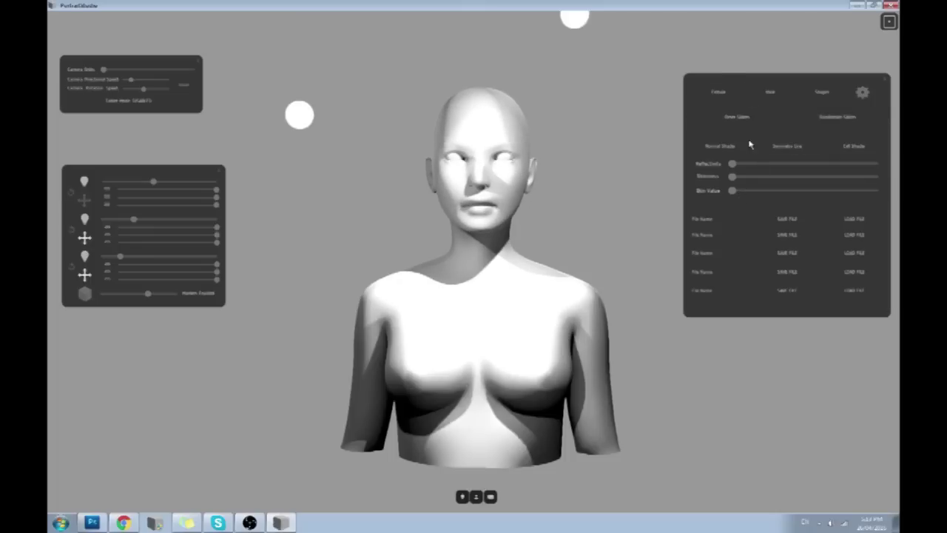
{"action": "left_click", "coordinate": [730, 107]}
{"action": "scroll", "coordinate": [829, 170], "scroll_direction": "down", "scroll_amount": 2}
{"action": "left_click_drag", "start_coordinate": [823, 208], "coordinate": [804, 210]}
{"action": "mouse_move", "coordinate": [789, 266]}
{"action": "left_mouse_down"}
{"action": "mouse_move", "coordinate": [814, 264]}
{"action": "mouse_move", "coordinate": [782, 264]}
{"action": "left_mouse_up"}
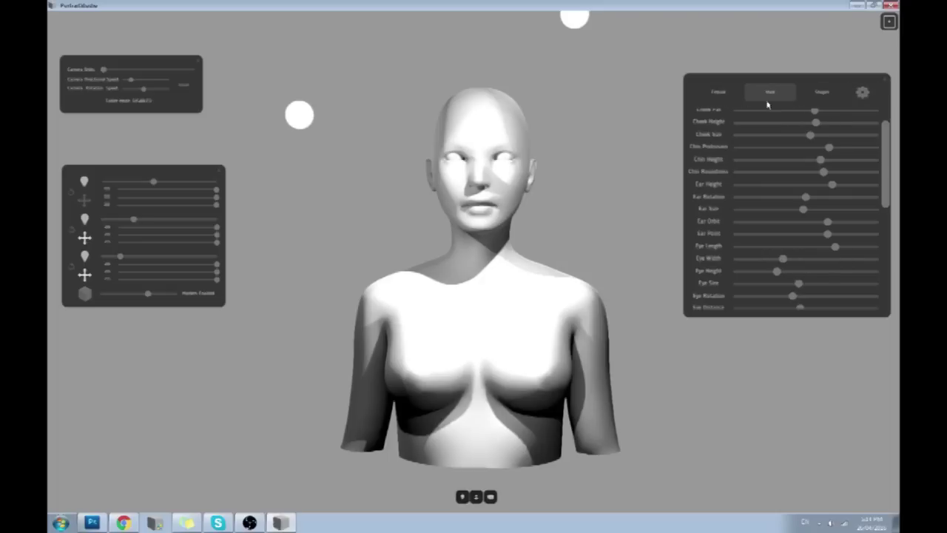
Set the head to low detail and orbit around the planar model
{"action": "left_click", "coordinate": [862, 92]}
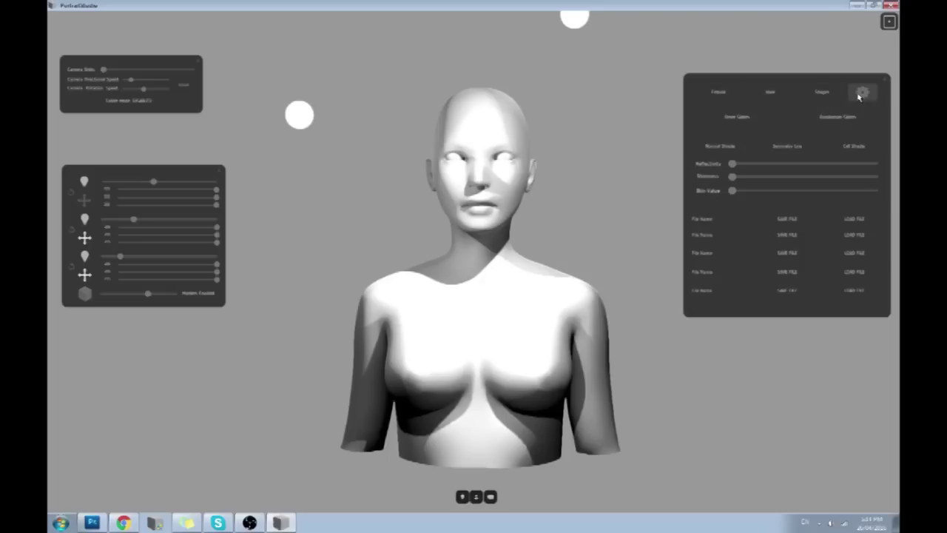
{"action": "left_click", "coordinate": [718, 96]}
{"action": "scroll", "coordinate": [789, 120], "scroll_direction": "up", "scroll_amount": 2}
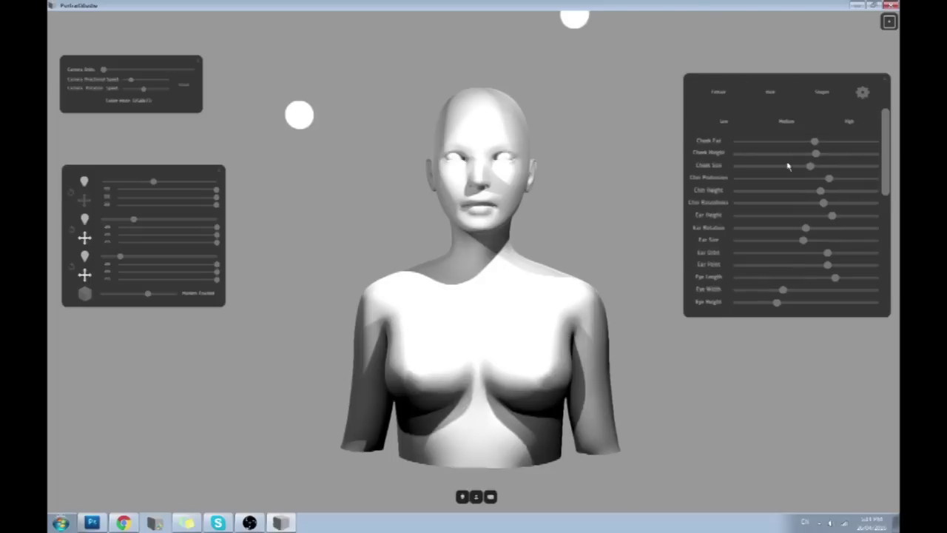
{"action": "left_click", "coordinate": [772, 125]}
{"action": "left_click", "coordinate": [723, 125]}
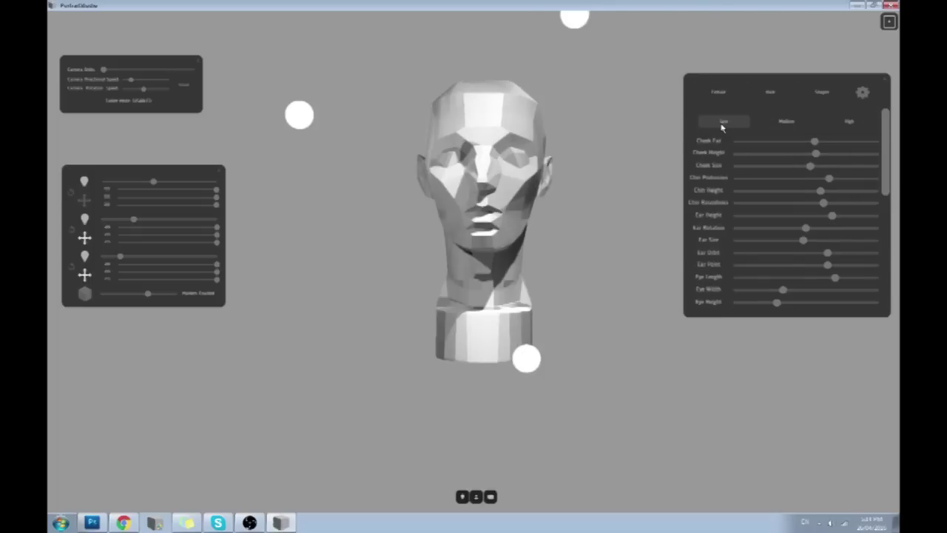
{"action": "left_click_drag", "start_coordinate": [617, 214], "coordinate": [663, 247]}
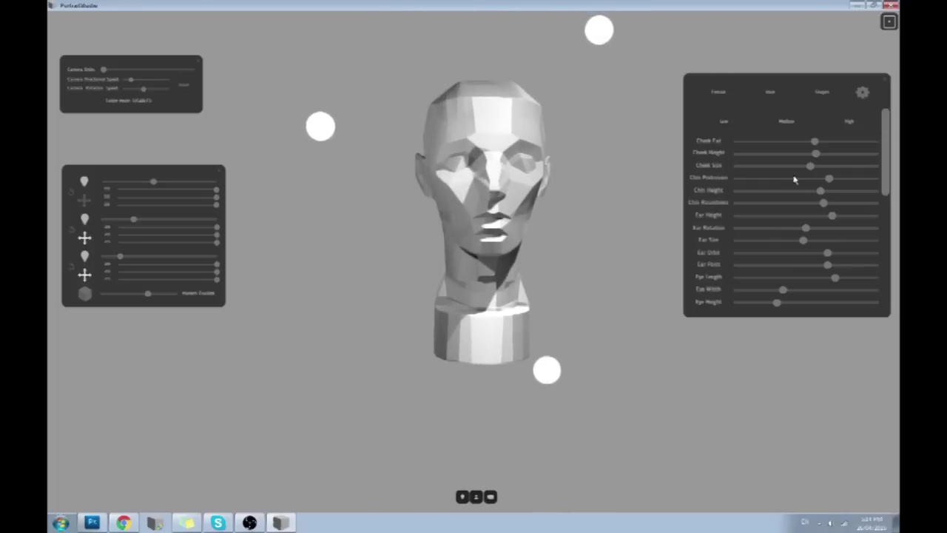
{"action": "left_click", "coordinate": [123, 524]}
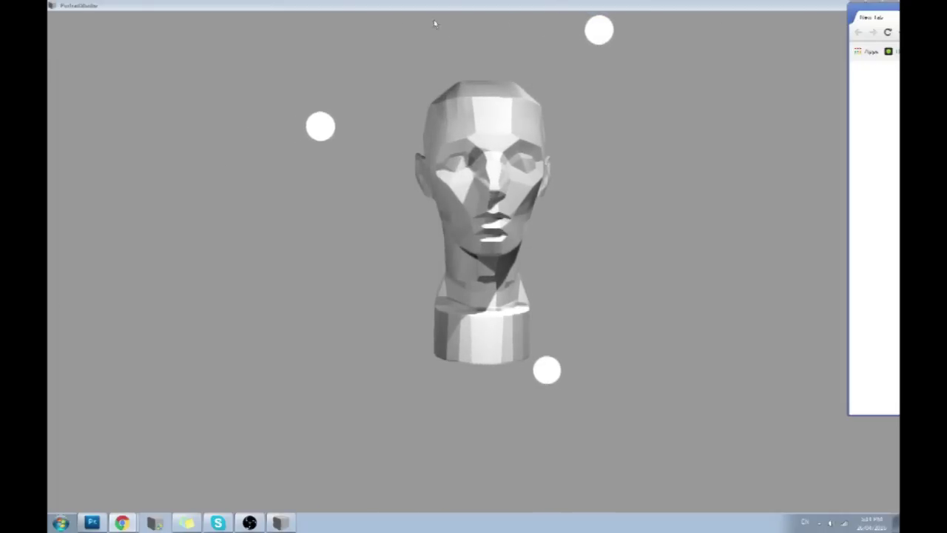
Search Google for 'asam head' and browse the Planes of the Head website
{"action": "type", "text": "asam head"}
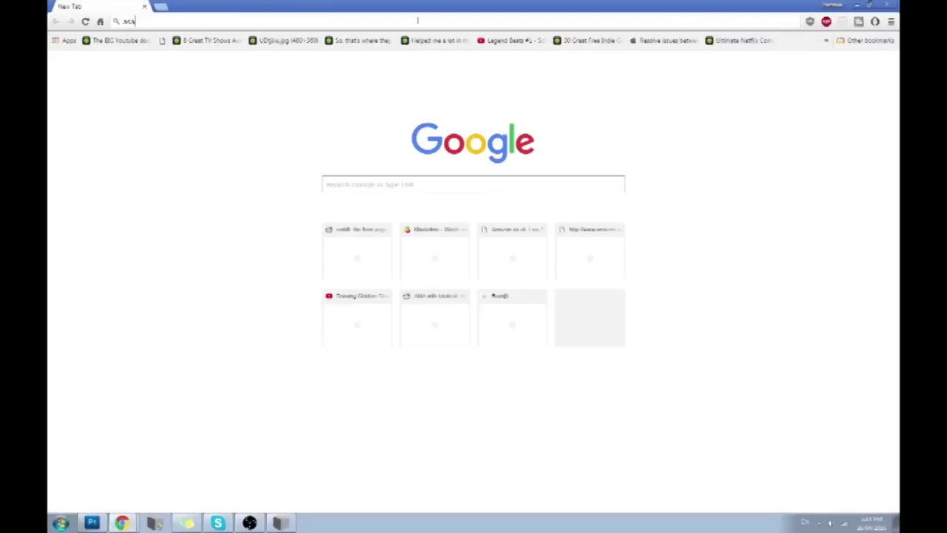
{"action": "key", "text": "Return"}
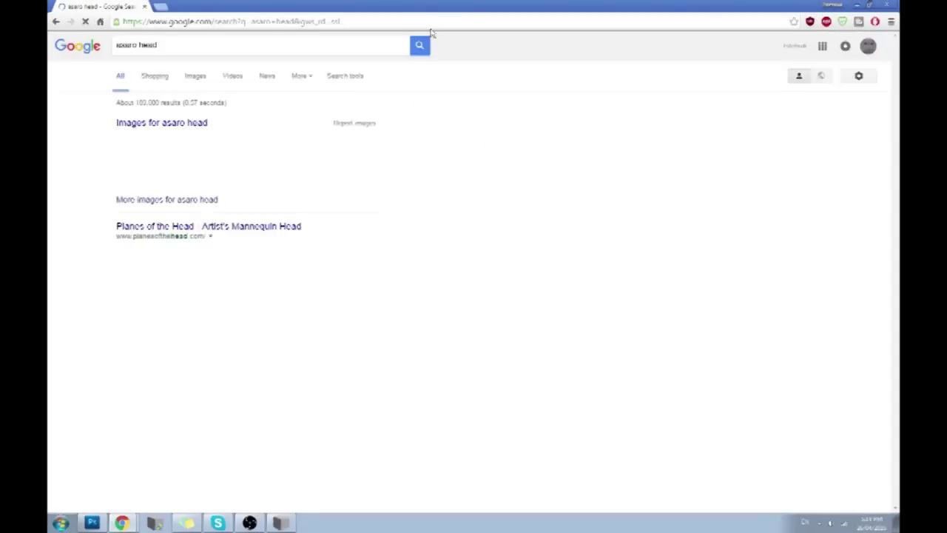
{"action": "left_click", "coordinate": [250, 229]}
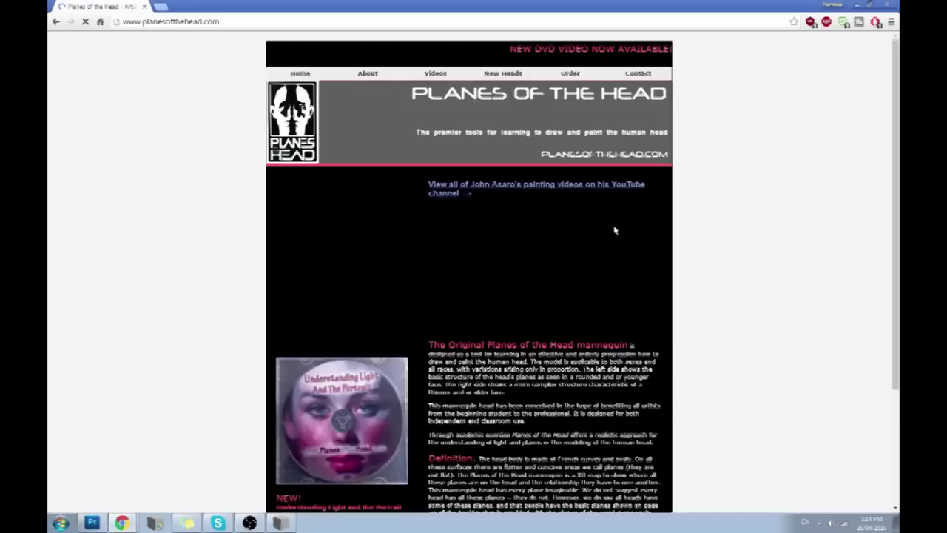
{"action": "scroll", "coordinate": [711, 243], "scroll_direction": "down", "scroll_amount": 3}
{"action": "scroll", "coordinate": [711, 243], "scroll_direction": "down", "scroll_amount": 2}
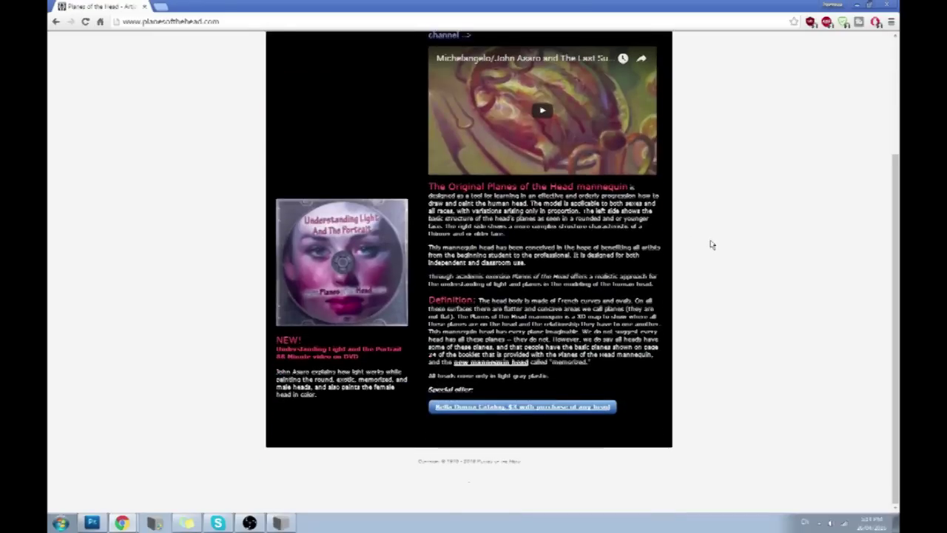
{"action": "scroll", "coordinate": [712, 244], "scroll_direction": "up", "scroll_amount": 5}
{"action": "left_click", "coordinate": [55, 21]}
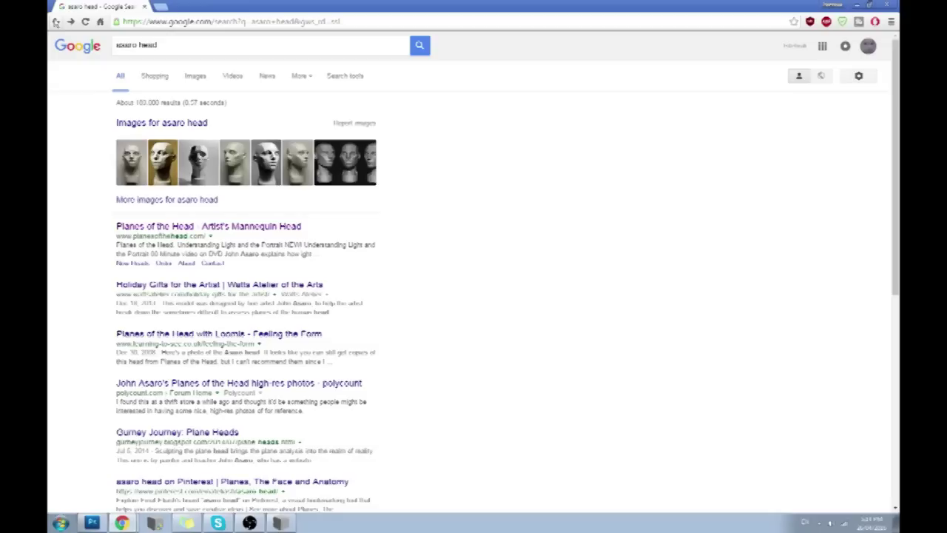
Search 'asaro head ebay' and open the plaster mannequin listing with its US $70.00 winning bid
{"action": "left_click", "coordinate": [263, 45]}
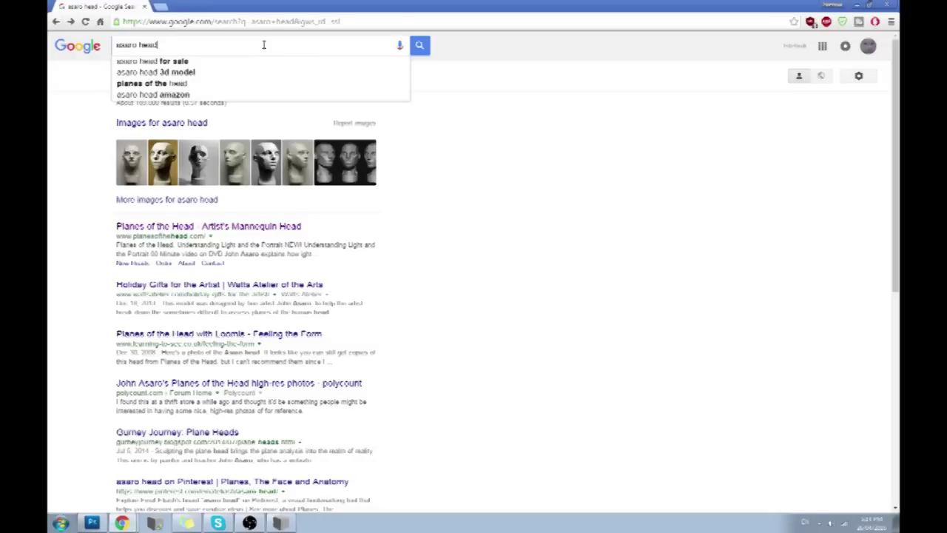
{"action": "type", "text": "ebay"}
{"action": "key", "text": "Return"}
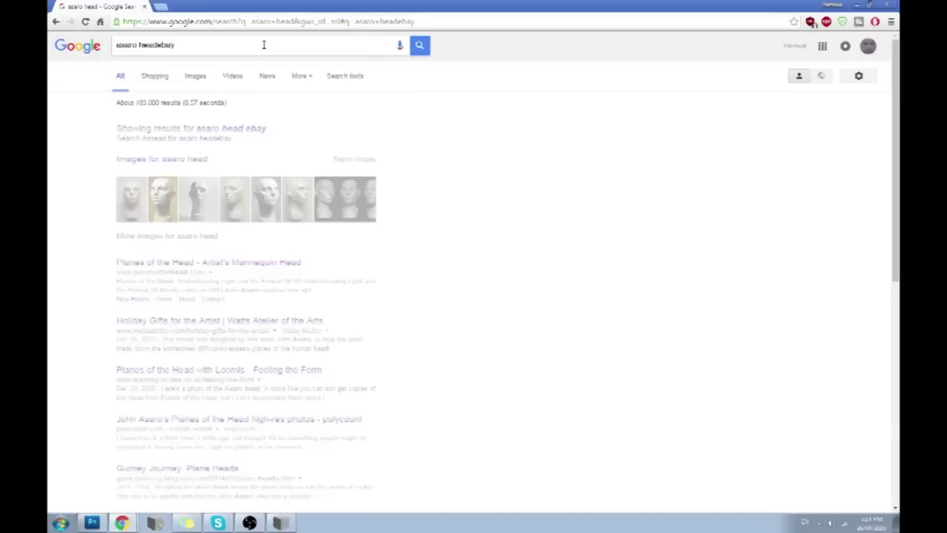
{"action": "left_click", "coordinate": [239, 127]}
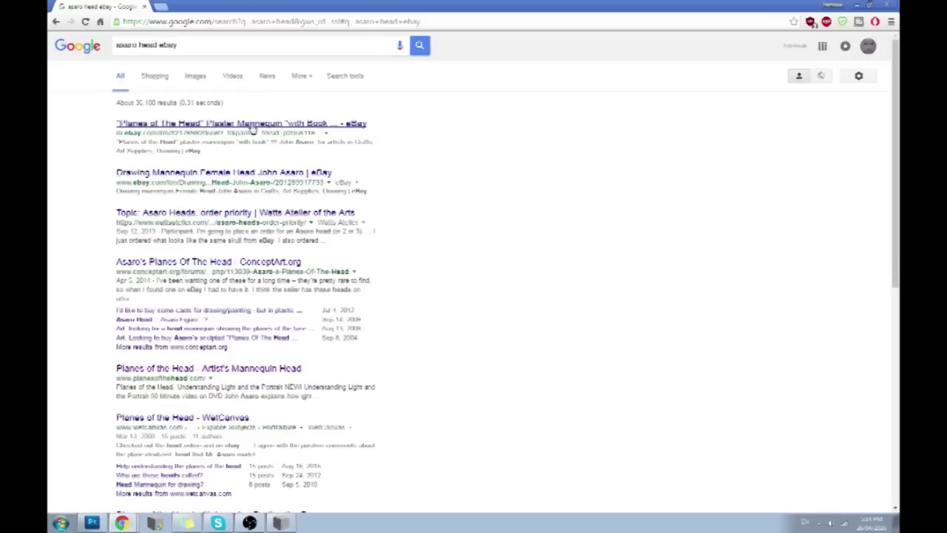
{"action": "left_click", "coordinate": [244, 127]}
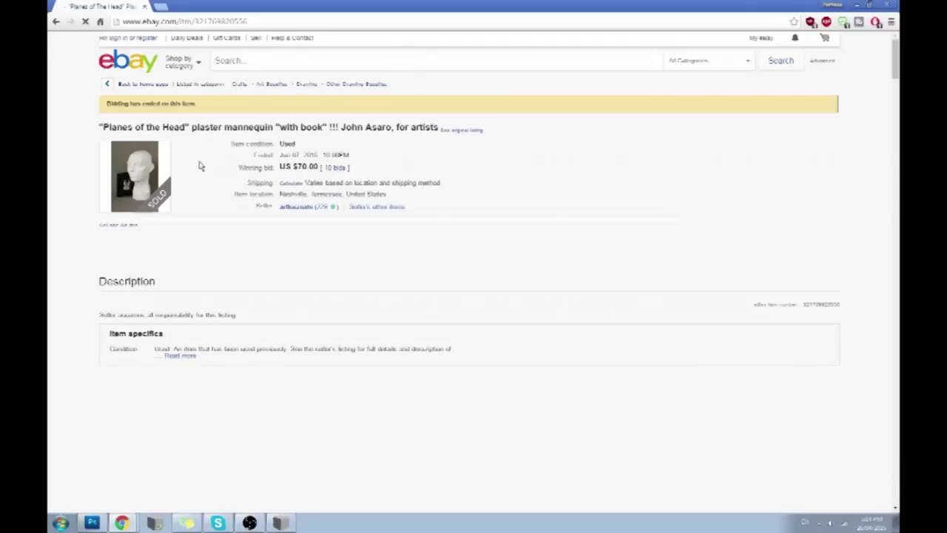
{"action": "left_click_drag", "start_coordinate": [320, 169], "coordinate": [280, 167]}
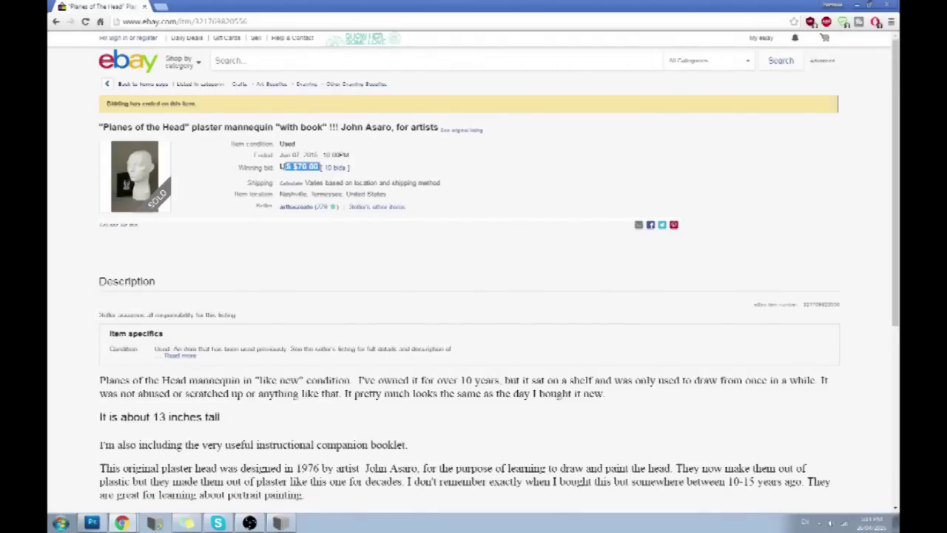
{"action": "double_click", "coordinate": [336, 5]}
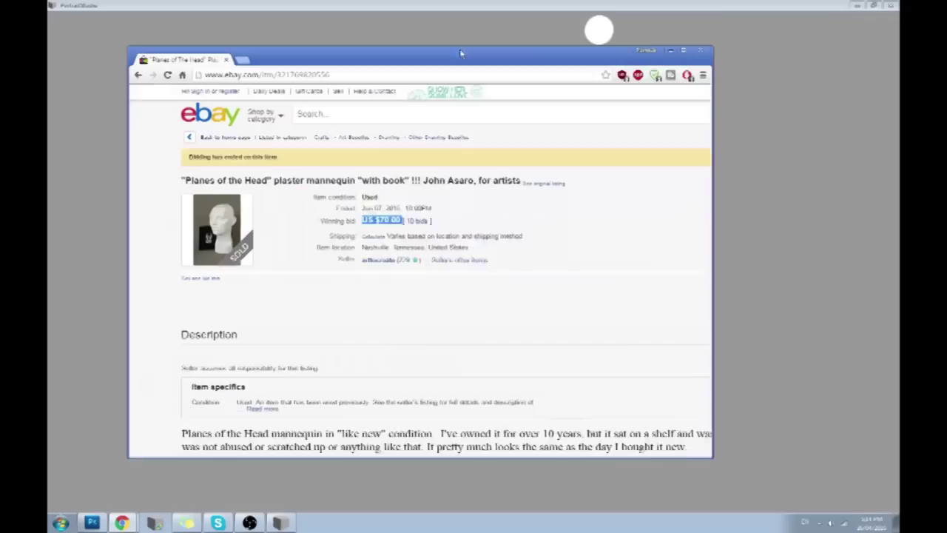
Hide Chrome and orbit the low-poly head left and right to study its planes
{"action": "left_click", "coordinate": [670, 52]}
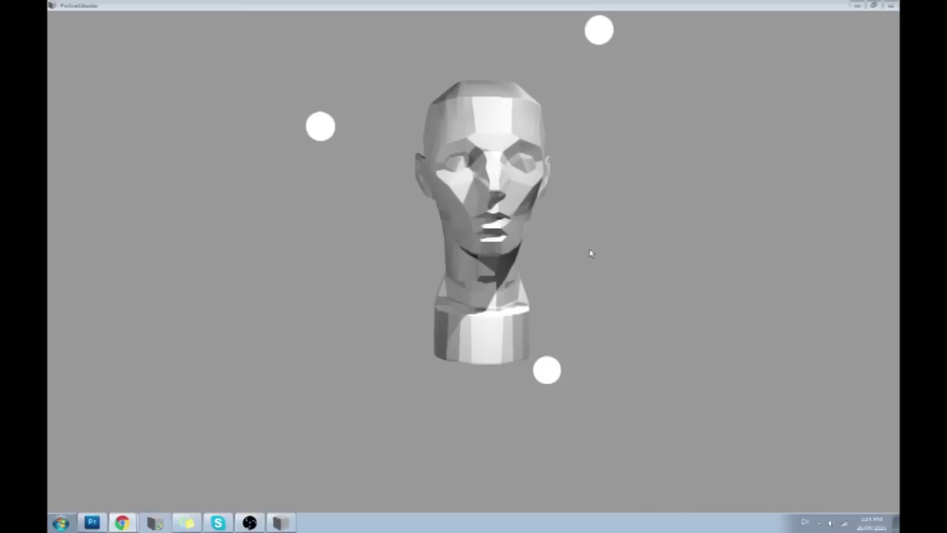
{"action": "left_click_drag", "start_coordinate": [489, 259], "coordinate": [441, 276]}
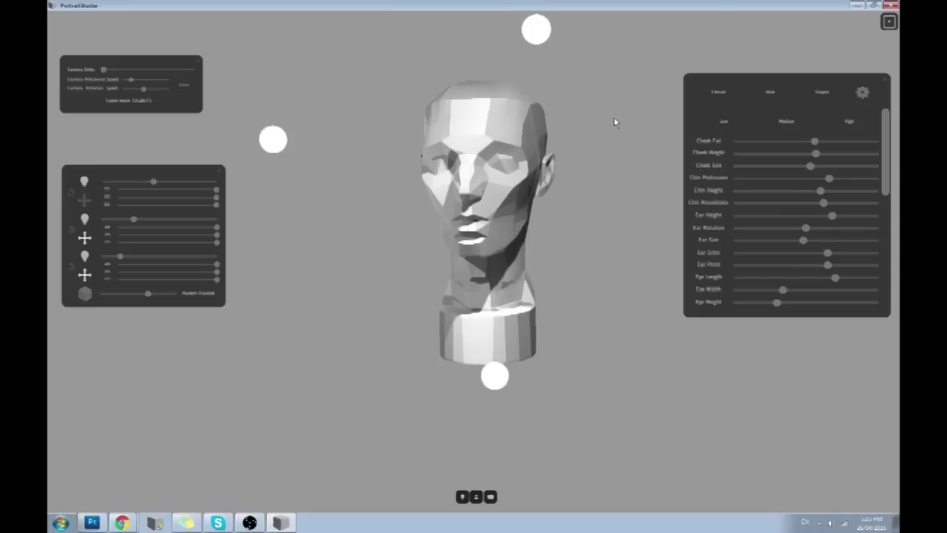
Switch the model to high detail, turn off the second and third lights, and hide Portrait Studio
{"action": "left_click", "coordinate": [850, 120]}
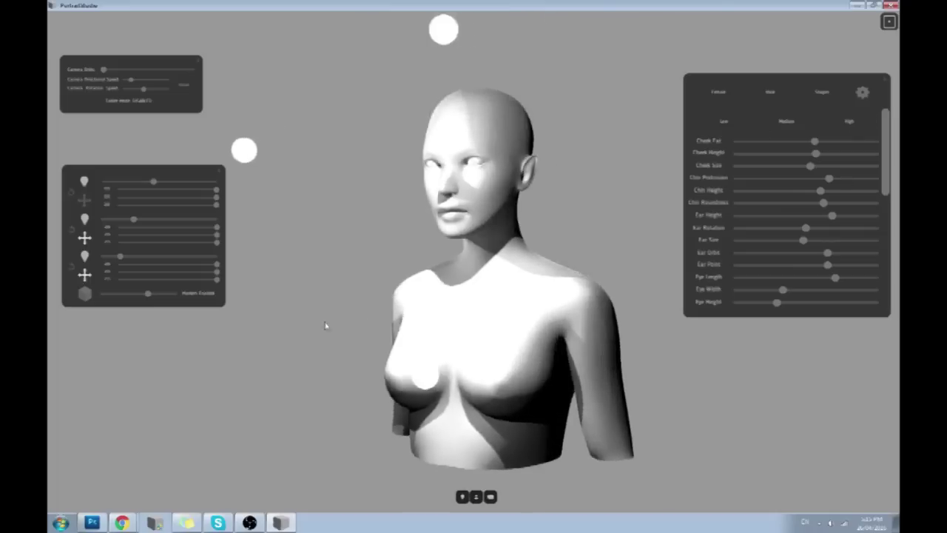
{"action": "left_click", "coordinate": [86, 238]}
{"action": "left_click", "coordinate": [85, 219]}
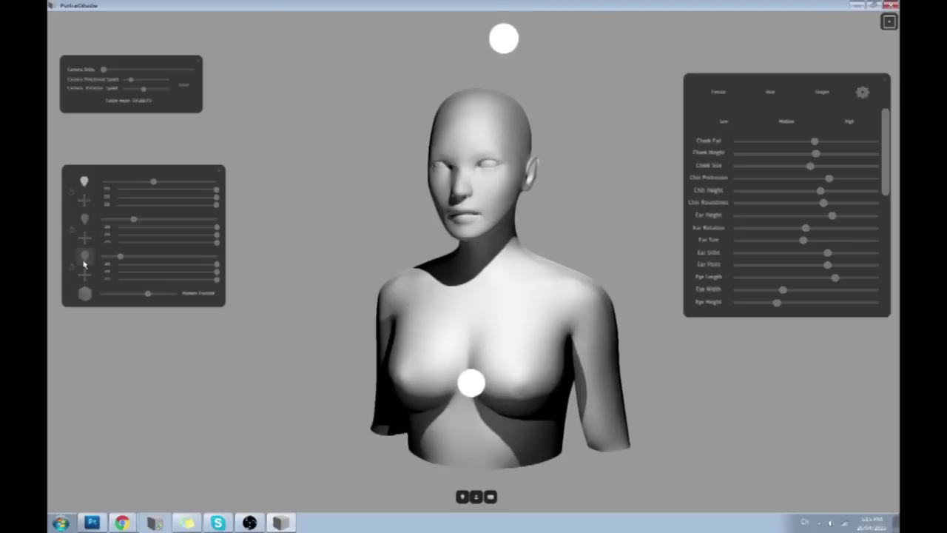
{"action": "left_click", "coordinate": [84, 257]}
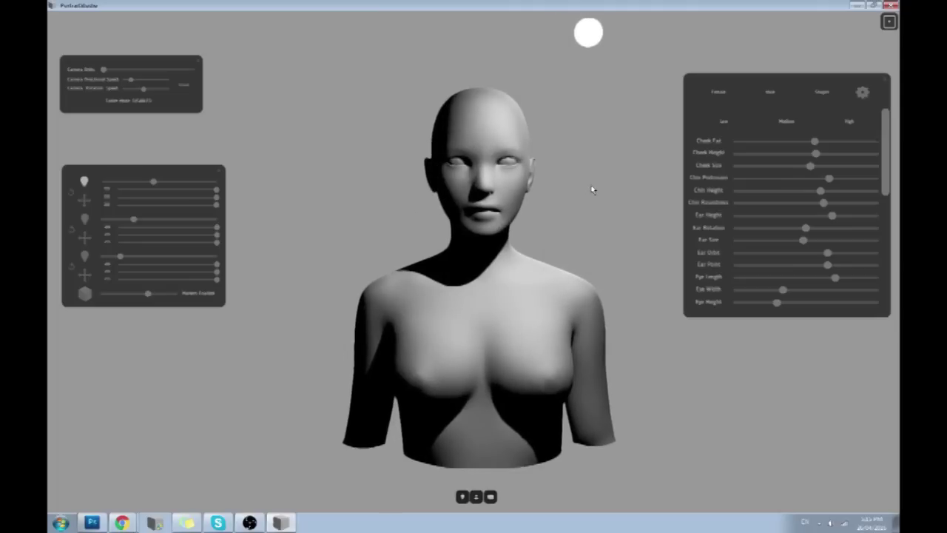
{"action": "left_click", "coordinate": [857, 5]}
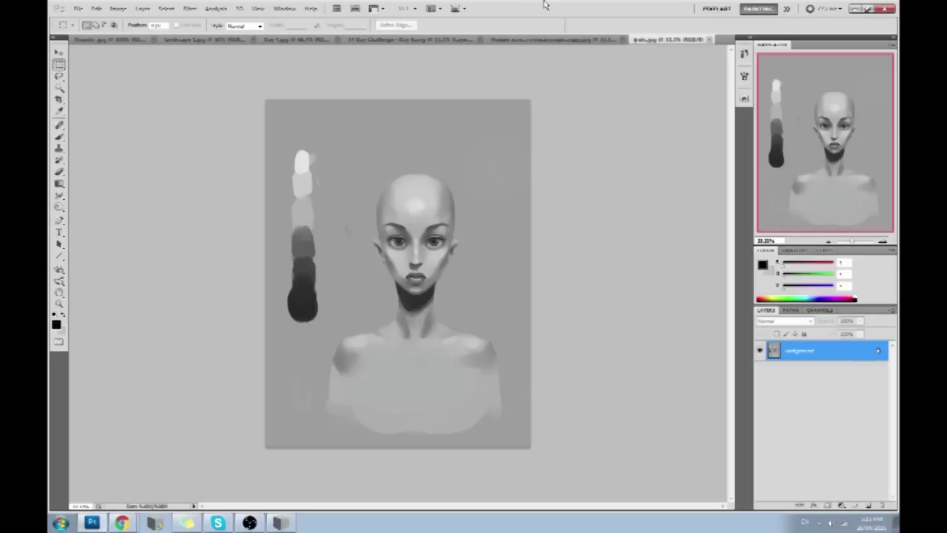
Maximise Photoshop and close the mideala.psd dark figure painting
{"action": "double_click", "coordinate": [546, 9]}
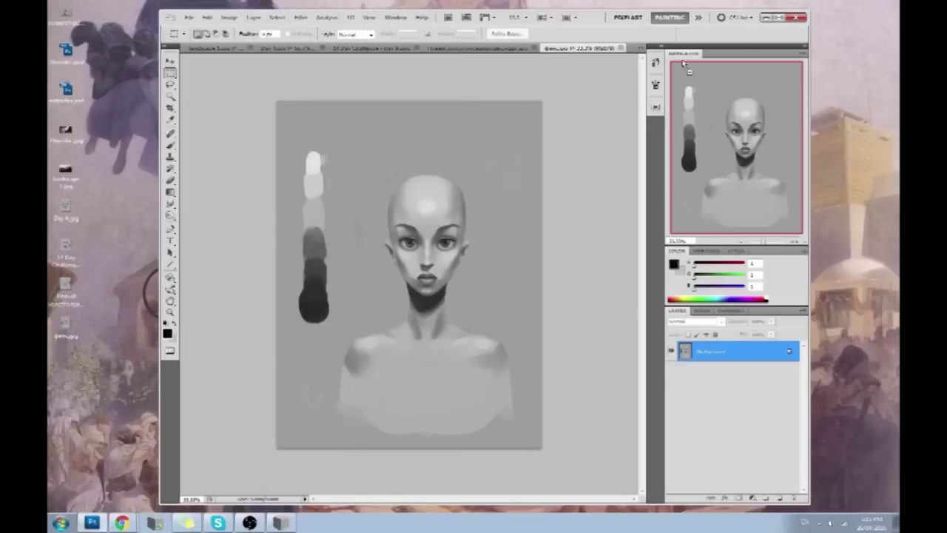
{"action": "key", "text": "ctrl+Tab"}
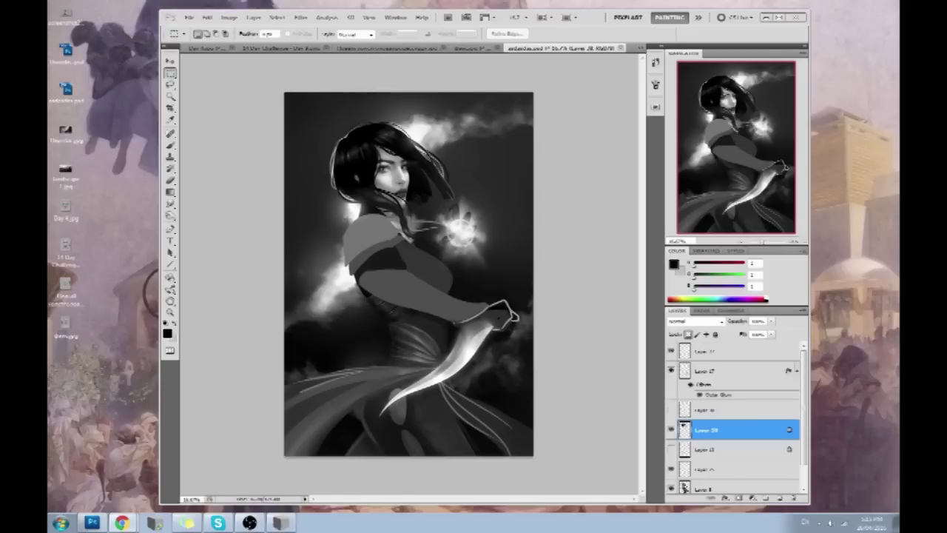
{"action": "left_click", "coordinate": [594, 19]}
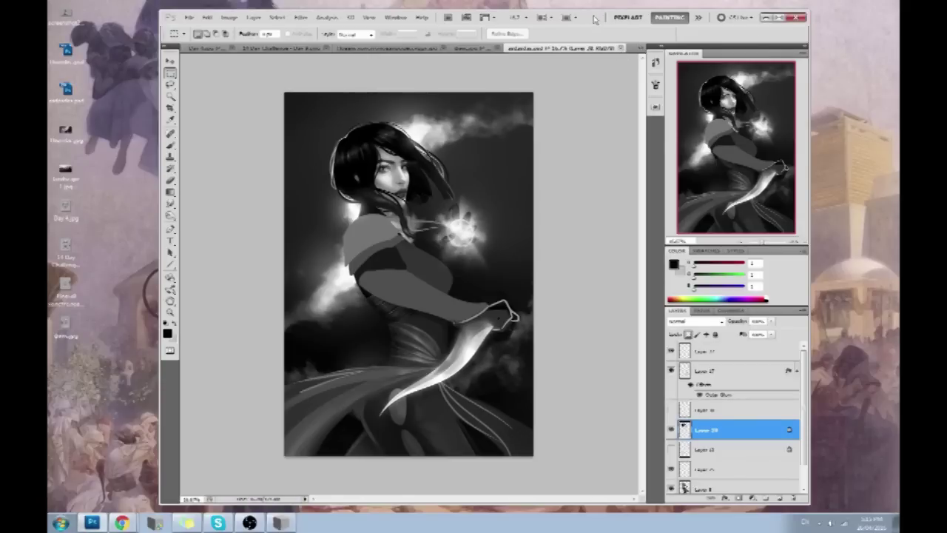
{"action": "double_click", "coordinate": [594, 18]}
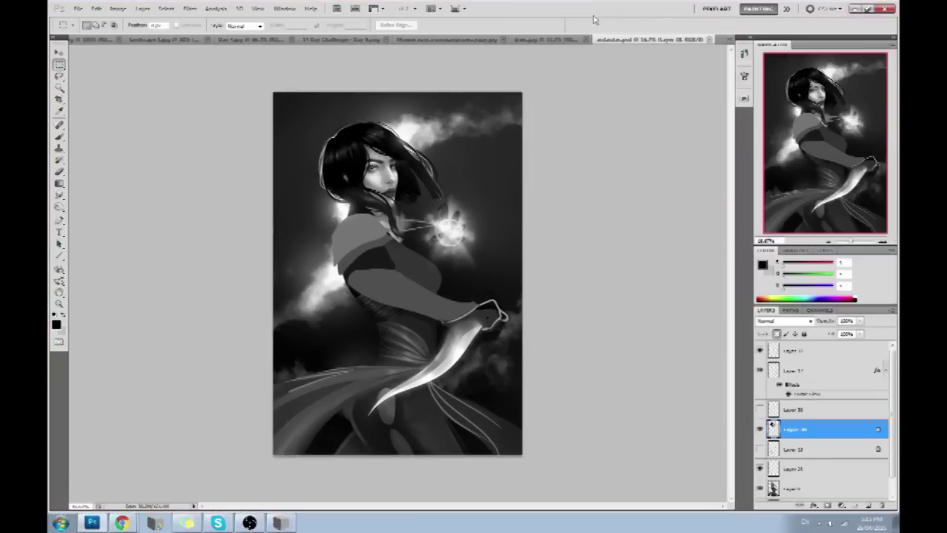
{"action": "left_click", "coordinate": [709, 39]}
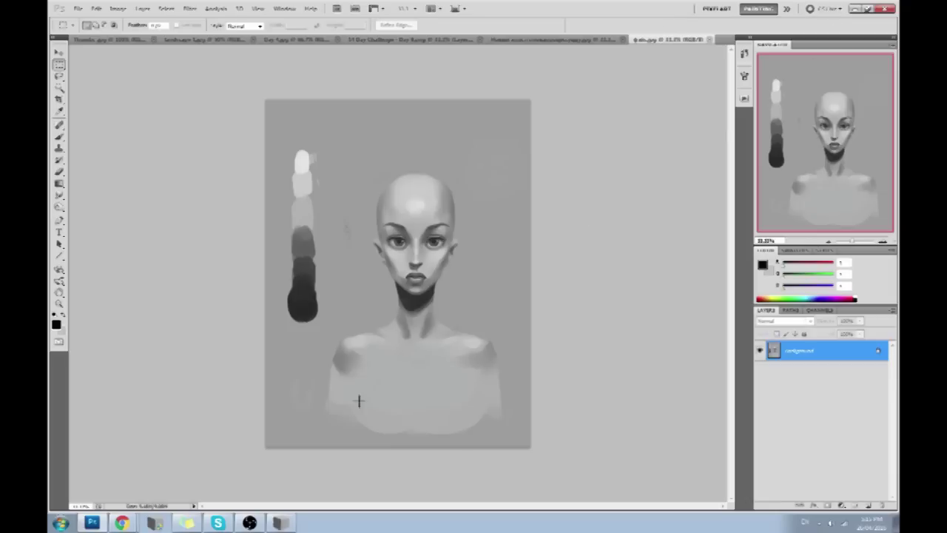
{"action": "left_click", "coordinate": [279, 522]}
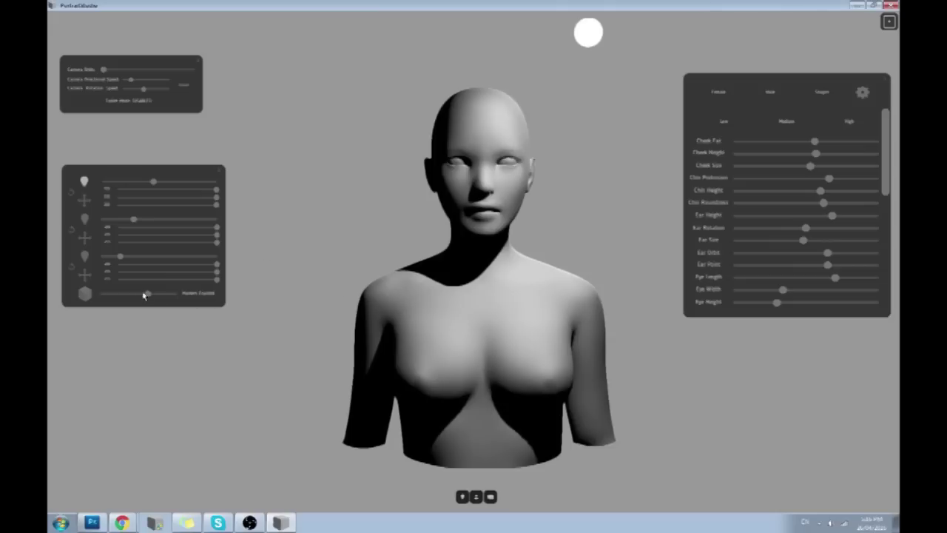
Tune the scene background brightness and restore Portrait Studio to a smaller window
{"action": "left_click_drag", "start_coordinate": [147, 294], "coordinate": [115, 298]}
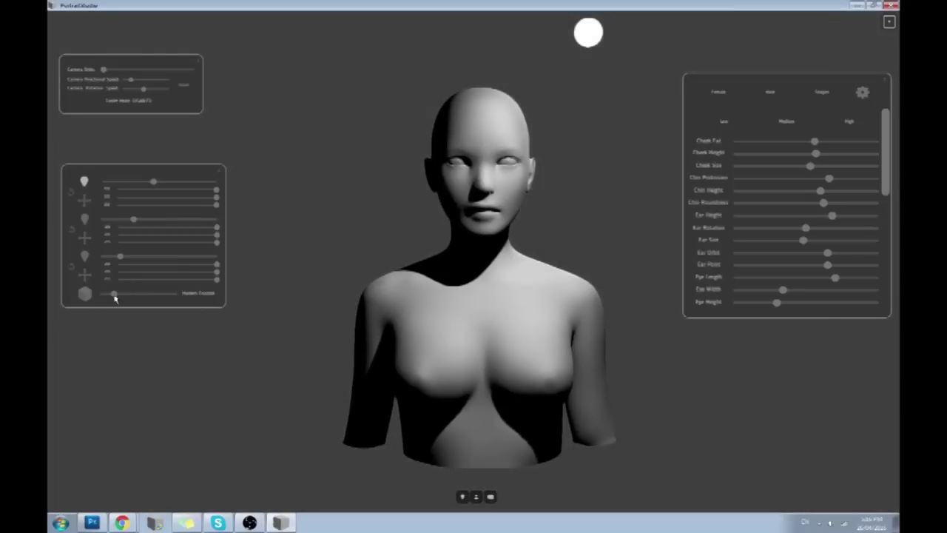
{"action": "left_click_drag", "start_coordinate": [115, 298], "coordinate": [146, 299]}
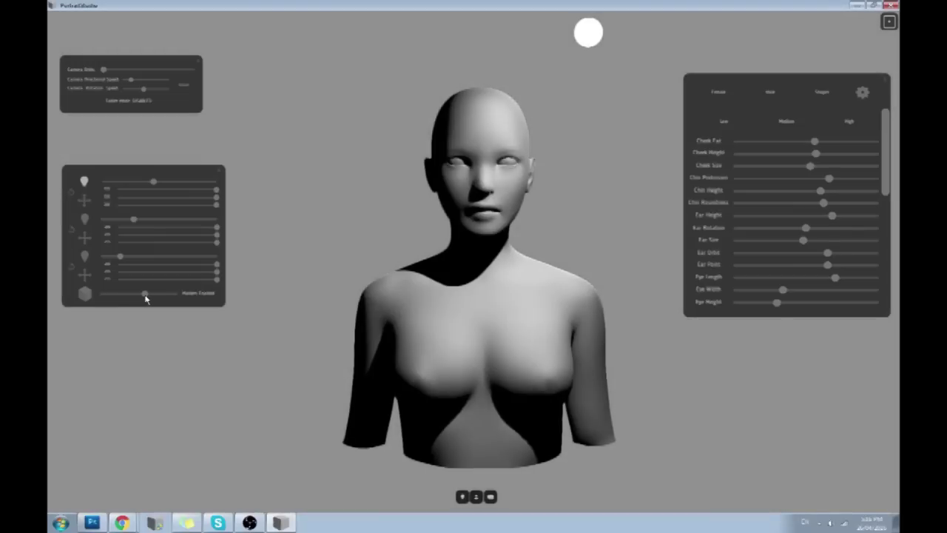
{"action": "left_click_drag", "start_coordinate": [146, 299], "coordinate": [119, 295]}
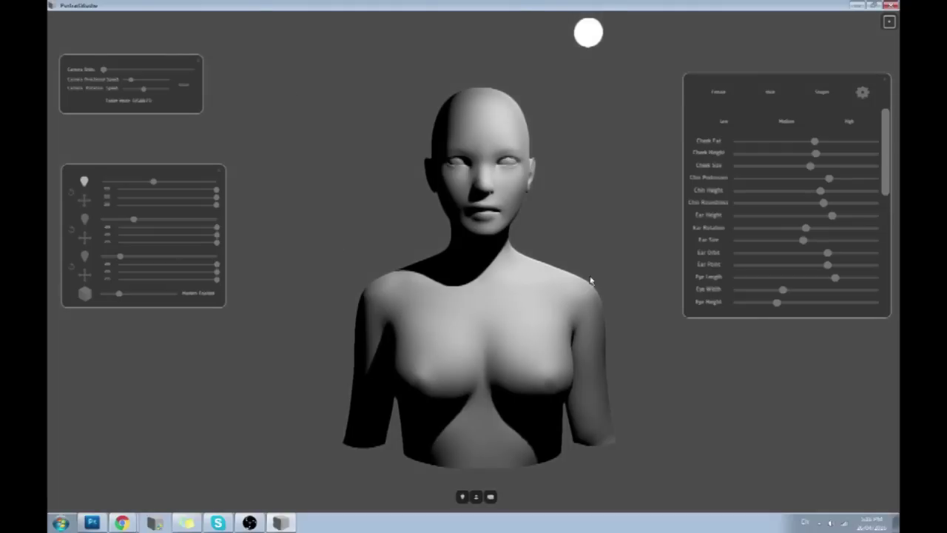
{"action": "double_click", "coordinate": [798, 6]}
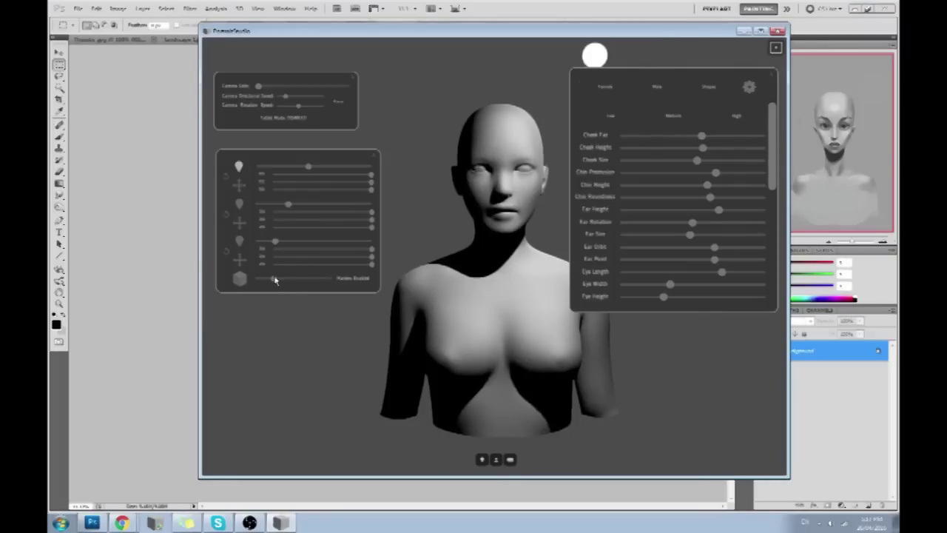
{"action": "left_click_drag", "start_coordinate": [275, 278], "coordinate": [301, 277]}
Swap to the low-detail male head, add two lights, and close Portrait Studio
{"action": "left_click", "coordinate": [664, 92]}
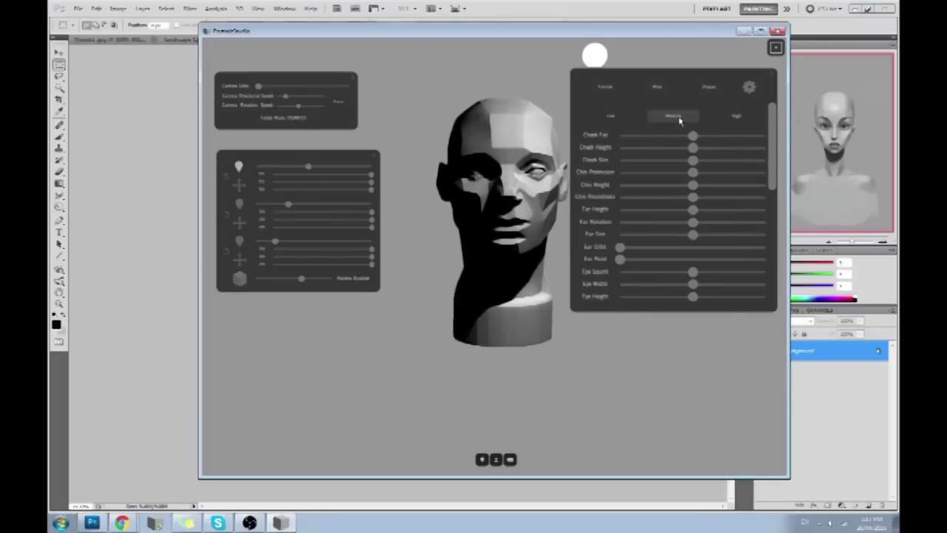
{"action": "left_click", "coordinate": [610, 116]}
{"action": "left_click", "coordinate": [241, 207]}
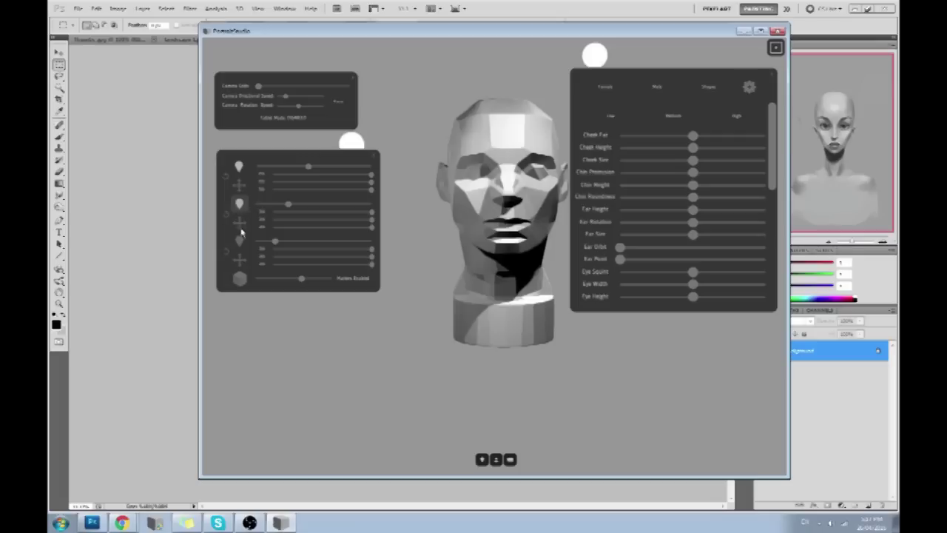
{"action": "left_click", "coordinate": [239, 241]}
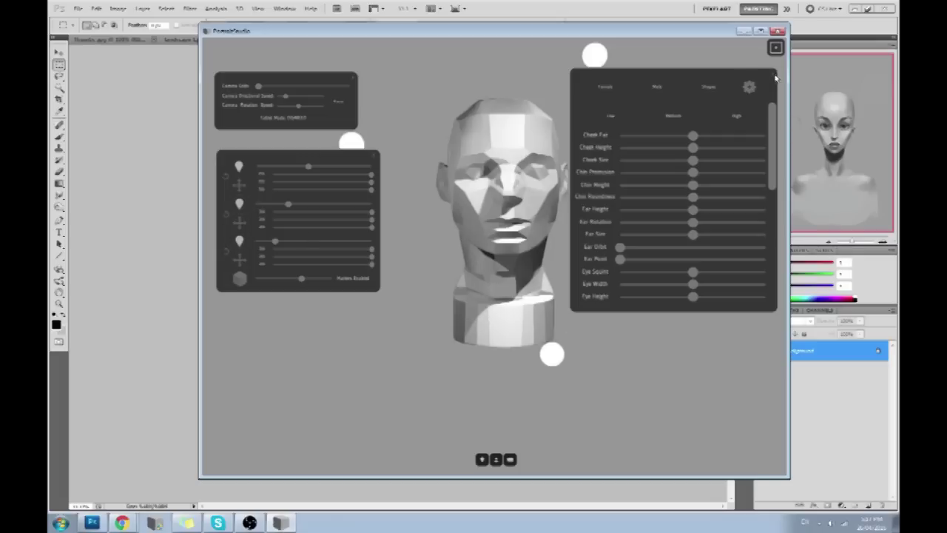
{"action": "left_click", "coordinate": [778, 30]}
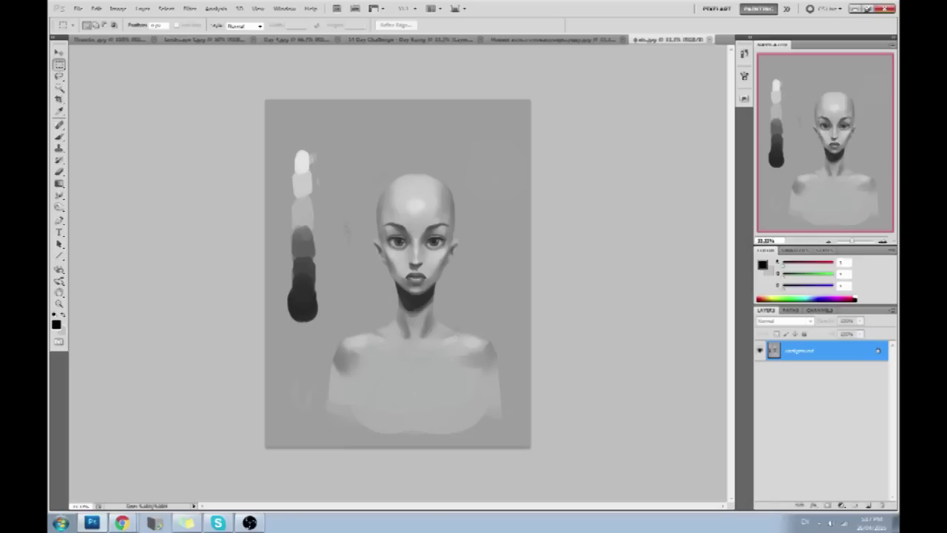
Close Thumbs.jpg, then on the Day 1 portrait move the upper eye guide onto the lower one
{"action": "left_click", "coordinate": [131, 40]}
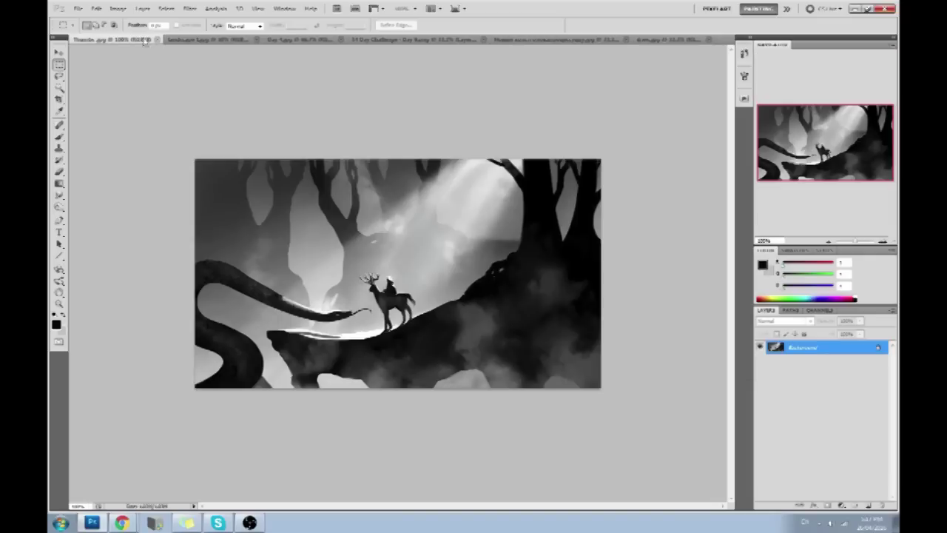
{"action": "left_click", "coordinate": [158, 39]}
{"action": "left_click", "coordinate": [133, 42]}
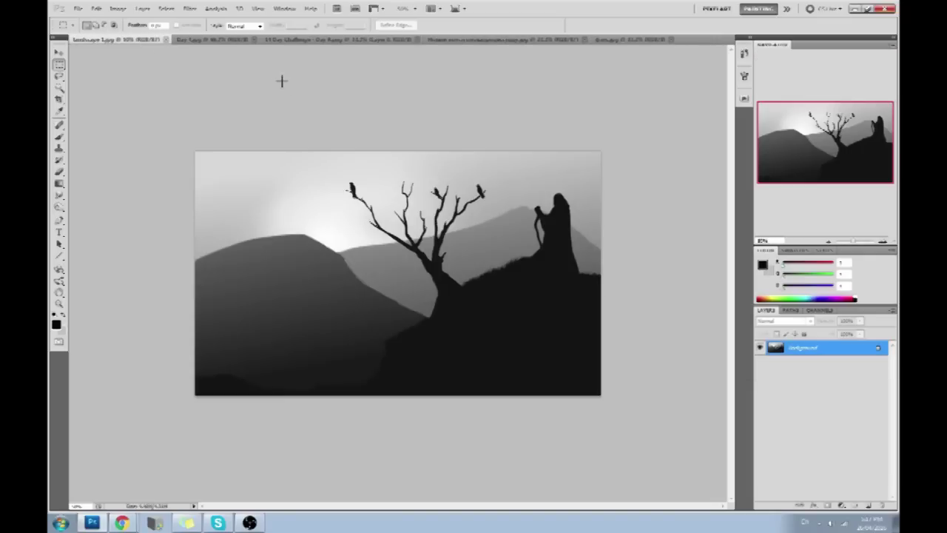
{"action": "left_click", "coordinate": [219, 41]}
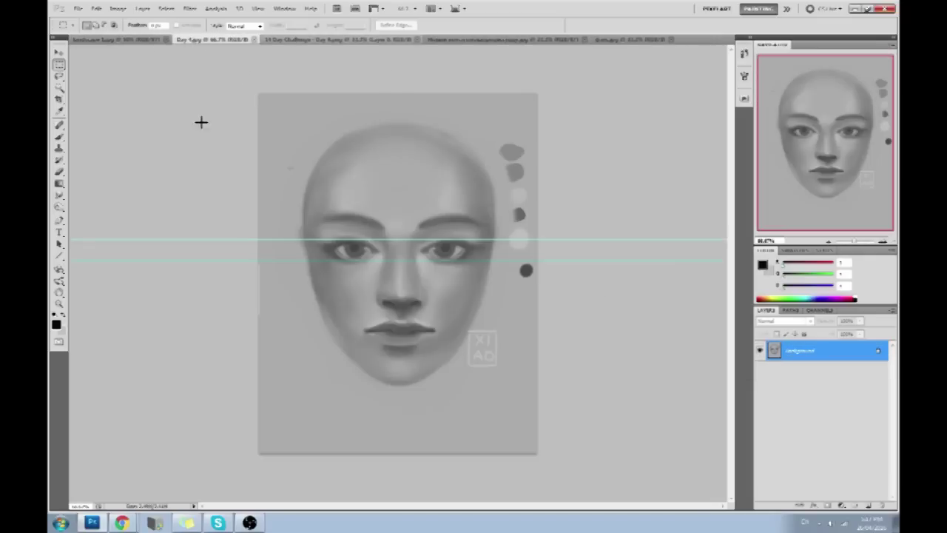
{"action": "left_click", "coordinate": [60, 53]}
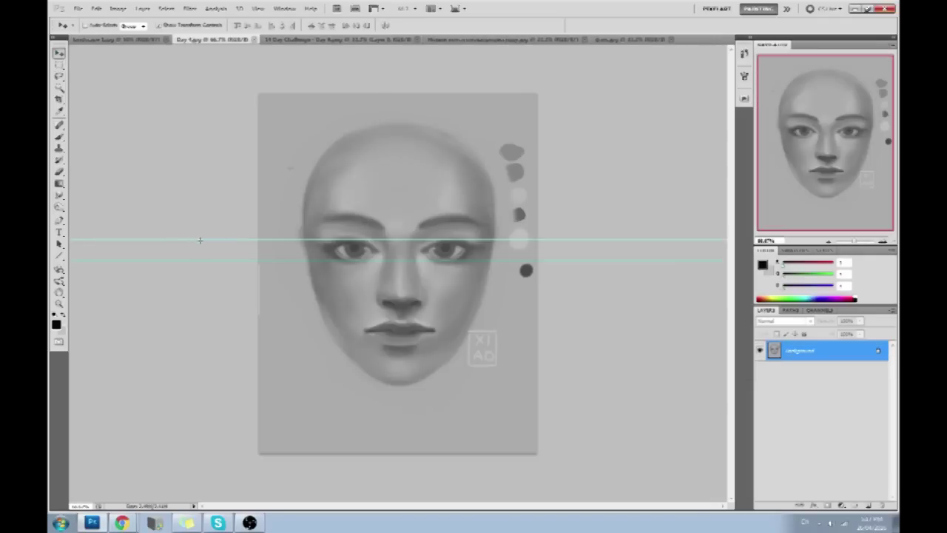
{"action": "left_click_drag", "start_coordinate": [200, 241], "coordinate": [213, 257]}
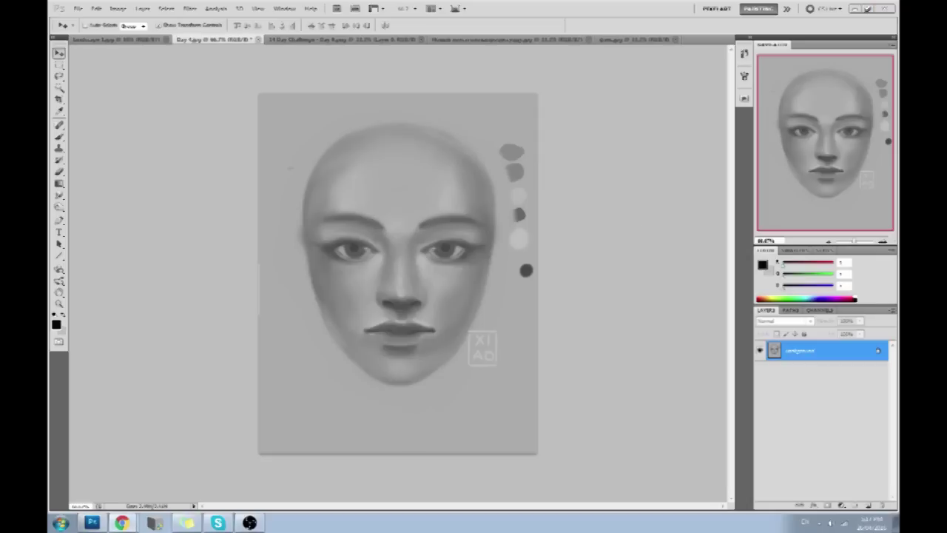
Switch to Chrome and scroll through the Google+ community critique posts
{"action": "key", "text": "alt+Tab"}
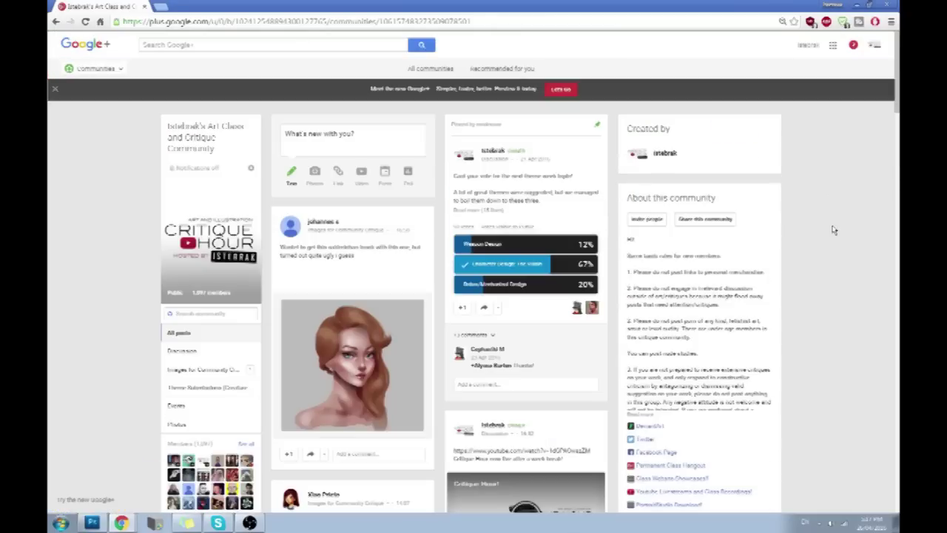
{"action": "scroll", "coordinate": [832, 229], "scroll_direction": "down", "scroll_amount": 10}
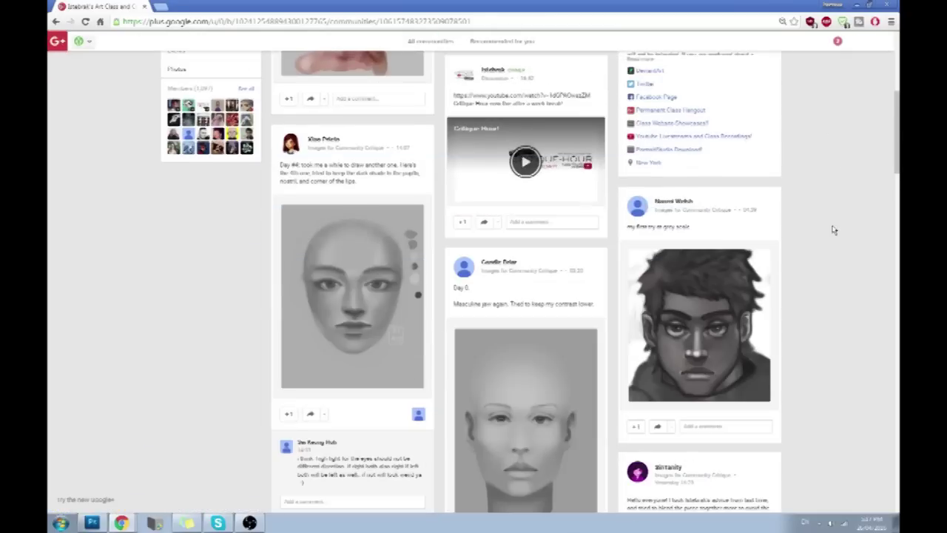
{"action": "scroll", "coordinate": [336, 161], "scroll_direction": "up", "scroll_amount": 1}
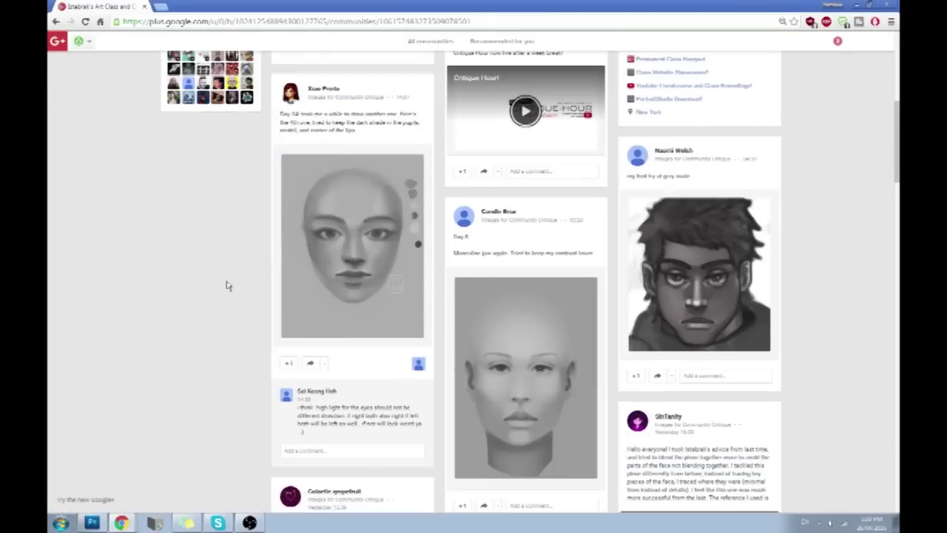
{"action": "scroll", "coordinate": [218, 257], "scroll_direction": "down", "scroll_amount": 10}
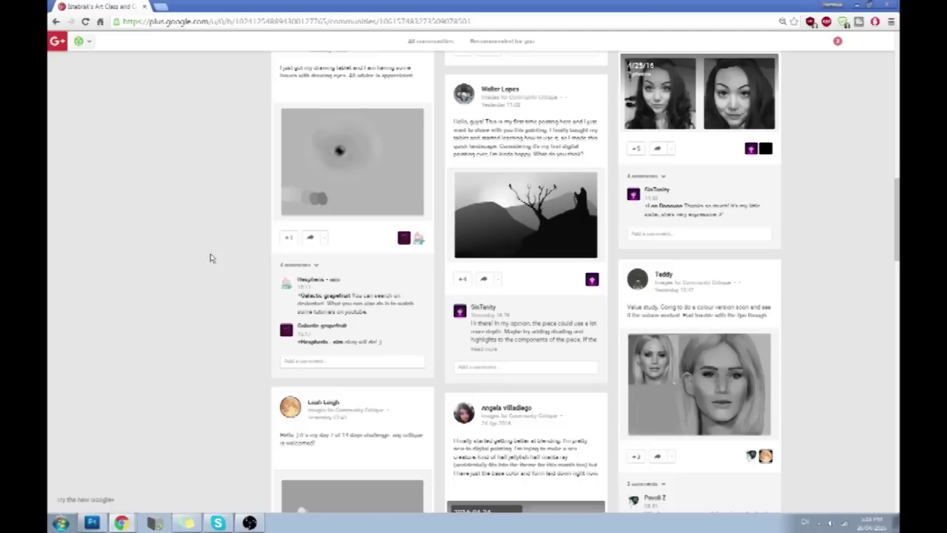
{"action": "scroll", "coordinate": [210, 258], "scroll_direction": "down", "scroll_amount": 2}
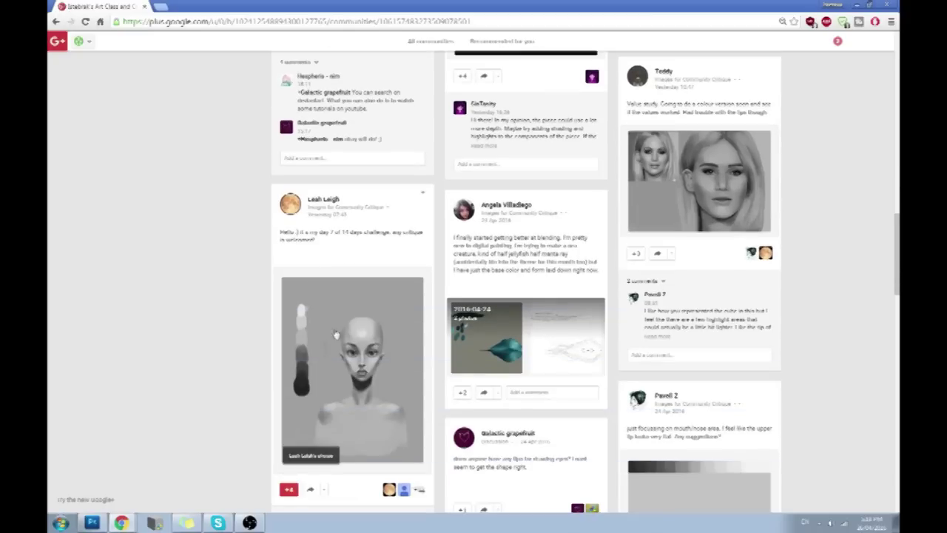
{"action": "scroll", "coordinate": [233, 292], "scroll_direction": "down", "scroll_amount": 5}
{"action": "scroll", "coordinate": [237, 288], "scroll_direction": "down", "scroll_amount": 6}
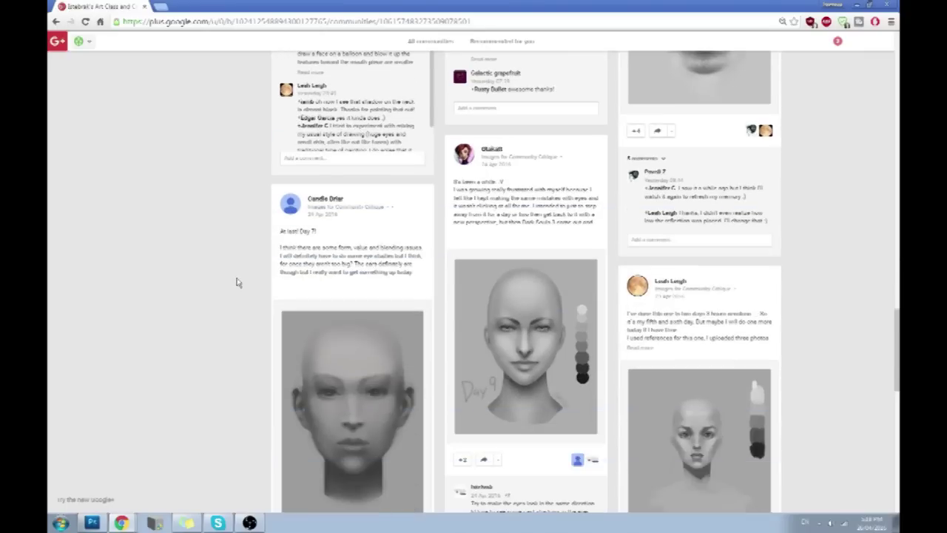
{"action": "left_click", "coordinate": [495, 157]}
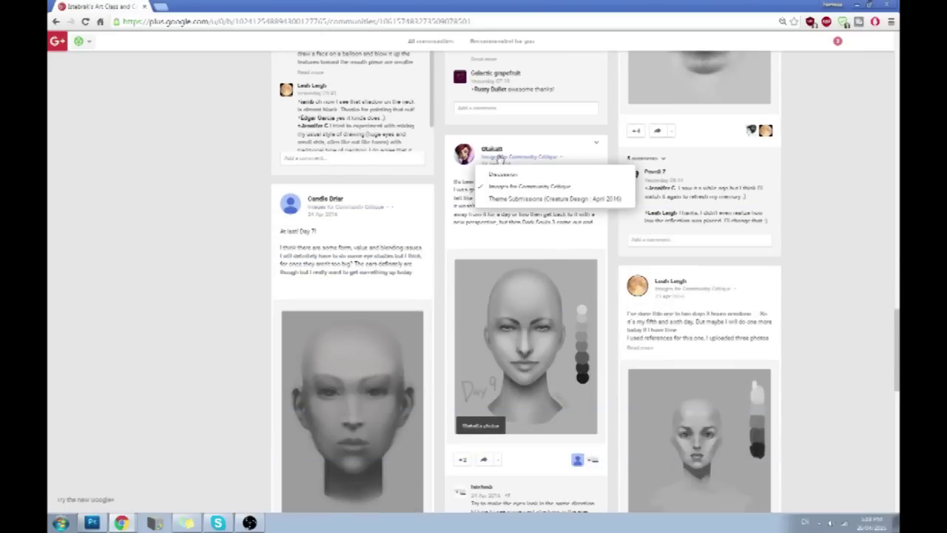
{"action": "left_click", "coordinate": [299, 222]}
Keep scrolling the critique feed, then restore and minimise the browser
{"action": "scroll", "coordinate": [379, 307], "scroll_direction": "down", "scroll_amount": 3}
{"action": "scroll", "coordinate": [841, 267], "scroll_direction": "down", "scroll_amount": 12}
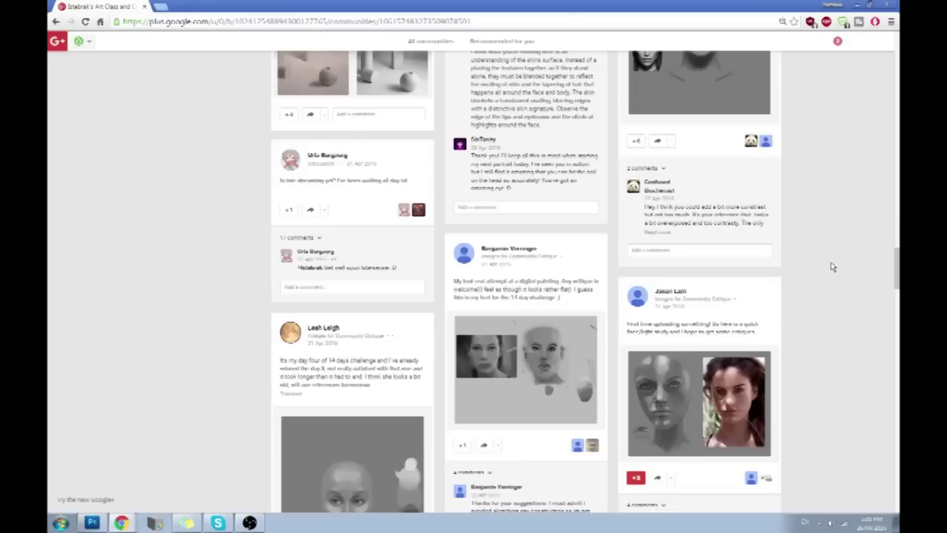
{"action": "scroll", "coordinate": [832, 267], "scroll_direction": "up", "scroll_amount": 1}
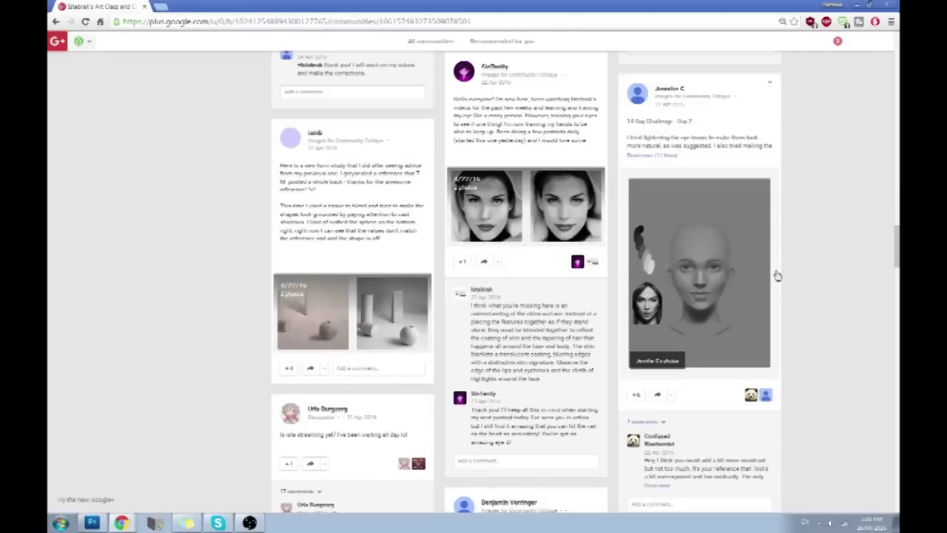
{"action": "scroll", "coordinate": [881, 270], "scroll_direction": "down", "scroll_amount": 5}
{"action": "scroll", "coordinate": [887, 269], "scroll_direction": "down", "scroll_amount": 3}
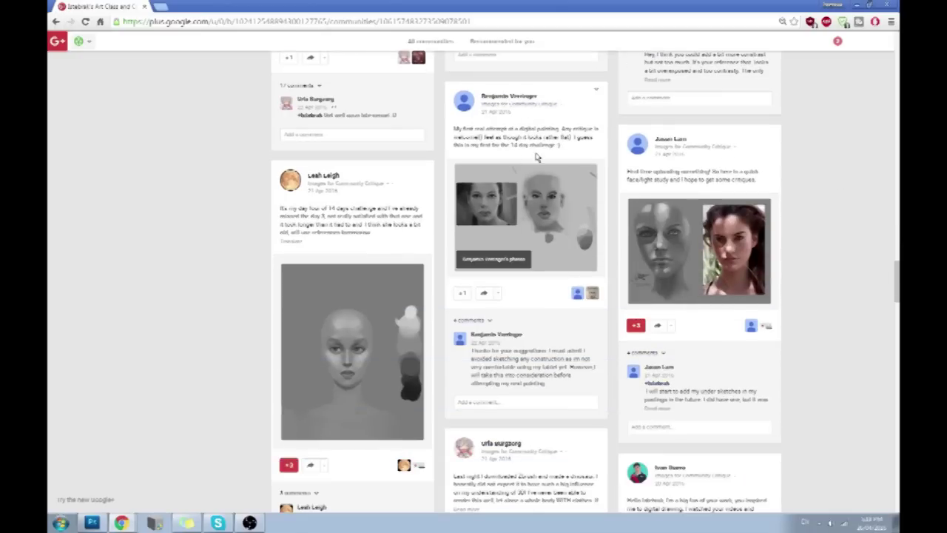
{"action": "scroll", "coordinate": [842, 197], "scroll_direction": "down", "scroll_amount": 10}
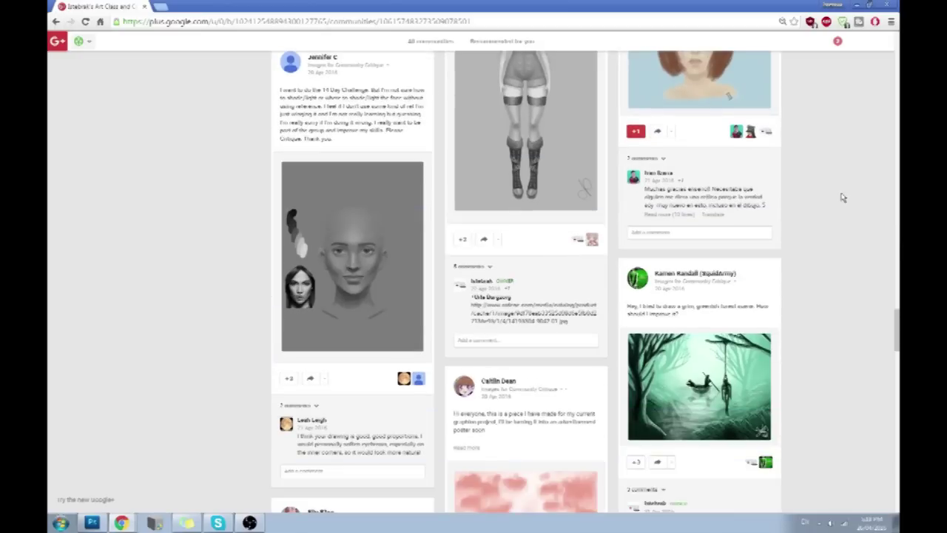
{"action": "scroll", "coordinate": [814, 202], "scroll_direction": "down", "scroll_amount": 4}
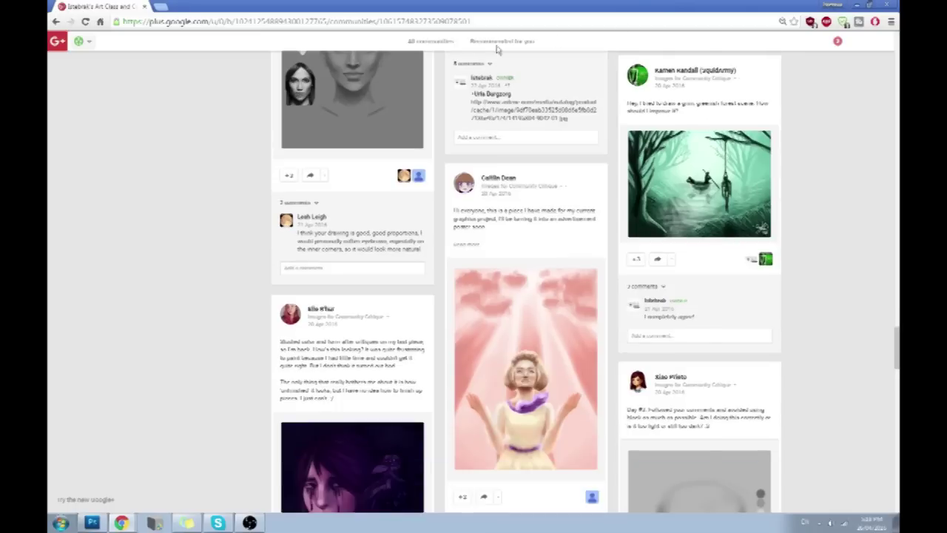
{"action": "double_click", "coordinate": [662, 7]}
{"action": "left_click", "coordinate": [666, 54]}
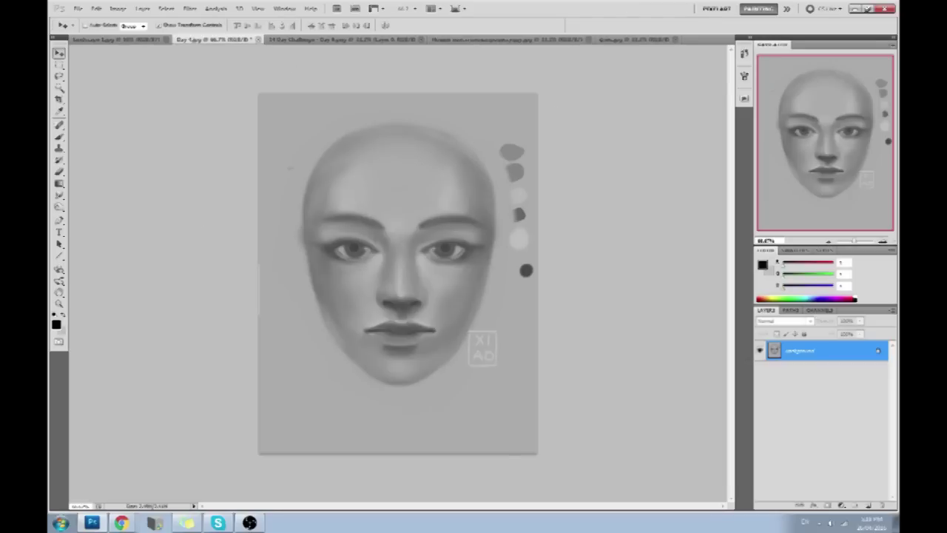
{"action": "left_click", "coordinate": [121, 524]}
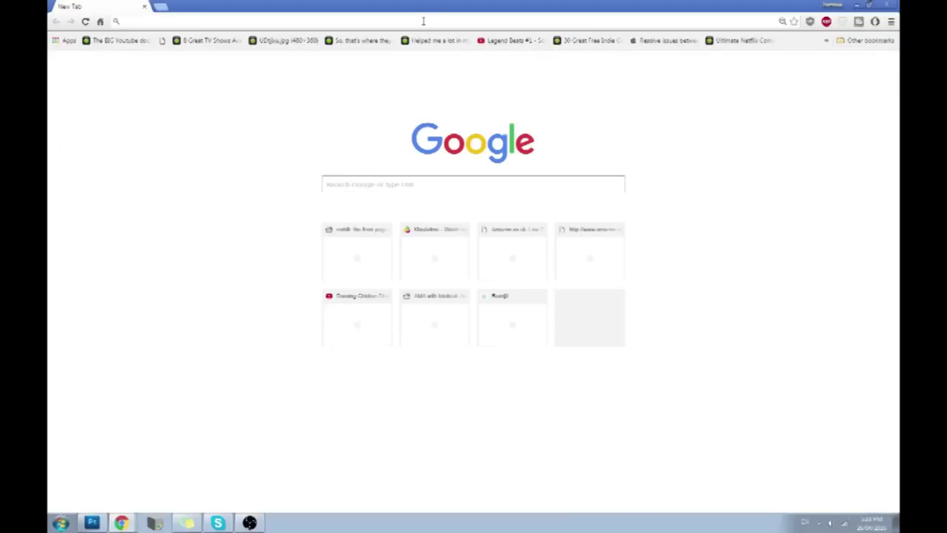
Load the Google+ art community page via 'plus.goo' and view the grey face painting full size
{"action": "type", "text": "plus.google.com/u/0/b/102412548894300127765/communities/106157483273509078501"}
{"action": "key", "text": "Return"}
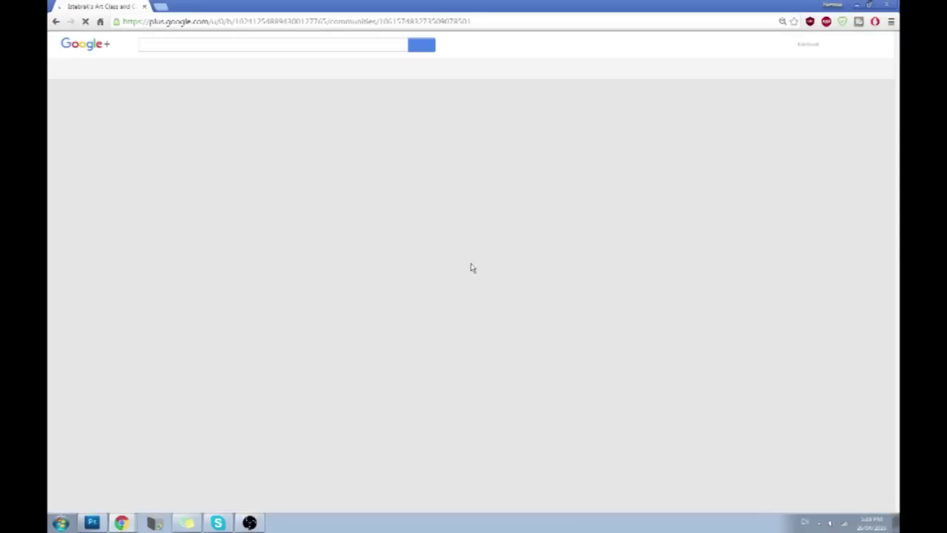
{"action": "scroll", "coordinate": [797, 268], "scroll_direction": "down", "scroll_amount": 4}
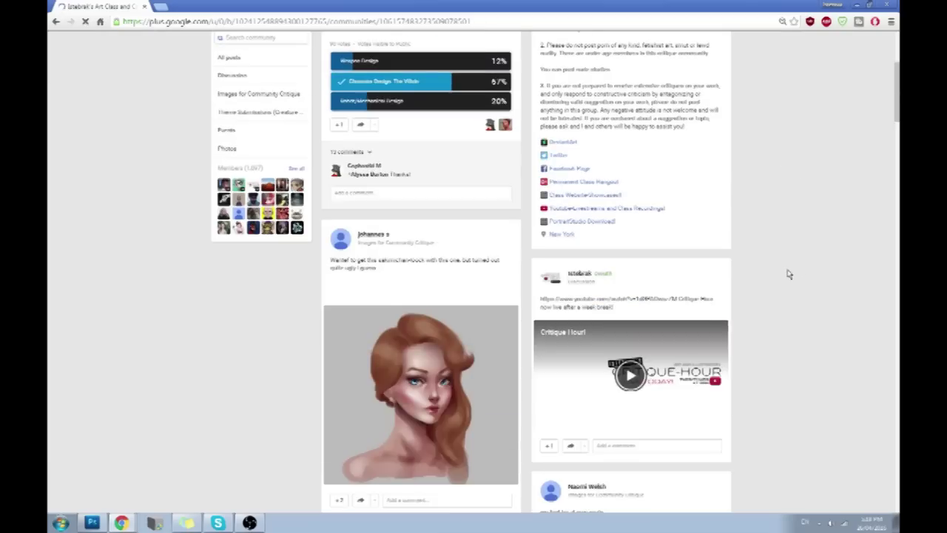
{"action": "scroll", "coordinate": [787, 274], "scroll_direction": "up", "scroll_amount": 4}
{"action": "scroll", "coordinate": [785, 274], "scroll_direction": "down", "scroll_amount": 6}
{"action": "scroll", "coordinate": [780, 276], "scroll_direction": "down", "scroll_amount": 10}
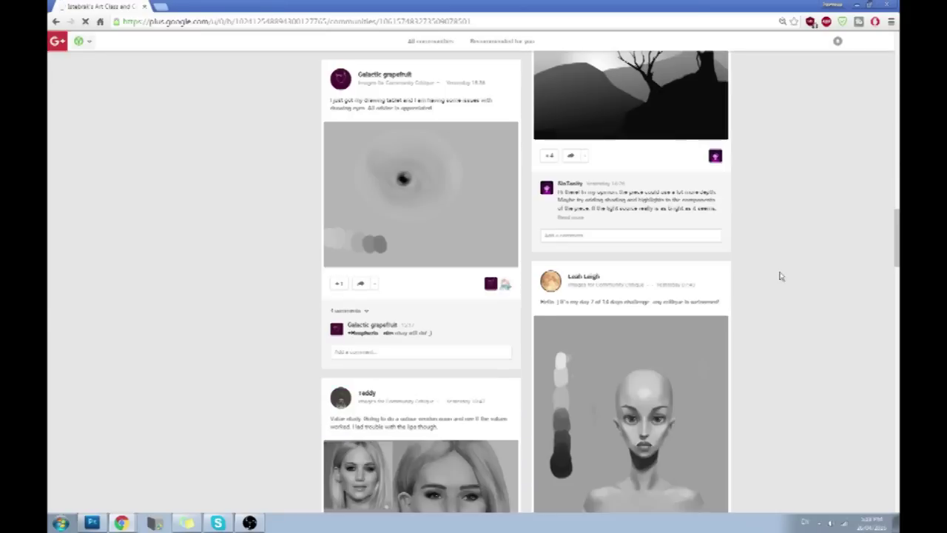
{"action": "scroll", "coordinate": [773, 281], "scroll_direction": "down", "scroll_amount": 10}
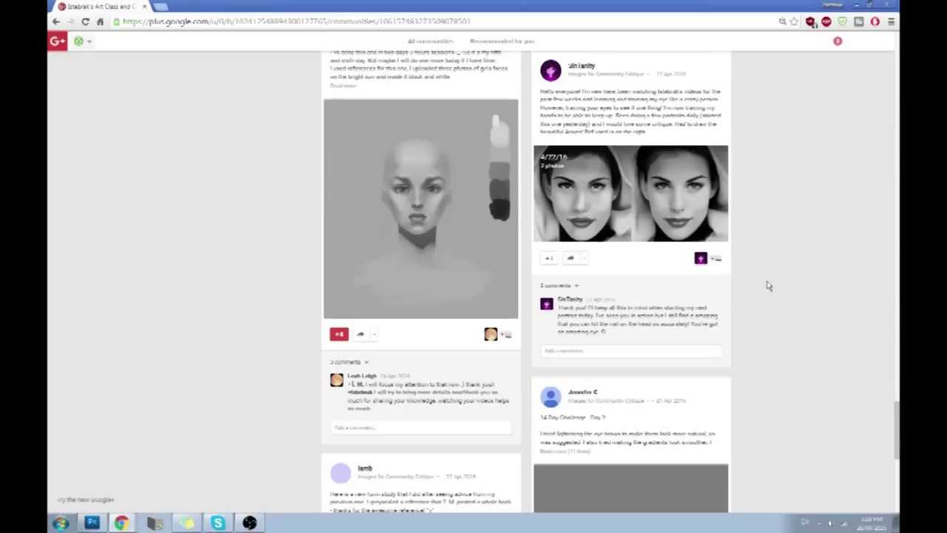
{"action": "scroll", "coordinate": [768, 286], "scroll_direction": "down", "scroll_amount": 10}
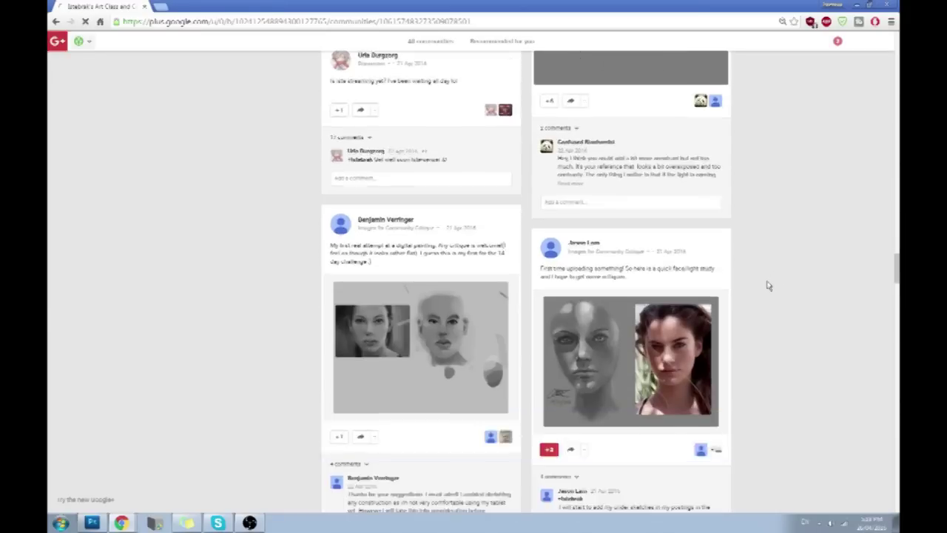
{"action": "scroll", "coordinate": [769, 286], "scroll_direction": "down", "scroll_amount": 10}
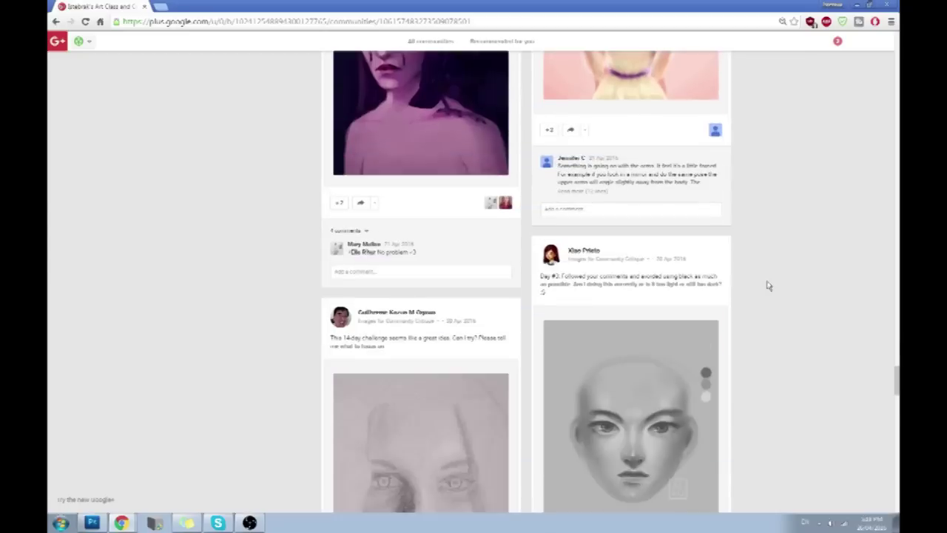
{"action": "scroll", "coordinate": [748, 274], "scroll_direction": "up", "scroll_amount": 2}
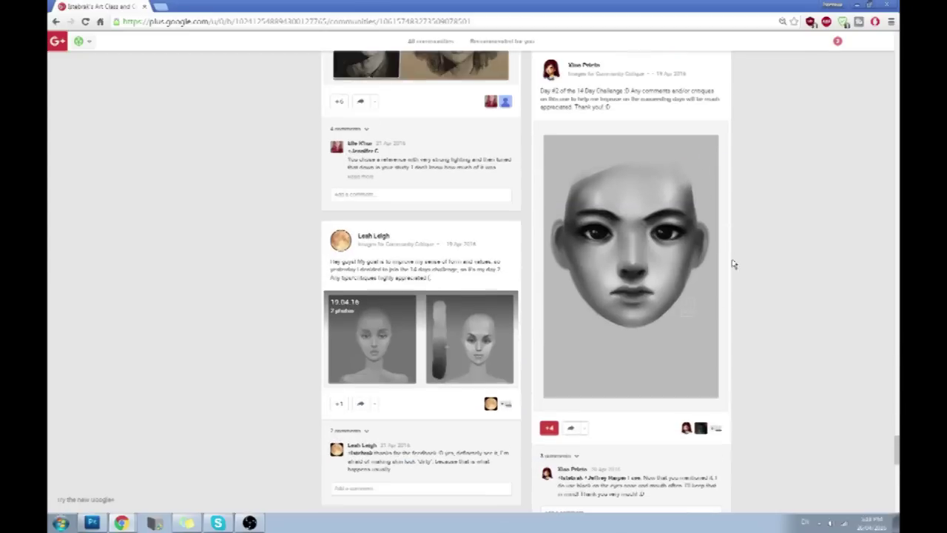
{"action": "left_click", "coordinate": [640, 268]}
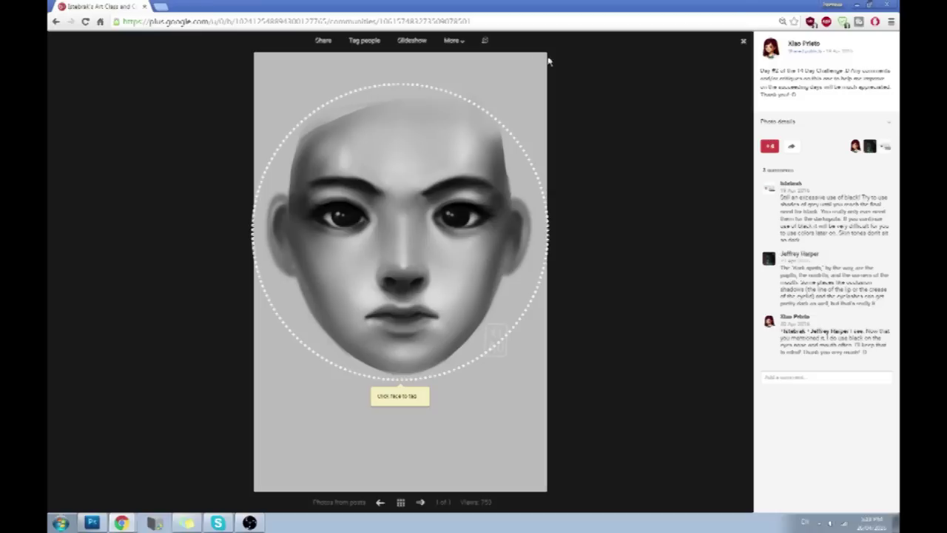
Restore down the Chrome window and minimize it to bring the Photoshop face study forward
{"action": "left_click", "coordinate": [871, 5]}
{"action": "left_click", "coordinate": [756, 59]}
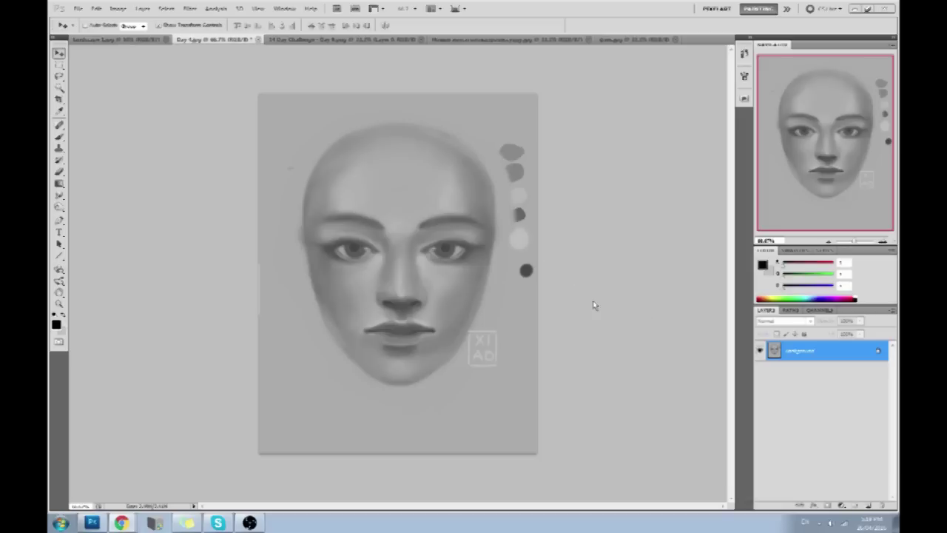
Set black as the brush colour, zoom to 100% and paint pupils into both eyes
{"action": "key", "text": "b"}
{"action": "left_click", "coordinate": [764, 264]}
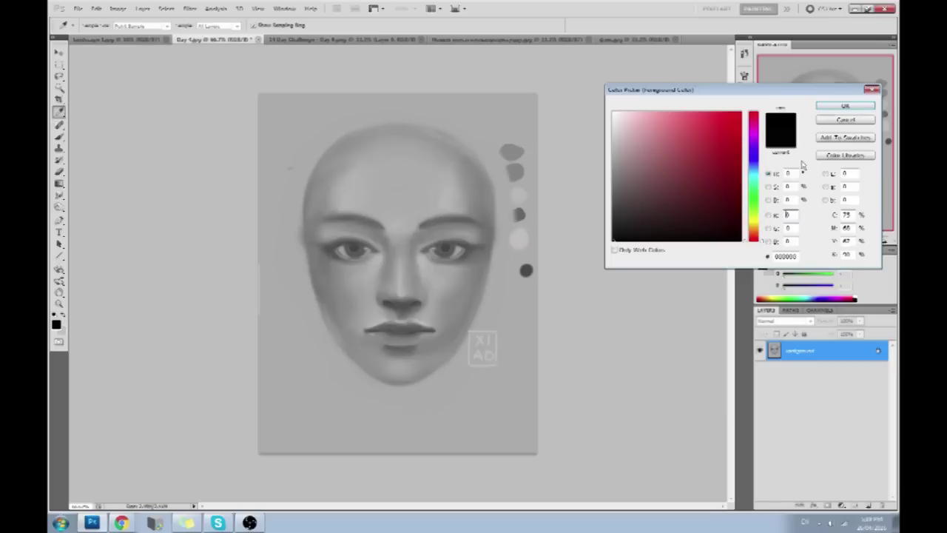
{"action": "left_click", "coordinate": [845, 106]}
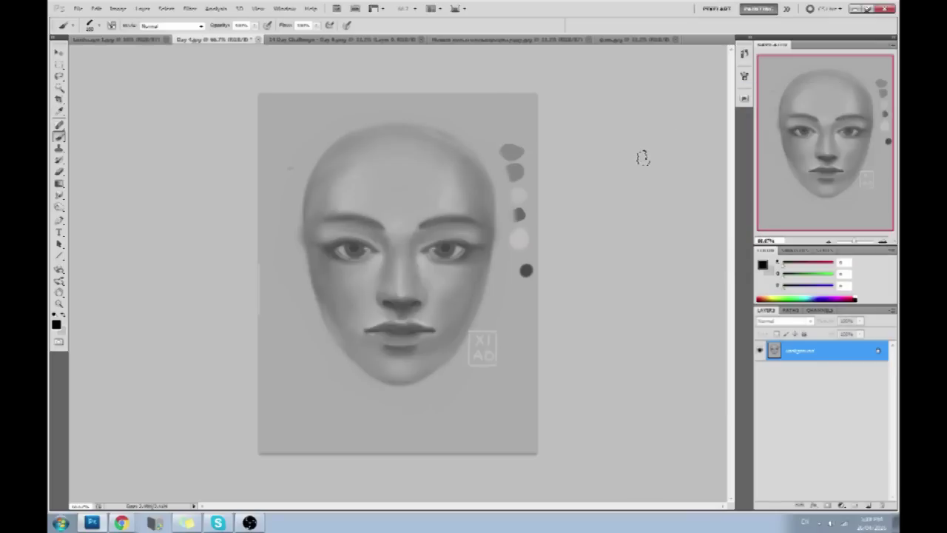
{"action": "key", "text": "ctrl+plus"}
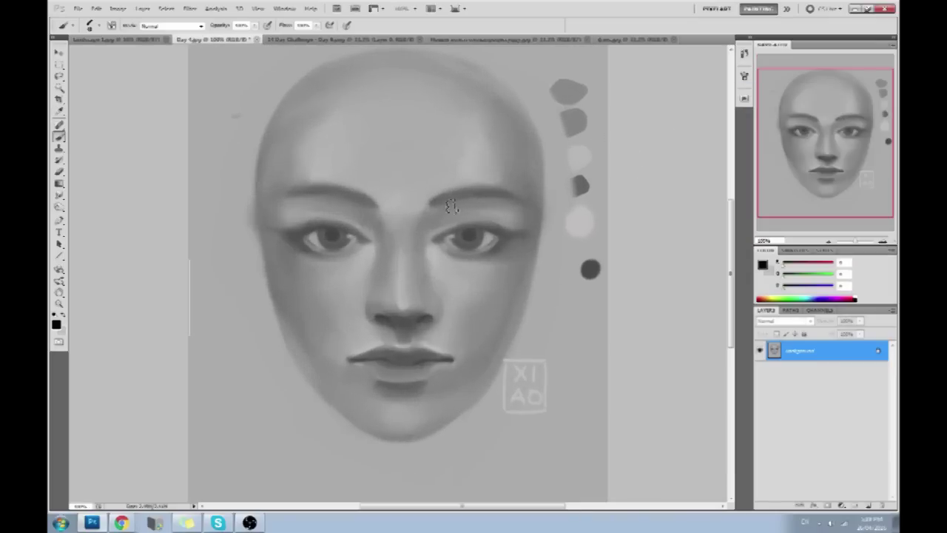
{"action": "left_click_drag", "start_coordinate": [470, 239], "coordinate": [474, 243]}
{"action": "mouse_move", "coordinate": [334, 229]}
{"action": "left_mouse_down"}
{"action": "mouse_move", "coordinate": [330, 239]}
{"action": "mouse_move", "coordinate": [342, 238]}
{"action": "left_mouse_up"}
Choose a soft round brush preset and lower brush opacity to 40%
{"action": "right_click", "coordinate": [502, 217]}
{"action": "left_click_drag", "start_coordinate": [683, 278], "coordinate": [681, 463]}
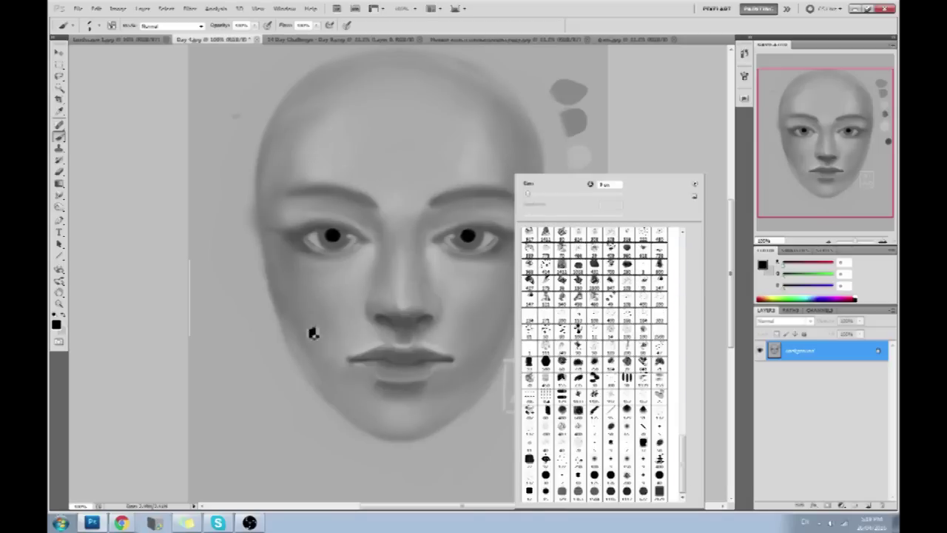
{"action": "left_click", "coordinate": [628, 429]}
{"action": "left_click", "coordinate": [659, 436]}
{"action": "key", "text": "Return"}
{"action": "right_click", "coordinate": [518, 180]}
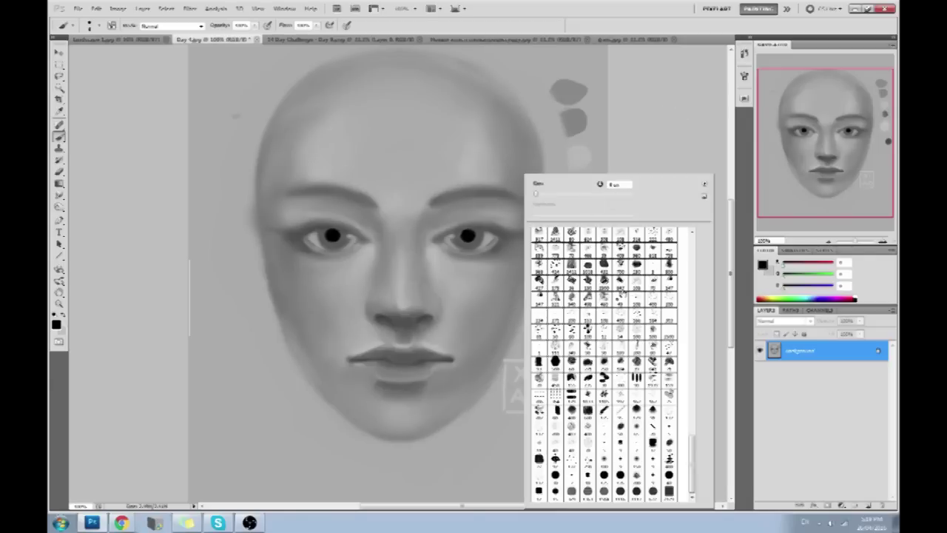
{"action": "left_click", "coordinate": [628, 429]}
{"action": "key", "text": "Return"}
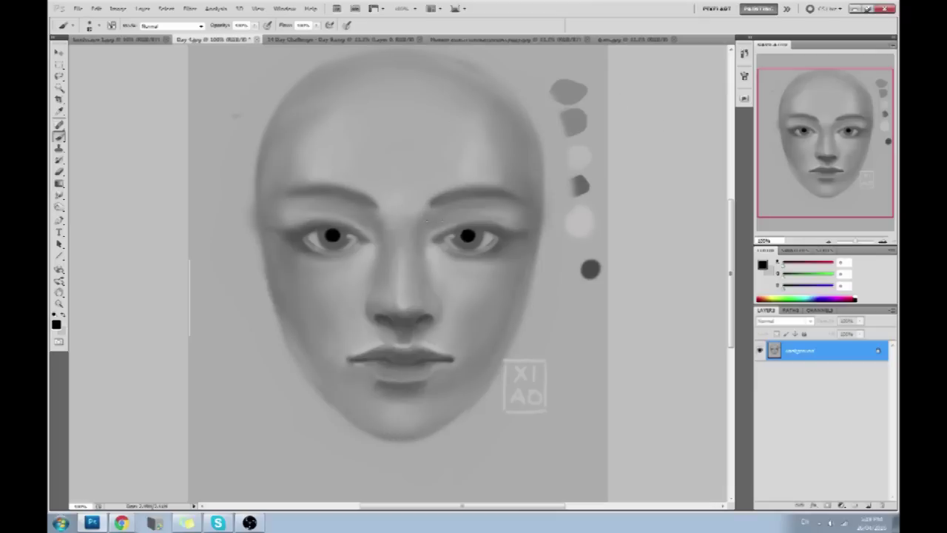
{"action": "key", "text": "4"}
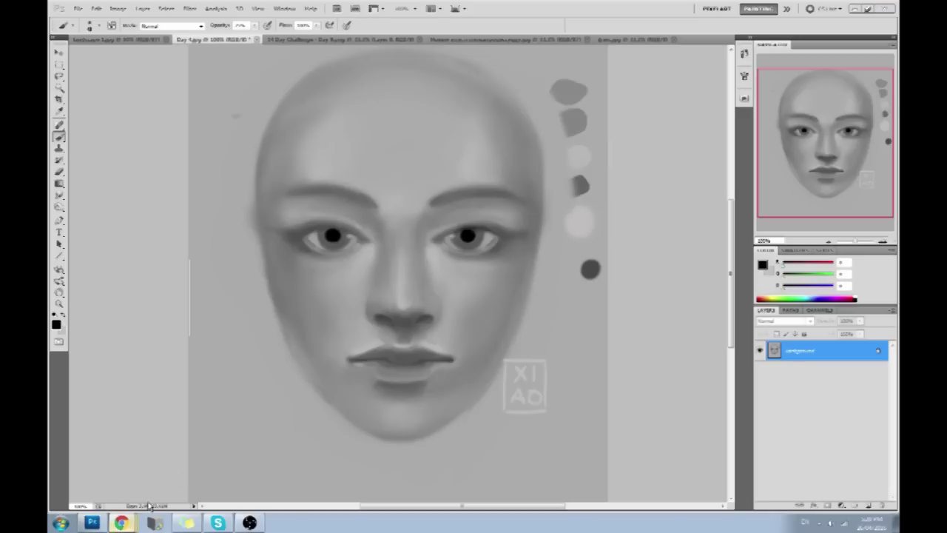
{"action": "left_click", "coordinate": [120, 523]}
{"action": "scroll", "coordinate": [705, 236], "scroll_direction": "up", "scroll_amount": 3}
{"action": "left_click_drag", "start_coordinate": [705, 235], "coordinate": [694, 417]}
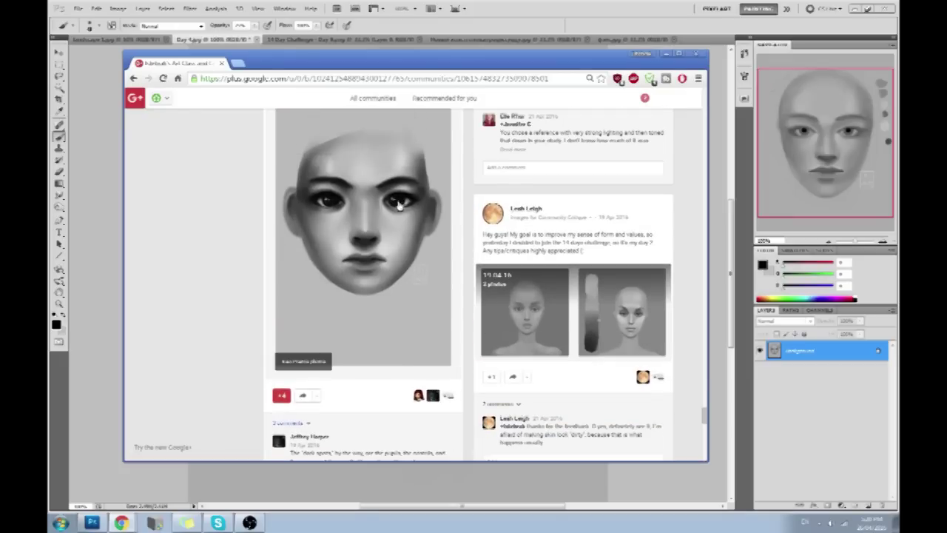
{"action": "left_click_drag", "start_coordinate": [698, 412], "coordinate": [705, 376]}
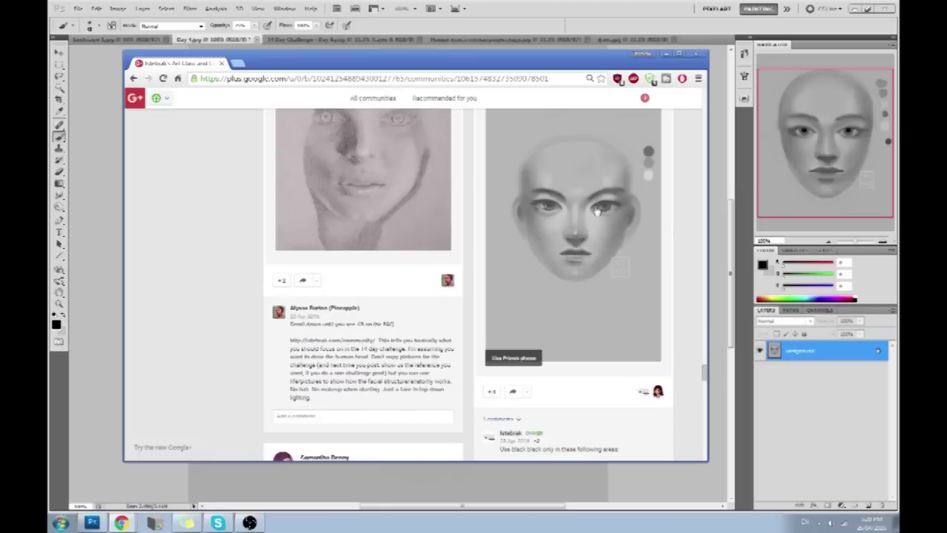
{"action": "left_click_drag", "start_coordinate": [706, 376], "coordinate": [703, 179]}
{"action": "scroll", "coordinate": [688, 179], "scroll_direction": "up", "scroll_amount": 15}
{"action": "scroll", "coordinate": [668, 140], "scroll_direction": "down", "scroll_amount": 1}
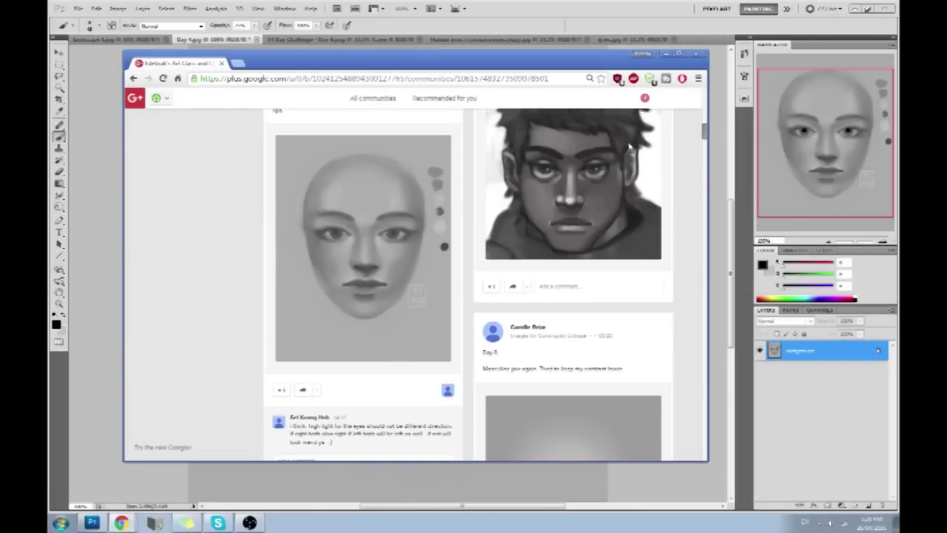
{"action": "left_click", "coordinate": [715, 77]}
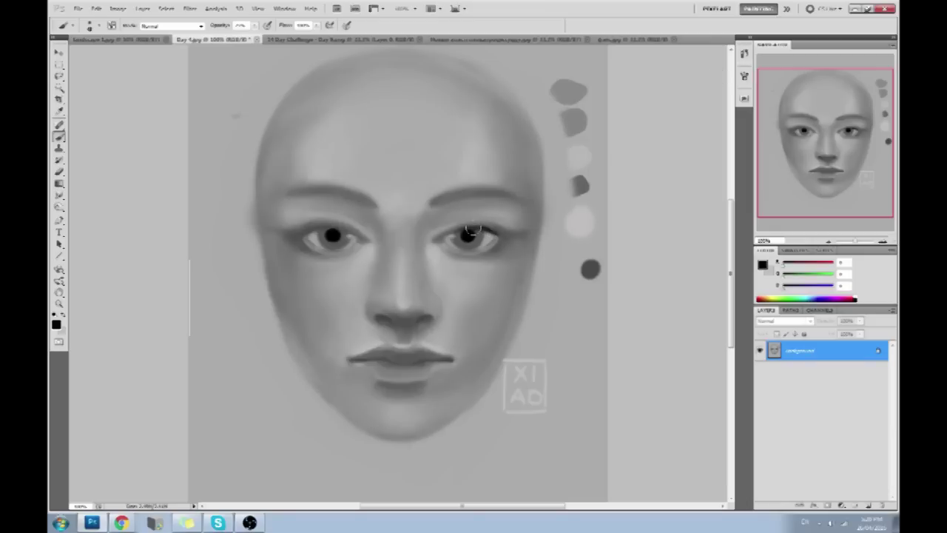
Darken the left eye's inner corner and right nostril, then paint a dark test blob below the chin
{"action": "left_click", "coordinate": [474, 228]}
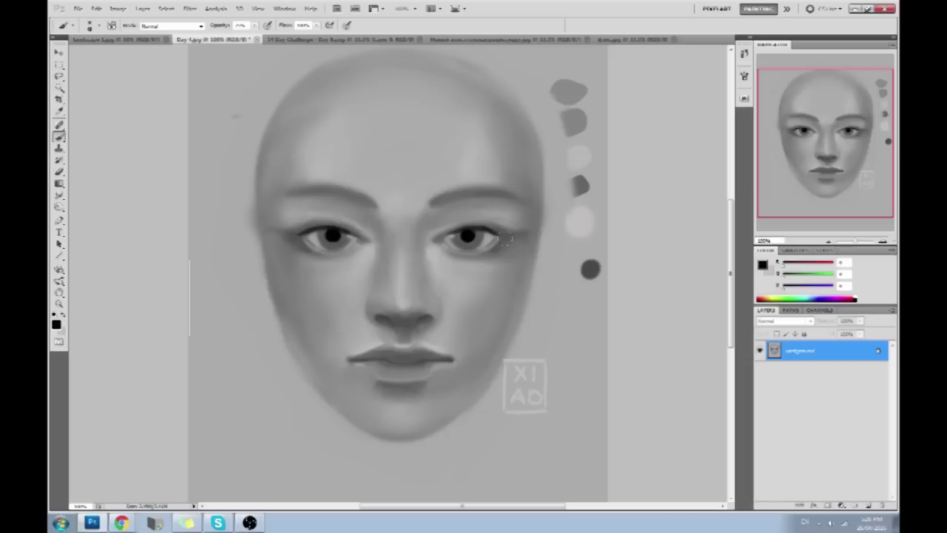
{"action": "left_click_drag", "start_coordinate": [298, 242], "coordinate": [306, 247]}
{"action": "left_click_drag", "start_coordinate": [424, 318], "coordinate": [427, 317]}
{"action": "left_click_drag", "start_coordinate": [469, 294], "coordinate": [501, 228]}
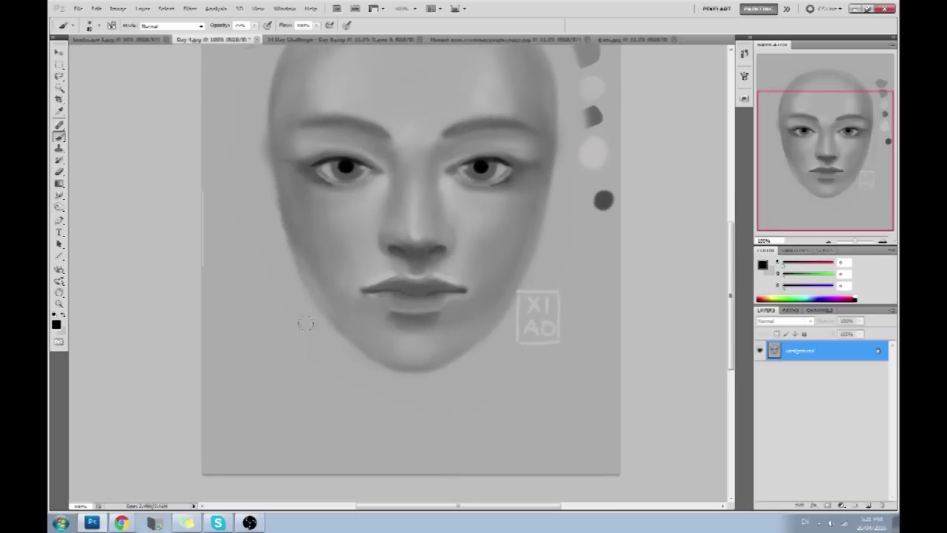
{"action": "mouse_move", "coordinate": [255, 375]}
{"action": "left_mouse_down"}
{"action": "mouse_move", "coordinate": [290, 399]}
{"action": "mouse_move", "coordinate": [271, 349]}
{"action": "mouse_move", "coordinate": [264, 377]}
{"action": "mouse_move", "coordinate": [268, 368]}
{"action": "mouse_move", "coordinate": [299, 391]}
{"action": "mouse_move", "coordinate": [281, 374]}
{"action": "mouse_move", "coordinate": [290, 381]}
{"action": "left_mouse_up"}
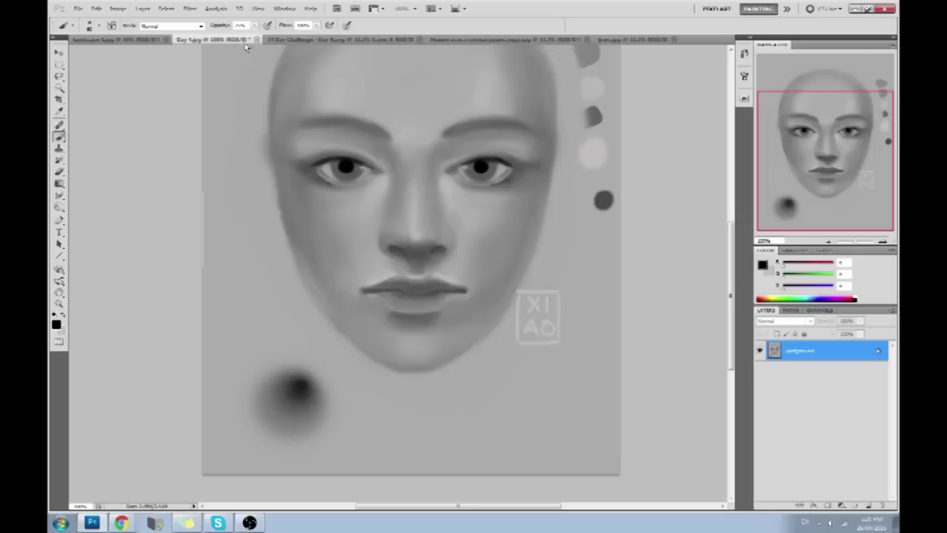
Lighten the blob's edge with a sampled light grey and drop brush opacity to about 10%
{"action": "left_click", "coordinate": [296, 339], "text": "alt"}
{"action": "mouse_move", "coordinate": [308, 373]}
{"action": "left_mouse_down"}
{"action": "mouse_move", "coordinate": [326, 402]}
{"action": "mouse_move", "coordinate": [331, 390]}
{"action": "left_mouse_up"}
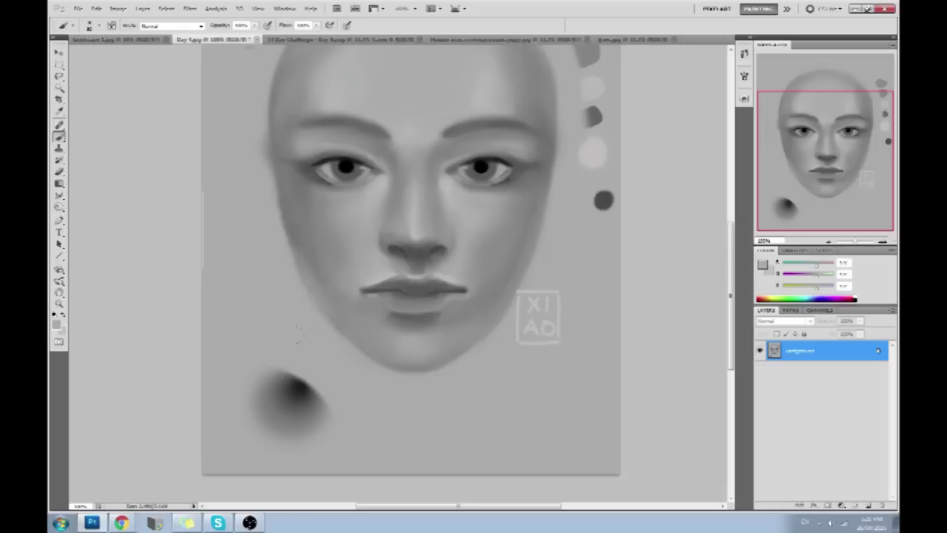
{"action": "left_click", "coordinate": [287, 385], "text": "alt"}
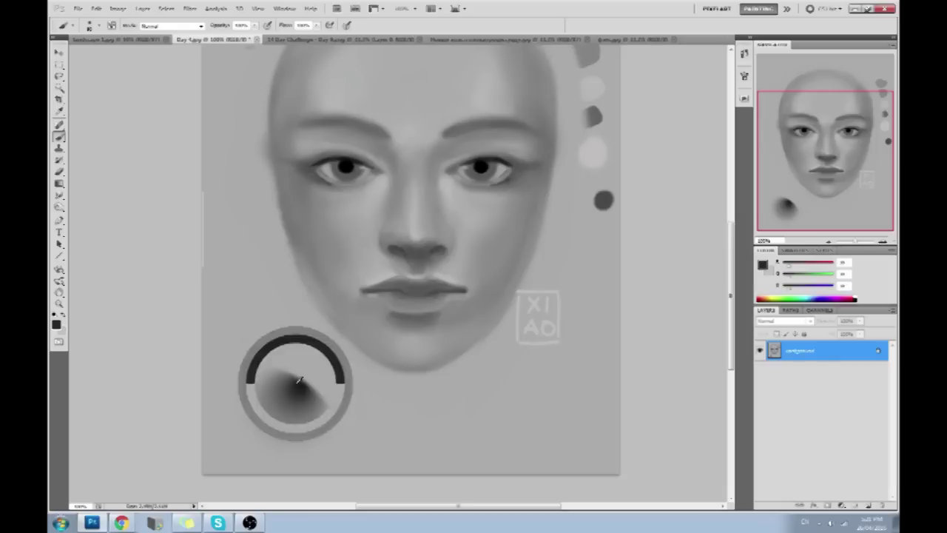
{"action": "left_click_drag", "start_coordinate": [254, 25], "coordinate": [225, 41]}
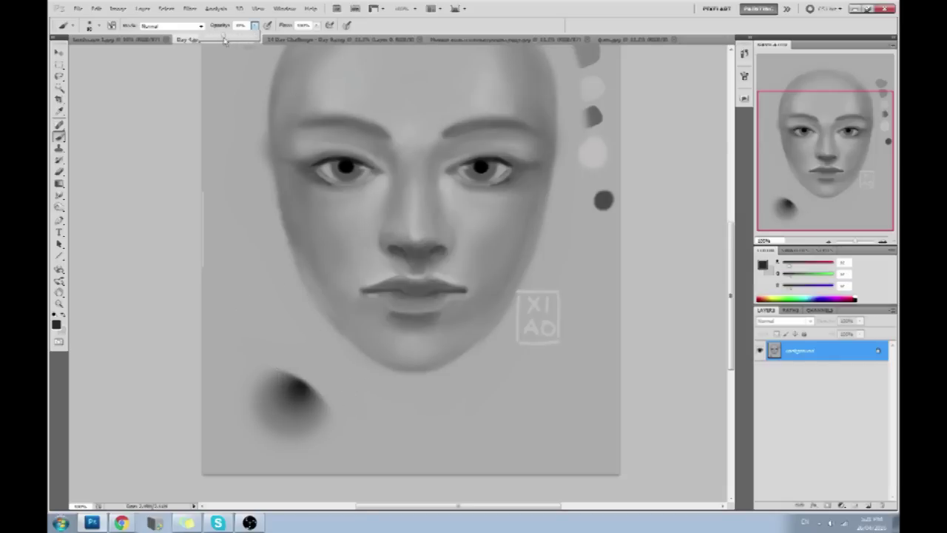
{"action": "left_click", "coordinate": [285, 367]}
{"action": "left_click", "coordinate": [268, 383], "text": "alt"}
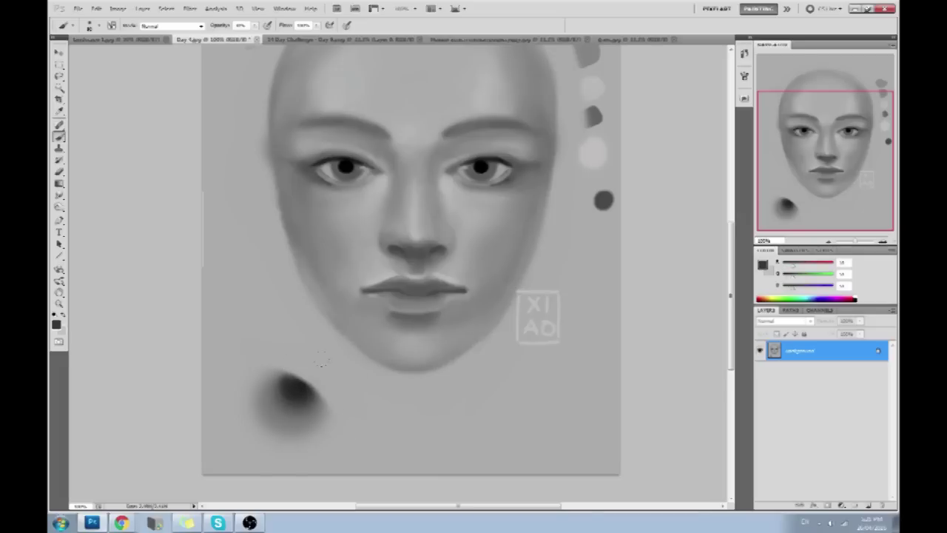
Sample black, set opacity to 40%, dab the blob's centre, then sample greys into the colour picker
{"action": "left_click", "coordinate": [482, 167], "text": "alt"}
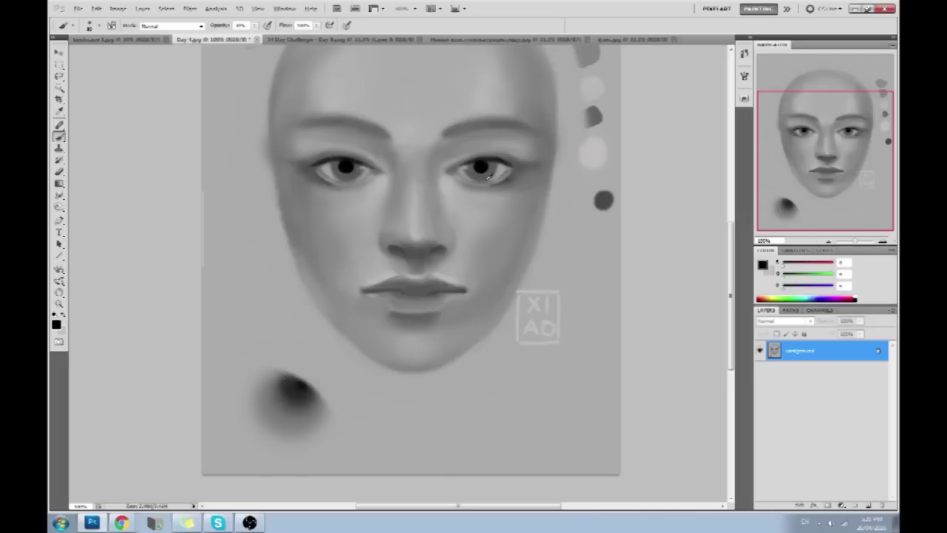
{"action": "key", "text": "0"}
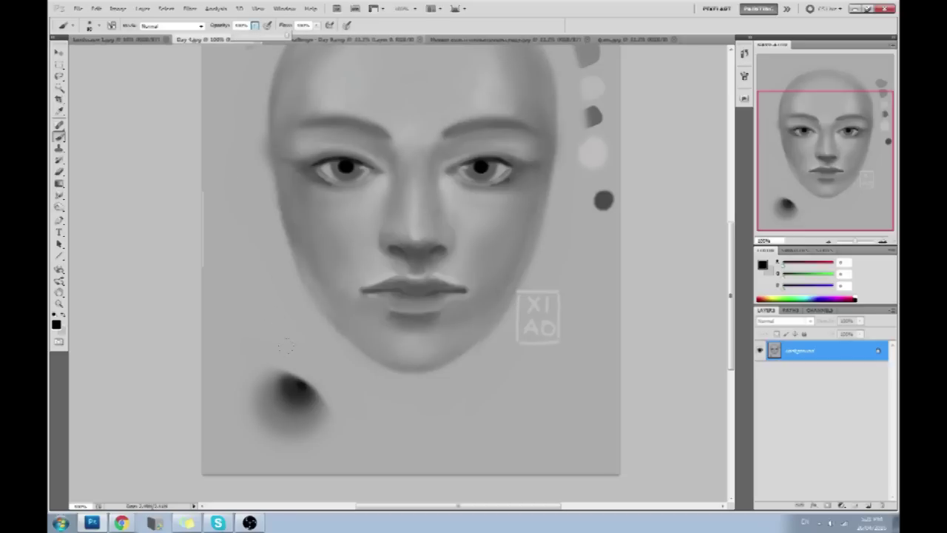
{"action": "key", "text": "4"}
{"action": "left_click", "coordinate": [300, 383]}
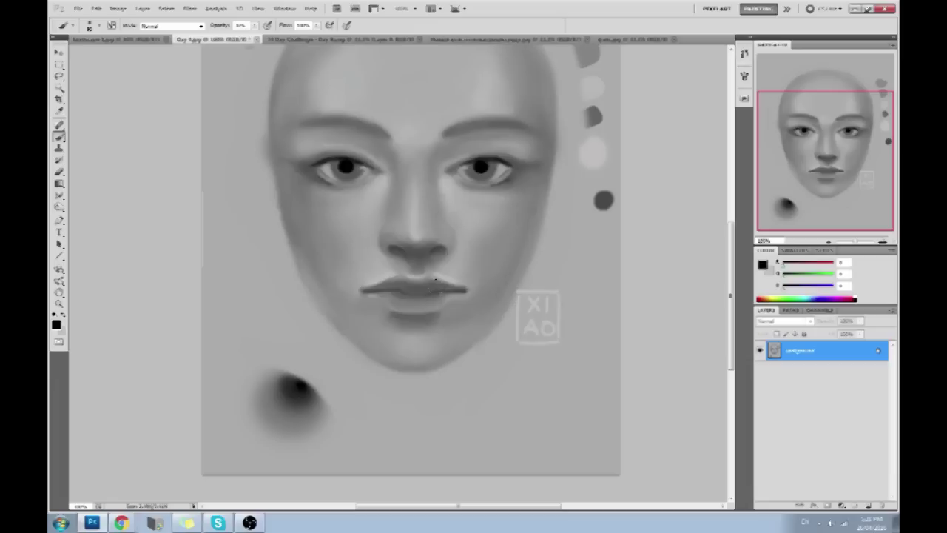
{"action": "left_click", "coordinate": [287, 376], "text": "alt"}
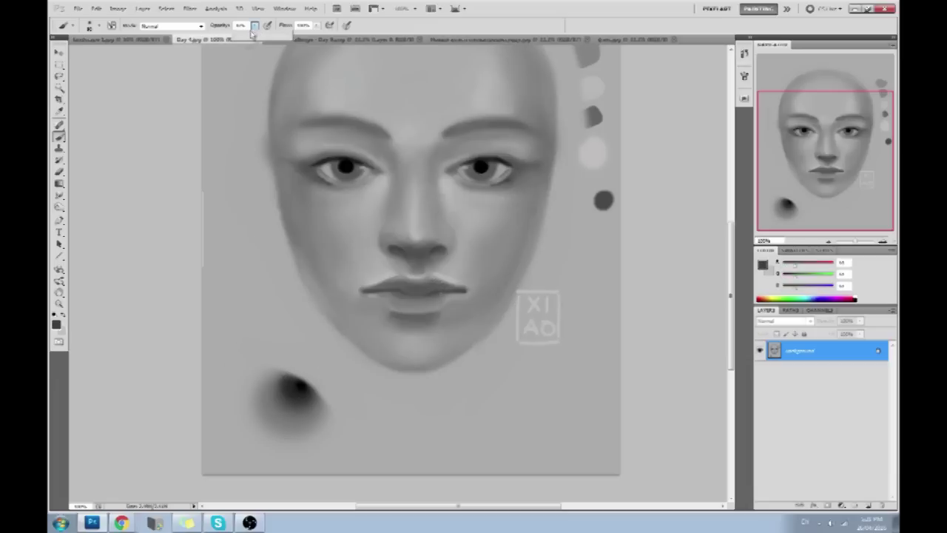
{"action": "left_click", "coordinate": [310, 398], "text": "alt"}
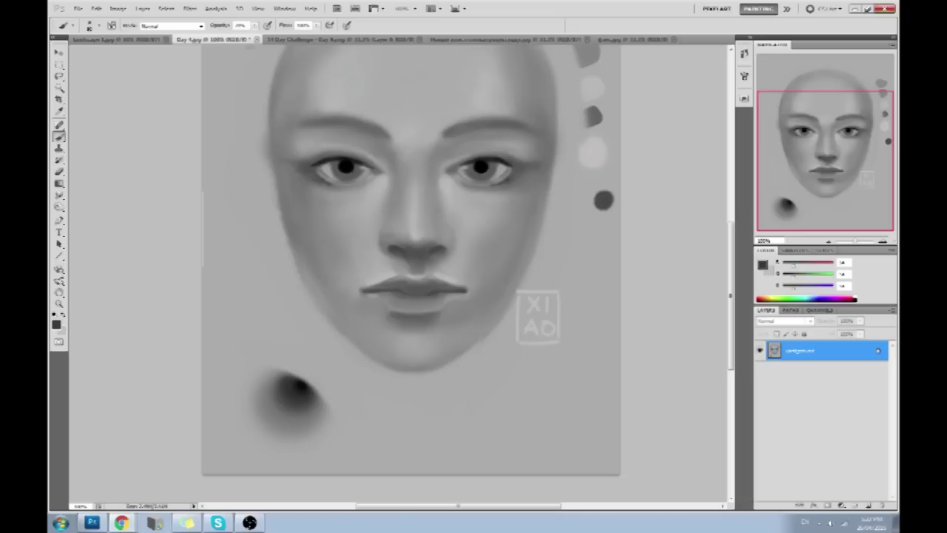
{"action": "left_click", "coordinate": [287, 356], "text": "alt"}
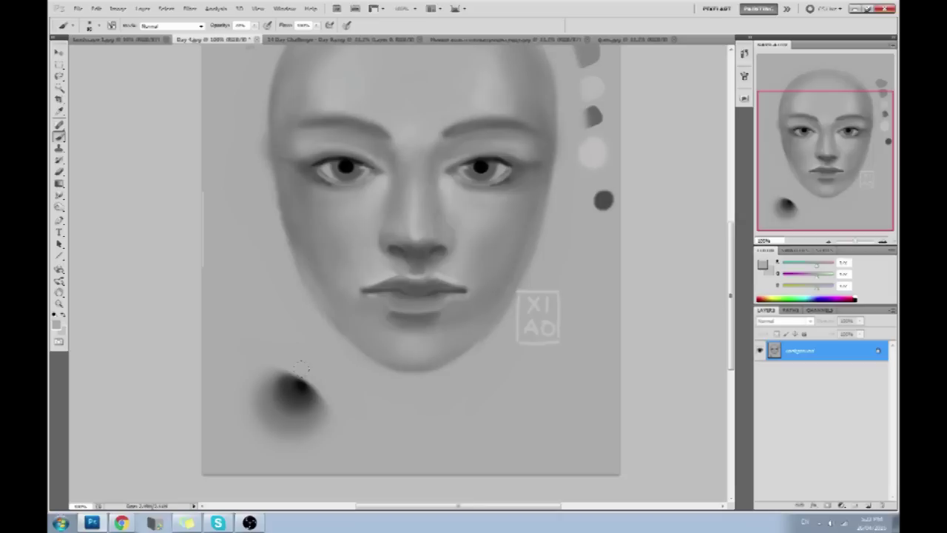
{"action": "left_click", "coordinate": [763, 264]}
{"action": "left_click", "coordinate": [596, 202]}
Keep a lighter grey from the picker, set brush opacity to 10% and zoom in on the eyes
{"action": "left_click_drag", "start_coordinate": [588, 207], "coordinate": [562, 194]}
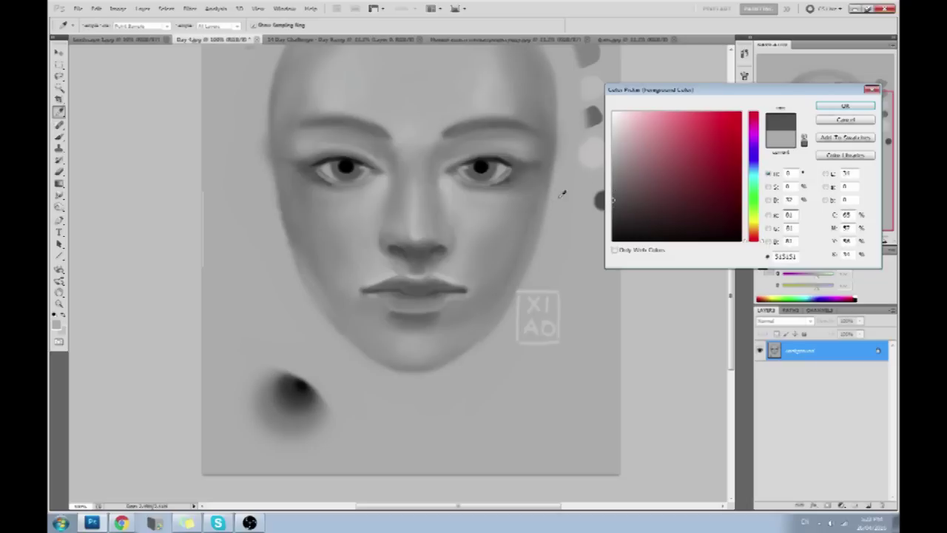
{"action": "left_click", "coordinate": [844, 119]}
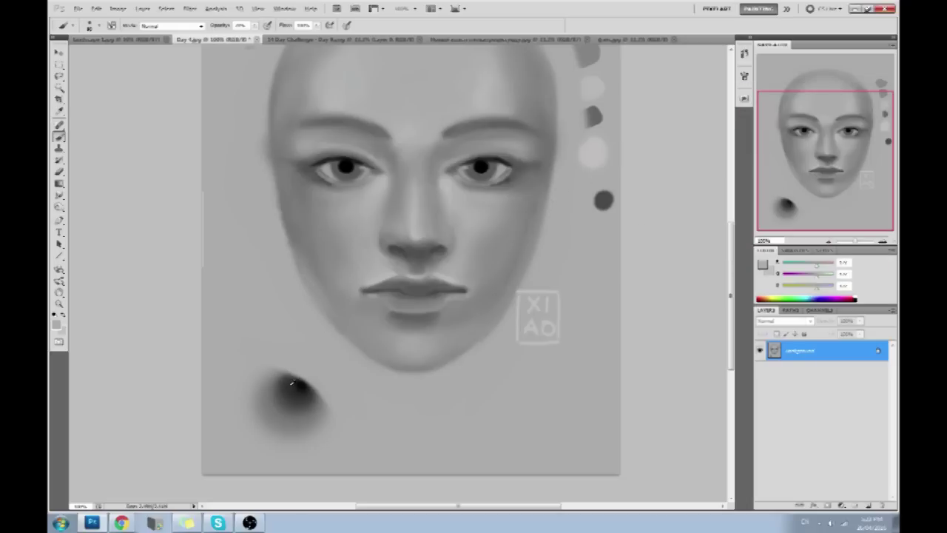
{"action": "key", "text": "1"}
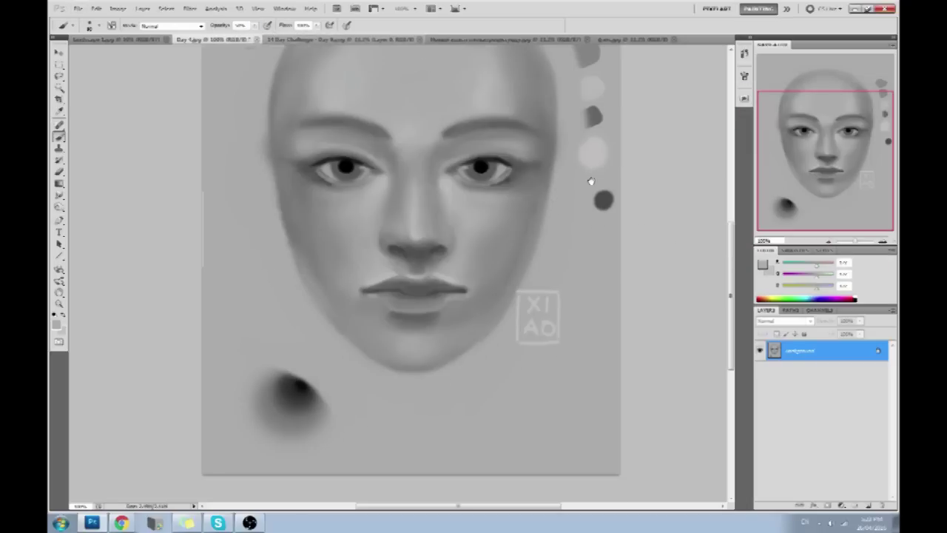
{"action": "left_click_drag", "start_coordinate": [590, 180], "coordinate": [617, 304]}
{"action": "key", "text": "d"}
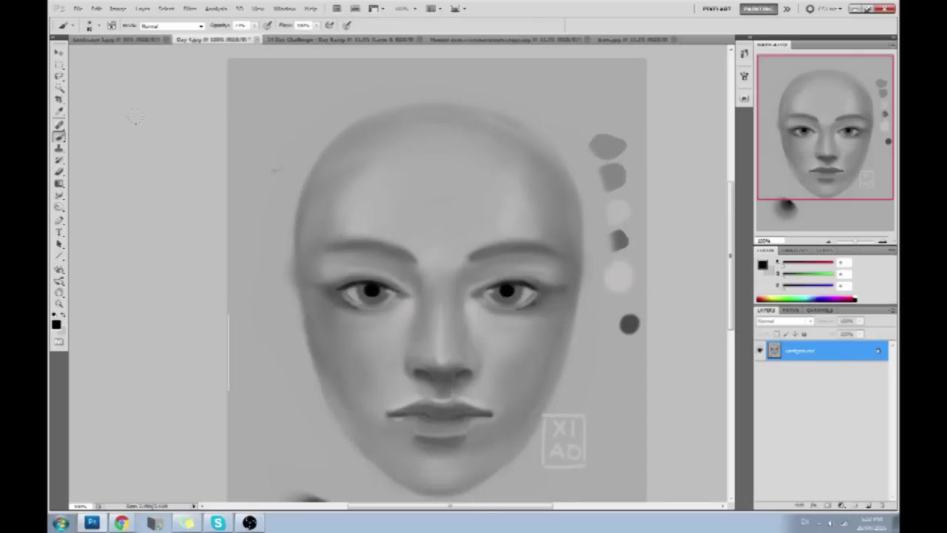
{"action": "key", "text": "ctrl+space"}
{"action": "left_click_drag", "start_coordinate": [304, 232], "coordinate": [580, 453]}
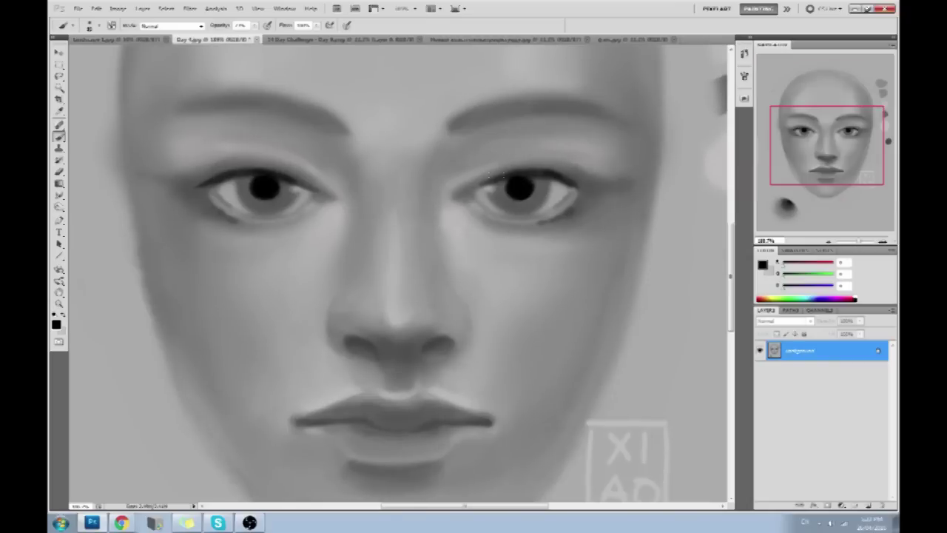
Sample a dark grey near the eye and softly repaint the right eye's upper lid
{"action": "left_click", "coordinate": [499, 178], "text": "alt"}
{"action": "left_click_drag", "start_coordinate": [532, 174], "coordinate": [569, 191]}
{"action": "left_click", "coordinate": [246, 25]}
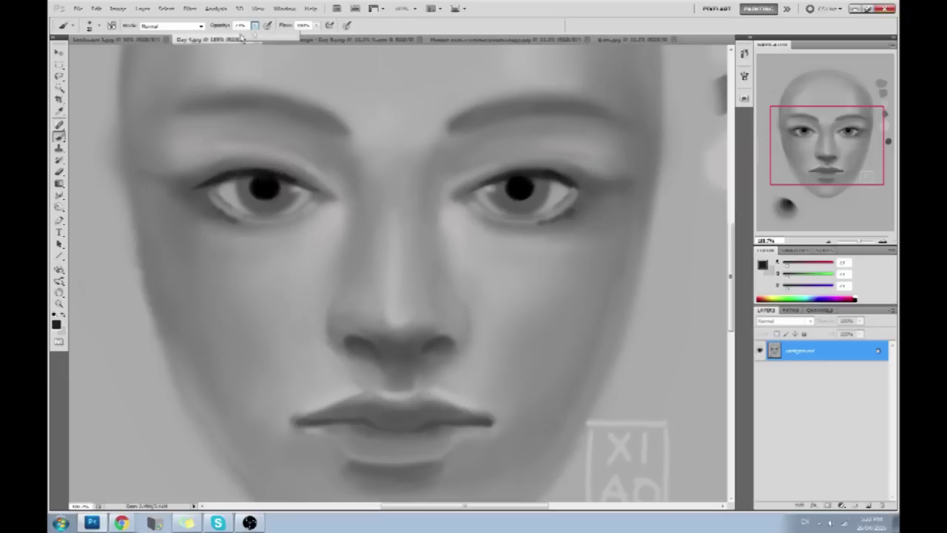
{"action": "left_click", "coordinate": [261, 182]}
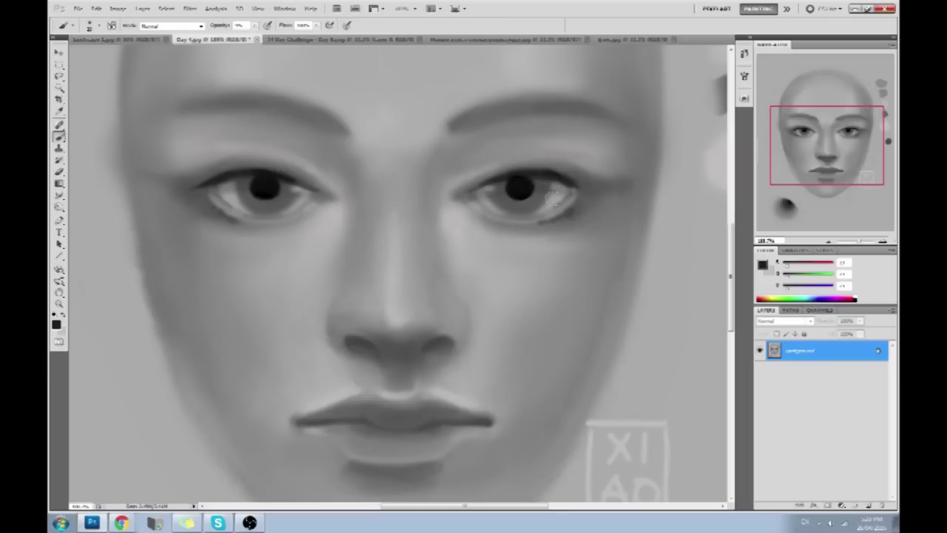
Re-zoom around the eyes and nose, pick a mid grey, then zoom out to the whole face
{"action": "key", "text": "ctrl+minus"}
{"action": "key", "text": "ctrl+minus"}
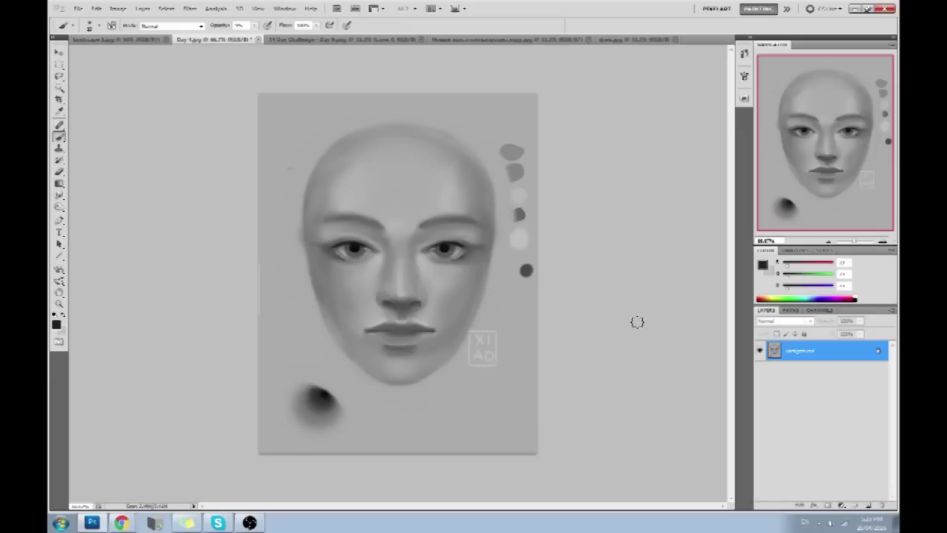
{"action": "key", "text": "z"}
{"action": "left_click_drag", "start_coordinate": [416, 262], "coordinate": [472, 240]}
{"action": "key", "text": "b"}
{"action": "left_click", "coordinate": [555, 244], "text": "alt"}
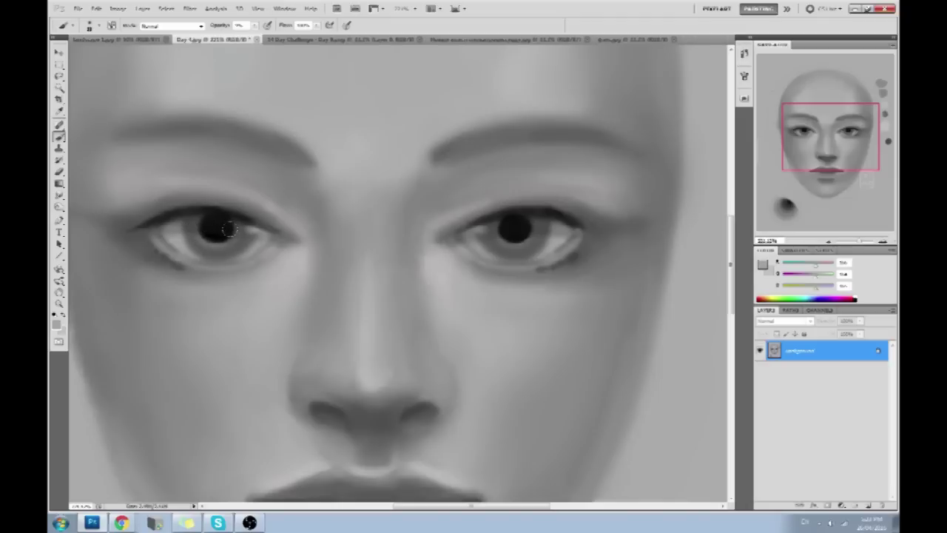
{"action": "key", "text": "ctrl+minus"}
{"action": "key", "text": "ctrl+minus"}
{"action": "key", "text": "ctrl+minus"}
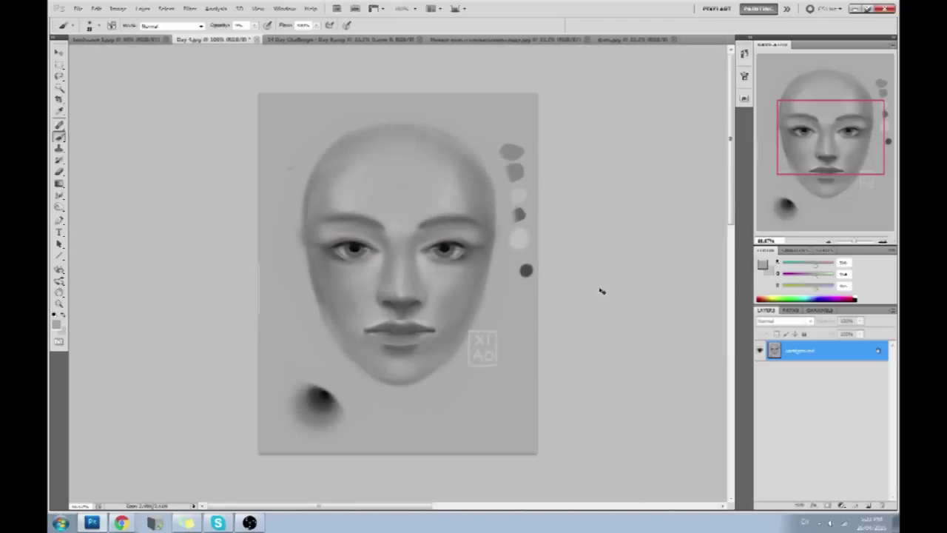
Select the whole canvas, revert to an earlier Brush Tool state, and paste in place as hidden Layer 1 at 100%
{"action": "key", "text": "ctrl+a"}
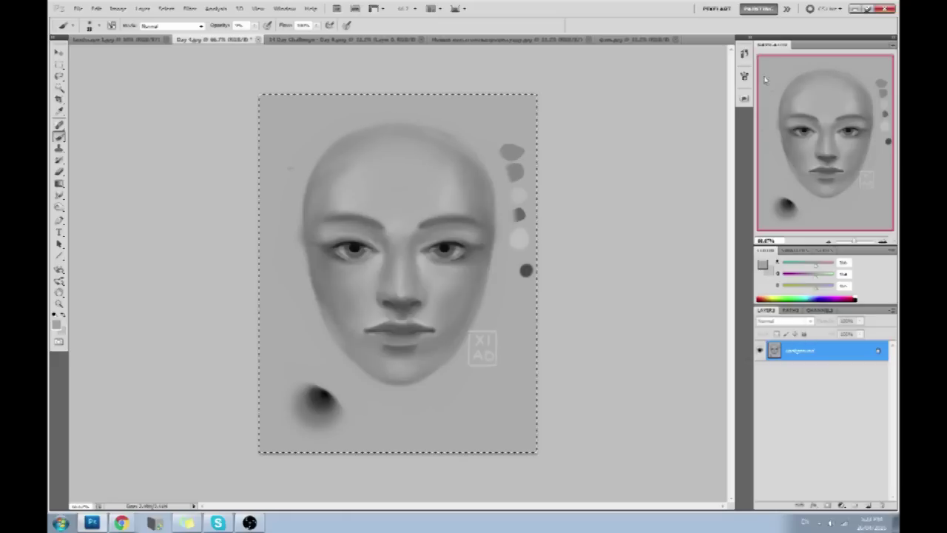
{"action": "left_click", "coordinate": [744, 53]}
{"action": "scroll", "coordinate": [722, 303], "scroll_direction": "up", "scroll_amount": 10}
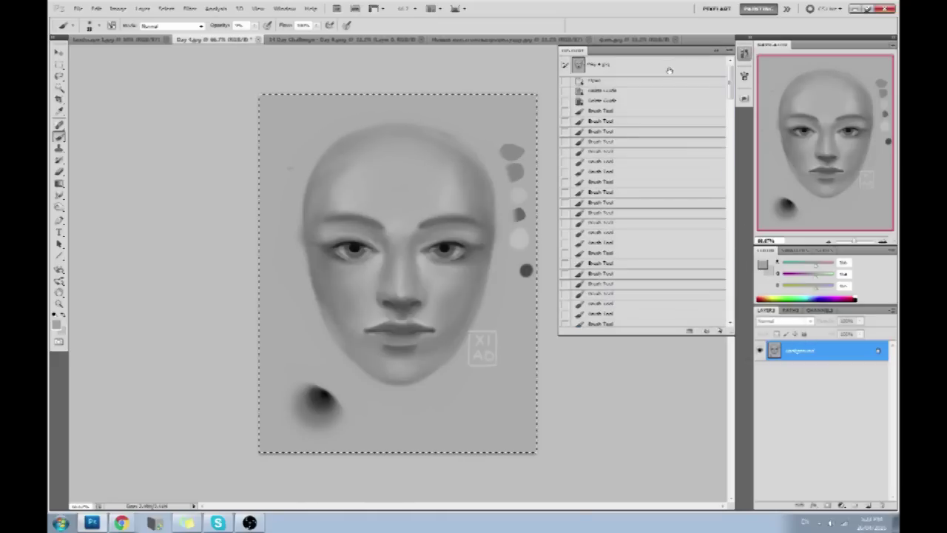
{"action": "left_click", "coordinate": [599, 65]}
{"action": "left_click", "coordinate": [628, 111]}
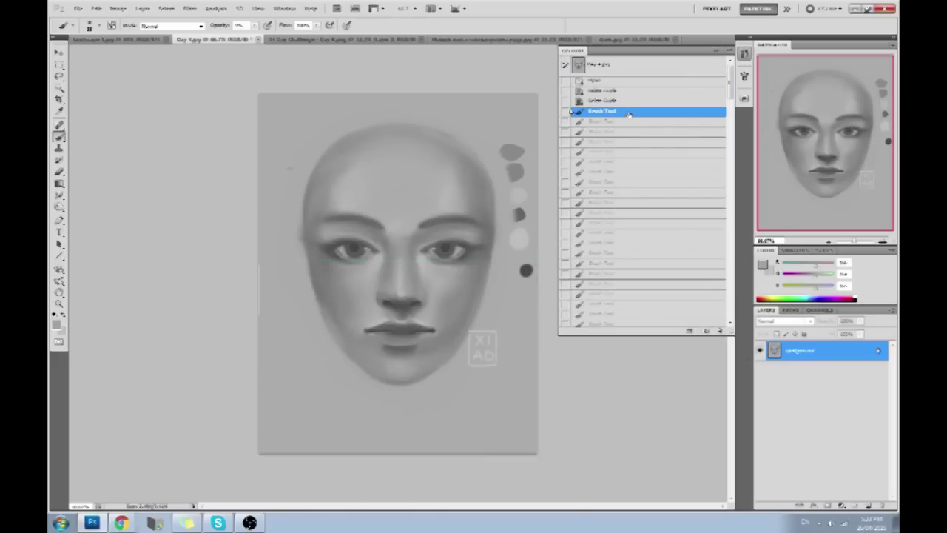
{"action": "key", "text": "ctrl+shift+v"}
{"action": "left_click", "coordinate": [716, 50]}
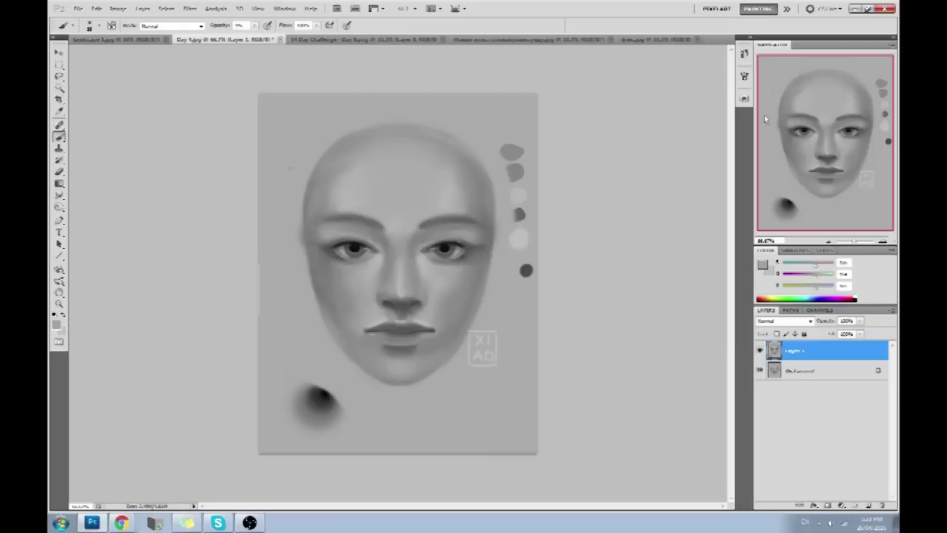
{"action": "left_click", "coordinate": [760, 351]}
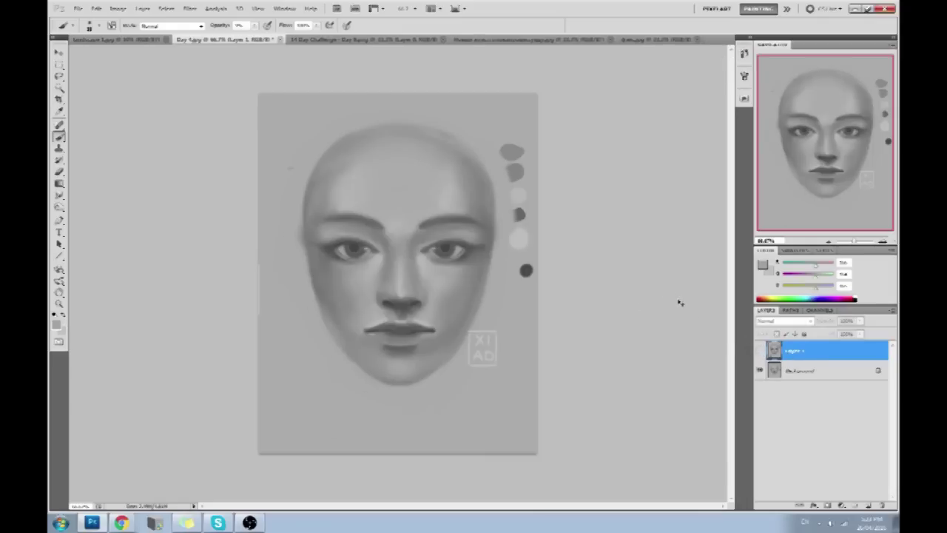
{"action": "key", "text": "ctrl+plus"}
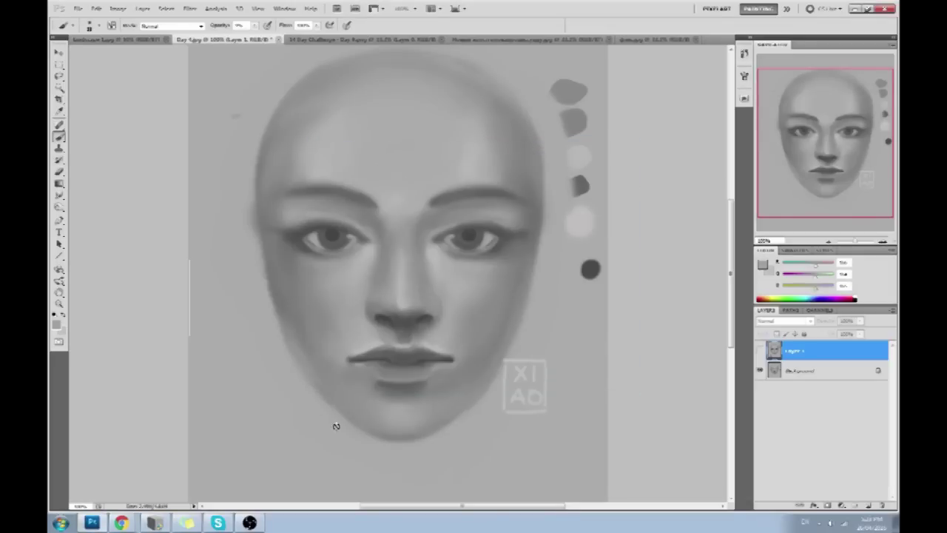
Launch PortraitStudio from the taskbar, open the face sliders panel, and go to its shading and light settings
{"action": "left_click", "coordinate": [161, 525]}
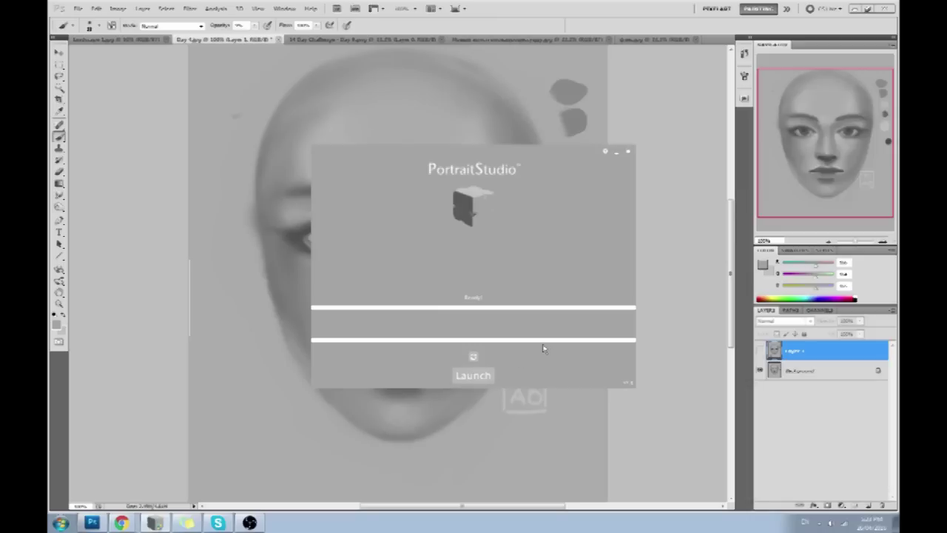
{"action": "left_click", "coordinate": [484, 378]}
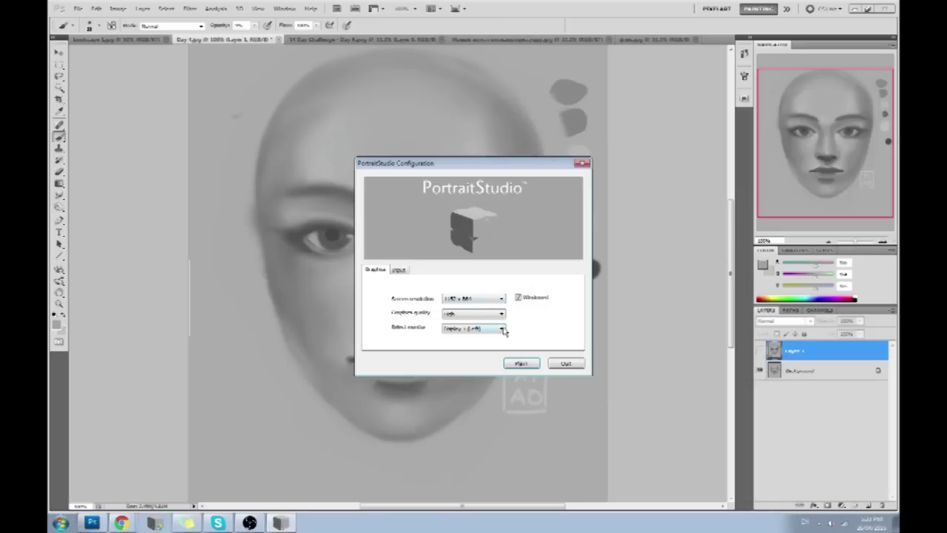
{"action": "left_click", "coordinate": [514, 362]}
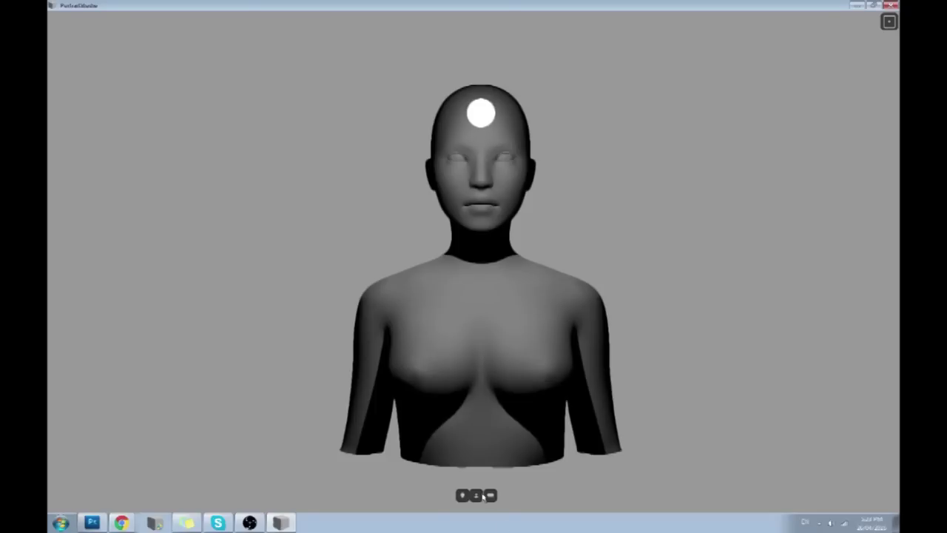
{"action": "left_click", "coordinate": [483, 497]}
{"action": "left_click_drag", "start_coordinate": [836, 161], "coordinate": [783, 120]}
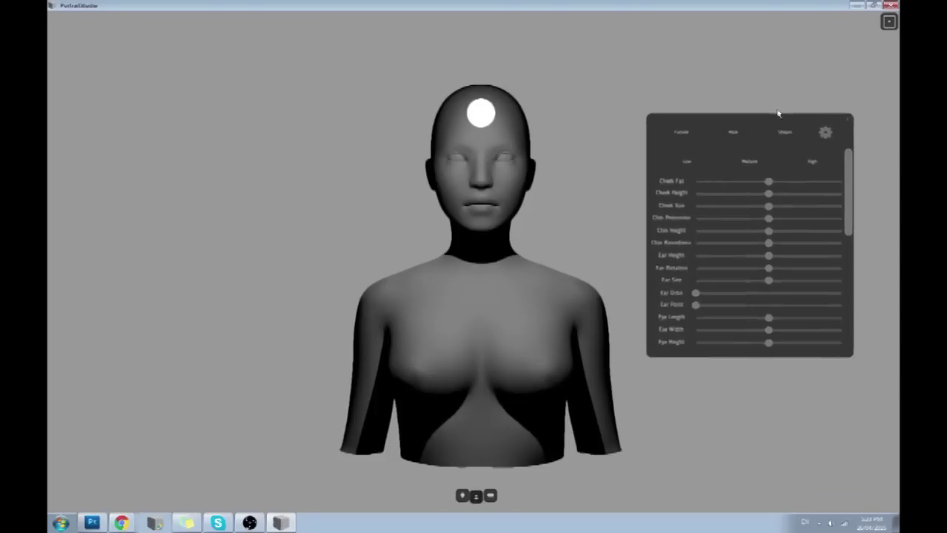
{"action": "left_click", "coordinate": [819, 123]}
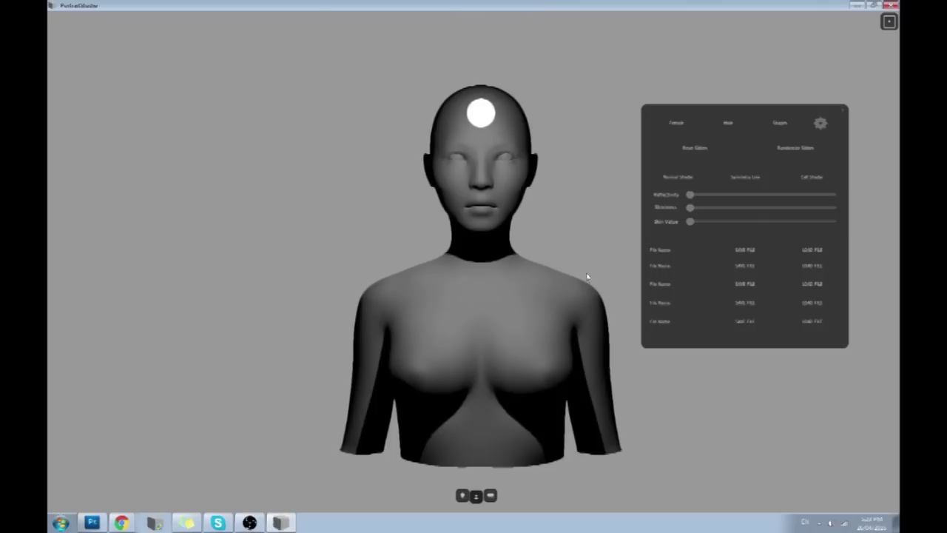
{"action": "left_click", "coordinate": [463, 496]}
{"action": "left_click", "coordinate": [177, 273]}
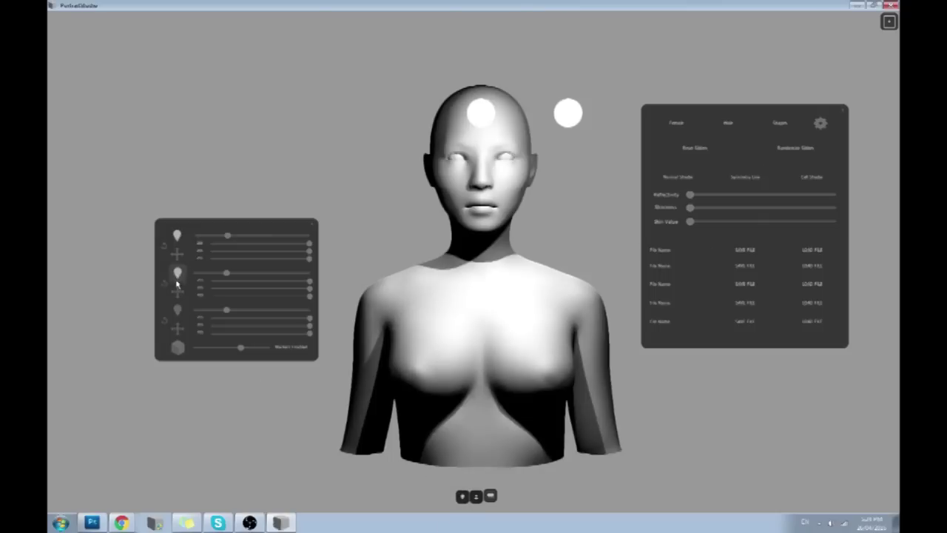
{"action": "left_click", "coordinate": [176, 312]}
{"action": "left_click", "coordinate": [177, 311]}
{"action": "left_click", "coordinate": [817, 265]}
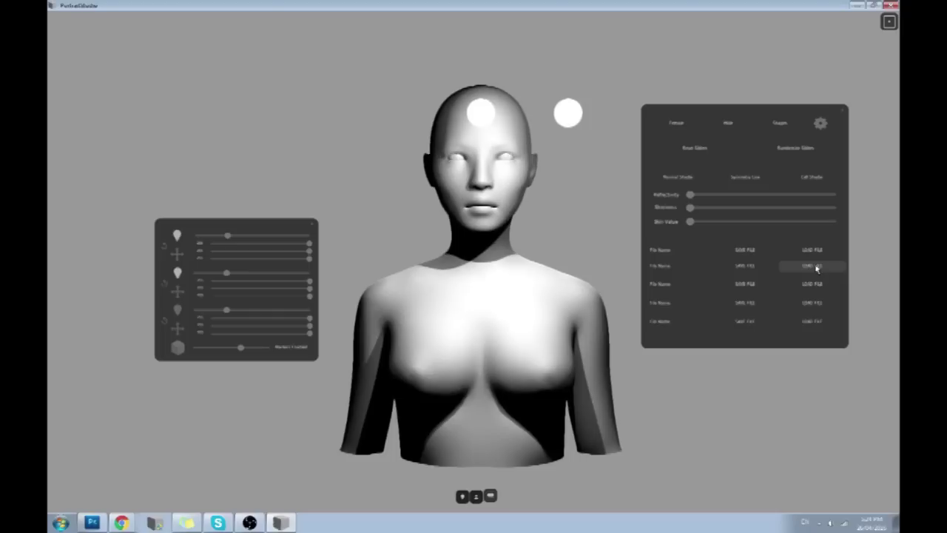
{"action": "left_click", "coordinate": [177, 253]}
{"action": "left_click_drag", "start_coordinate": [189, 253], "coordinate": [195, 246]}
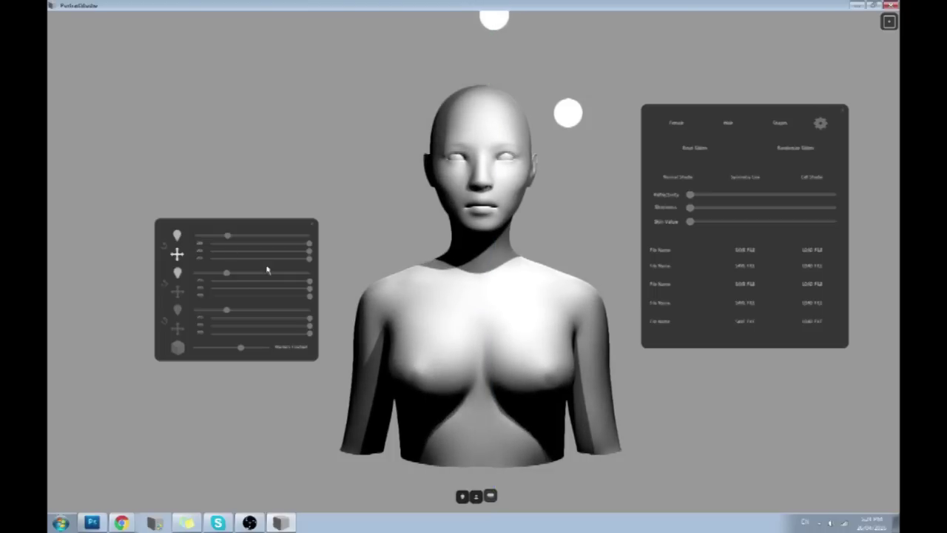
{"action": "left_click", "coordinate": [178, 278]}
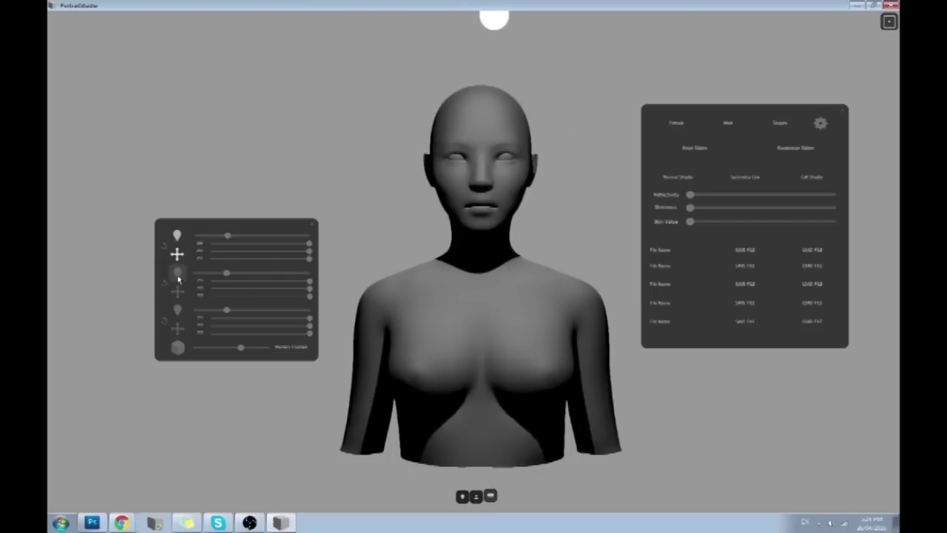
{"action": "left_click", "coordinate": [177, 278]}
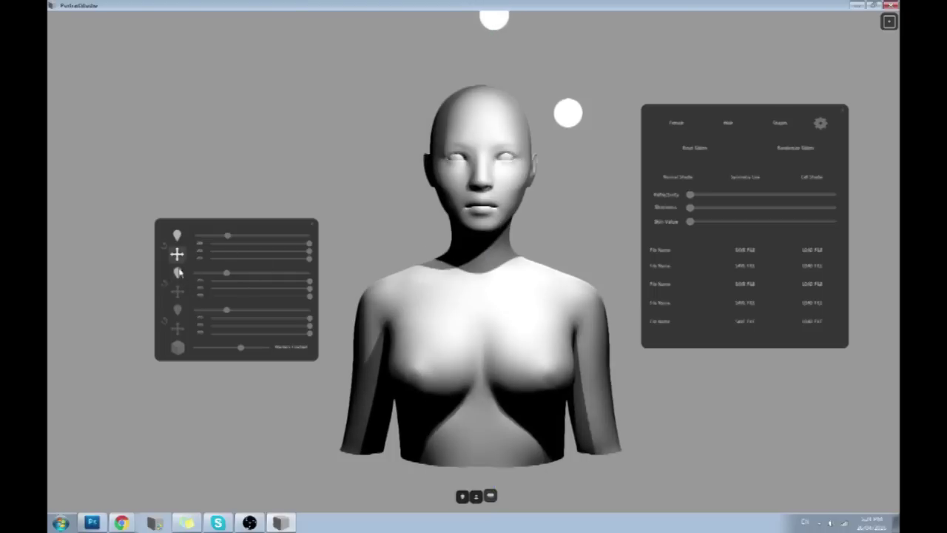
{"action": "left_click_drag", "start_coordinate": [178, 293], "coordinate": [185, 292]}
{"action": "left_click", "coordinate": [185, 262]}
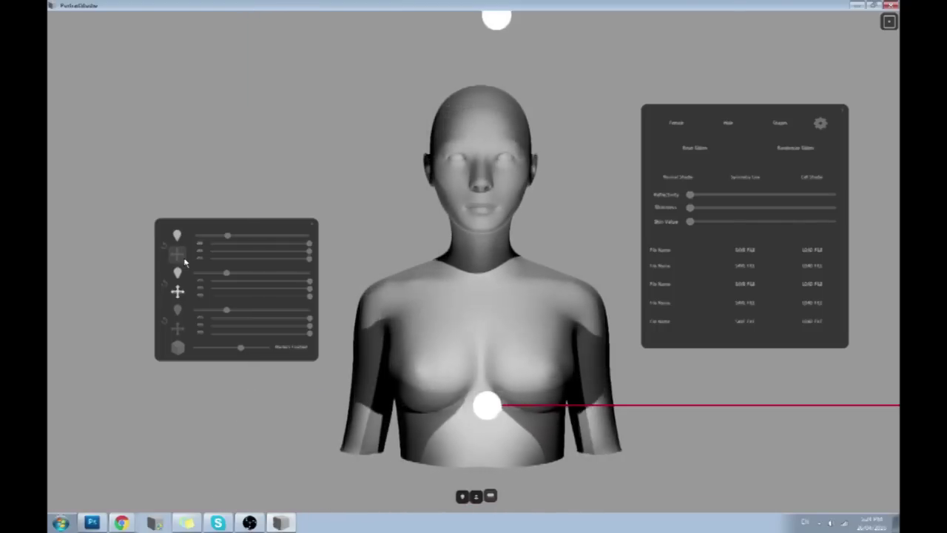
{"action": "left_click_drag", "start_coordinate": [226, 274], "coordinate": [209, 274]}
{"action": "left_click_drag", "start_coordinate": [229, 240], "coordinate": [242, 237]}
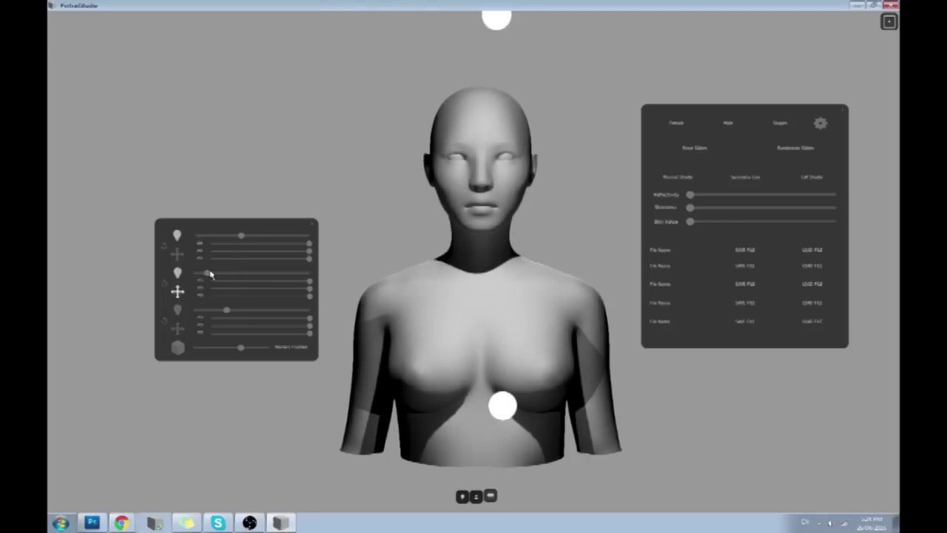
{"action": "left_click_drag", "start_coordinate": [210, 275], "coordinate": [214, 271]}
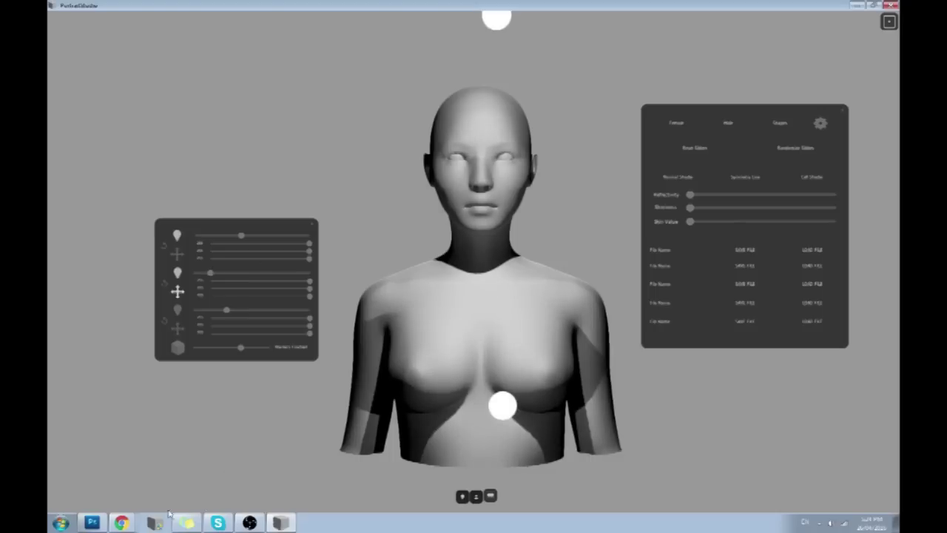
Flip between the Photoshop painting and the 3D bust to compare them
{"action": "left_click", "coordinate": [91, 523]}
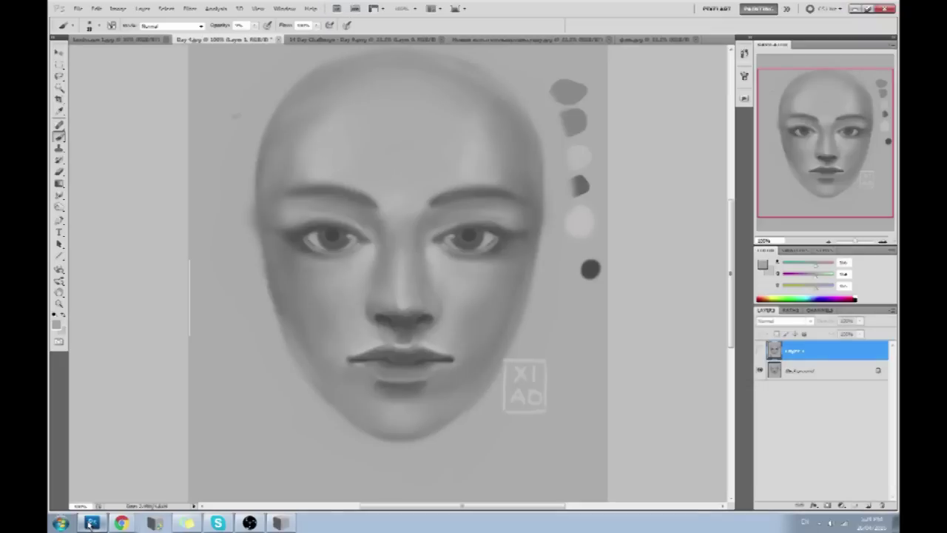
{"action": "left_click", "coordinate": [91, 523]}
{"action": "left_click", "coordinate": [90, 523]}
{"action": "left_click", "coordinate": [90, 523]}
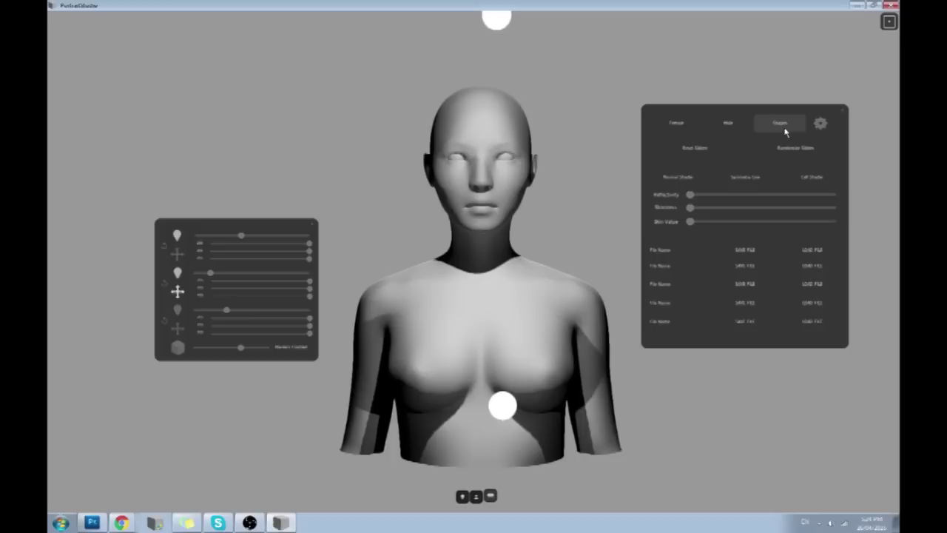
Randomize the bust's face sliders about eighteen times to explore nose, mouth and neck variations
{"action": "left_click", "coordinate": [799, 156]}
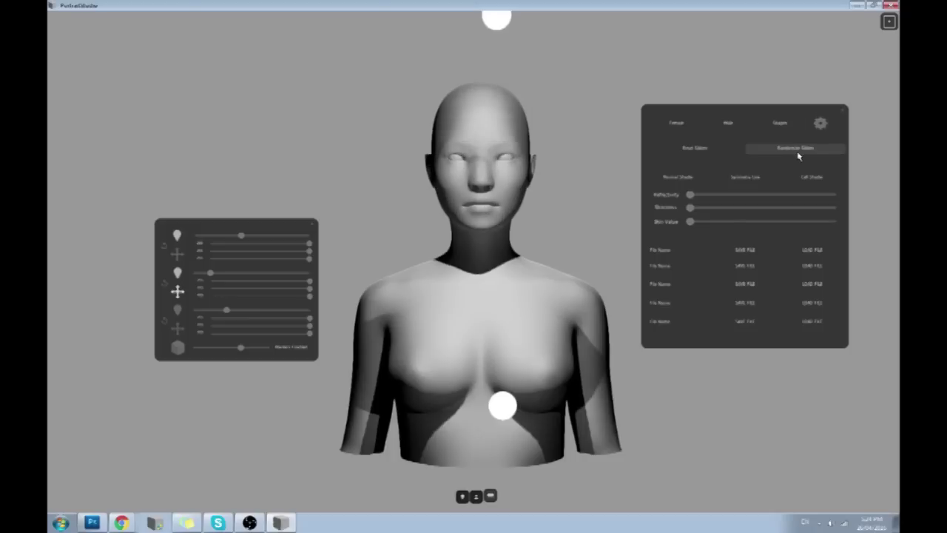
{"action": "left_click", "coordinate": [799, 156]}
{"action": "left_click", "coordinate": [799, 155]}
{"action": "left_click", "coordinate": [800, 155]}
{"action": "left_click", "coordinate": [799, 155]}
{"action": "left_click", "coordinate": [799, 155]}
{"action": "left_click", "coordinate": [799, 156]}
{"action": "left_click", "coordinate": [799, 156]}
{"action": "left_click", "coordinate": [799, 155]}
{"action": "left_click", "coordinate": [799, 155]}
{"action": "left_click", "coordinate": [799, 155]}
{"action": "left_click", "coordinate": [799, 155]}
{"action": "left_click", "coordinate": [799, 155]}
{"action": "left_click", "coordinate": [799, 155]}
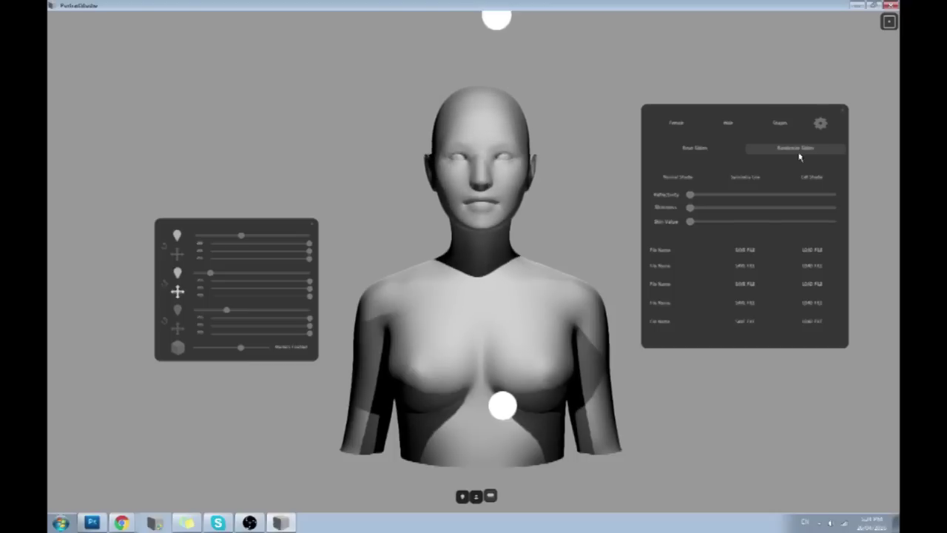
{"action": "left_click", "coordinate": [799, 155]}
{"action": "left_click", "coordinate": [799, 155]}
{"action": "left_click", "coordinate": [799, 156]}
{"action": "left_click", "coordinate": [799, 155]}
Randomize the face shape four more times, settle on one, and orbit the bust to review it
{"action": "left_click", "coordinate": [800, 156]}
{"action": "left_click", "coordinate": [799, 155]}
{"action": "left_click", "coordinate": [799, 156]}
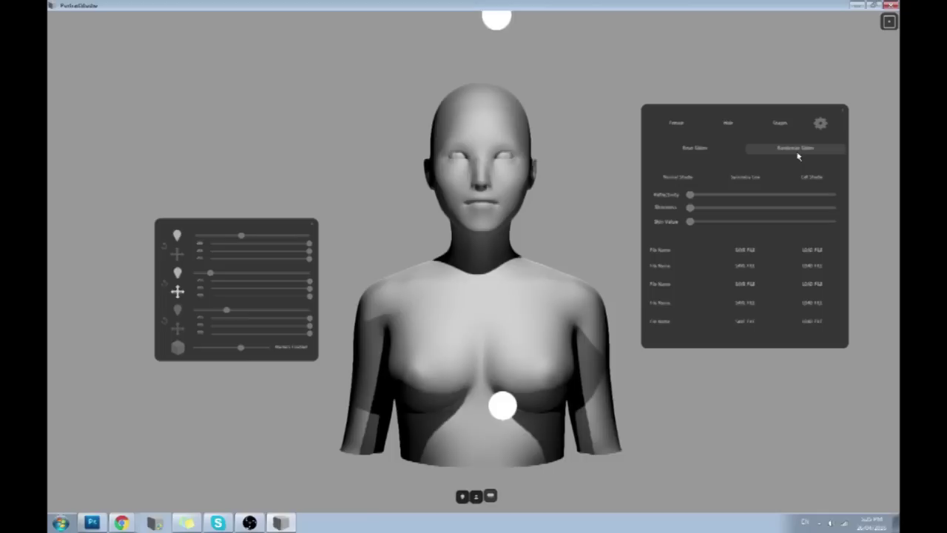
{"action": "left_click", "coordinate": [799, 155]}
{"action": "mouse_move", "coordinate": [611, 183]}
{"action": "left_mouse_down"}
{"action": "mouse_move", "coordinate": [378, 266]}
{"action": "mouse_move", "coordinate": [241, 271]}
{"action": "mouse_move", "coordinate": [577, 266]}
{"action": "mouse_move", "coordinate": [558, 265]}
{"action": "left_mouse_up"}
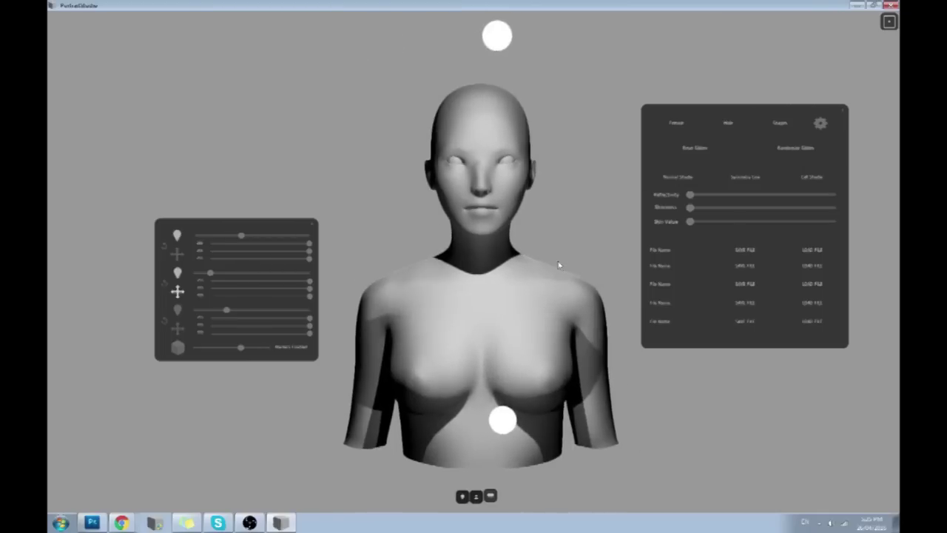
On the Female sliders, set Cheek Fat to minimum, Cheek Height near maximum, and brighten the top light
{"action": "left_click", "coordinate": [677, 126]}
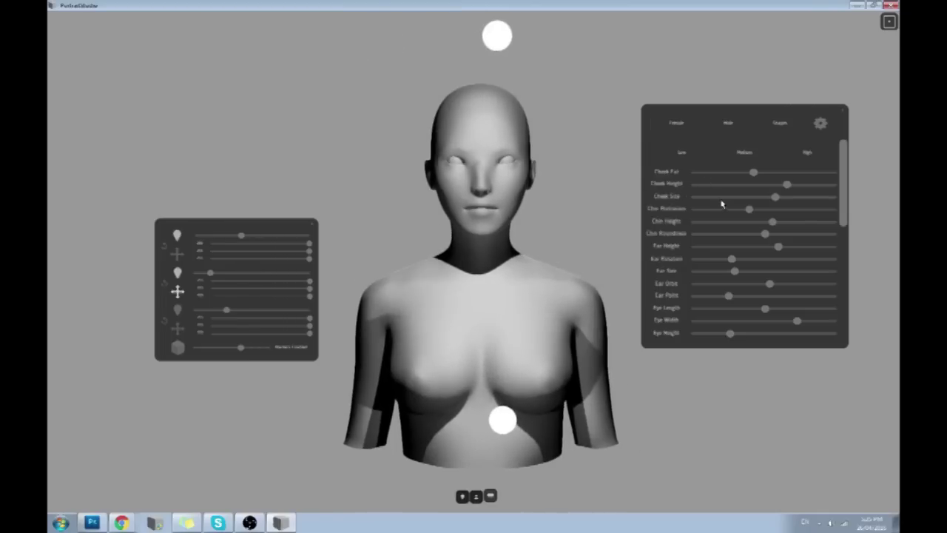
{"action": "left_click_drag", "start_coordinate": [757, 176], "coordinate": [661, 178]}
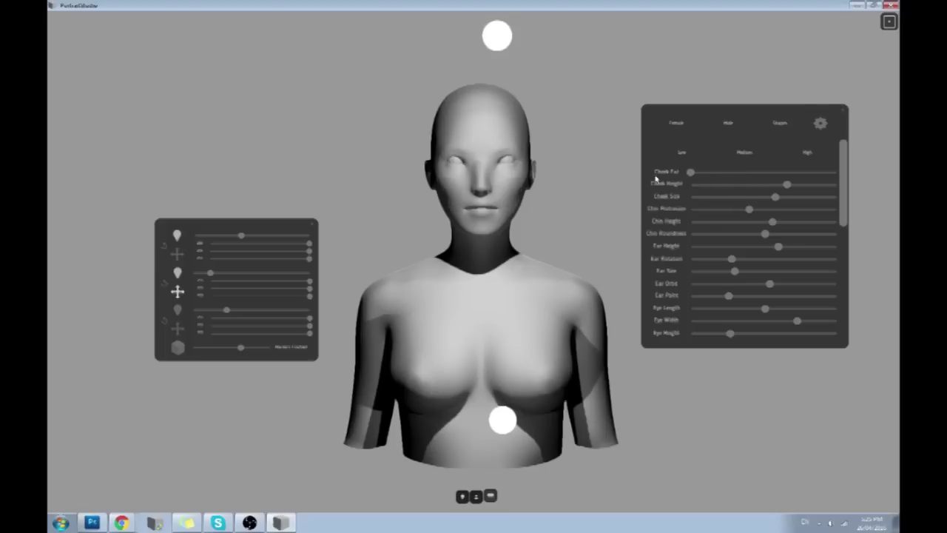
{"action": "left_click_drag", "start_coordinate": [789, 190], "coordinate": [812, 185]}
{"action": "mouse_move", "coordinate": [244, 236]}
{"action": "left_mouse_down"}
{"action": "mouse_move", "coordinate": [279, 239]}
{"action": "mouse_move", "coordinate": [268, 237]}
{"action": "left_mouse_up"}
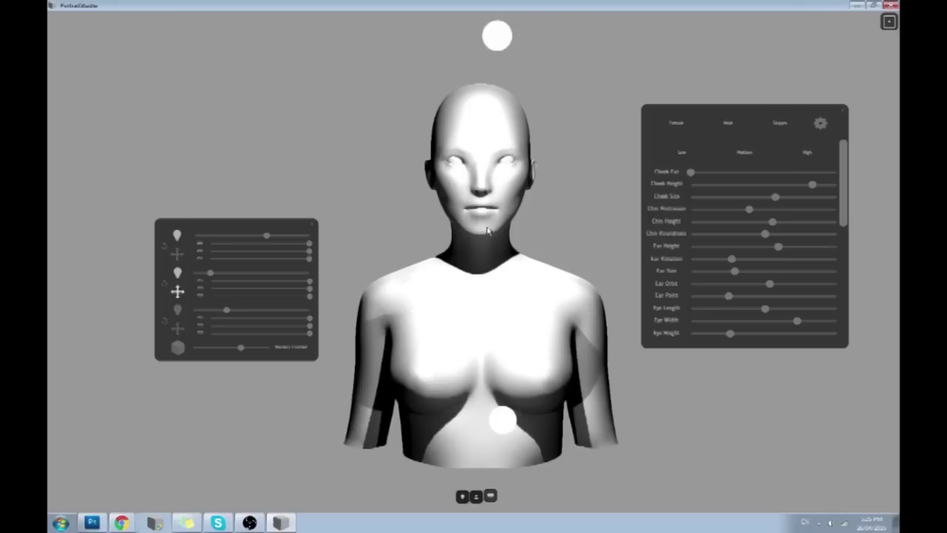
{"action": "mouse_move", "coordinate": [268, 237]}
{"action": "left_mouse_down"}
{"action": "mouse_move", "coordinate": [227, 237]}
{"action": "mouse_move", "coordinate": [253, 235]}
{"action": "left_mouse_up"}
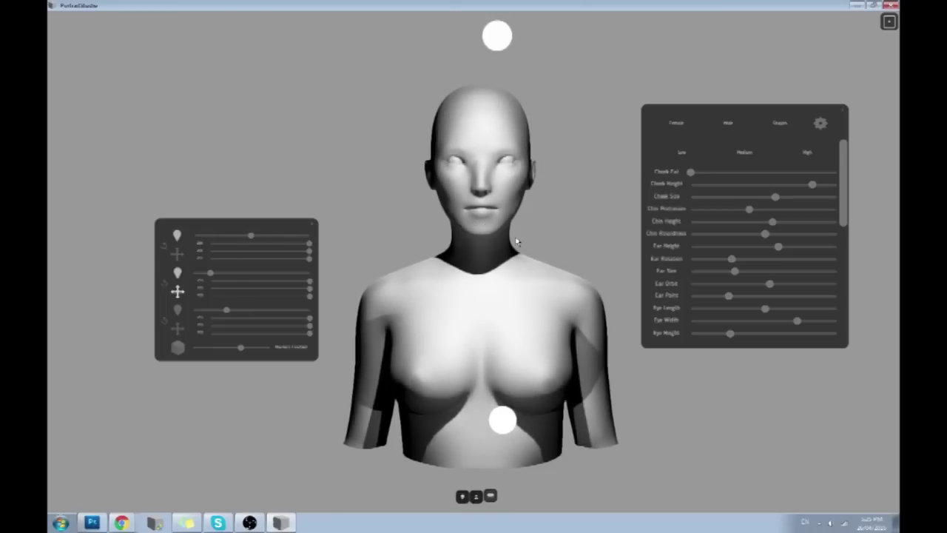
Orbit the bust left and back twice to check the shading, then bring up the basic shapes list
{"action": "left_click_drag", "start_coordinate": [565, 251], "coordinate": [243, 377]}
{"action": "left_click_drag", "start_coordinate": [434, 331], "coordinate": [560, 476]}
{"action": "left_click_drag", "start_coordinate": [495, 121], "coordinate": [374, 294]}
{"action": "left_click_drag", "start_coordinate": [427, 179], "coordinate": [586, 257]}
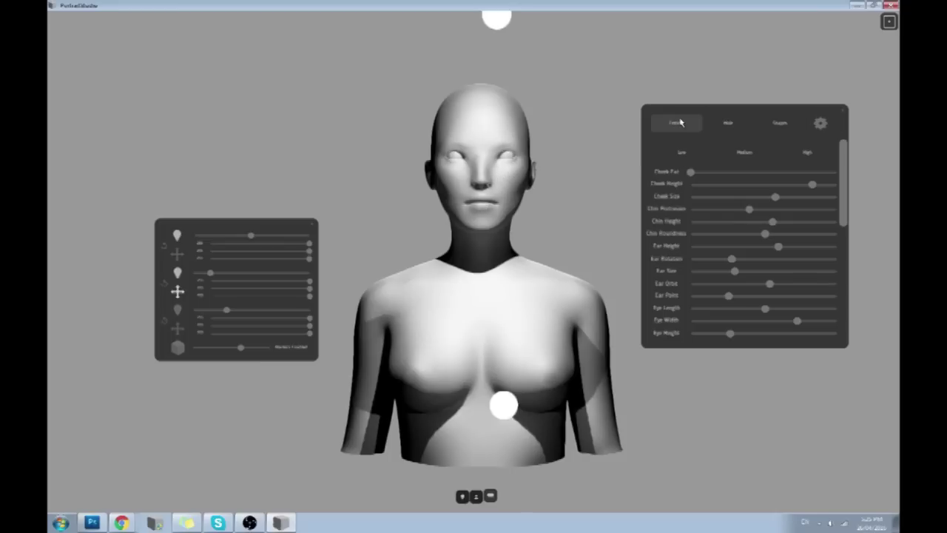
{"action": "left_click", "coordinate": [780, 123]}
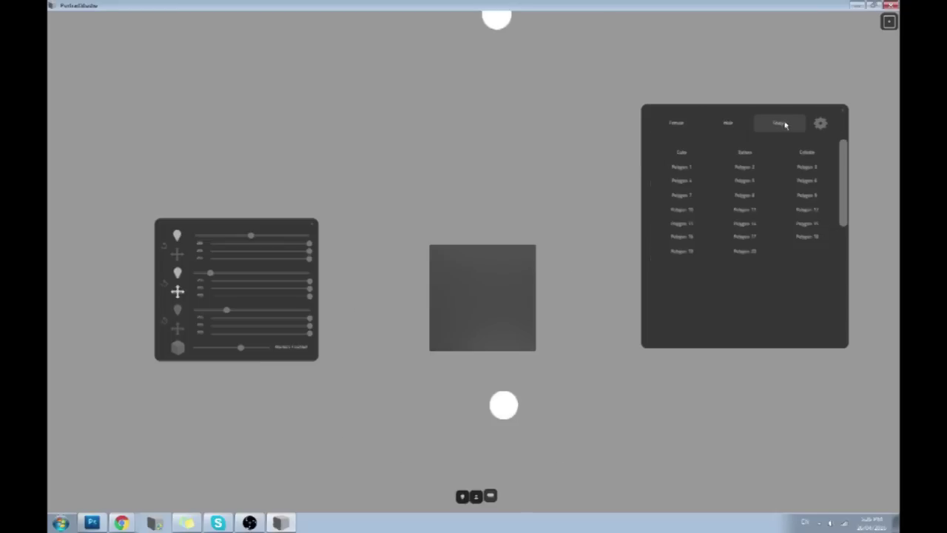
Push Cheek Fat to maximum, compare against the Photoshop painting, return it to minimum, and minimize PortraitStudio
{"action": "left_click", "coordinate": [677, 125]}
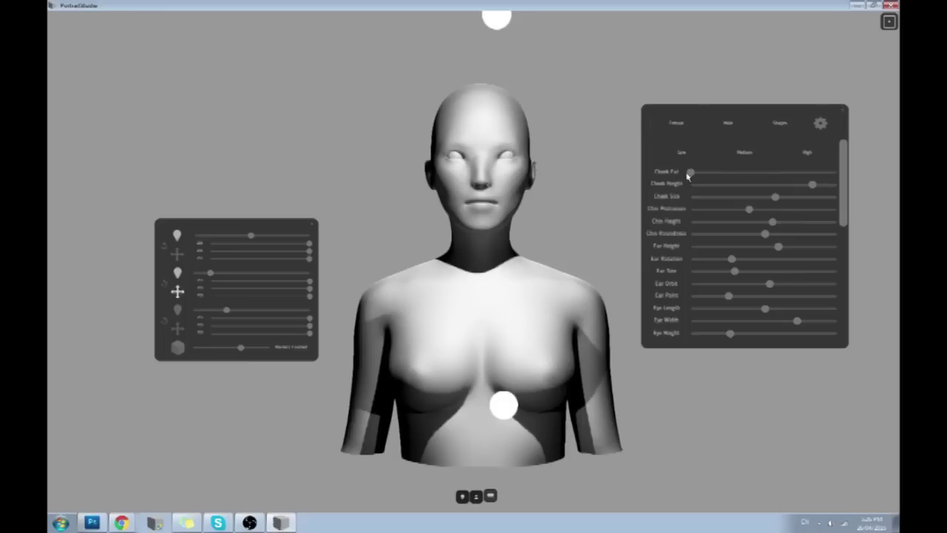
{"action": "left_click_drag", "start_coordinate": [689, 172], "coordinate": [837, 173]}
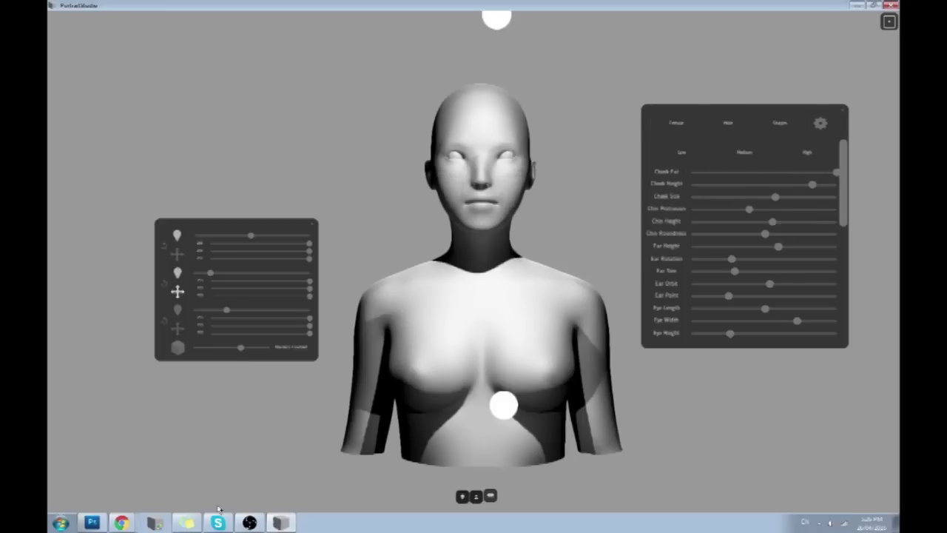
{"action": "left_click", "coordinate": [92, 523]}
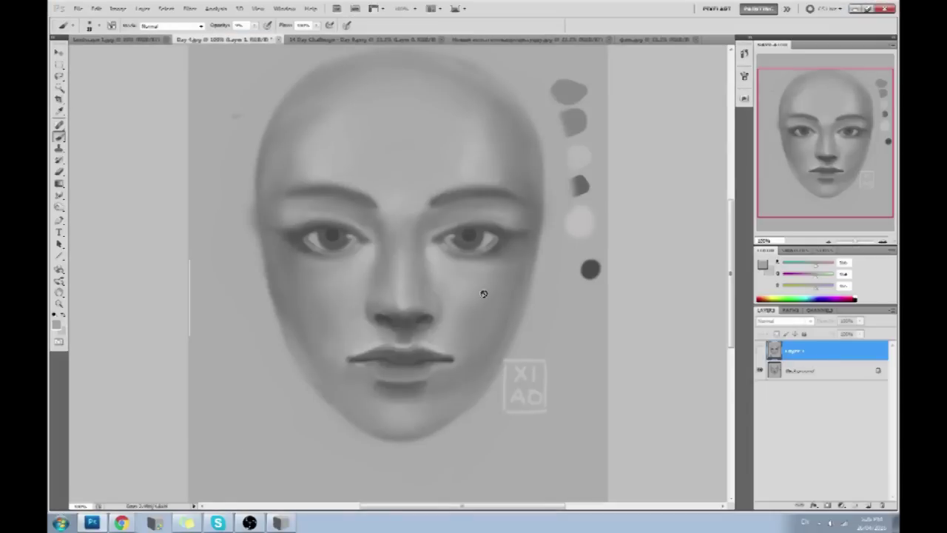
{"action": "left_click", "coordinate": [92, 522]}
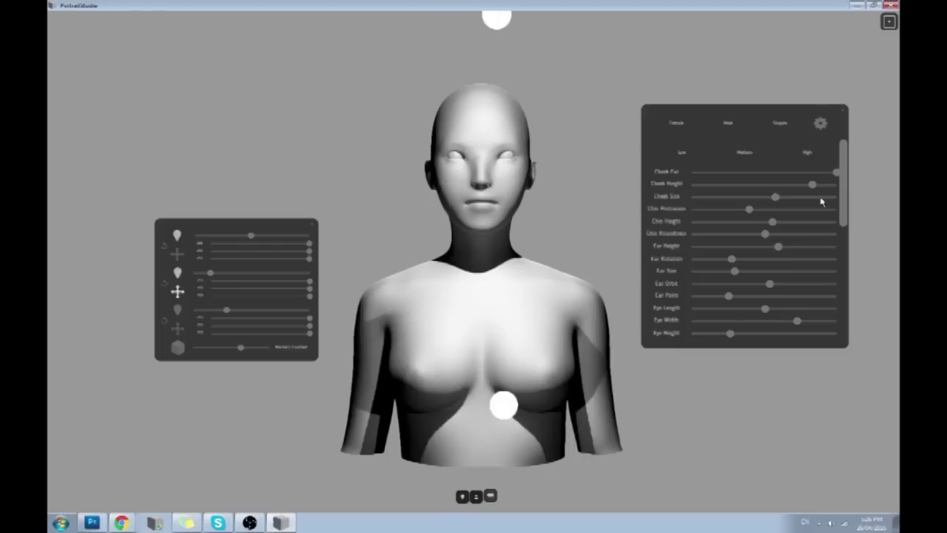
{"action": "left_click_drag", "start_coordinate": [839, 173], "coordinate": [681, 173]}
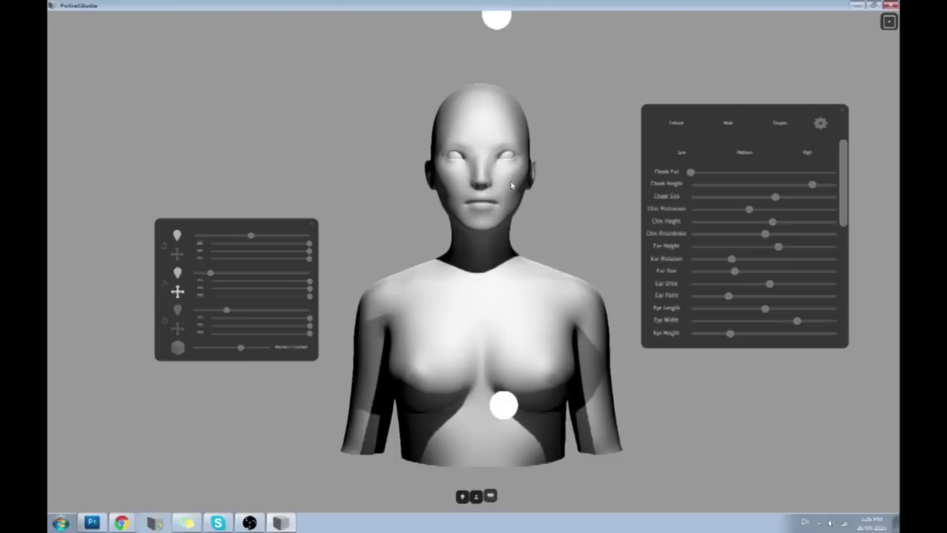
{"action": "left_click", "coordinate": [857, 6]}
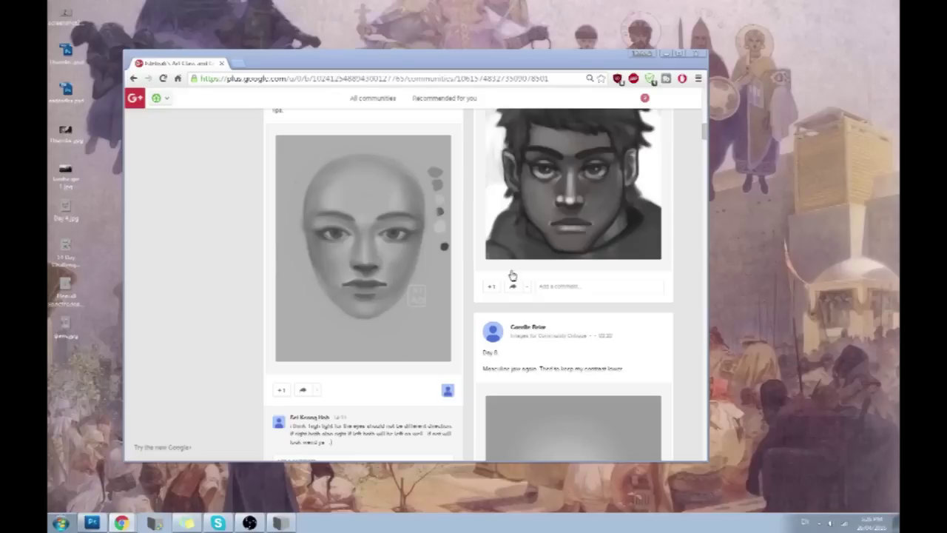
In Photoshop, dismiss the hidden-layer error, make Layer 1 visible, and zoom out to the whole canvas
{"action": "left_click", "coordinate": [92, 523]}
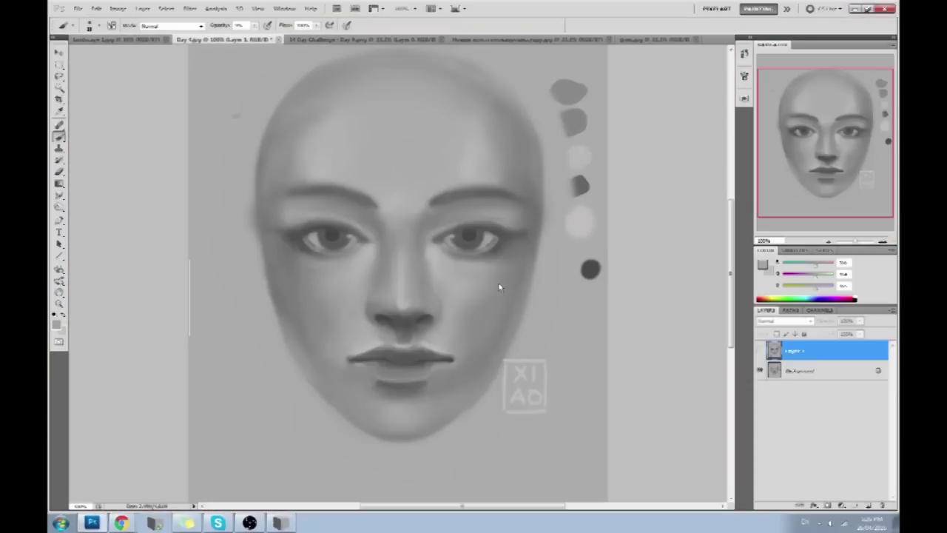
{"action": "left_click", "coordinate": [662, 265]}
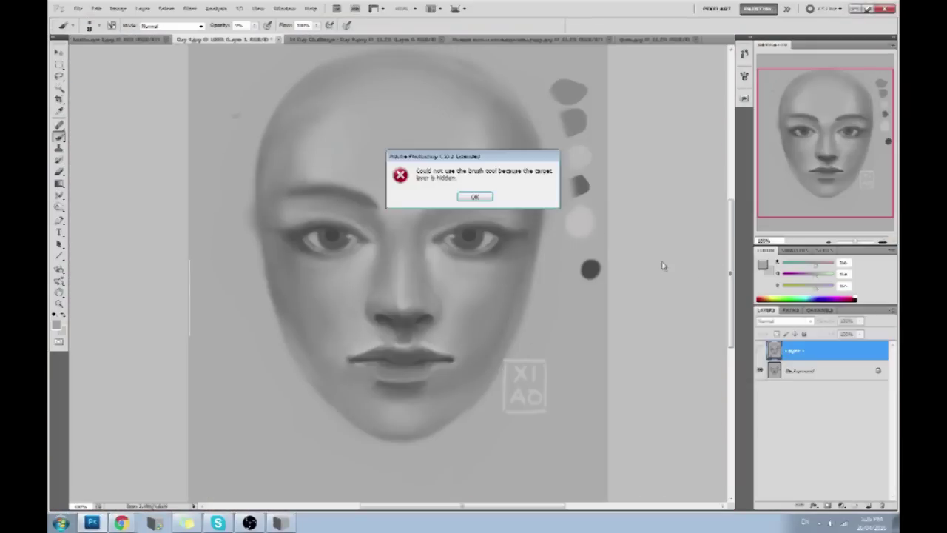
{"action": "left_click", "coordinate": [477, 197]}
{"action": "left_click", "coordinate": [760, 349]}
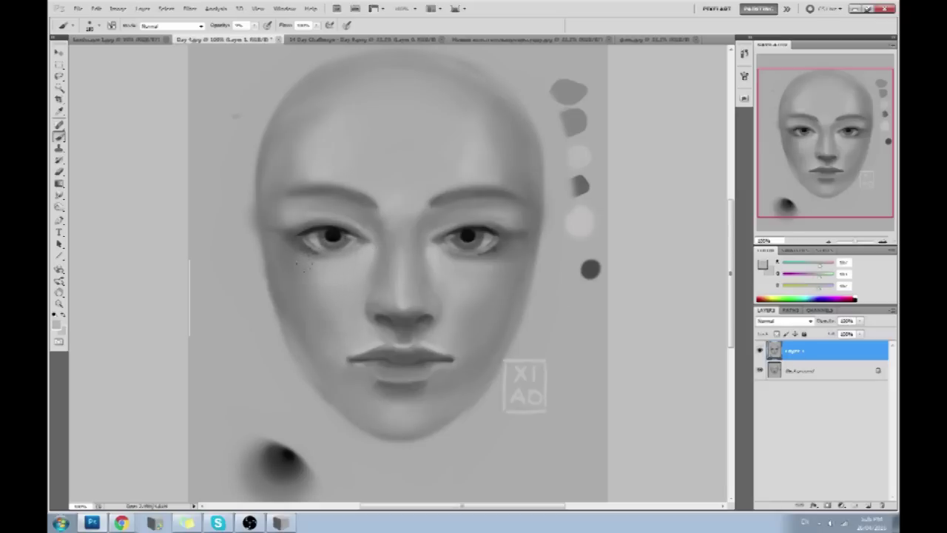
{"action": "key", "text": "ctrl+minus"}
{"action": "key", "text": "ctrl+minus"}
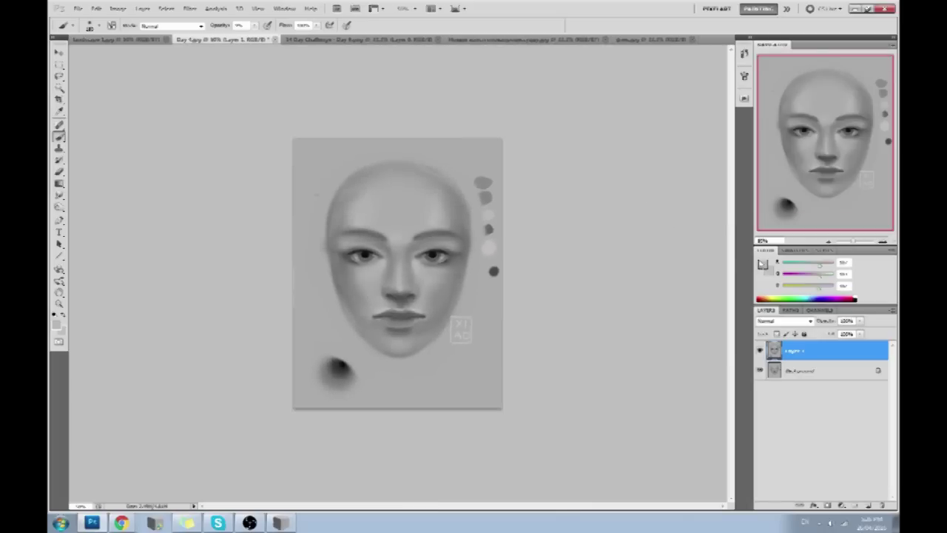
Pick a mid grey from the face as the brush colour, then switch back to the 3D bust
{"action": "left_click", "coordinate": [763, 264]}
{"action": "key", "text": "Return"}
{"action": "key", "text": "b"}
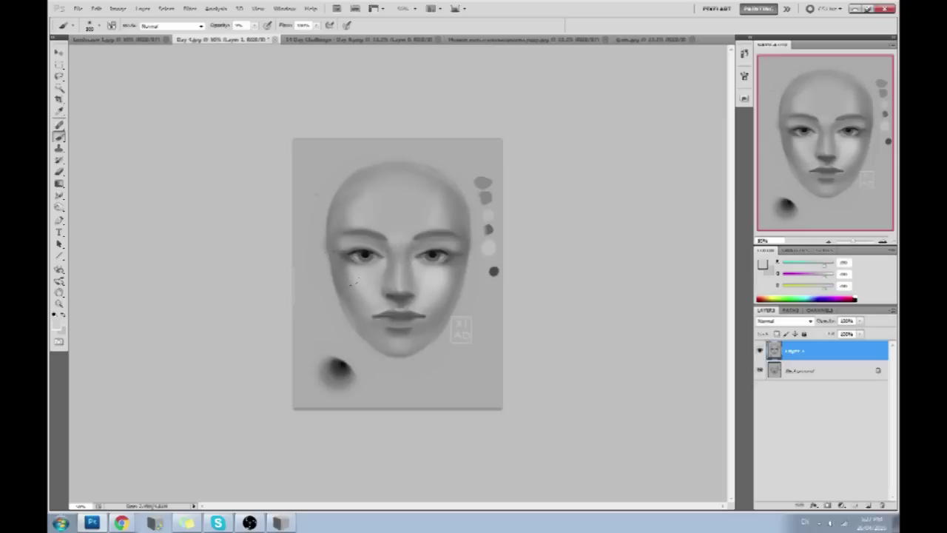
{"action": "left_click", "coordinate": [342, 257], "text": "alt"}
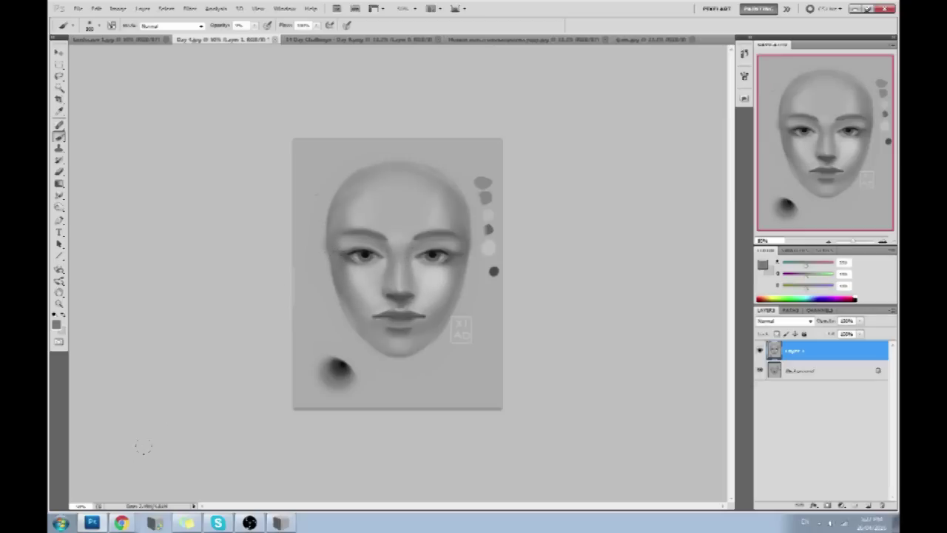
{"action": "left_click", "coordinate": [281, 524]}
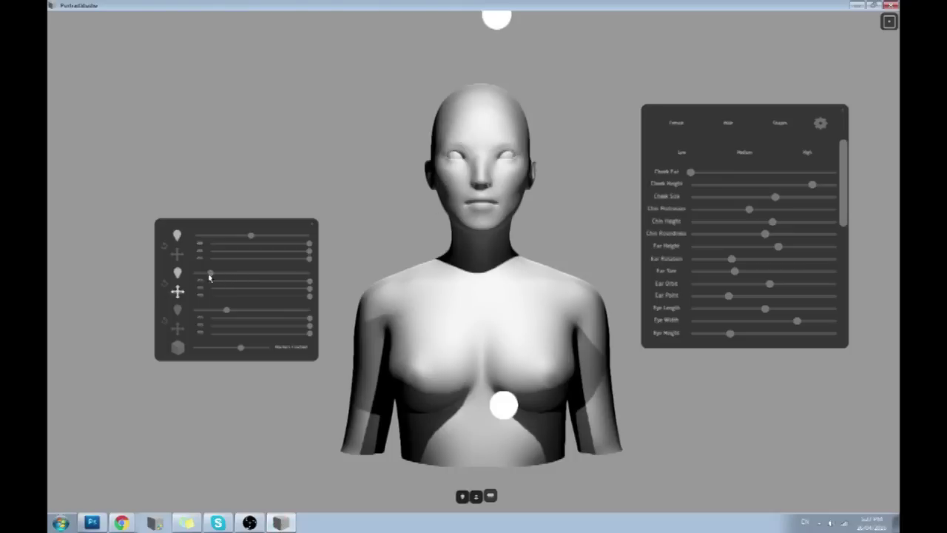
Enable a dimmed third light at the lower left, rebalance it with light 2, and minimize PortraitStudio
{"action": "left_click_drag", "start_coordinate": [210, 274], "coordinate": [203, 311]}
{"action": "left_click", "coordinate": [177, 309]}
{"action": "left_click", "coordinate": [177, 327]}
{"action": "left_click", "coordinate": [181, 293]}
{"action": "left_click_drag", "start_coordinate": [181, 294], "coordinate": [211, 309]}
{"action": "left_click_drag", "start_coordinate": [218, 273], "coordinate": [201, 276]}
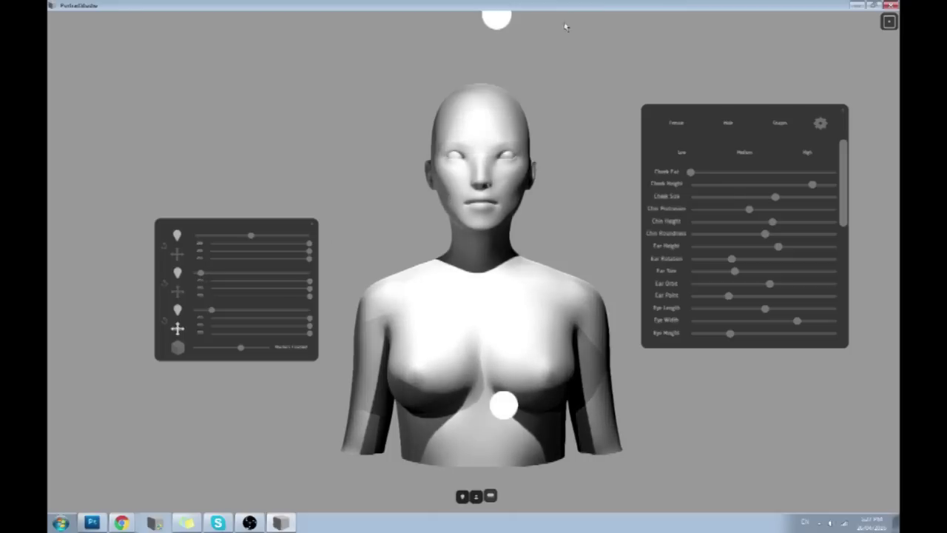
{"action": "left_click", "coordinate": [861, 6]}
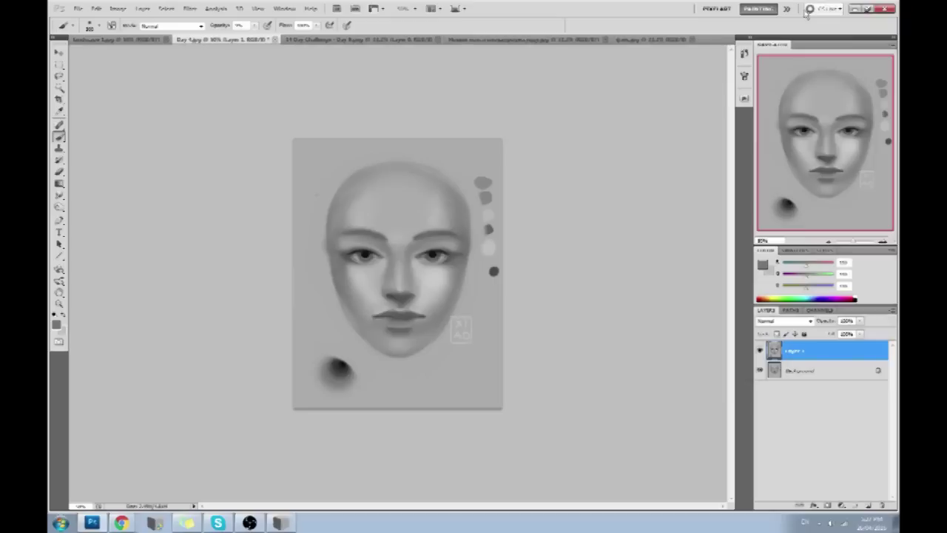
Lower the brush opacity to 40% and sample greys from the face edge and beside the left eye
{"action": "left_click", "coordinate": [324, 251], "text": "alt"}
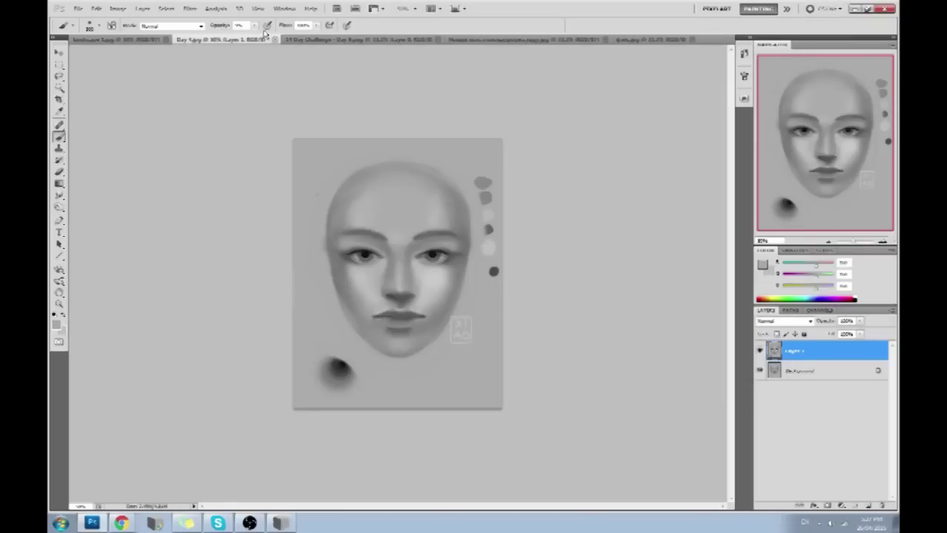
{"action": "left_click", "coordinate": [417, 263], "text": "alt"}
{"action": "key", "text": "4"}
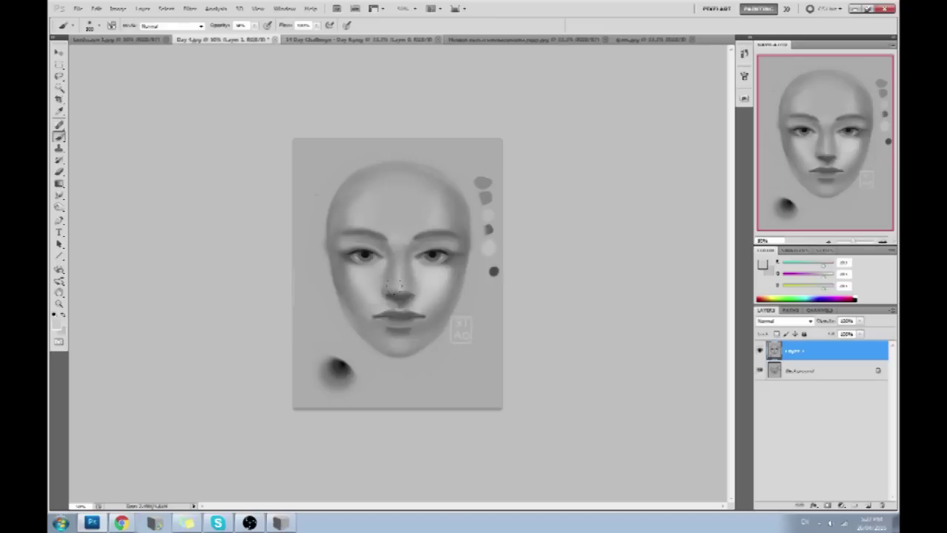
{"action": "left_click", "coordinate": [344, 266], "text": "alt"}
{"action": "left_click", "coordinate": [338, 264], "text": "alt"}
Reset to black, then pick light and dark greys around the eyes to shade the cheeks
{"action": "key", "text": "d"}
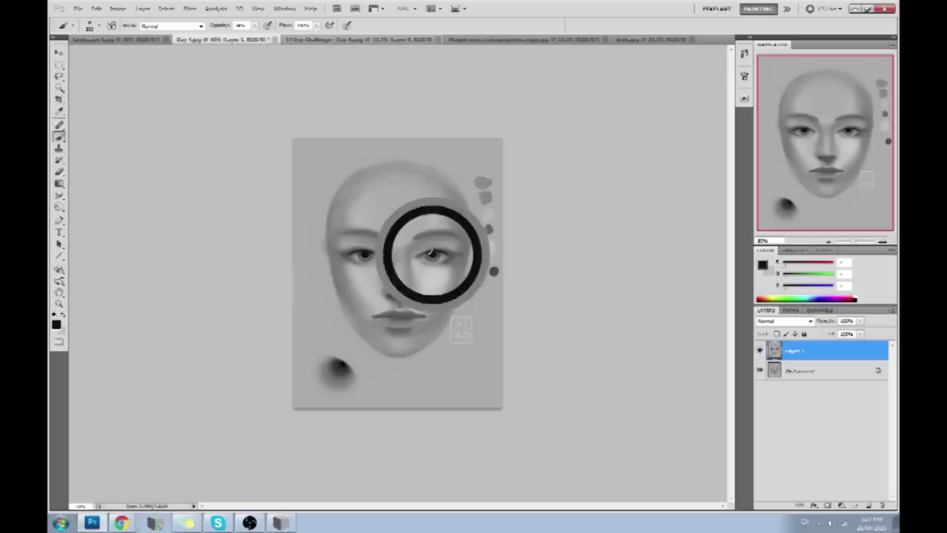
{"action": "left_click", "coordinate": [412, 291], "text": "alt"}
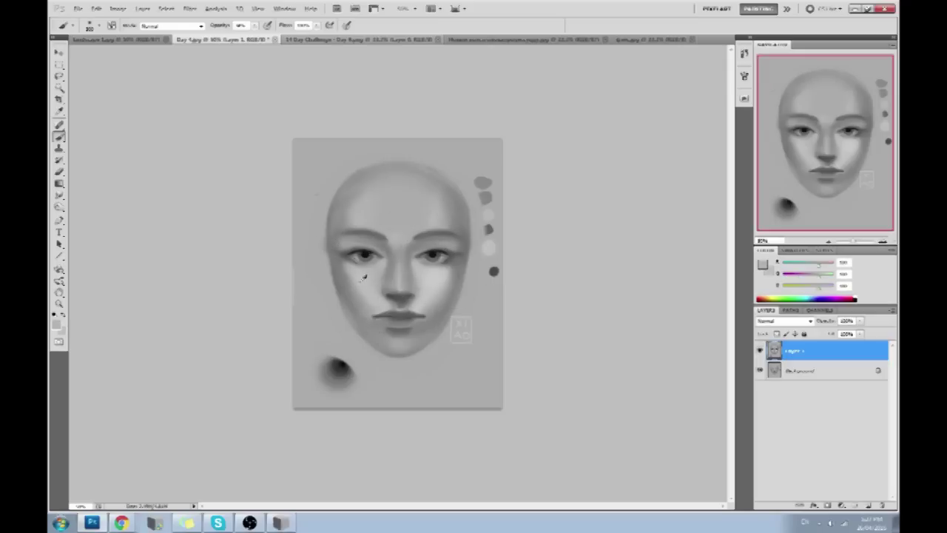
{"action": "left_click", "coordinate": [346, 262], "text": "alt"}
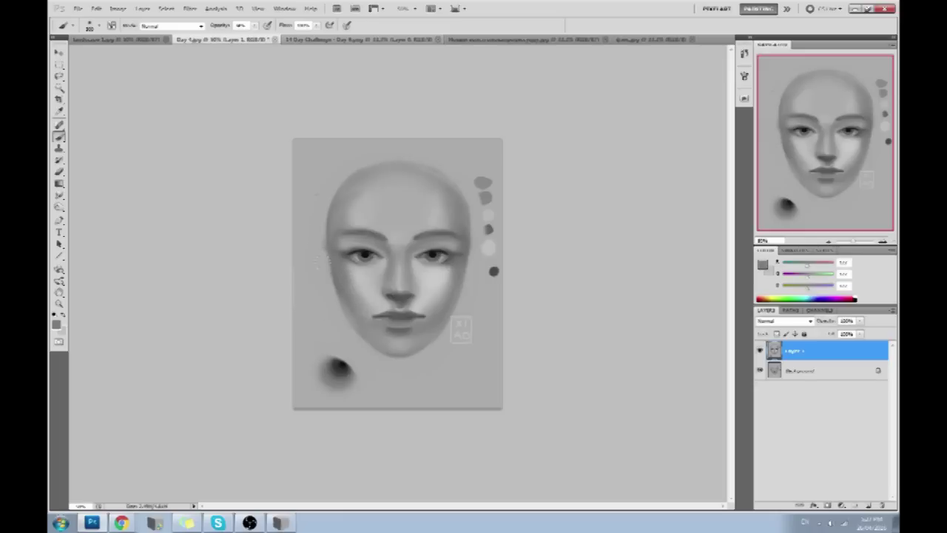
{"action": "left_click", "coordinate": [349, 276], "text": "alt"}
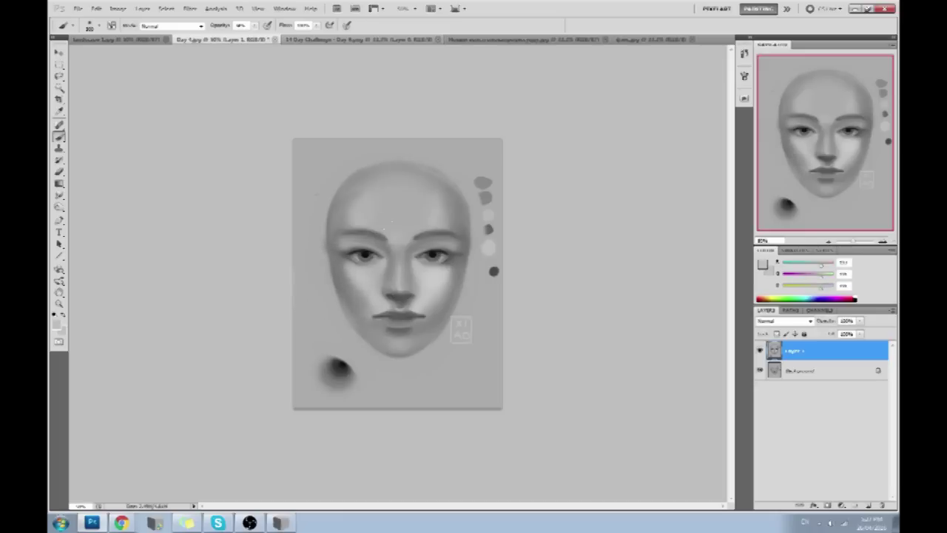
{"action": "left_click", "coordinate": [442, 268], "text": "alt"}
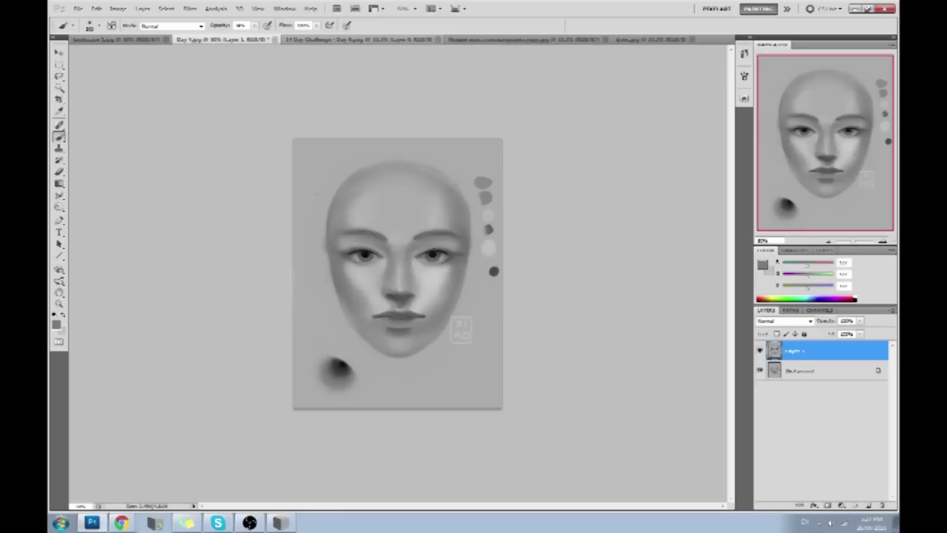
{"action": "left_click", "coordinate": [433, 277], "text": "alt"}
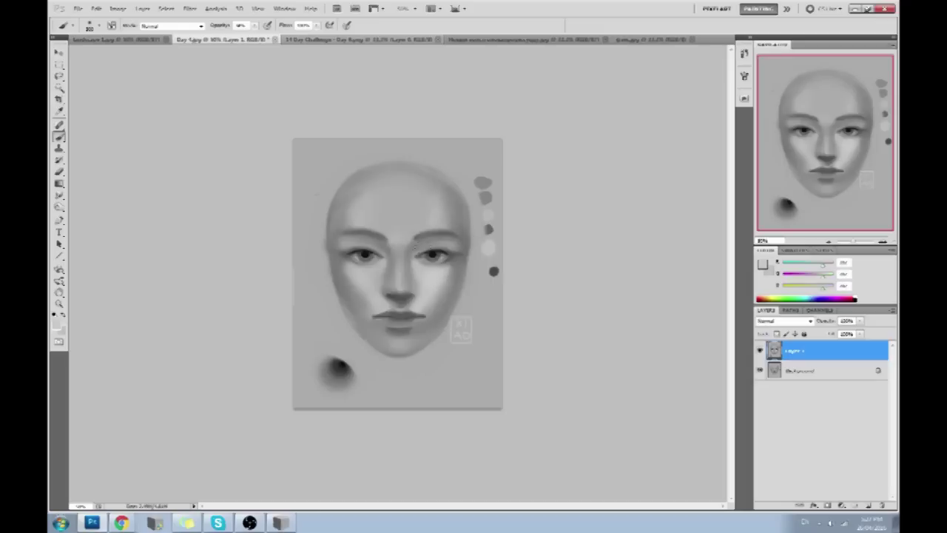
{"action": "left_click", "coordinate": [342, 257], "text": "alt"}
{"action": "left_click", "coordinate": [400, 272], "text": "alt"}
Zoom in, shrink the brush, and shade the nose with greys sampled from the nose and cheek
{"action": "key", "text": "ctrl+plus"}
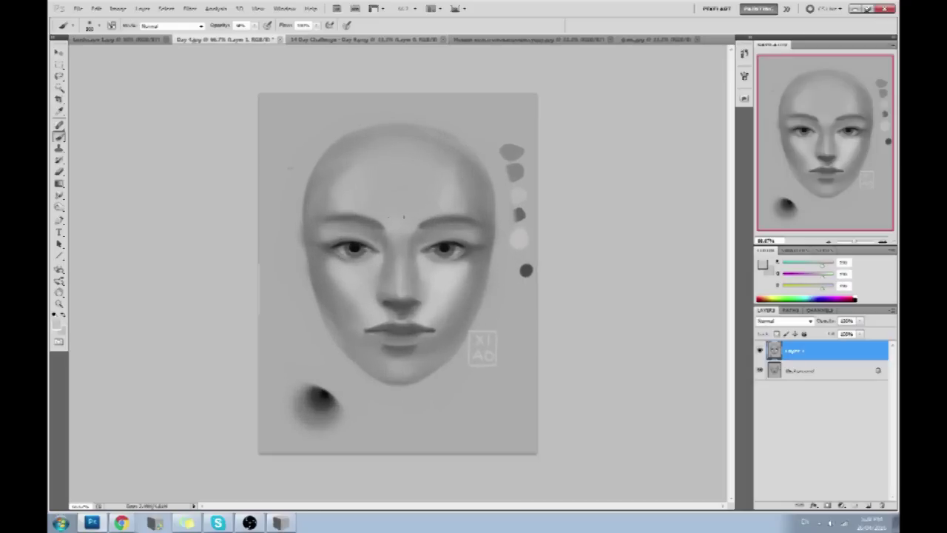
{"action": "left_click", "coordinate": [392, 262], "text": "alt"}
{"action": "key", "text": "bracketleft"}
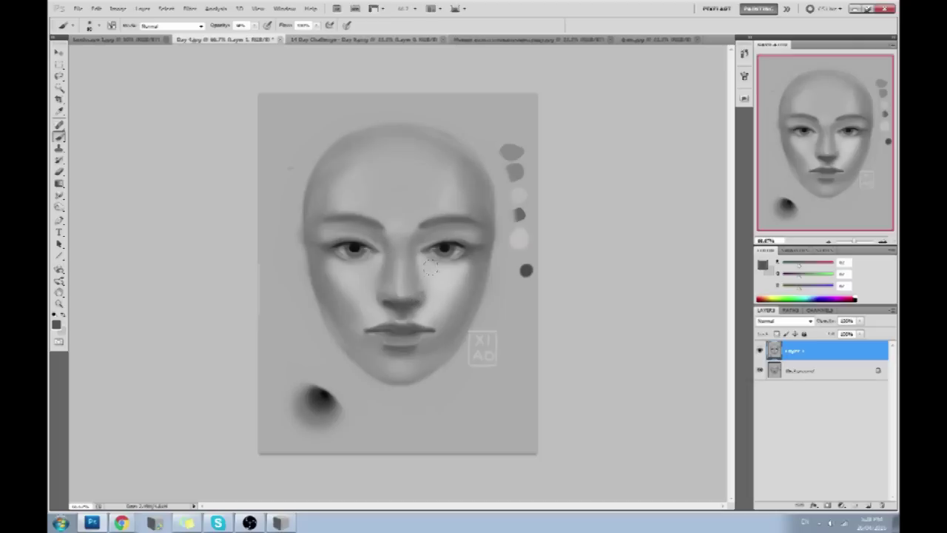
{"action": "left_click", "coordinate": [419, 305], "text": "alt"}
{"action": "left_click", "coordinate": [378, 294], "text": "alt"}
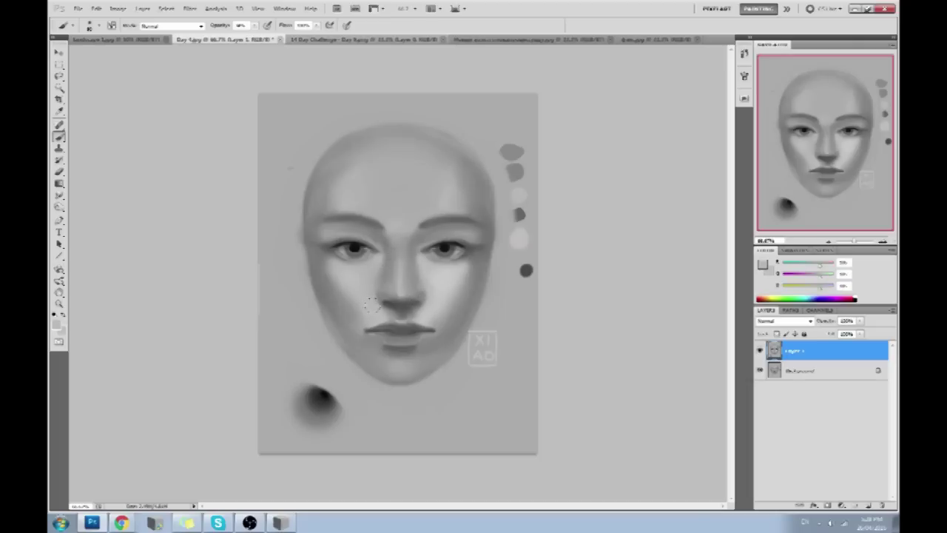
{"action": "left_click", "coordinate": [418, 297], "text": "alt"}
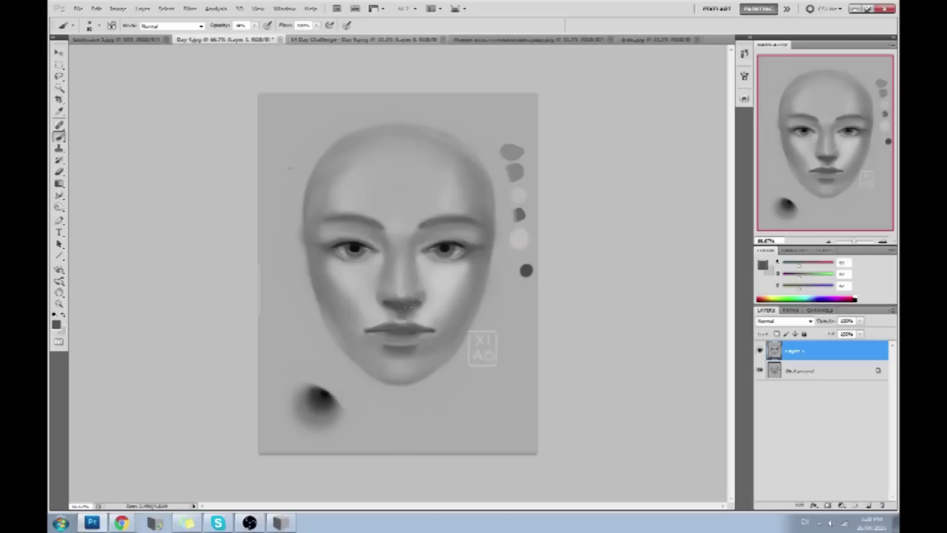
{"action": "left_click", "coordinate": [420, 304], "text": "alt"}
{"action": "left_click", "coordinate": [395, 305], "text": "alt"}
Zoom into the nose, try full-opacity black dabs across the nostrils, then undo them
{"action": "key", "text": "z"}
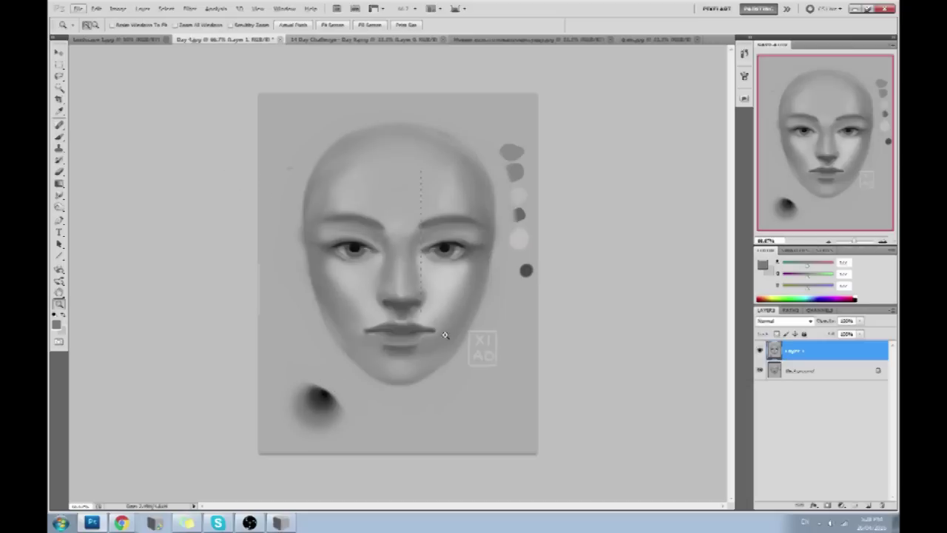
{"action": "left_click", "coordinate": [400, 307]}
{"action": "key", "text": "b"}
{"action": "key", "text": "d"}
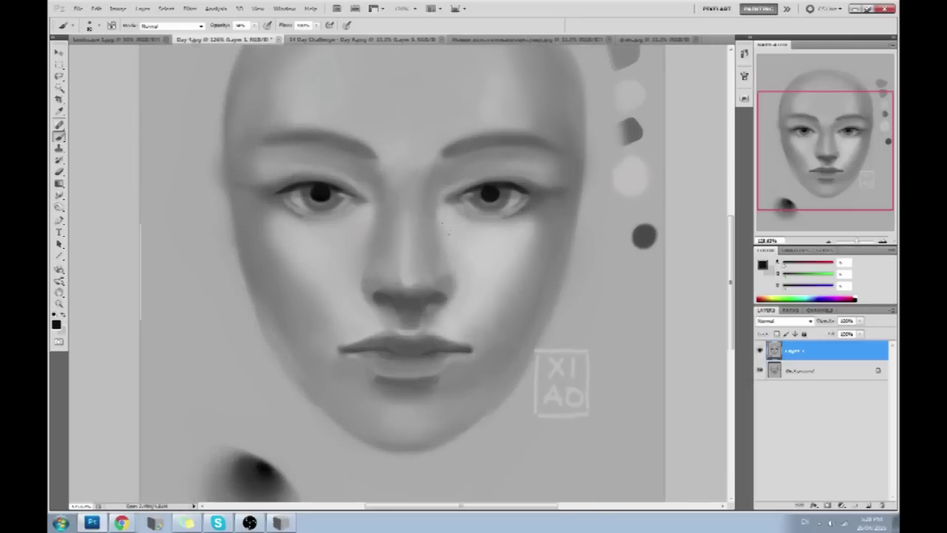
{"action": "key", "text": "0"}
{"action": "left_click", "coordinate": [437, 299]}
{"action": "mouse_move", "coordinate": [437, 299]}
{"action": "left_mouse_down"}
{"action": "mouse_move", "coordinate": [380, 299]}
{"action": "mouse_move", "coordinate": [393, 301]}
{"action": "left_mouse_up"}
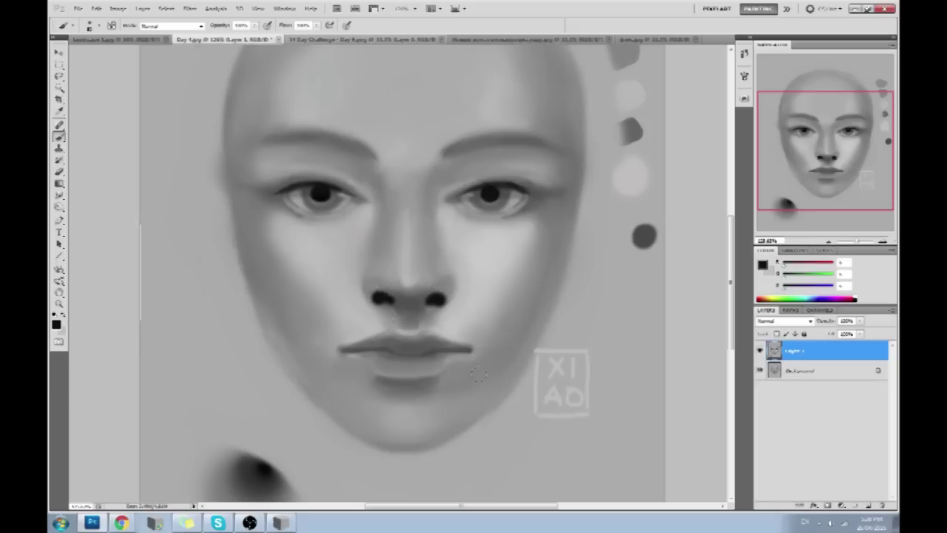
{"action": "mouse_move", "coordinate": [451, 268]}
{"action": "left_mouse_down"}
{"action": "mouse_move", "coordinate": [355, 289]}
{"action": "mouse_move", "coordinate": [469, 311]}
{"action": "mouse_move", "coordinate": [458, 264]}
{"action": "left_mouse_up"}
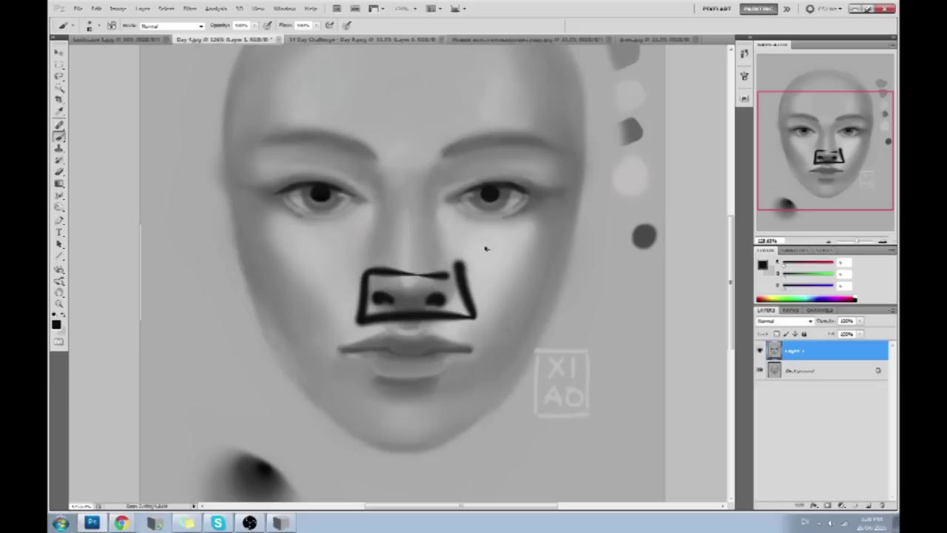
{"action": "key", "text": "ctrl+z"}
{"action": "key", "text": "ctrl+alt+z"}
{"action": "key", "text": "ctrl+alt+z"}
Paint a grey zigzag test stroke beside the chin with a black dot at its bend
{"action": "mouse_move", "coordinate": [254, 25]}
{"action": "left_mouse_down"}
{"action": "mouse_move", "coordinate": [245, 38]}
{"action": "mouse_move", "coordinate": [217, 37]}
{"action": "left_mouse_up"}
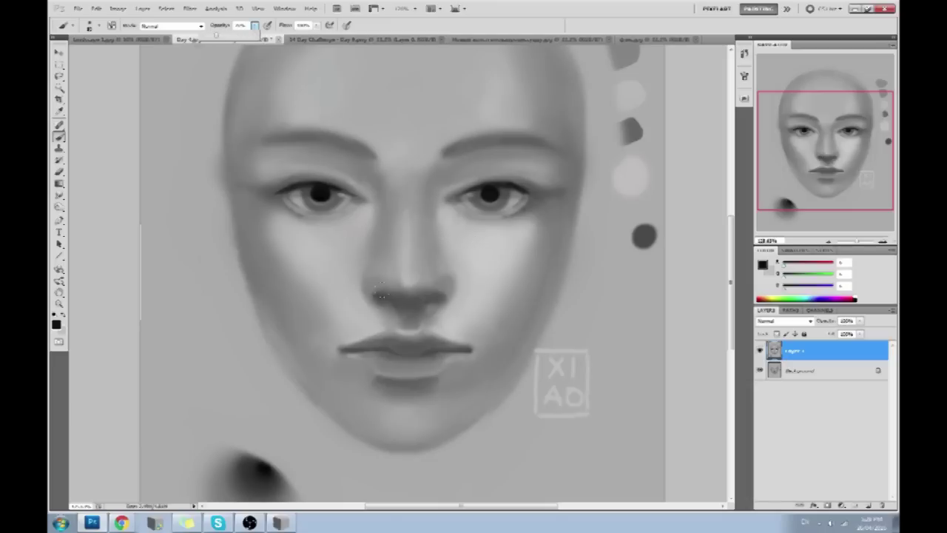
{"action": "left_click_drag", "start_coordinate": [297, 442], "coordinate": [328, 388]}
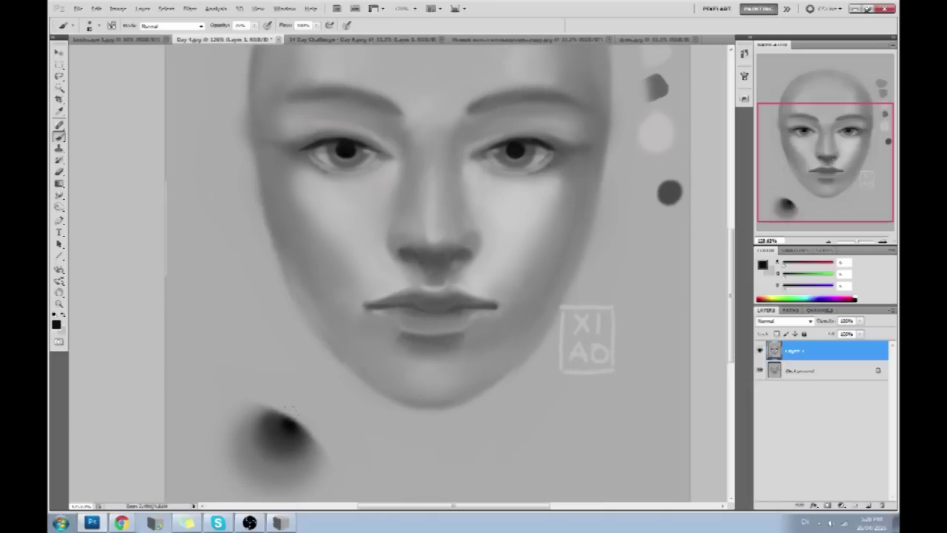
{"action": "mouse_move", "coordinate": [428, 480]}
{"action": "left_mouse_down"}
{"action": "mouse_move", "coordinate": [618, 295]}
{"action": "mouse_move", "coordinate": [672, 465]}
{"action": "left_mouse_up"}
{"action": "right_click", "coordinate": [293, 406], "text": "alt"}
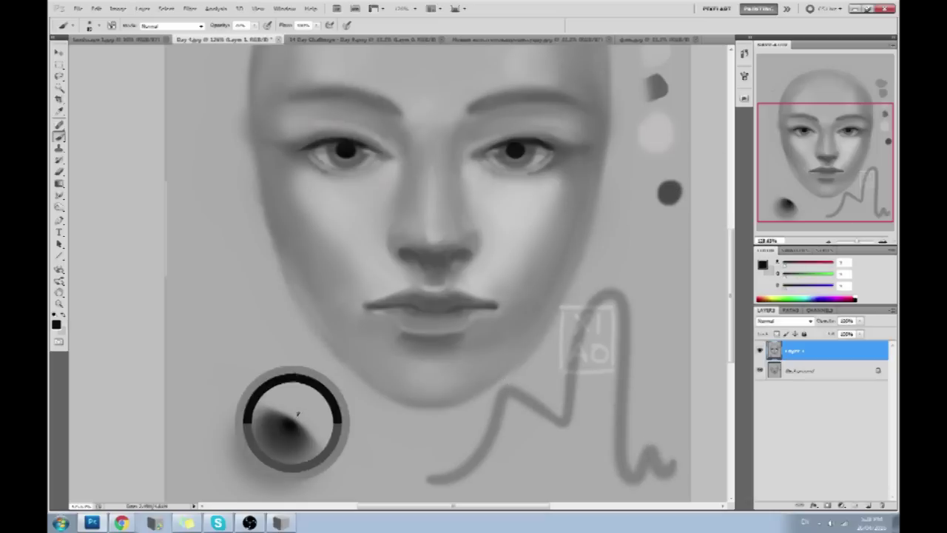
{"action": "key", "text": "0"}
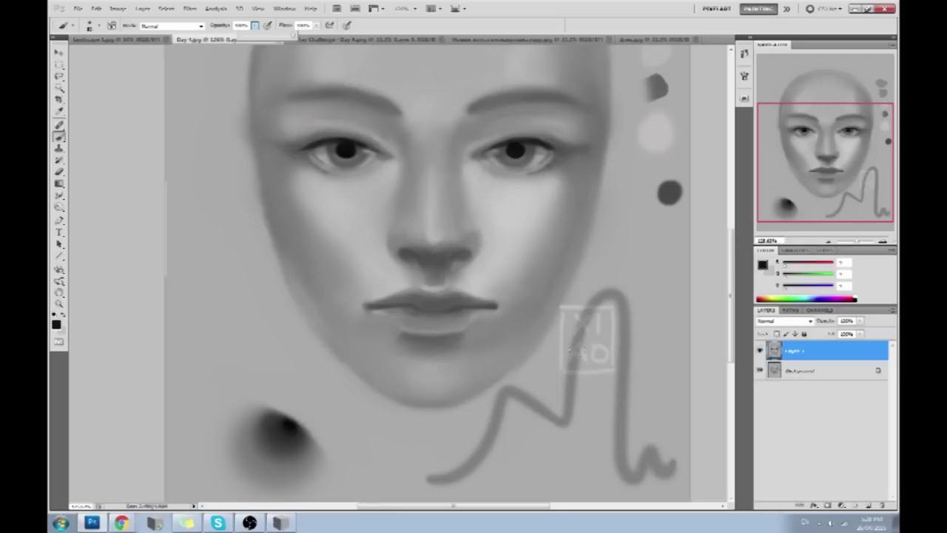
{"action": "left_click", "coordinate": [560, 419]}
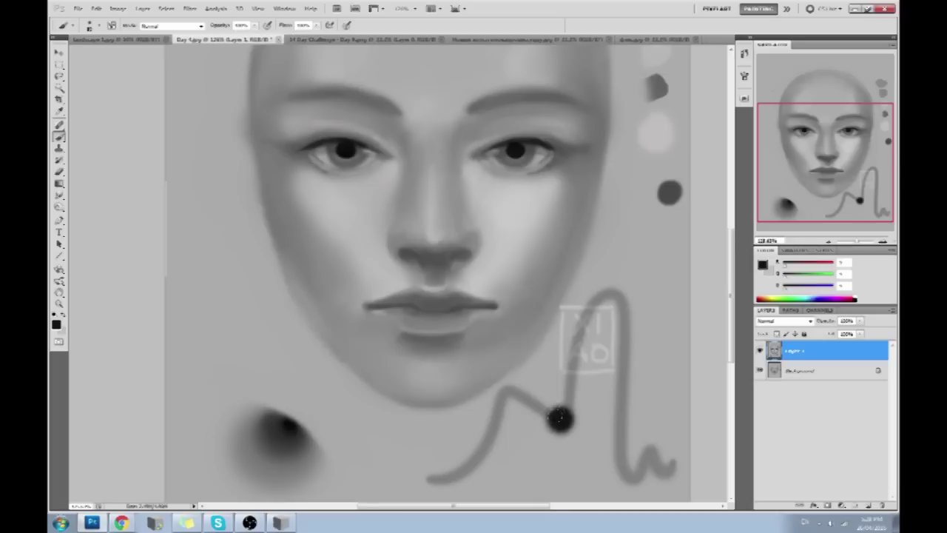
Pick white in the Color Picker, add white and black test dots, then soften them at 40%
{"action": "left_click", "coordinate": [764, 265]}
{"action": "left_click", "coordinate": [614, 112]}
{"action": "left_click", "coordinate": [868, 107]}
{"action": "left_click", "coordinate": [613, 286]}
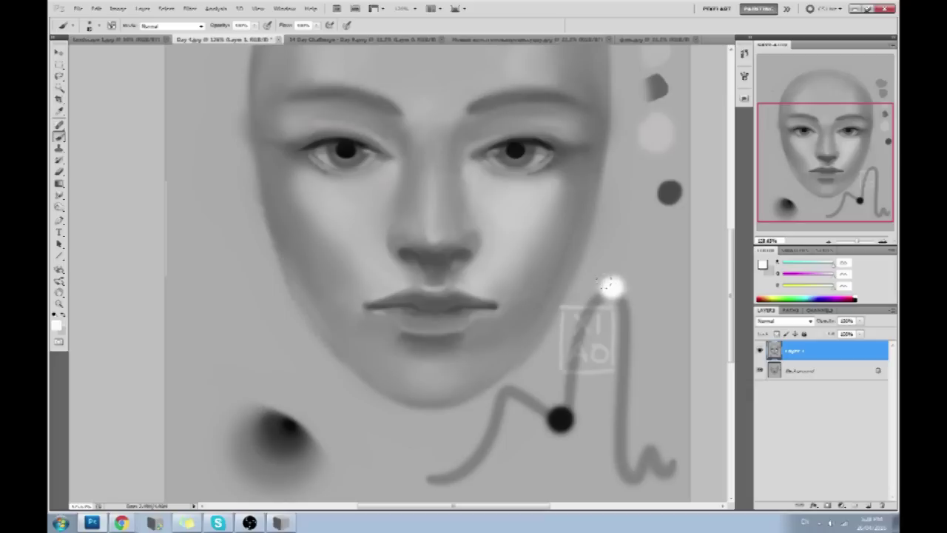
{"action": "left_click", "coordinate": [631, 469]}
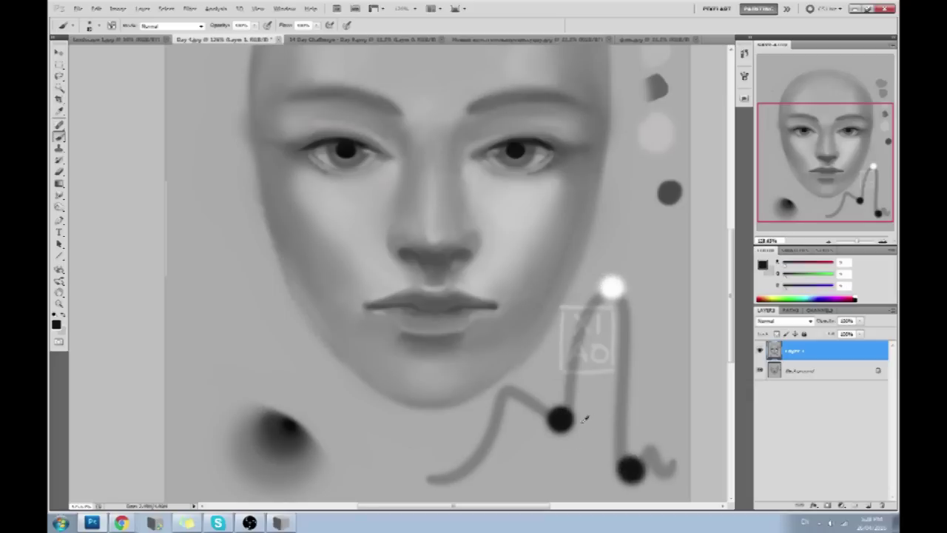
{"action": "key", "text": "4"}
{"action": "left_click", "coordinate": [560, 420]}
{"action": "left_click", "coordinate": [560, 420]}
{"action": "left_click", "coordinate": [560, 419], "text": "alt"}
{"action": "left_click", "coordinate": [631, 467], "text": "alt"}
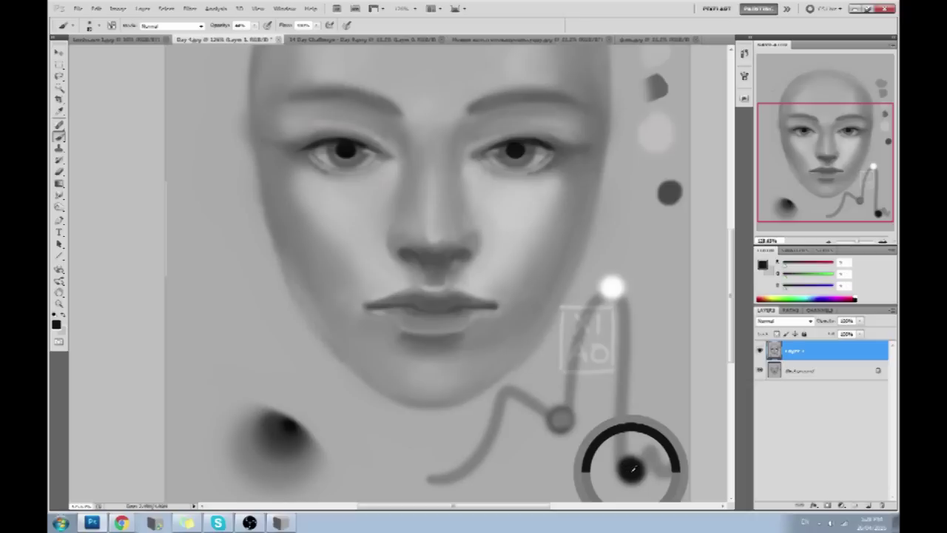
Sample mid and dark greys from the nose, nostrils and upper lip for the nostril shadows
{"action": "left_click", "coordinate": [471, 252], "text": "alt"}
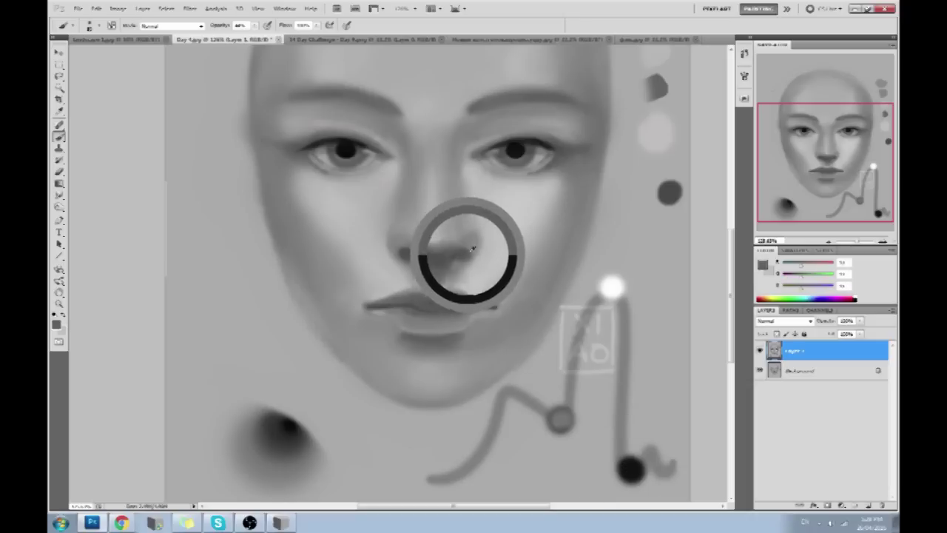
{"action": "left_click_drag", "start_coordinate": [471, 252], "coordinate": [467, 247]}
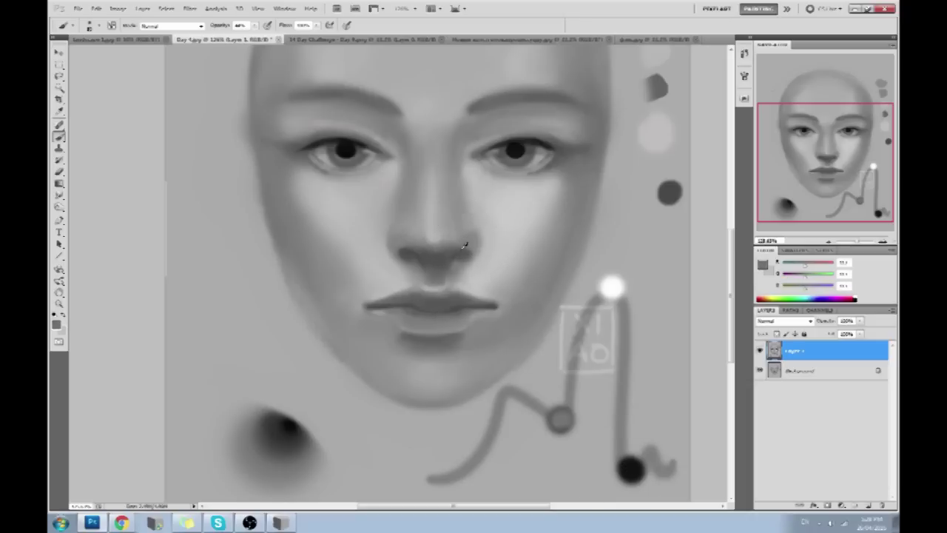
{"action": "left_click", "coordinate": [631, 468], "text": "alt"}
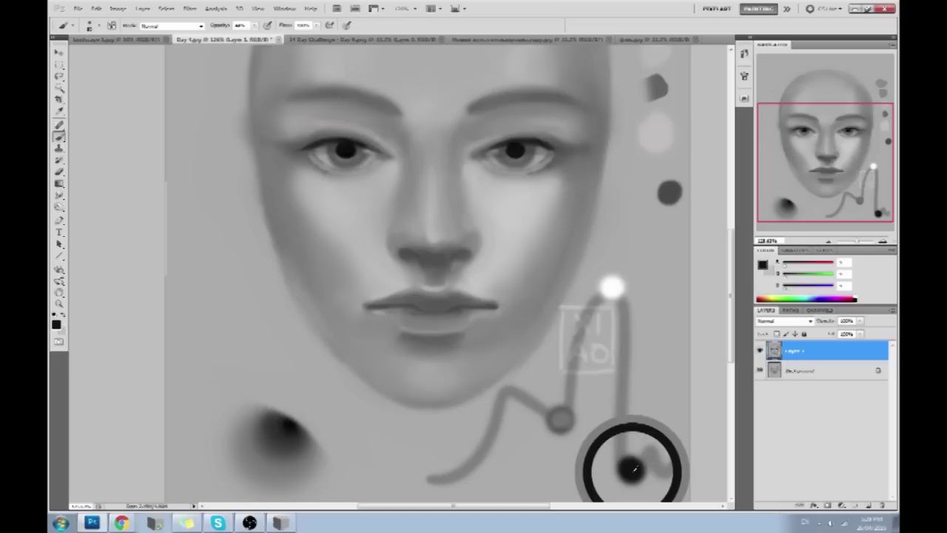
{"action": "left_click", "coordinate": [513, 149], "text": "alt"}
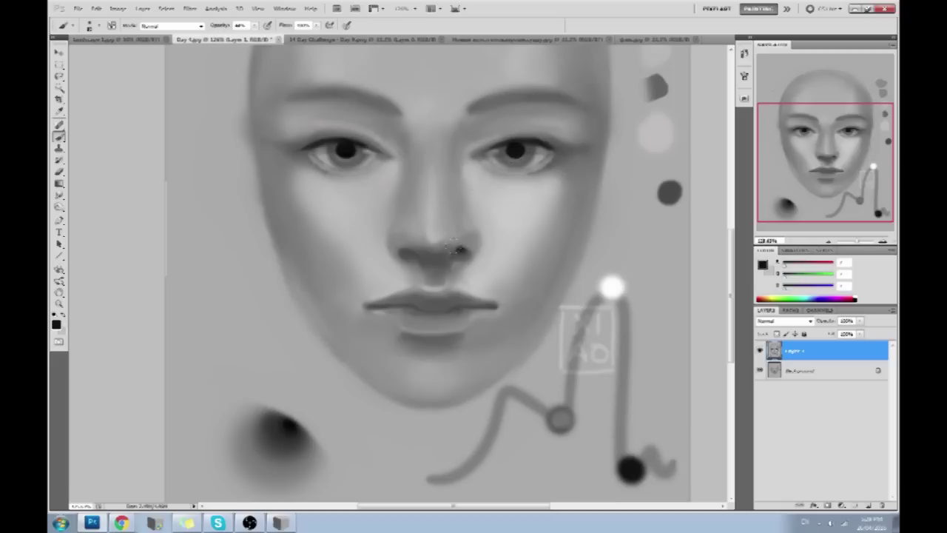
{"action": "left_click", "coordinate": [459, 249], "text": "alt"}
{"action": "left_click", "coordinate": [460, 244], "text": "alt"}
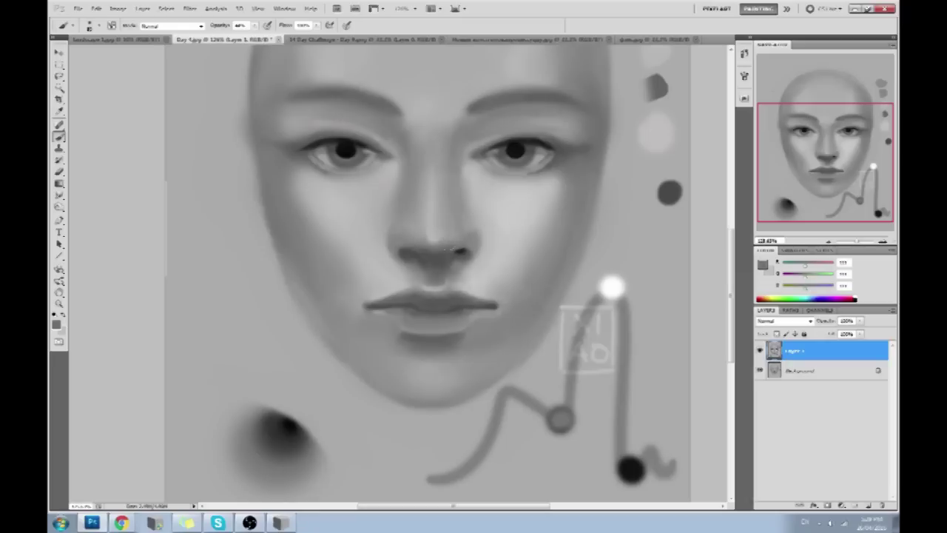
{"action": "left_click", "coordinate": [460, 242], "text": "alt"}
{"action": "key", "text": "alt"}
{"action": "left_click", "coordinate": [467, 253], "text": "alt"}
{"action": "left_click", "coordinate": [567, 415], "text": "alt"}
{"action": "left_click", "coordinate": [507, 322], "text": "alt"}
{"action": "left_click", "coordinate": [461, 288], "text": "alt"}
{"action": "left_click", "coordinate": [461, 248], "text": "alt"}
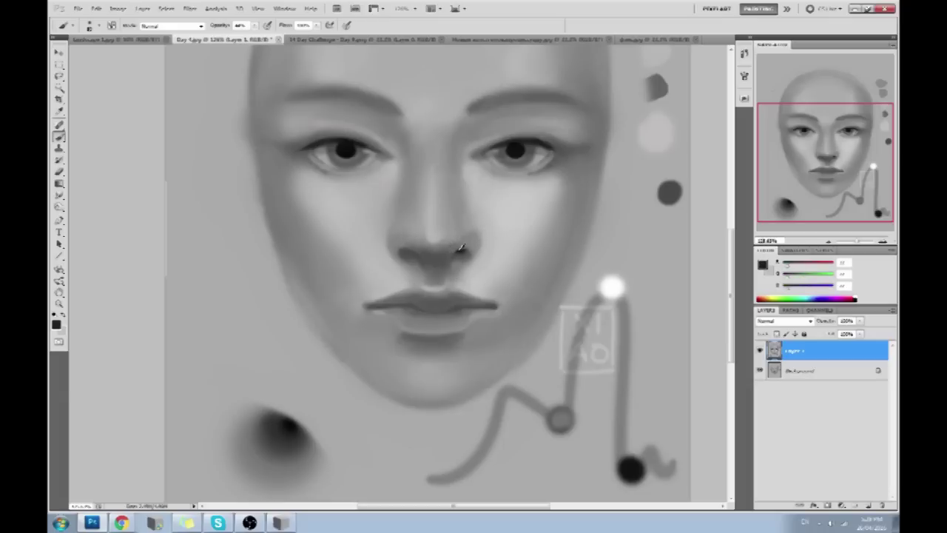
Darken and define the left nostril, then sample greys around the right nostril
{"action": "left_click", "coordinate": [406, 250]}
{"action": "left_click", "coordinate": [414, 243], "text": "alt"}
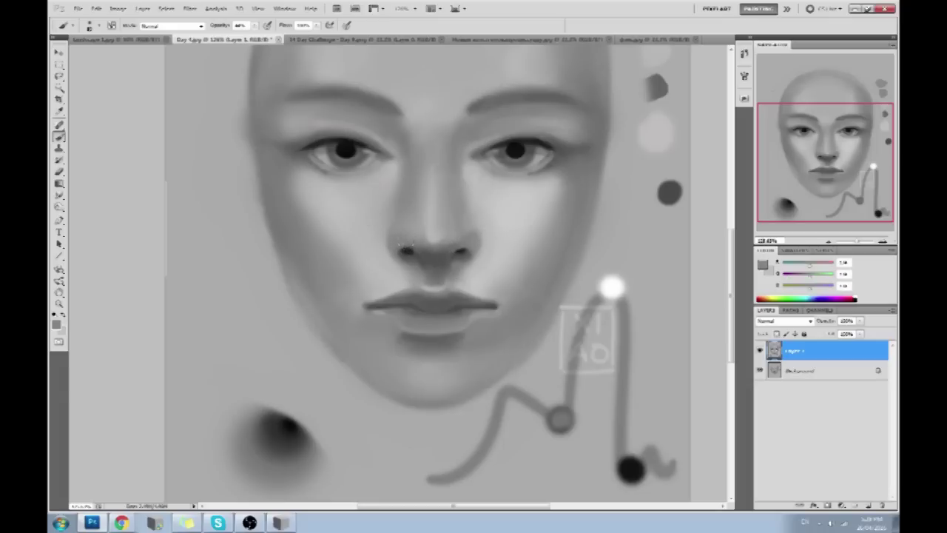
{"action": "left_click", "coordinate": [407, 251], "text": "alt"}
{"action": "left_click", "coordinate": [423, 248], "text": "alt"}
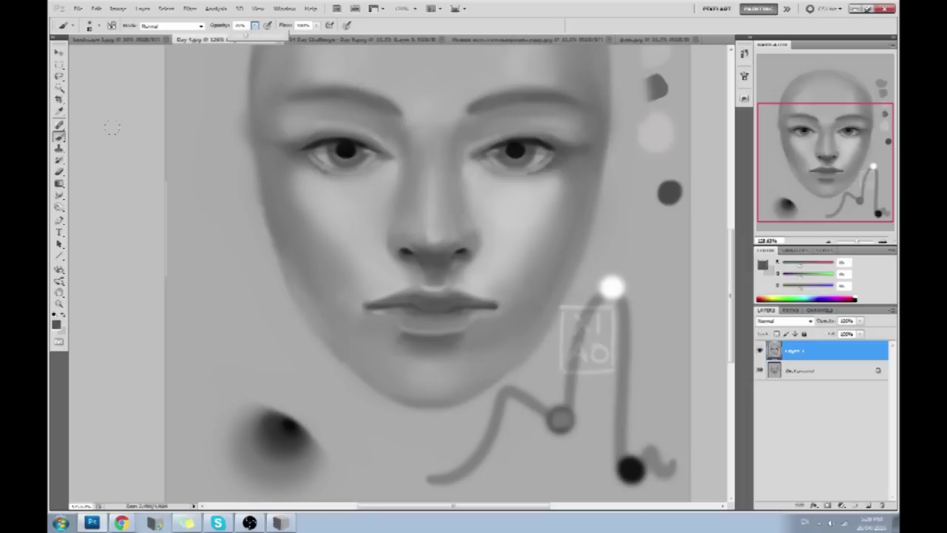
{"action": "left_click_drag", "start_coordinate": [420, 248], "coordinate": [407, 251]}
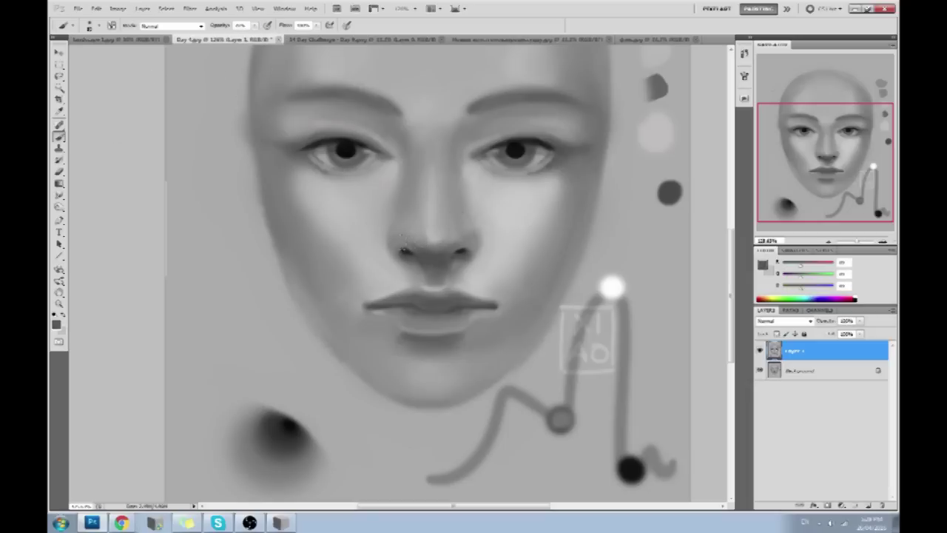
{"action": "left_click", "coordinate": [409, 247], "text": "alt"}
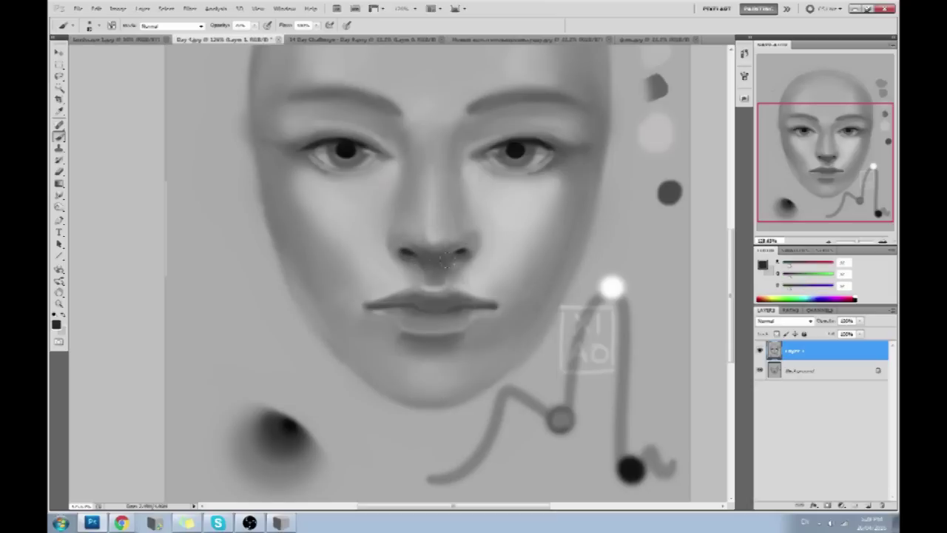
{"action": "left_click", "coordinate": [464, 247], "text": "alt"}
{"action": "left_click", "coordinate": [462, 252], "text": "alt"}
{"action": "left_click", "coordinate": [462, 251], "text": "alt"}
{"action": "left_click", "coordinate": [423, 261], "text": "alt"}
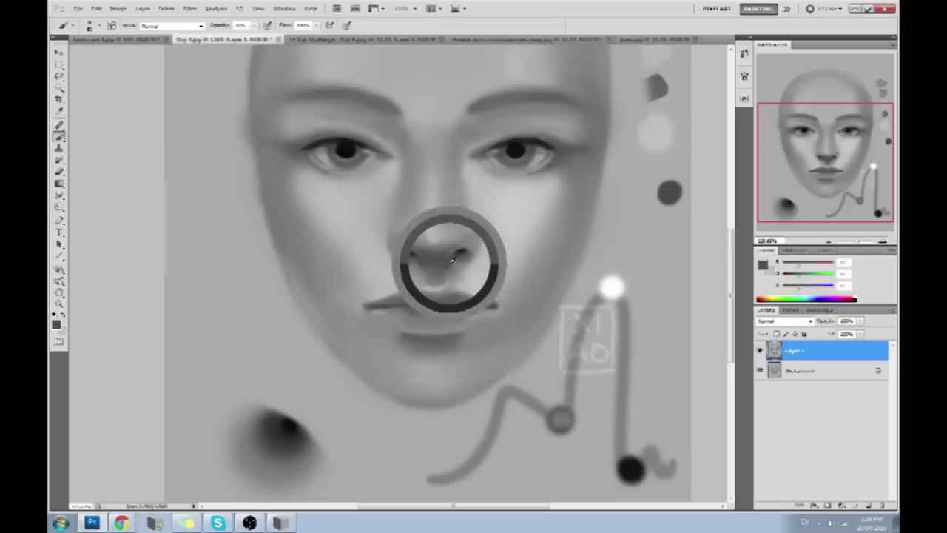
Sample several greys along the lips as candidate painting colours
{"action": "left_click", "coordinate": [385, 287], "text": "alt"}
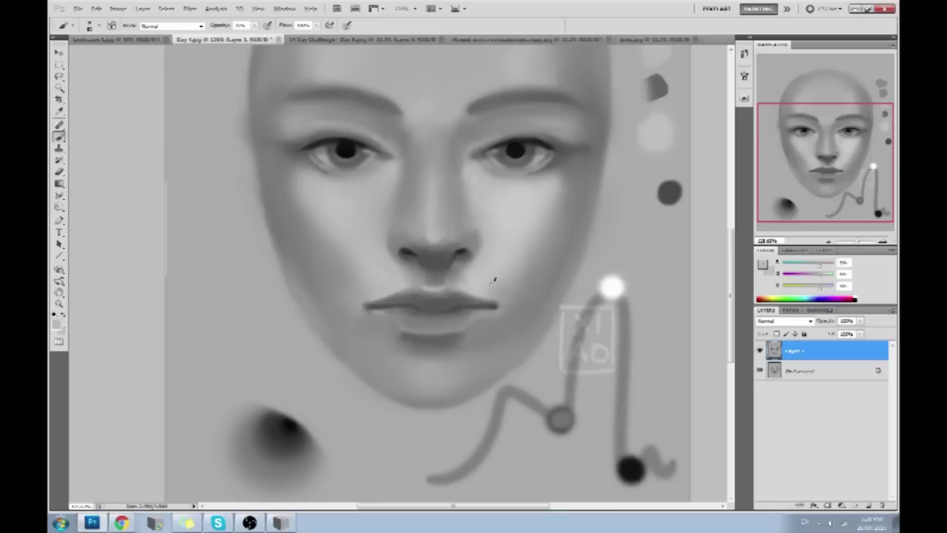
{"action": "left_click", "coordinate": [473, 303], "text": "alt"}
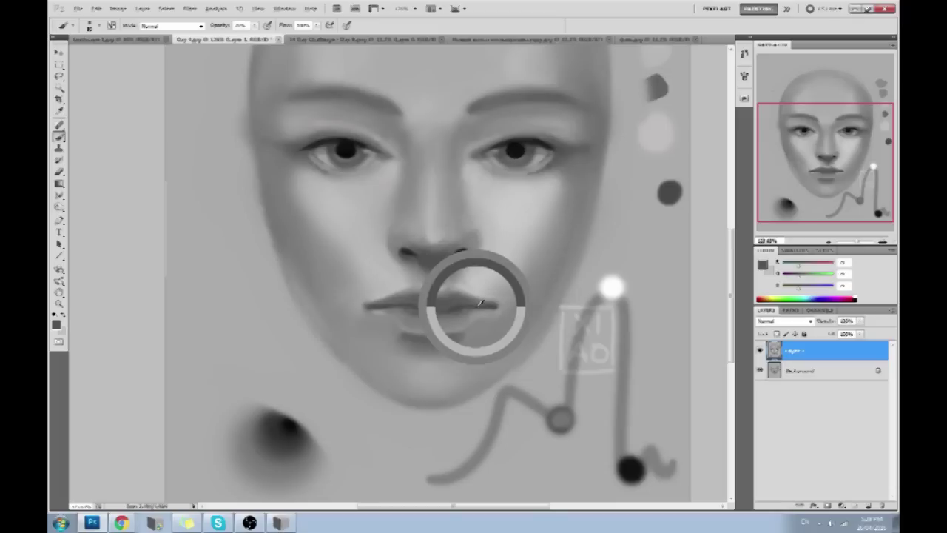
{"action": "left_click", "coordinate": [490, 306], "text": "alt"}
{"action": "left_click", "coordinate": [381, 305], "text": "alt"}
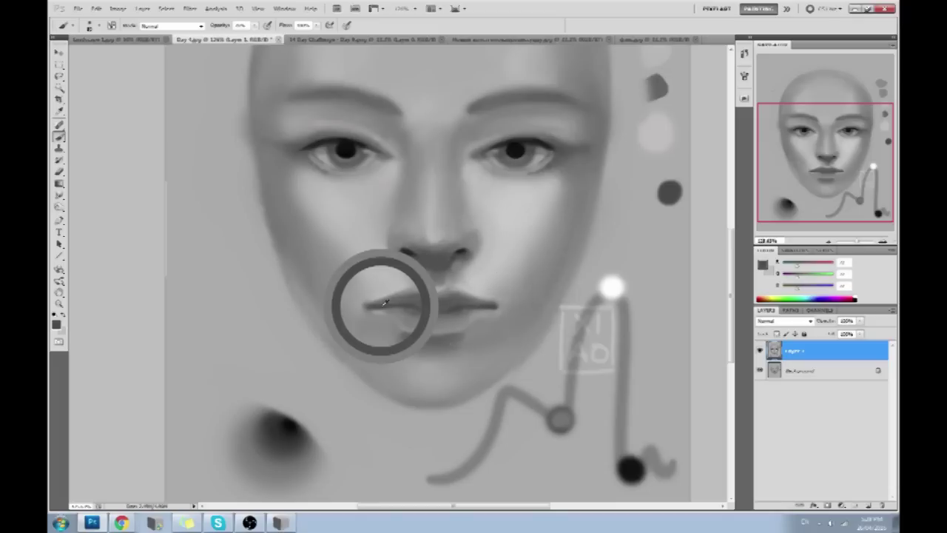
{"action": "left_click_drag", "start_coordinate": [406, 302], "coordinate": [494, 298]}
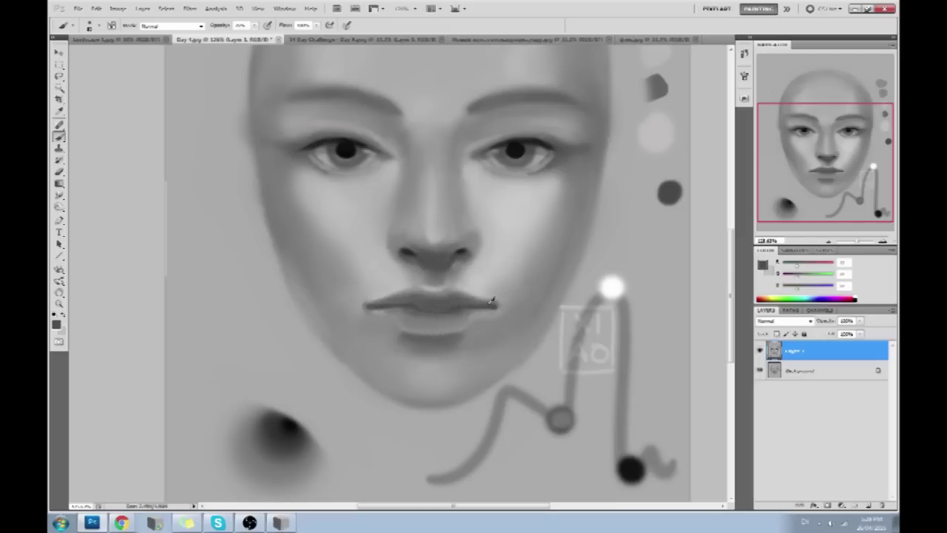
{"action": "left_click", "coordinate": [479, 298], "text": "alt"}
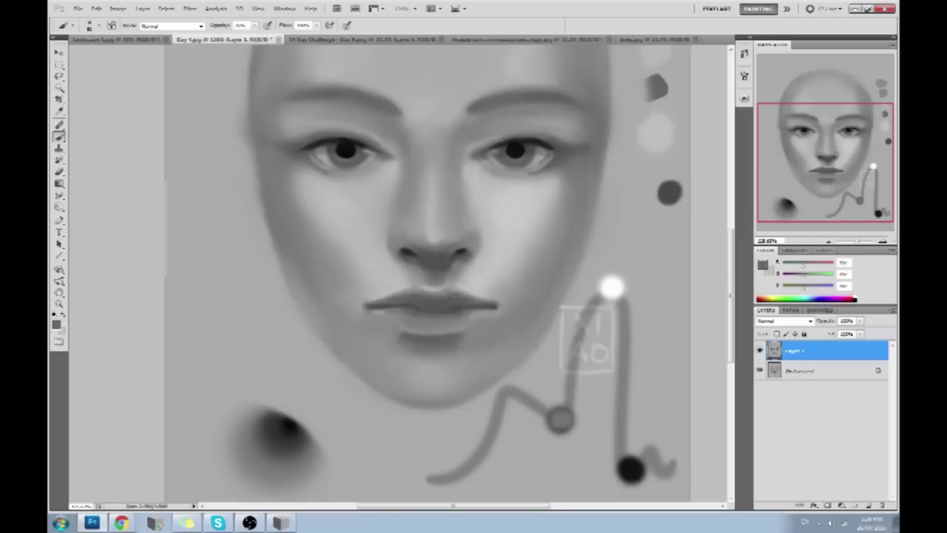
Lower the brush opacity, settle on the cheek grey beside the lips, and zoom to 100%
{"action": "left_click_drag", "start_coordinate": [250, 25], "coordinate": [244, 34]}
{"action": "left_click", "coordinate": [408, 288], "text": "alt"}
{"action": "left_click", "coordinate": [395, 297], "text": "alt"}
{"action": "left_click", "coordinate": [379, 285], "text": "alt"}
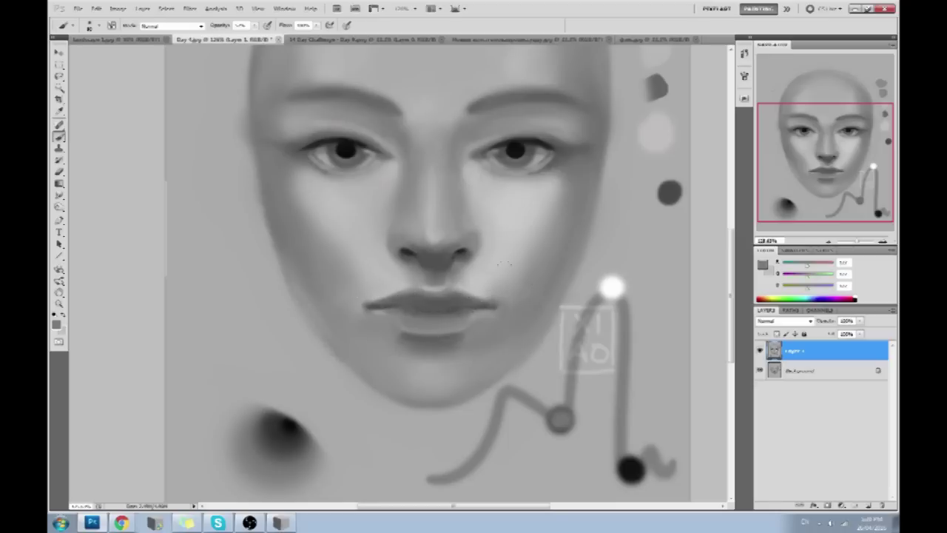
{"action": "left_click", "coordinate": [511, 298], "text": "alt"}
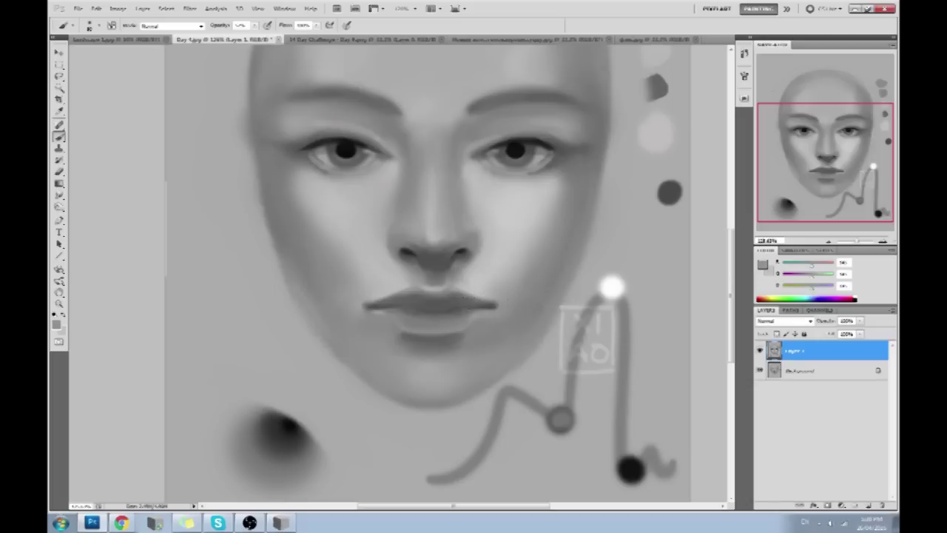
{"action": "left_click", "coordinate": [348, 289], "text": "alt"}
{"action": "key", "text": "ctrl+minus"}
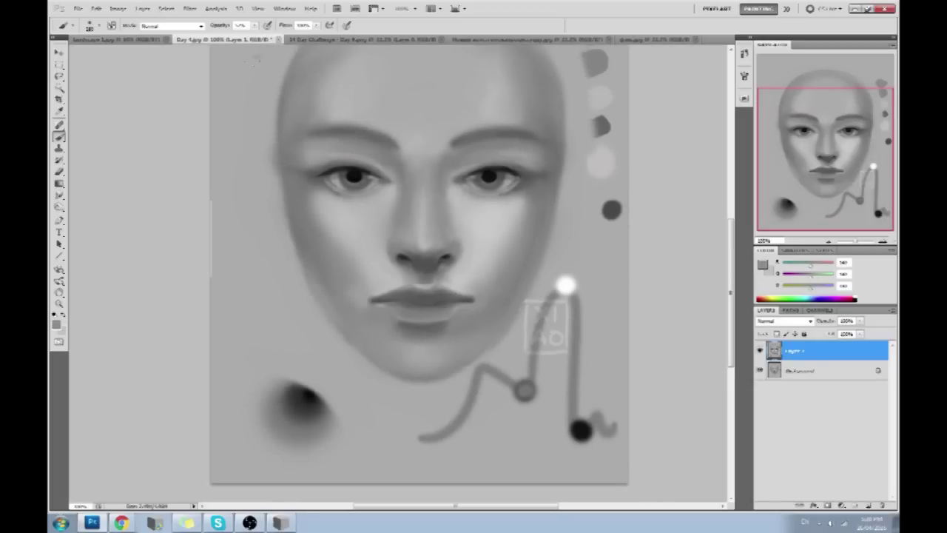
Switch the brush to Darken blending and sample greys across the cheek and chin
{"action": "left_click", "coordinate": [172, 26]}
{"action": "left_click", "coordinate": [167, 77]}
{"action": "left_click", "coordinate": [337, 285], "text": "alt"}
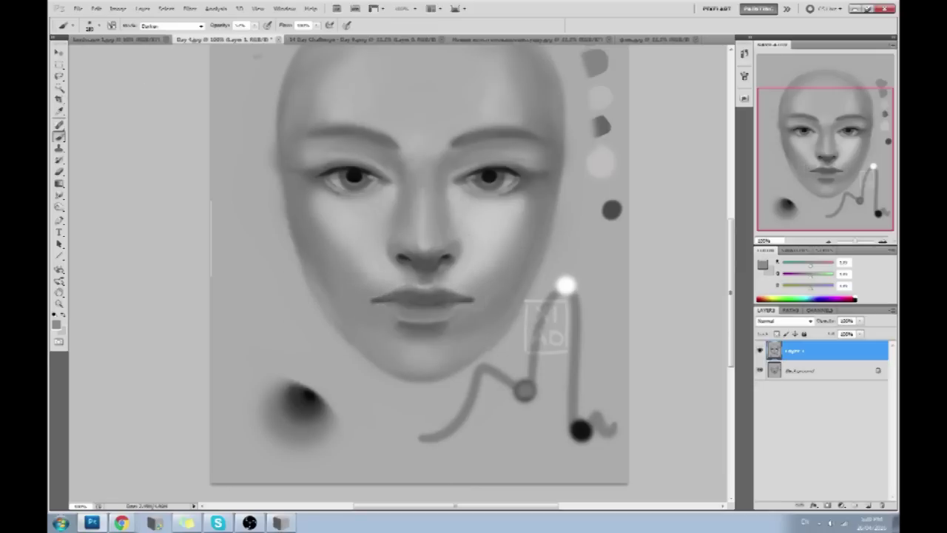
{"action": "left_click", "coordinate": [496, 294], "text": "alt"}
{"action": "mouse_move", "coordinate": [407, 270]}
{"action": "left_mouse_down"}
{"action": "mouse_move", "coordinate": [507, 222]}
{"action": "mouse_move", "coordinate": [330, 285]}
{"action": "mouse_move", "coordinate": [471, 320]}
{"action": "mouse_move", "coordinate": [519, 218]}
{"action": "mouse_move", "coordinate": [340, 275]}
{"action": "mouse_move", "coordinate": [412, 259]}
{"action": "left_mouse_up"}
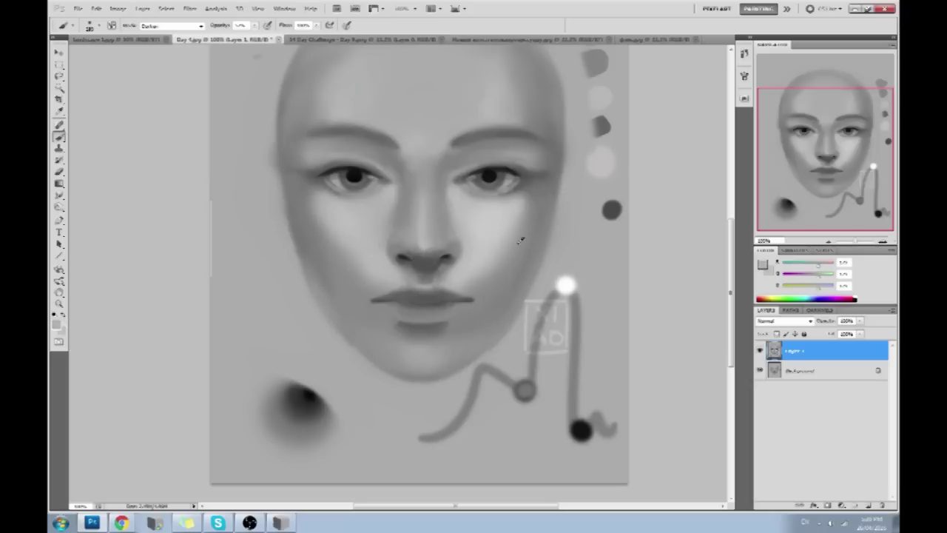
{"action": "left_click_drag", "start_coordinate": [520, 240], "coordinate": [446, 284]}
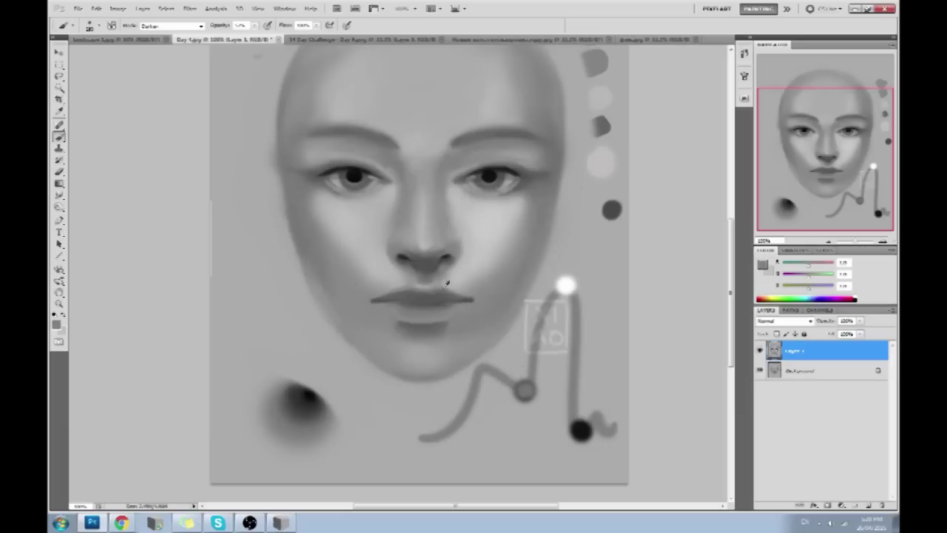
Return the brush to Normal blending and adjust its opacity
{"action": "left_click", "coordinate": [178, 26]}
{"action": "left_click", "coordinate": [175, 36]}
{"action": "left_click", "coordinate": [256, 26]}
{"action": "left_click_drag", "start_coordinate": [259, 38], "coordinate": [264, 39]}
{"action": "left_click", "coordinate": [228, 136]}
Paint a trial lower-lip highlight, set opacity to 6%, undo the highlight, and switch to PortraitStudio
{"action": "left_click", "coordinate": [370, 235], "text": "alt"}
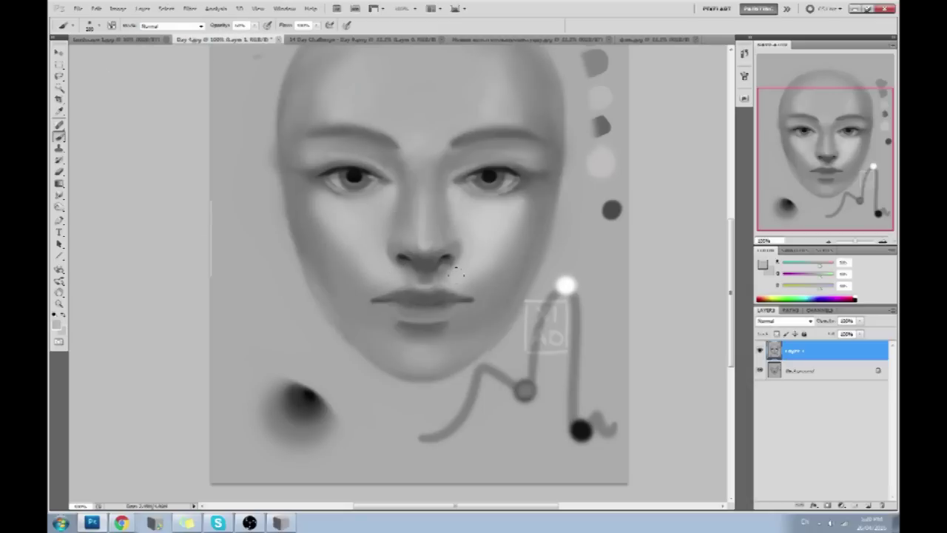
{"action": "left_click_drag", "start_coordinate": [449, 308], "coordinate": [397, 315]}
{"action": "left_click", "coordinate": [239, 25]}
{"action": "type", "text": "6"}
{"action": "key", "text": "Return"}
{"action": "key", "text": "ctrl+z"}
{"action": "left_click", "coordinate": [154, 524]}
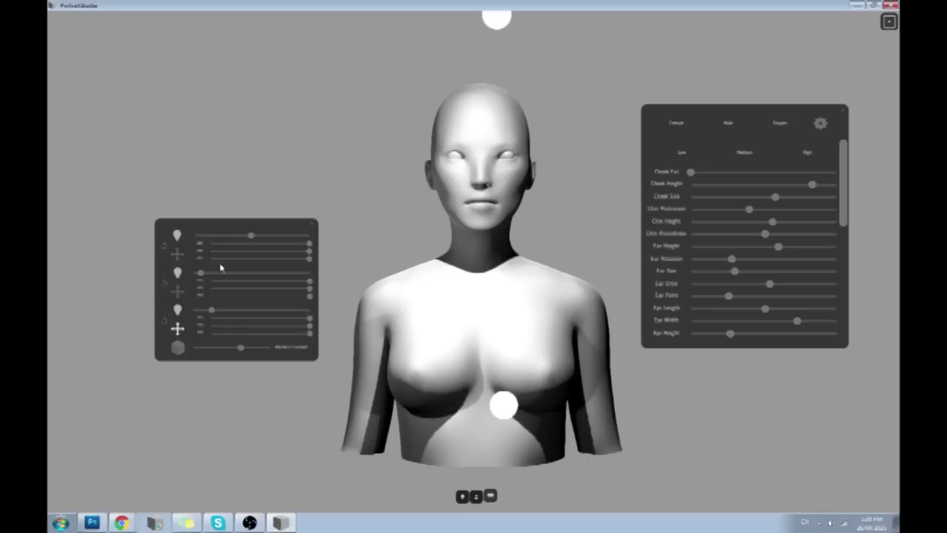
Turn off the chest light, raise chin height and protrusion while orbiting the bust, then return to Photoshop
{"action": "left_click", "coordinate": [178, 309]}
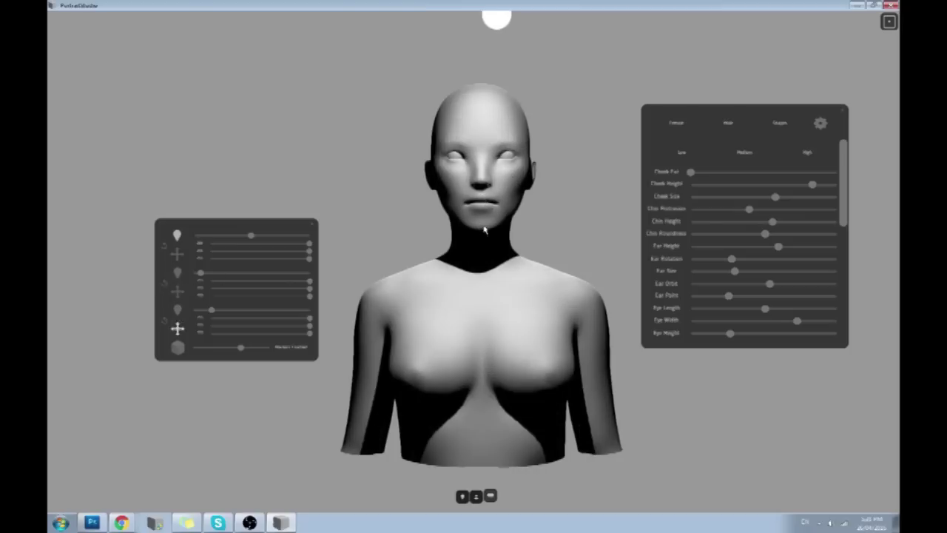
{"action": "mouse_move", "coordinate": [842, 172]}
{"action": "left_mouse_down"}
{"action": "mouse_move", "coordinate": [836, 291]}
{"action": "mouse_move", "coordinate": [840, 170]}
{"action": "left_mouse_up"}
{"action": "left_click_drag", "start_coordinate": [770, 225], "coordinate": [842, 213]}
{"action": "left_click_drag", "start_coordinate": [599, 295], "coordinate": [48, 303]}
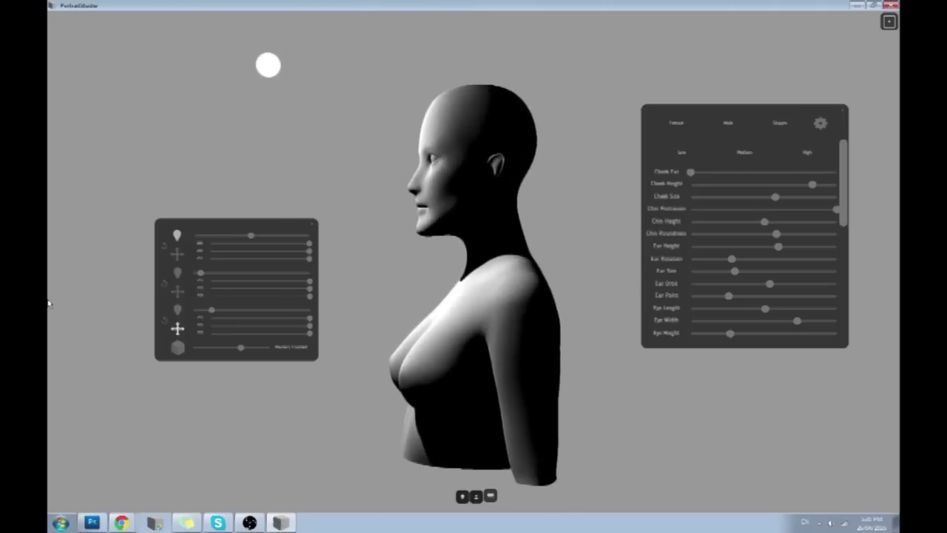
{"action": "left_click_drag", "start_coordinate": [835, 214], "coordinate": [805, 216]}
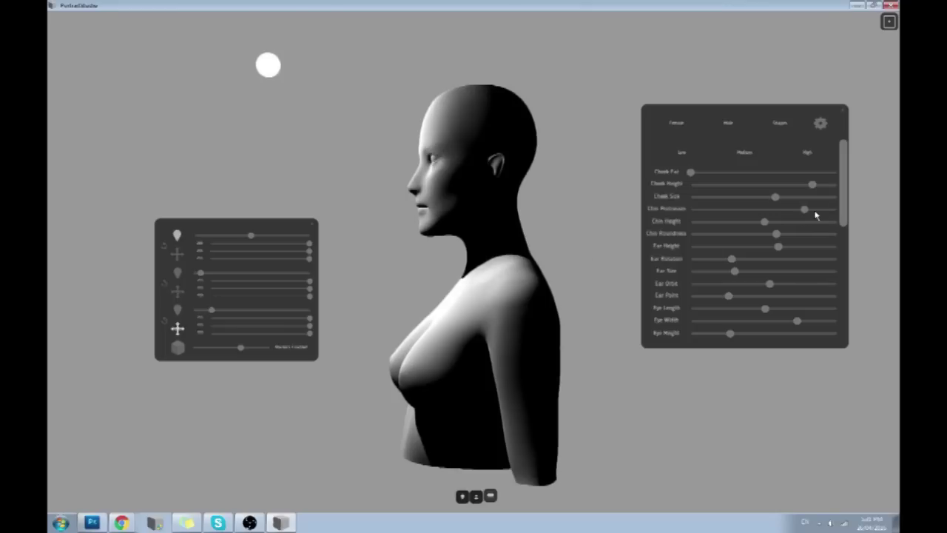
{"action": "left_click_drag", "start_coordinate": [346, 303], "coordinate": [852, 289]}
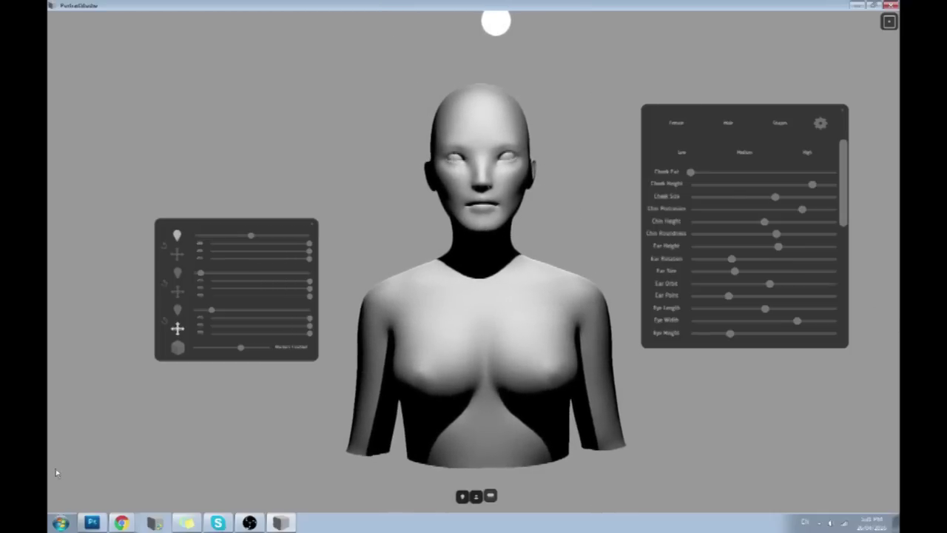
{"action": "left_click", "coordinate": [93, 522]}
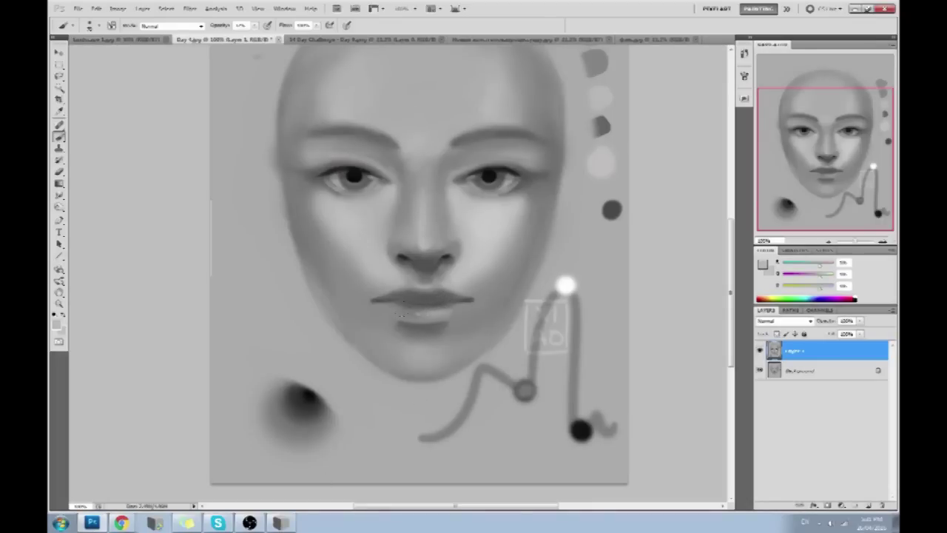
Paint a soft highlight across the lower lip, sample greys beside the nose, and check the 3D bust
{"action": "mouse_move", "coordinate": [420, 314]}
{"action": "left_mouse_down"}
{"action": "mouse_move", "coordinate": [403, 312]}
{"action": "mouse_move", "coordinate": [426, 314]}
{"action": "left_mouse_up"}
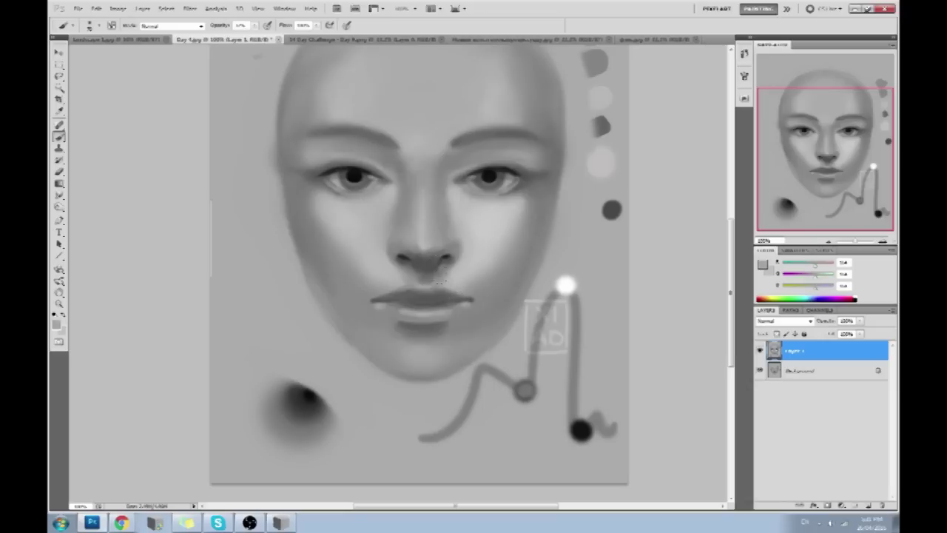
{"action": "left_click", "coordinate": [470, 264], "text": "alt"}
{"action": "left_click", "coordinate": [389, 261], "text": "alt"}
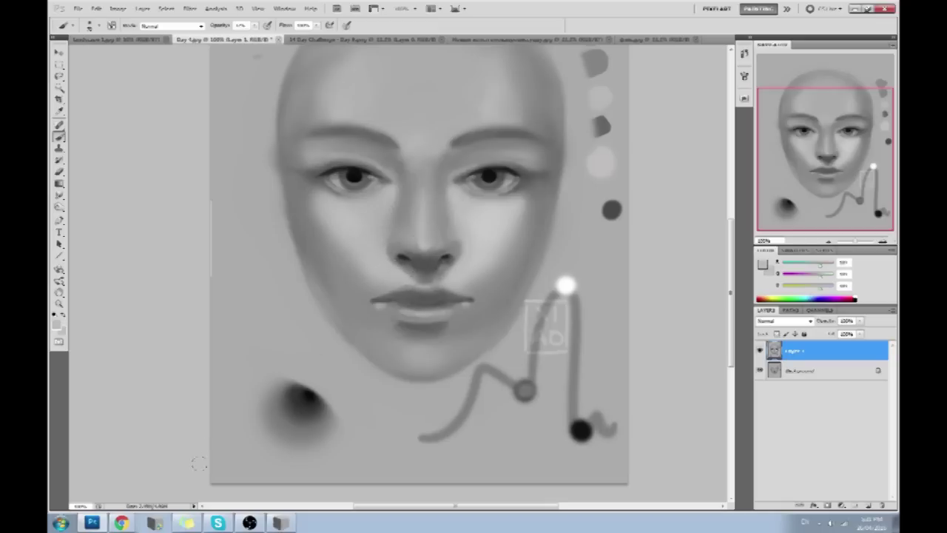
{"action": "left_click", "coordinate": [280, 523]}
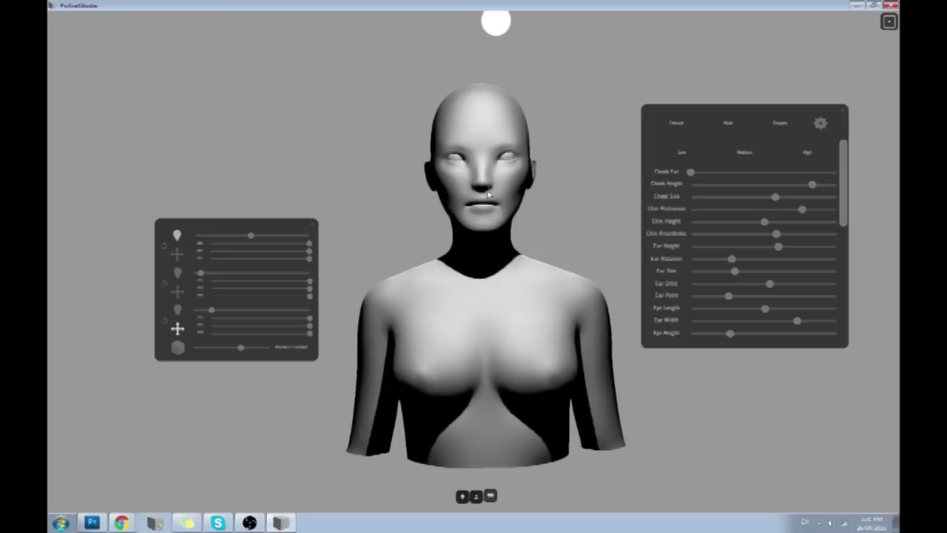
{"action": "left_click", "coordinate": [91, 523]}
{"action": "left_click", "coordinate": [389, 264]}
{"action": "left_click", "coordinate": [456, 274]}
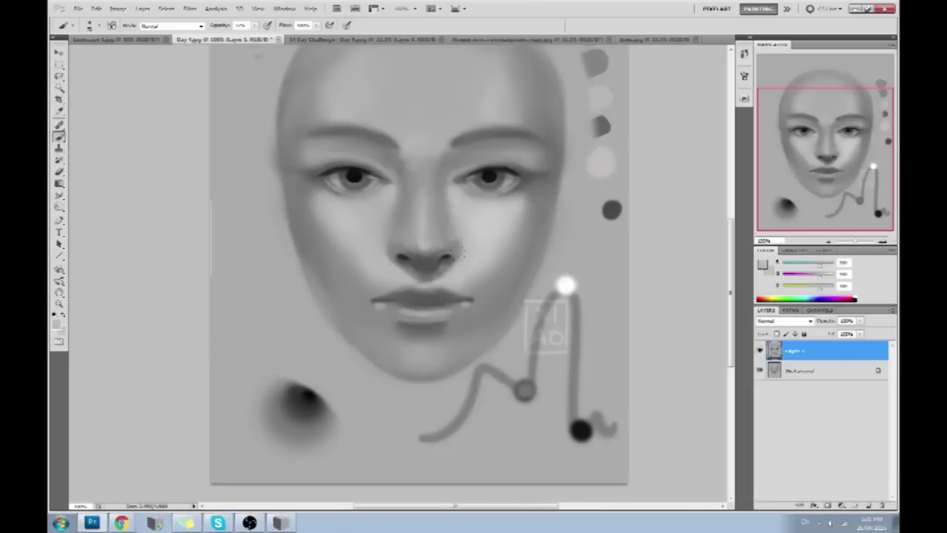
Set brush opacity to 5%, sample a darker grey beside the nose, and bring up the PortraitStudio bust
{"action": "left_click", "coordinate": [250, 26]}
{"action": "left_click_drag", "start_coordinate": [252, 39], "coordinate": [241, 38]}
{"action": "left_click", "coordinate": [447, 267]}
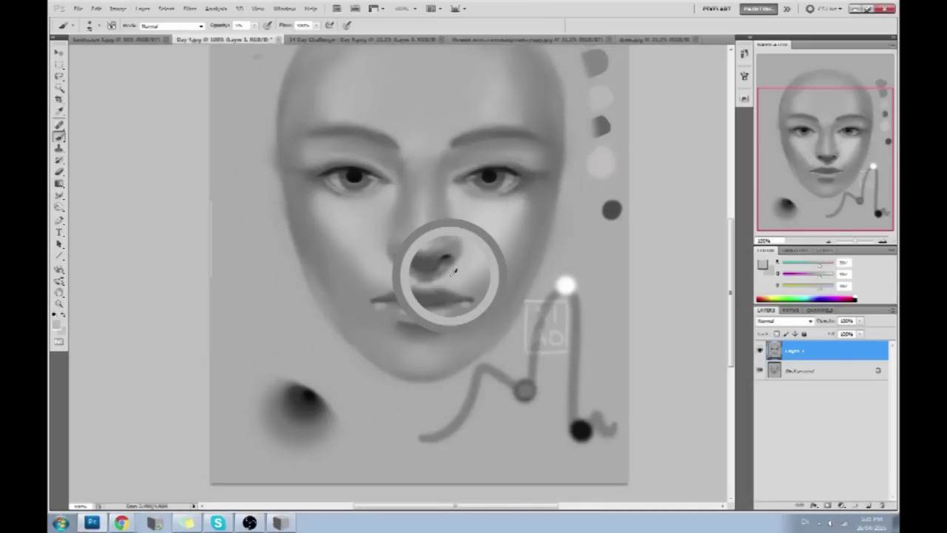
{"action": "left_click", "coordinate": [466, 154]}
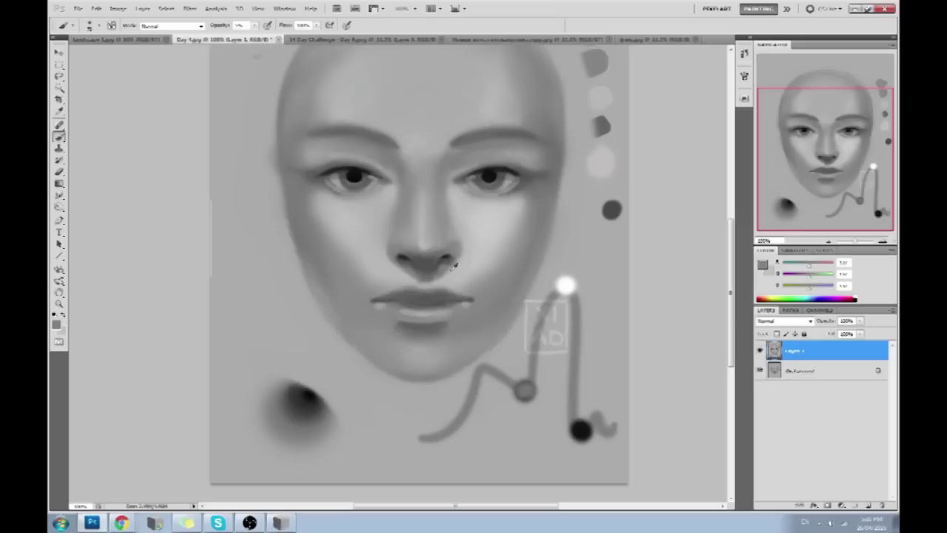
{"action": "left_click", "coordinate": [427, 261], "text": "alt"}
{"action": "left_click", "coordinate": [278, 522]}
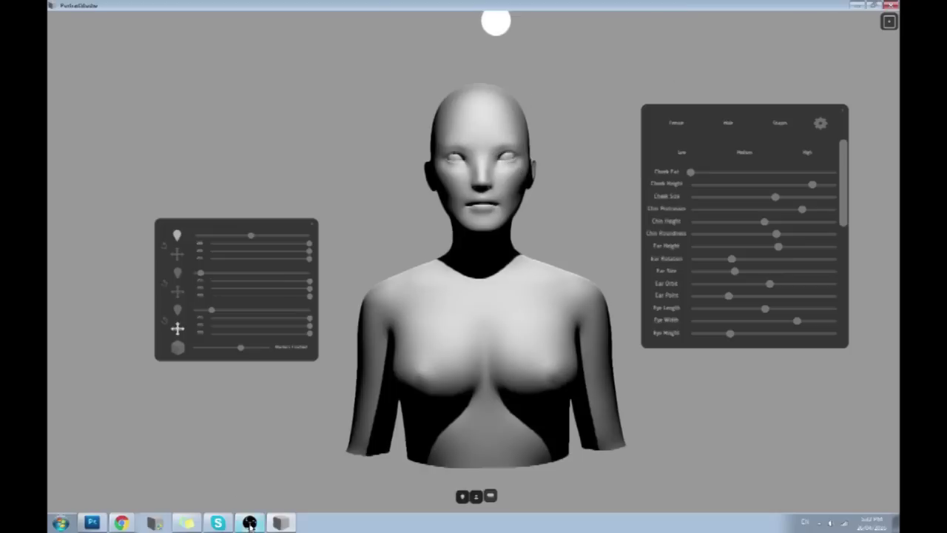
Back in the face painting, sample skin greys from the nose, cheek and eyebrow area
{"action": "left_click", "coordinate": [100, 522]}
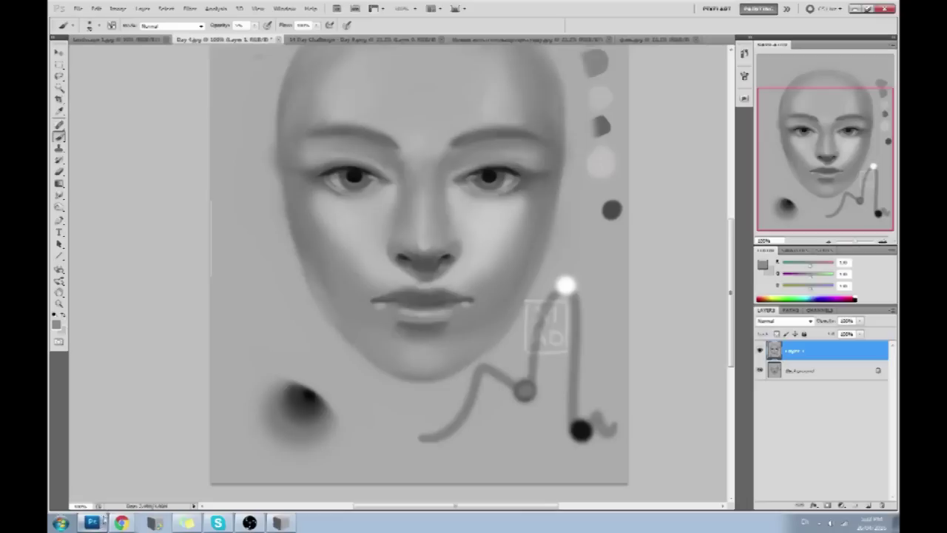
{"action": "left_click", "coordinate": [448, 272], "text": "alt"}
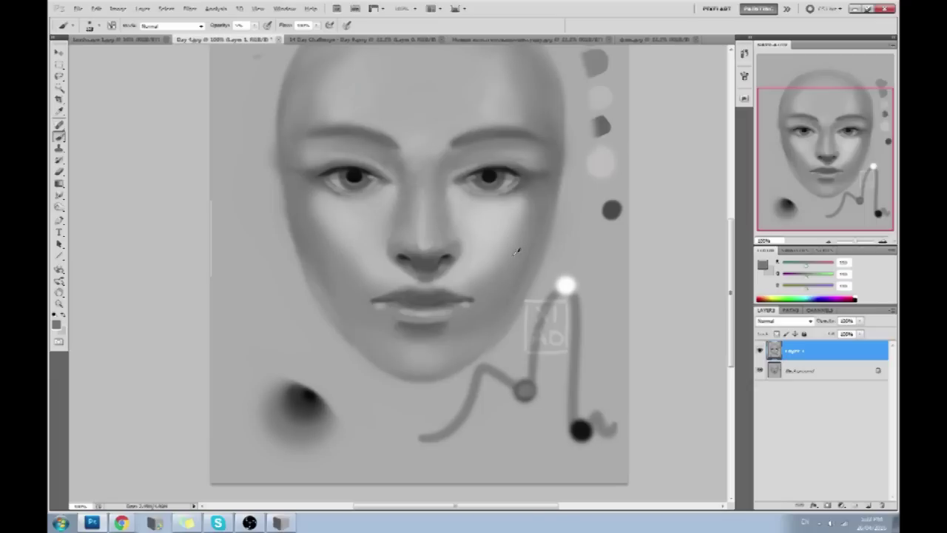
{"action": "left_click", "coordinate": [301, 203], "text": "alt"}
{"action": "left_click", "coordinate": [509, 246], "text": "alt"}
{"action": "left_click", "coordinate": [303, 187], "text": "alt"}
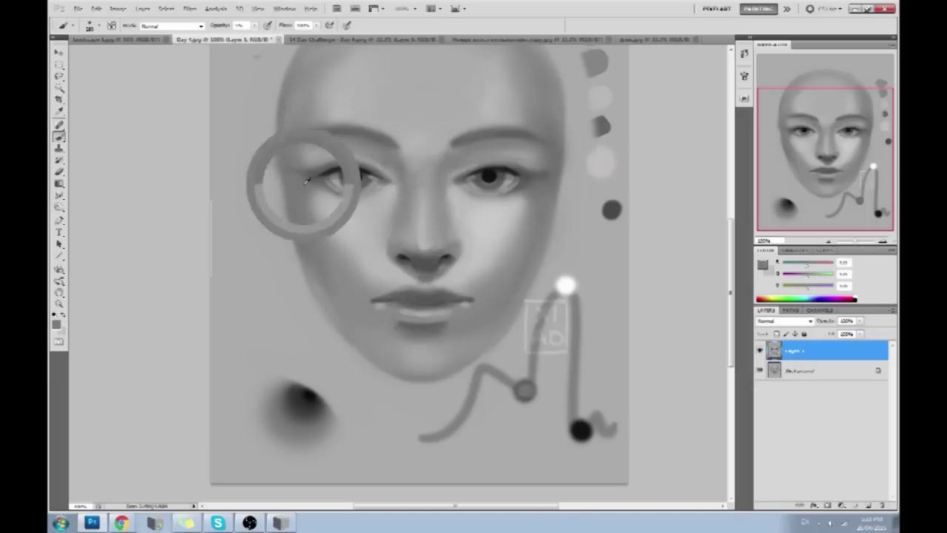
Glance at the 3D head reference, sample another face grey, and toggle pen-pressure opacity
{"action": "left_click", "coordinate": [249, 523]}
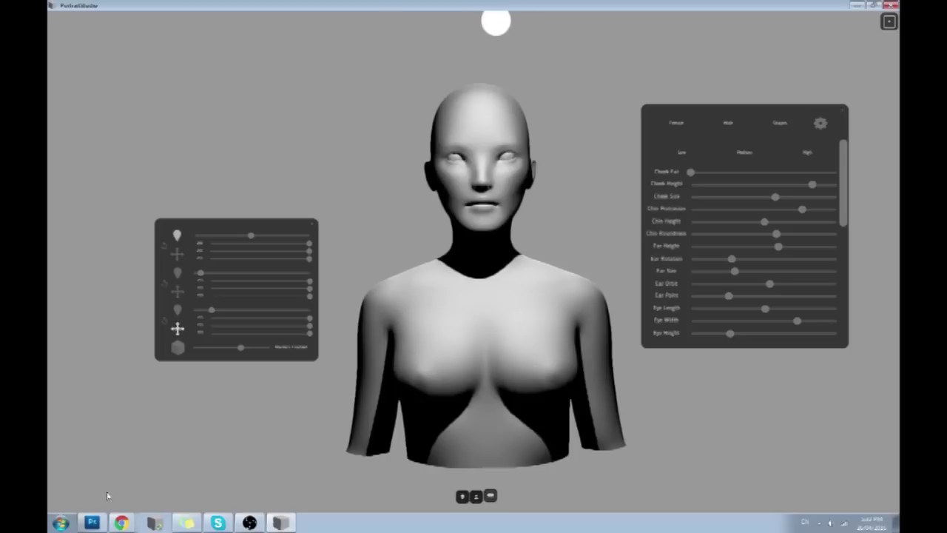
{"action": "left_click", "coordinate": [93, 521]}
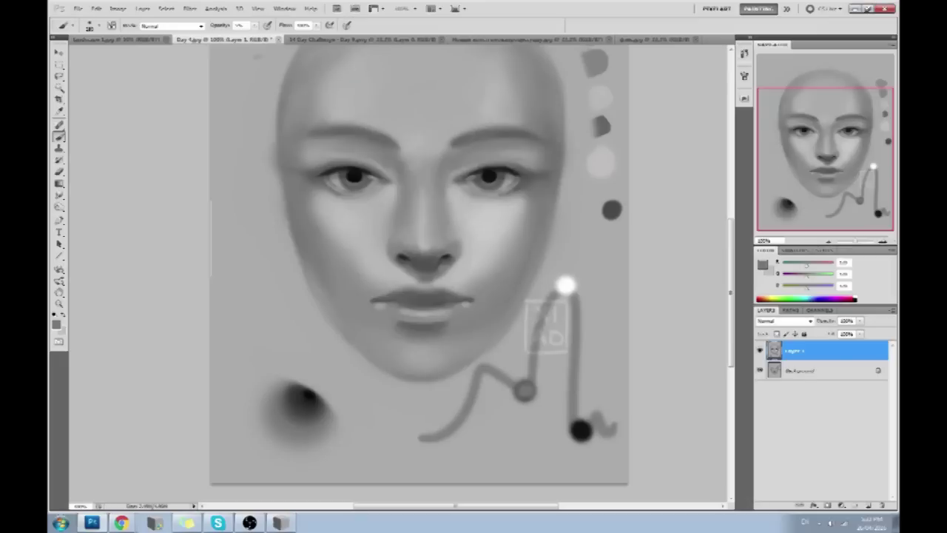
{"action": "left_click", "coordinate": [304, 193], "text": "alt"}
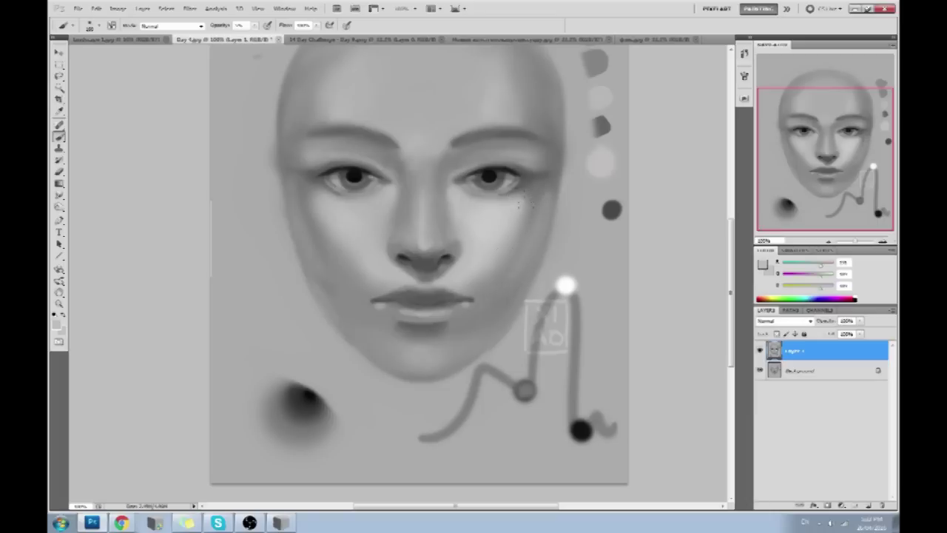
{"action": "left_click", "coordinate": [255, 25]}
Sample mid and lighter greys from the cheeks, upper lip and nose
{"action": "left_click", "coordinate": [538, 200], "text": "alt"}
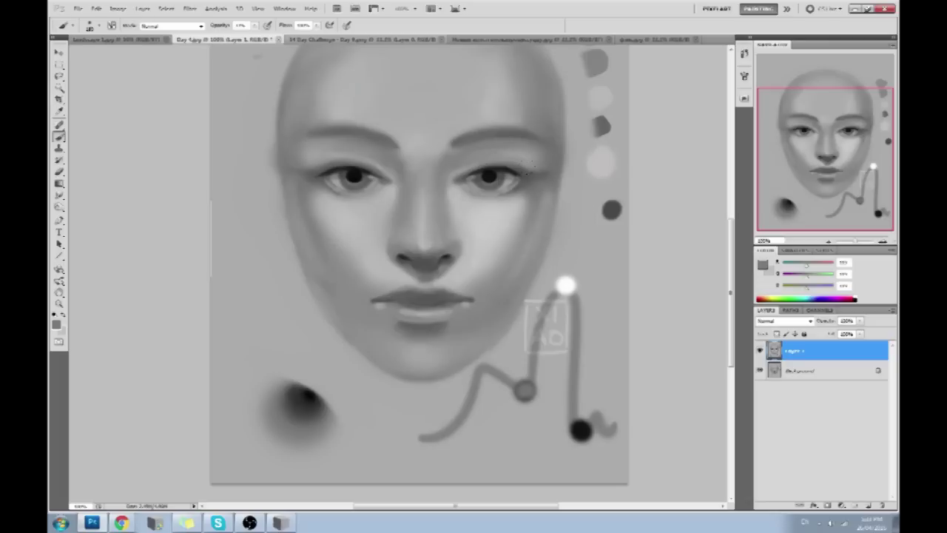
{"action": "left_click", "coordinate": [546, 195], "text": "alt"}
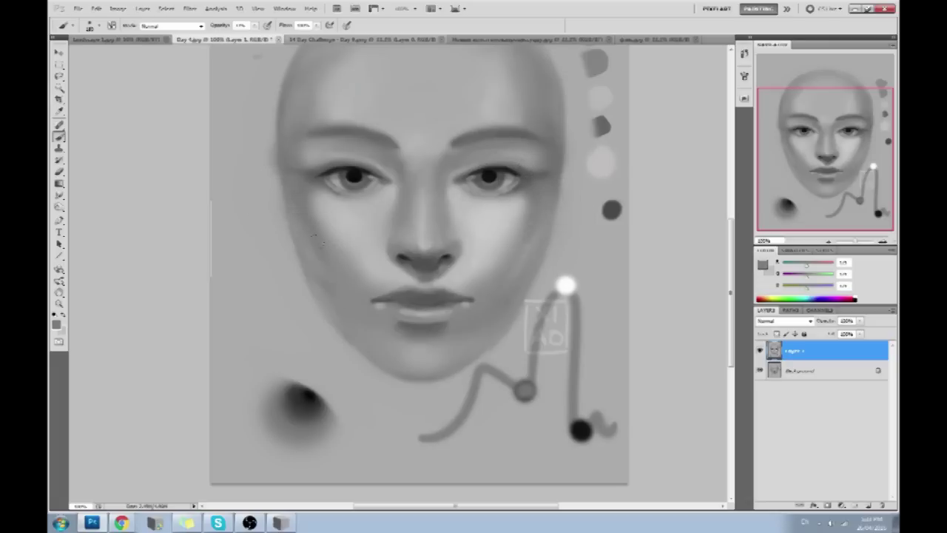
{"action": "left_click", "coordinate": [518, 193], "text": "alt"}
{"action": "left_click", "coordinate": [460, 291], "text": "alt"}
{"action": "left_click", "coordinate": [541, 214], "text": "alt"}
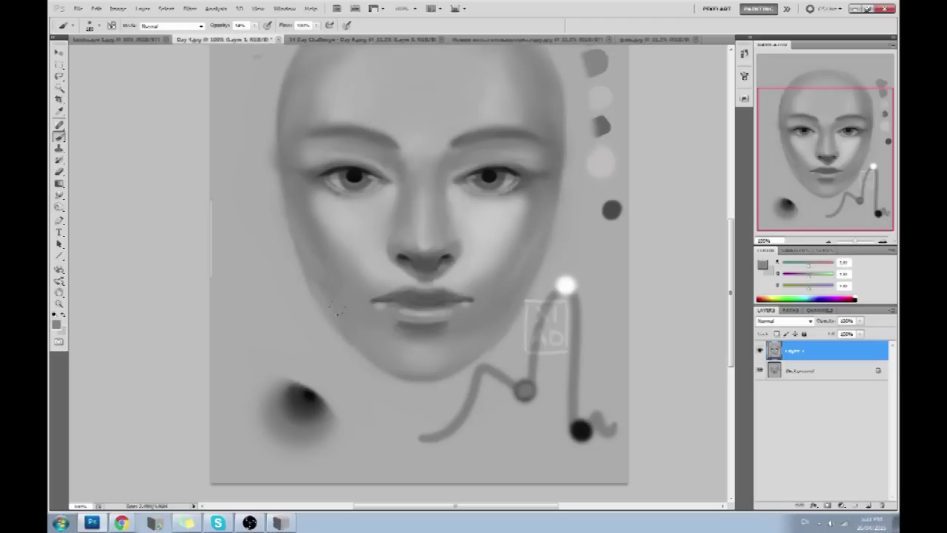
{"action": "left_click", "coordinate": [540, 191], "text": "alt"}
{"action": "left_click", "coordinate": [307, 220], "text": "alt"}
{"action": "left_click", "coordinate": [454, 273], "text": "alt"}
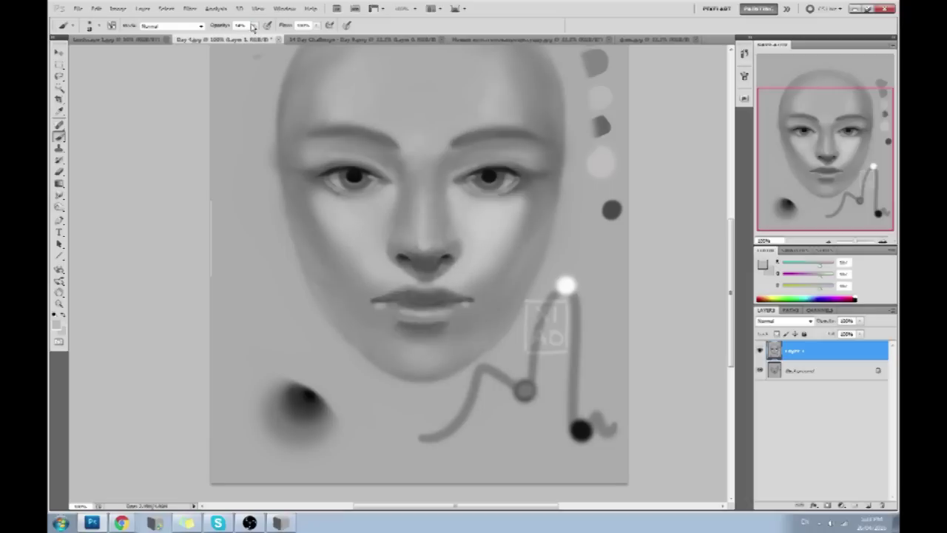
Sample more darker and lighter greys around the lips, cheeks and face, then zoom out
{"action": "left_click", "coordinate": [460, 264]}
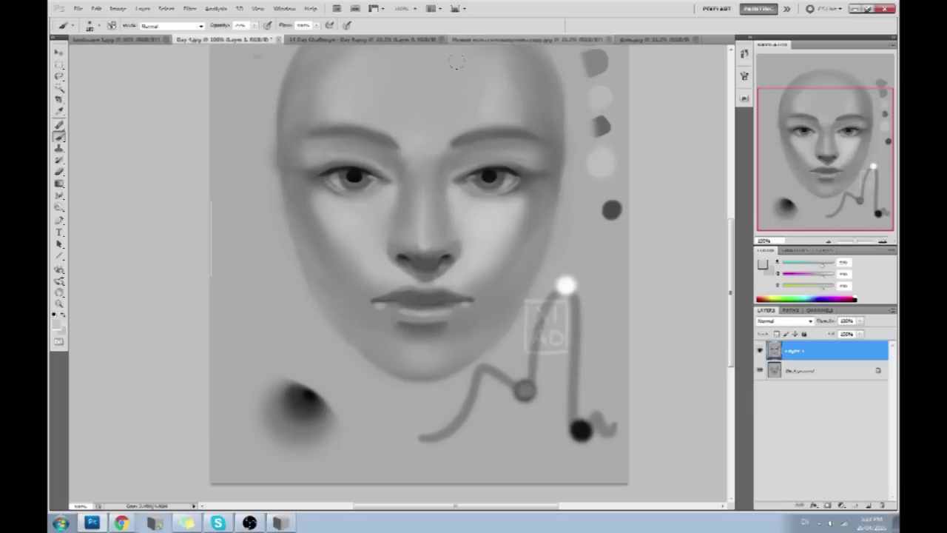
{"action": "left_click", "coordinate": [312, 248], "text": "alt"}
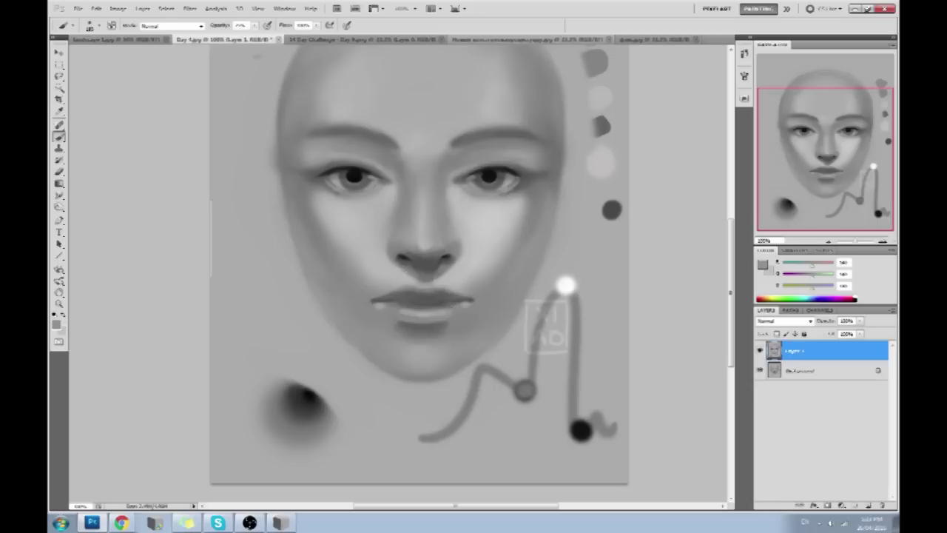
{"action": "left_click", "coordinate": [299, 204], "text": "alt"}
{"action": "left_click", "coordinate": [554, 205], "text": "alt"}
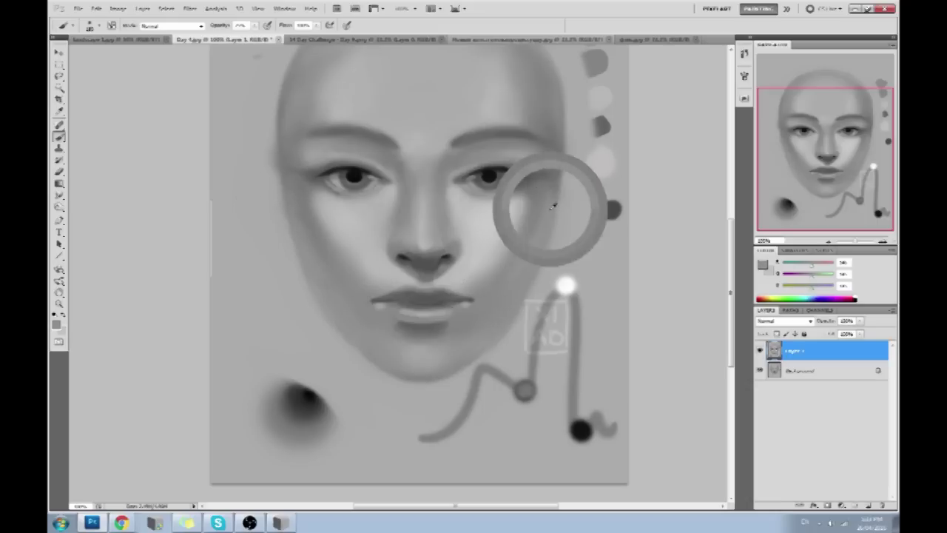
{"action": "left_click", "coordinate": [311, 207], "text": "alt"}
{"action": "left_click", "coordinate": [486, 231], "text": "alt"}
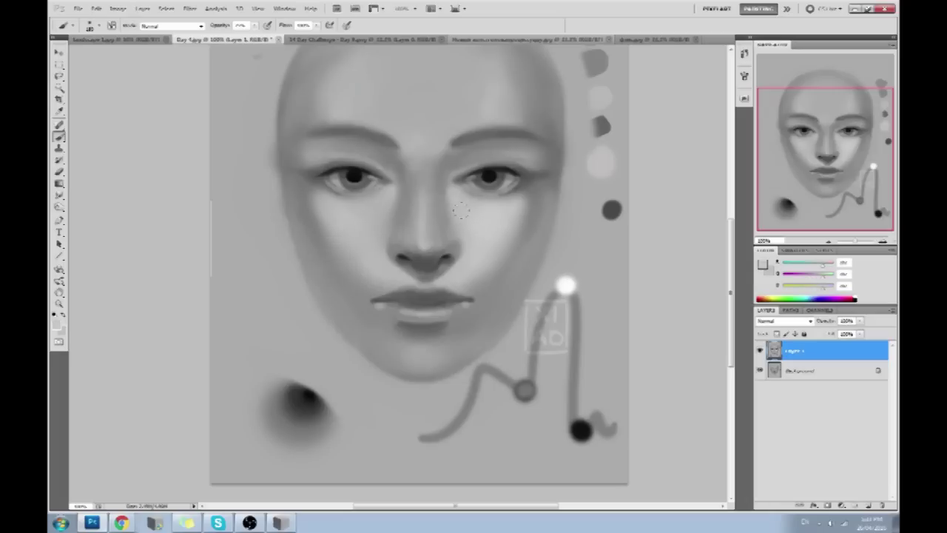
{"action": "key", "text": "alt"}
{"action": "scroll", "coordinate": [605, 248], "scroll_direction": "down", "scroll_amount": 1}
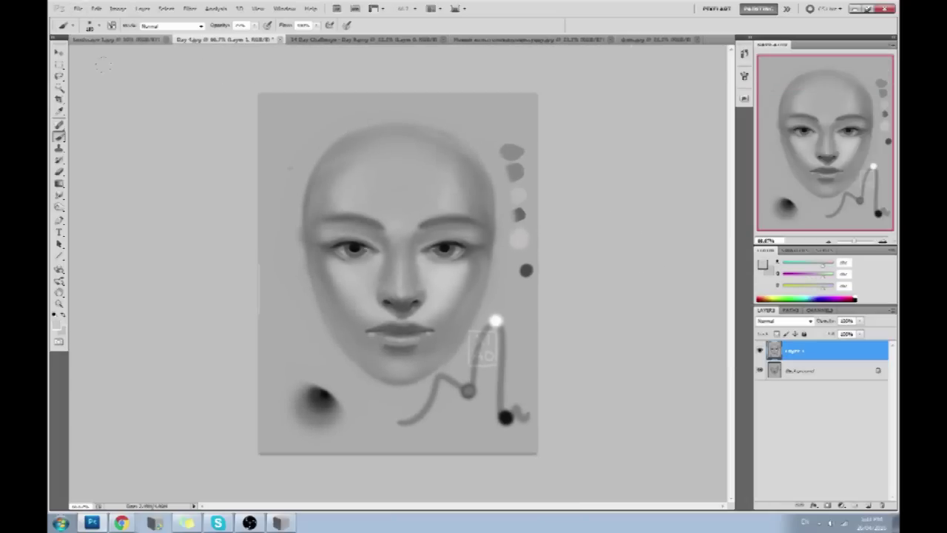
Switch the brush to Darken mode and darken the cheek below the left eye
{"action": "left_click", "coordinate": [170, 26]}
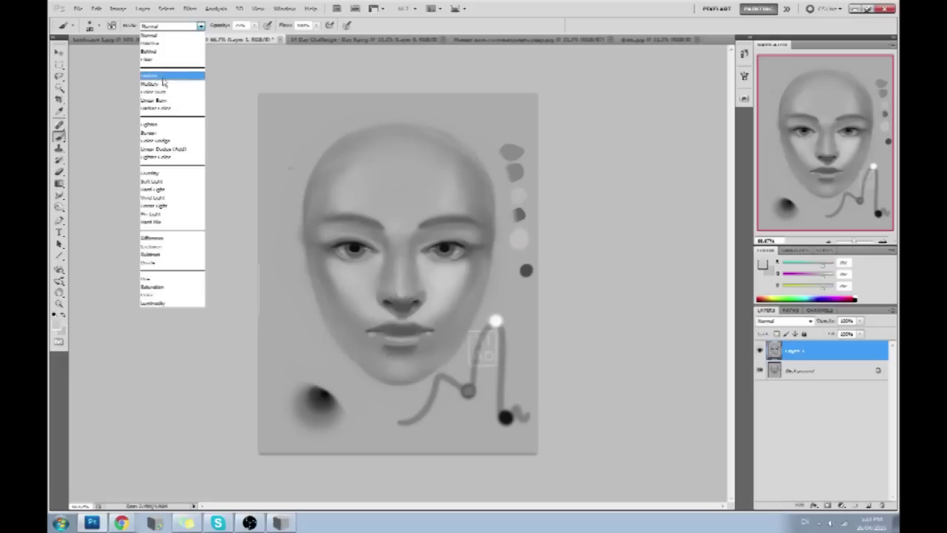
{"action": "left_click", "coordinate": [150, 77]}
{"action": "left_click", "coordinate": [330, 284], "text": "alt"}
{"action": "left_click_drag", "start_coordinate": [335, 266], "coordinate": [377, 313]}
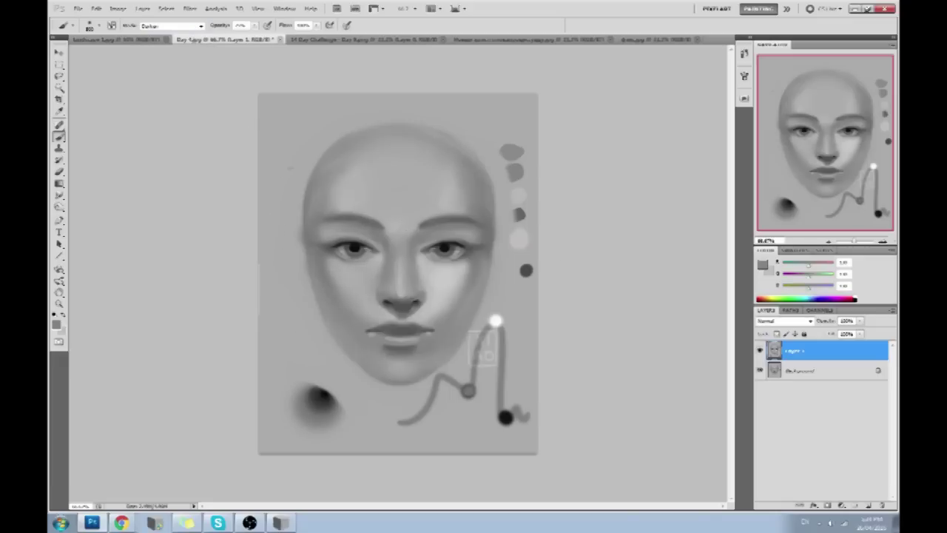
Add a new layer with its blend mode set to Darken
{"action": "left_click", "coordinate": [869, 504]}
{"action": "left_click", "coordinate": [783, 321]}
{"action": "left_click", "coordinate": [784, 92]}
{"action": "left_click", "coordinate": [186, 27]}
{"action": "left_click", "coordinate": [170, 79]}
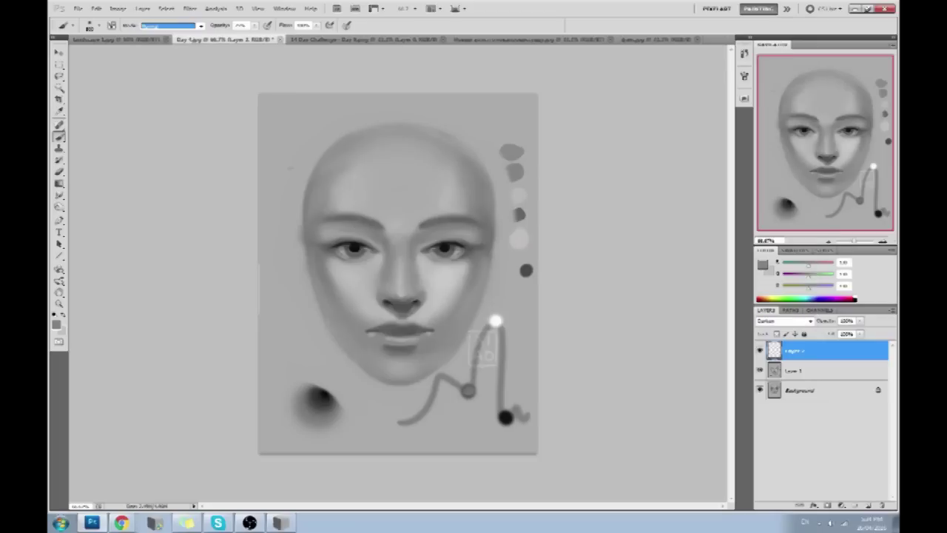
Softly deepen shadows under the eyes, beside the nose and on the forehead, then show the 3D reference
{"action": "left_click_drag", "start_coordinate": [337, 266], "coordinate": [370, 308]}
{"action": "left_click_drag", "start_coordinate": [455, 268], "coordinate": [425, 311]}
{"action": "left_click_drag", "start_coordinate": [428, 259], "coordinate": [420, 271]}
{"action": "left_click_drag", "start_coordinate": [388, 315], "coordinate": [362, 259]}
{"action": "mouse_move", "coordinate": [415, 237]}
{"action": "left_mouse_down"}
{"action": "mouse_move", "coordinate": [344, 199]}
{"action": "mouse_move", "coordinate": [458, 156]}
{"action": "left_mouse_up"}
{"action": "left_click_drag", "start_coordinate": [347, 170], "coordinate": [370, 205]}
{"action": "left_click_drag", "start_coordinate": [437, 185], "coordinate": [456, 211]}
{"action": "mouse_move", "coordinate": [420, 262]}
{"action": "left_mouse_down"}
{"action": "mouse_move", "coordinate": [444, 275]}
{"action": "mouse_move", "coordinate": [431, 297]}
{"action": "left_mouse_up"}
{"action": "left_click_drag", "start_coordinate": [454, 269], "coordinate": [466, 283]}
{"action": "key", "text": "alt+Tab"}
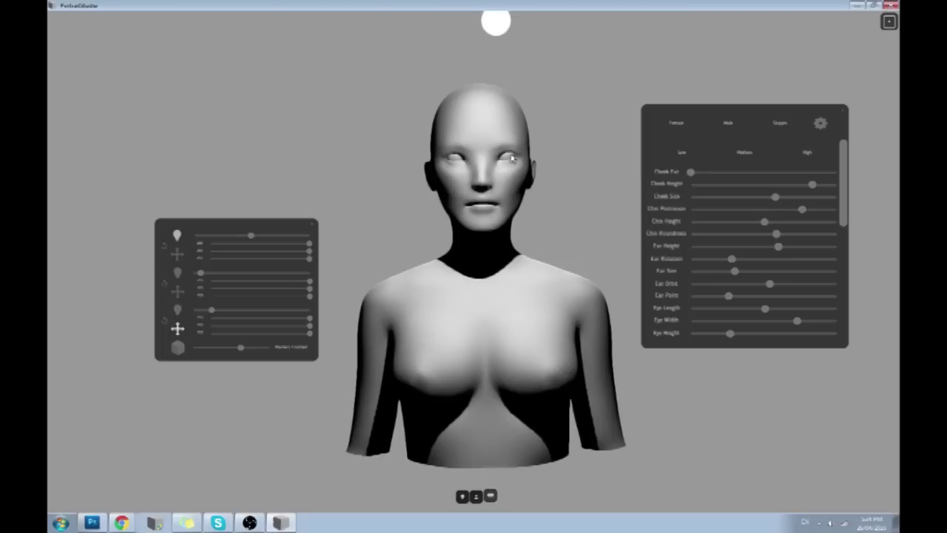
With a soft brush preset, lighten the forehead and lift darkening below both eyes
{"action": "left_click", "coordinate": [92, 522]}
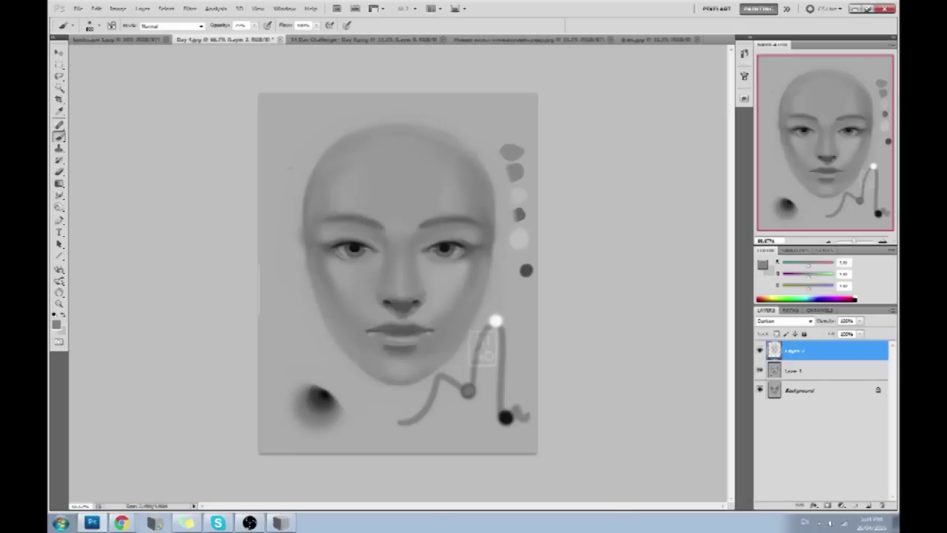
{"action": "right_click", "coordinate": [395, 201]}
{"action": "left_click", "coordinate": [507, 429]}
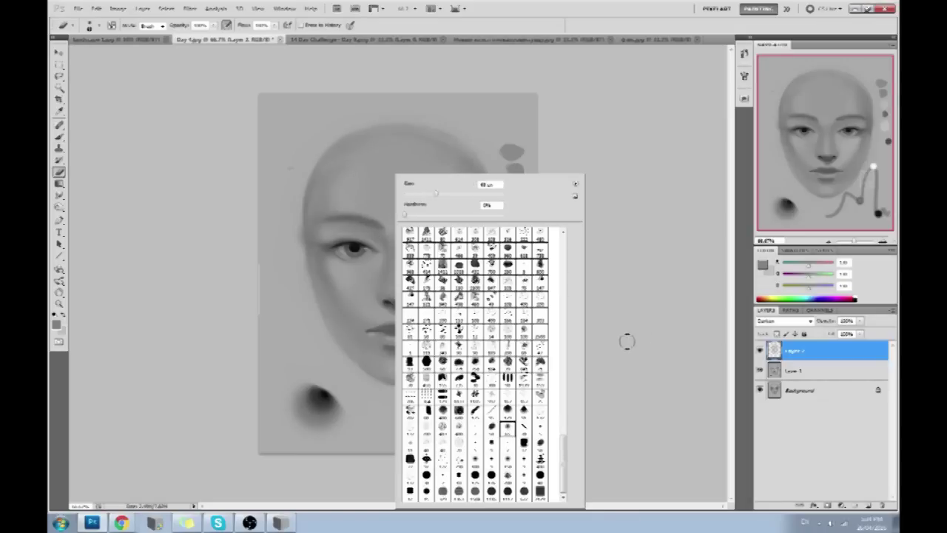
{"action": "left_click", "coordinate": [627, 341]}
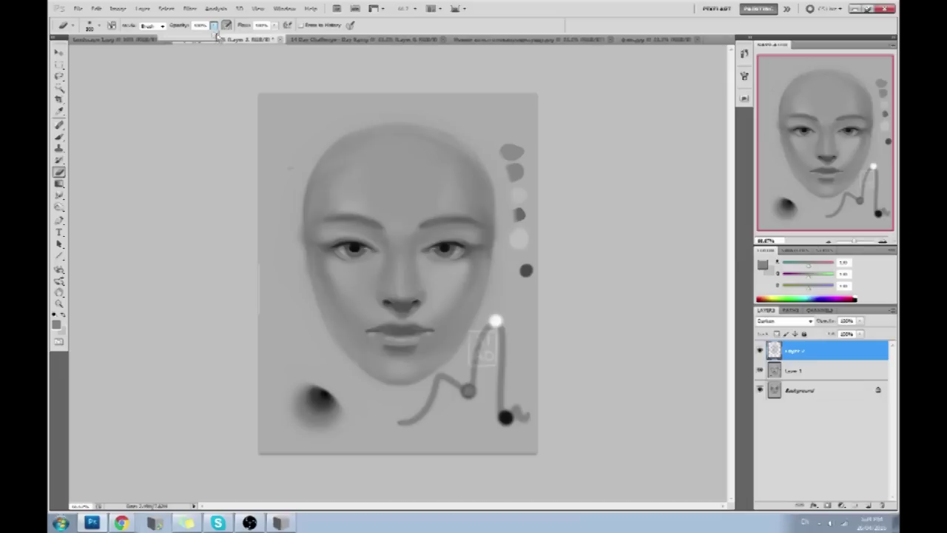
{"action": "left_click_drag", "start_coordinate": [392, 184], "coordinate": [439, 191]}
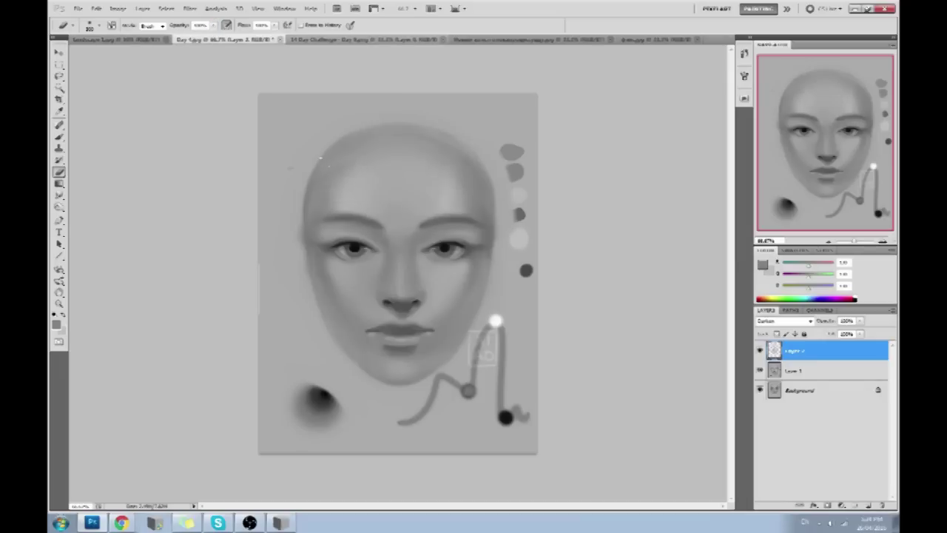
{"action": "left_click_drag", "start_coordinate": [360, 270], "coordinate": [362, 283]}
{"action": "left_click_drag", "start_coordinate": [444, 275], "coordinate": [448, 287]}
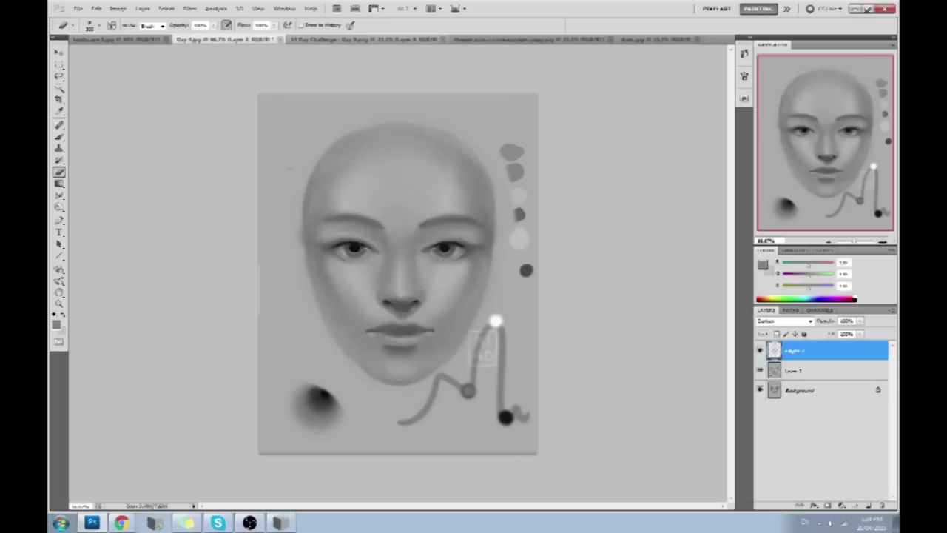
Turn the 3D reference bust to a three-quarter view and return to the painting
{"action": "left_click", "coordinate": [279, 522]}
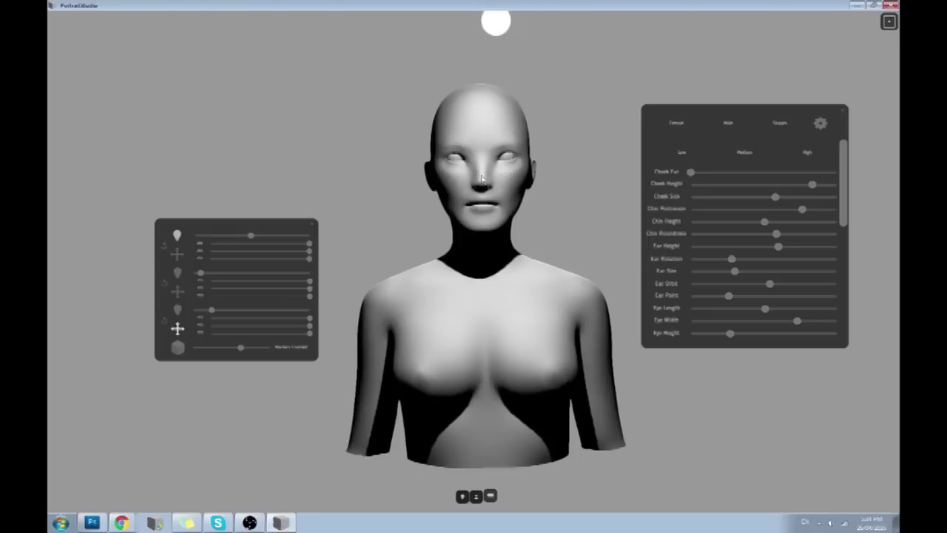
{"action": "left_click_drag", "start_coordinate": [555, 216], "coordinate": [49, 226]}
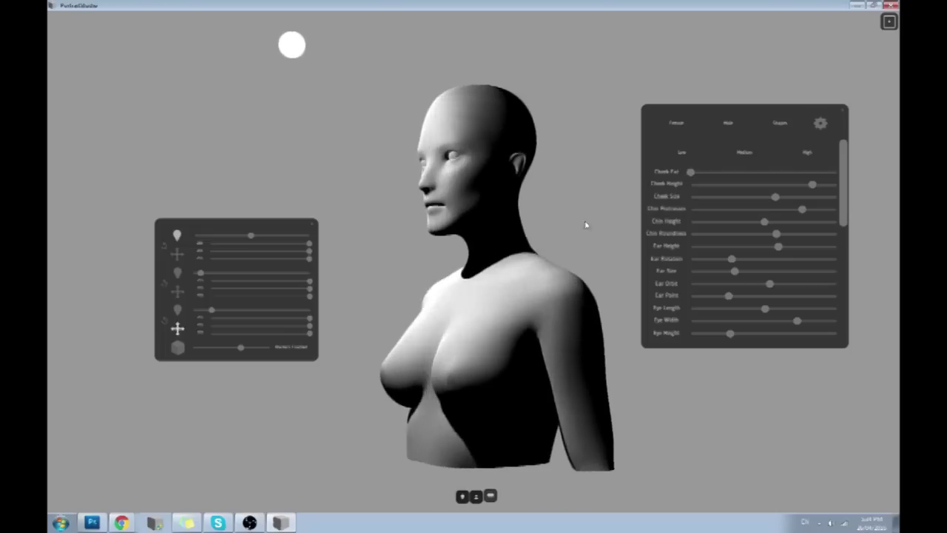
{"action": "left_click", "coordinate": [92, 522]}
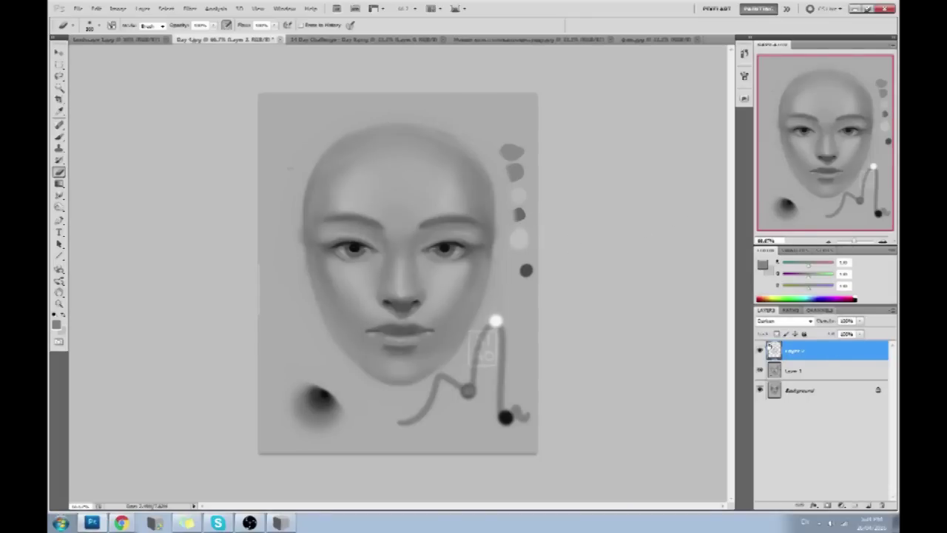
Compare Layer 2 on and off, brighten the nose's right side, and merge Layer 2 into Layer 1
{"action": "left_click", "coordinate": [760, 351]}
{"action": "left_click", "coordinate": [761, 353]}
{"action": "left_click_drag", "start_coordinate": [439, 276], "coordinate": [430, 311]}
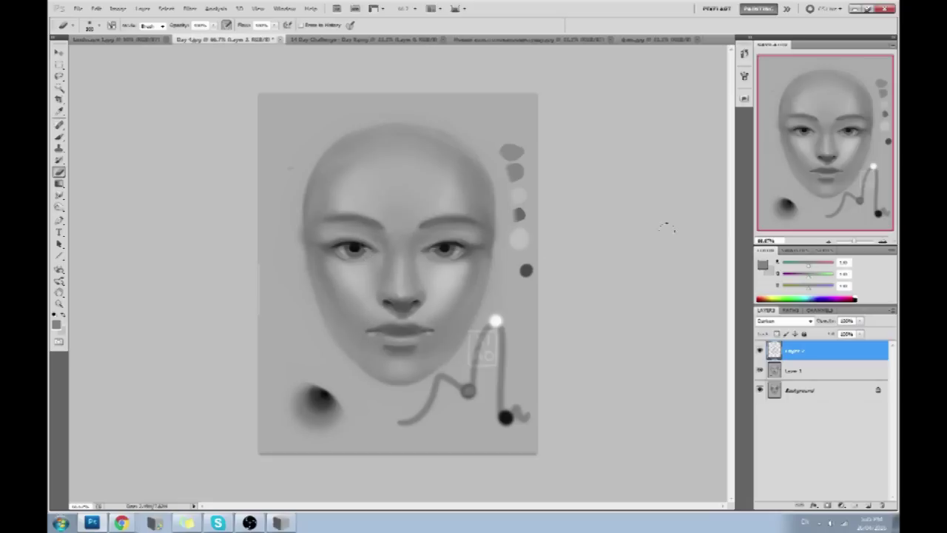
{"action": "key", "text": "b"}
{"action": "right_click", "coordinate": [788, 350]}
{"action": "left_click", "coordinate": [821, 319]}
Sample chin and lip-corner greys at about 40% opacity, undoing a trial stroke around the mouth
{"action": "left_click", "coordinate": [448, 277], "text": "alt"}
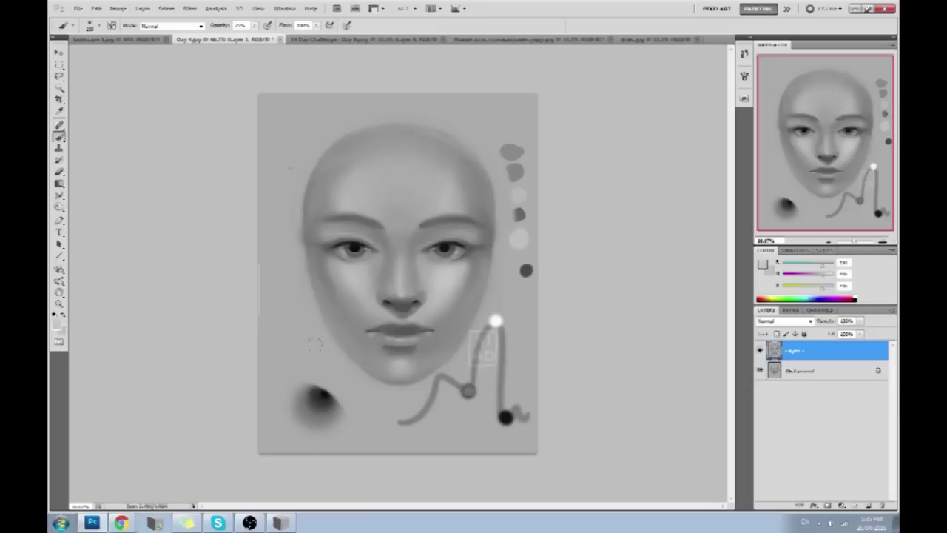
{"action": "left_click", "coordinate": [409, 360], "text": "alt"}
{"action": "left_click", "coordinate": [400, 358], "text": "alt"}
{"action": "left_click", "coordinate": [373, 337], "text": "alt"}
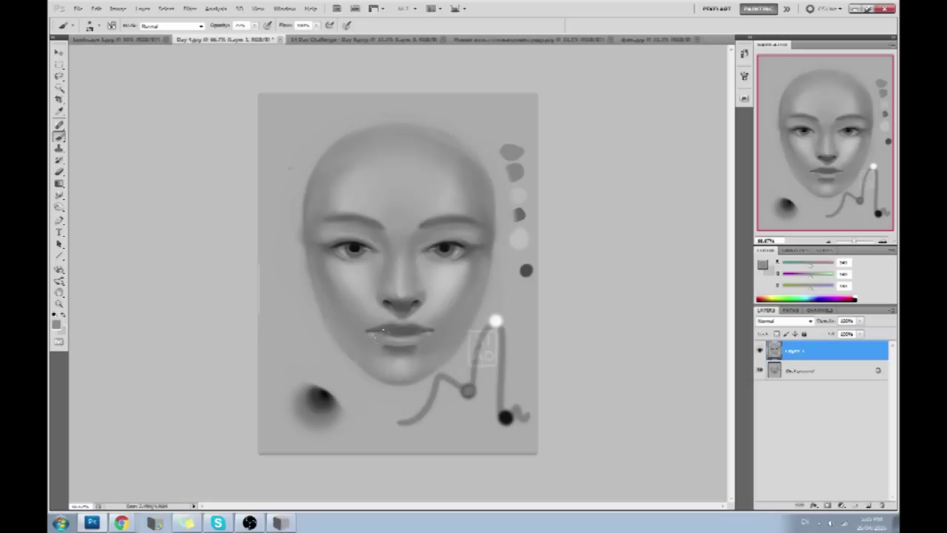
{"action": "key", "text": "4"}
{"action": "left_click", "coordinate": [424, 362], "text": "alt"}
{"action": "left_click", "coordinate": [278, 523]}
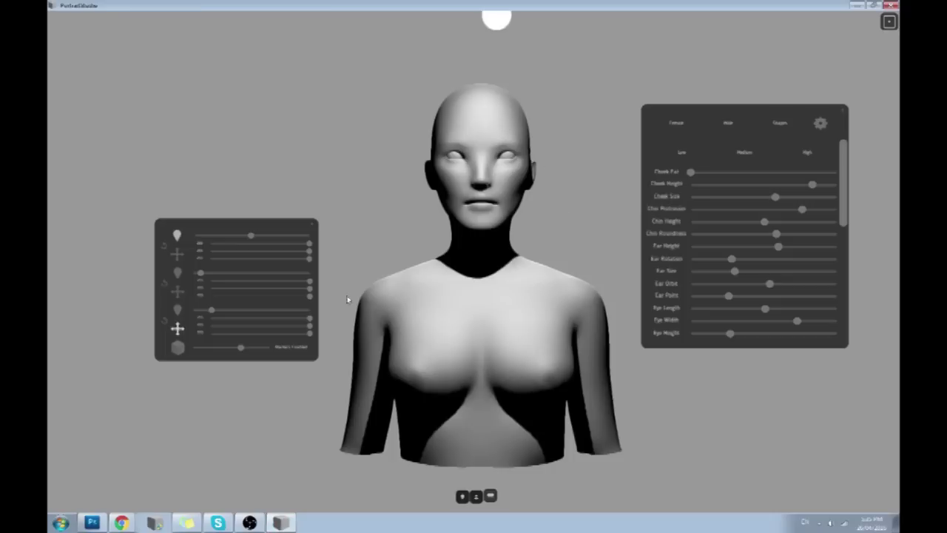
{"action": "left_click", "coordinate": [92, 523]}
{"action": "left_click_drag", "start_coordinate": [405, 351], "coordinate": [408, 354]}
{"action": "key", "text": "ctrl+z"}
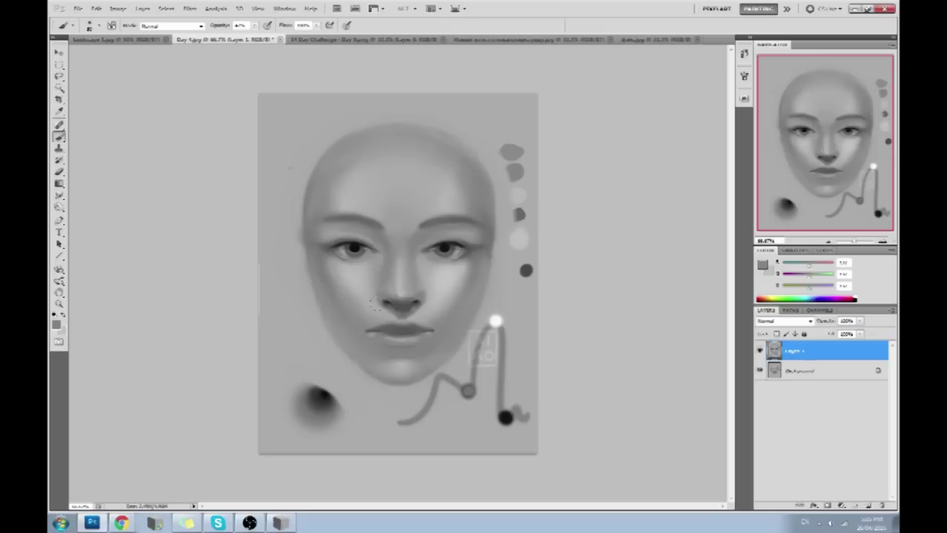
Shade the left nostril with darker greys sampled from the nose, then show the 3D reference
{"action": "left_click", "coordinate": [396, 284], "text": "alt"}
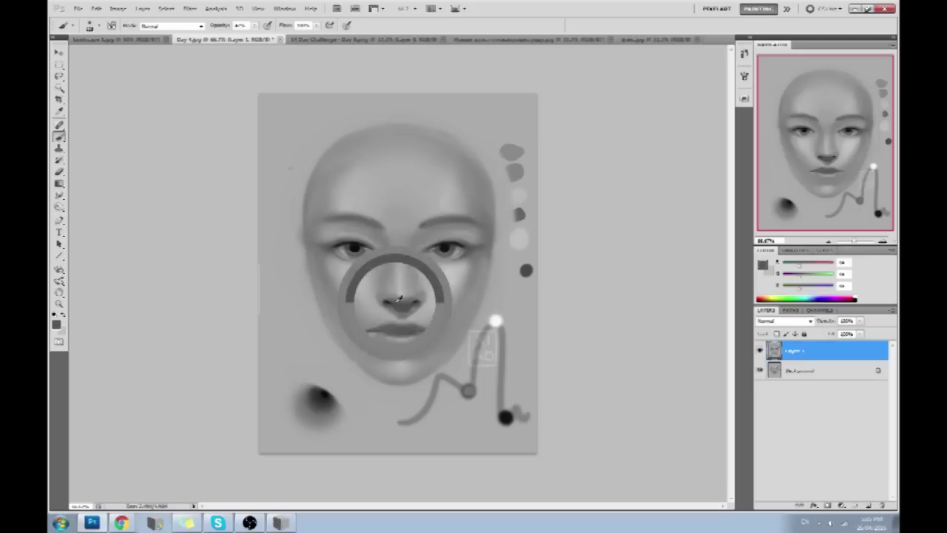
{"action": "left_click_drag", "start_coordinate": [387, 304], "coordinate": [393, 299]}
{"action": "left_click", "coordinate": [394, 302], "text": "alt"}
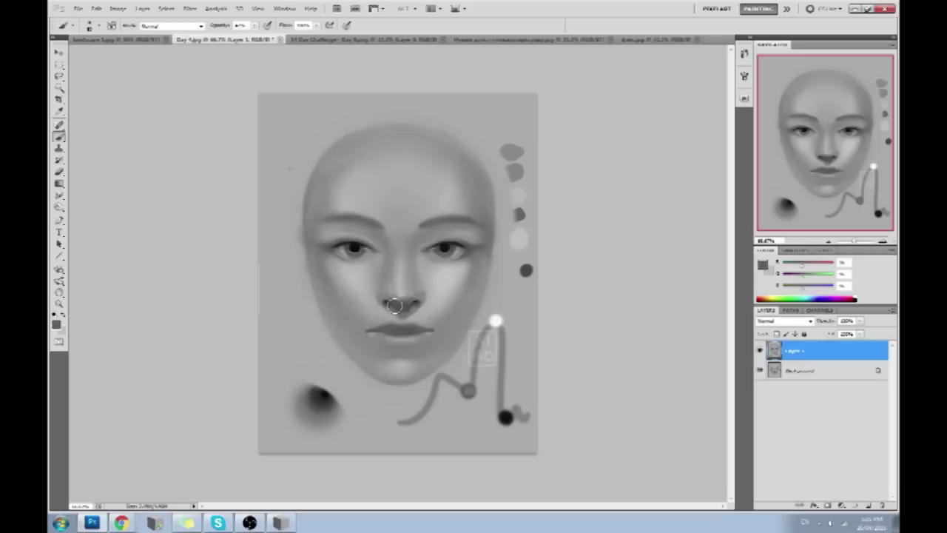
{"action": "left_click", "coordinate": [426, 294], "text": "alt"}
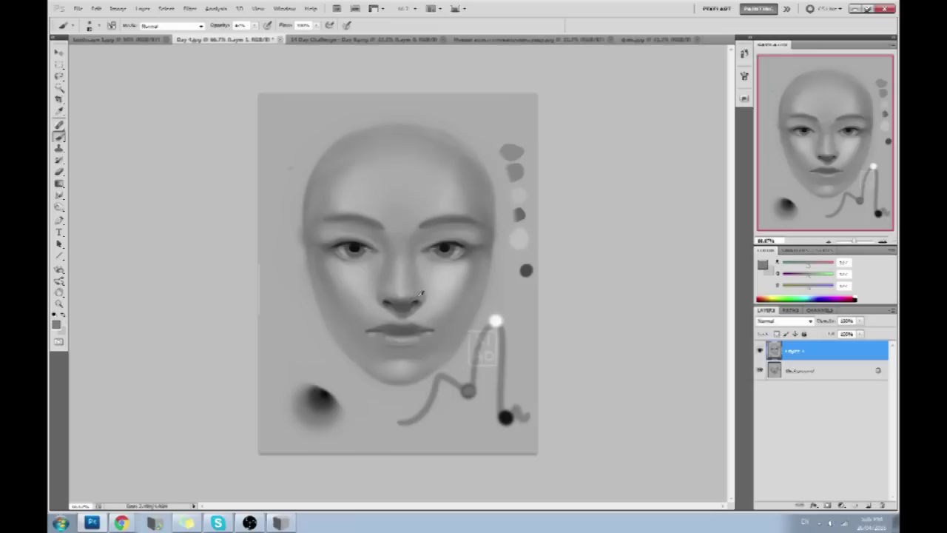
{"action": "mouse_move", "coordinate": [387, 293]}
{"action": "left_mouse_down"}
{"action": "mouse_move", "coordinate": [395, 305]}
{"action": "mouse_move", "coordinate": [400, 298]}
{"action": "mouse_move", "coordinate": [385, 302]}
{"action": "left_mouse_up"}
{"action": "left_click", "coordinate": [403, 298], "text": "alt"}
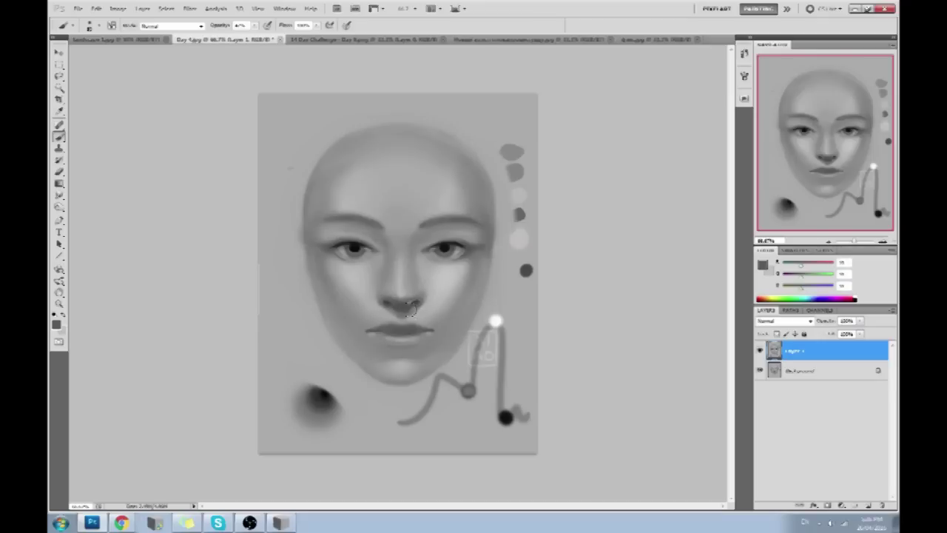
{"action": "left_click", "coordinate": [422, 296], "text": "alt"}
{"action": "left_click", "coordinate": [406, 275], "text": "alt"}
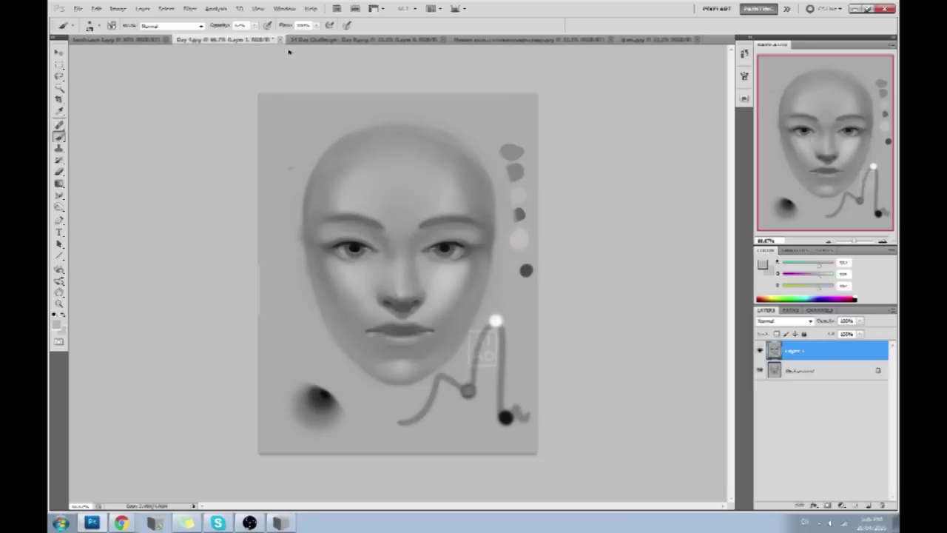
{"action": "left_click", "coordinate": [280, 522]}
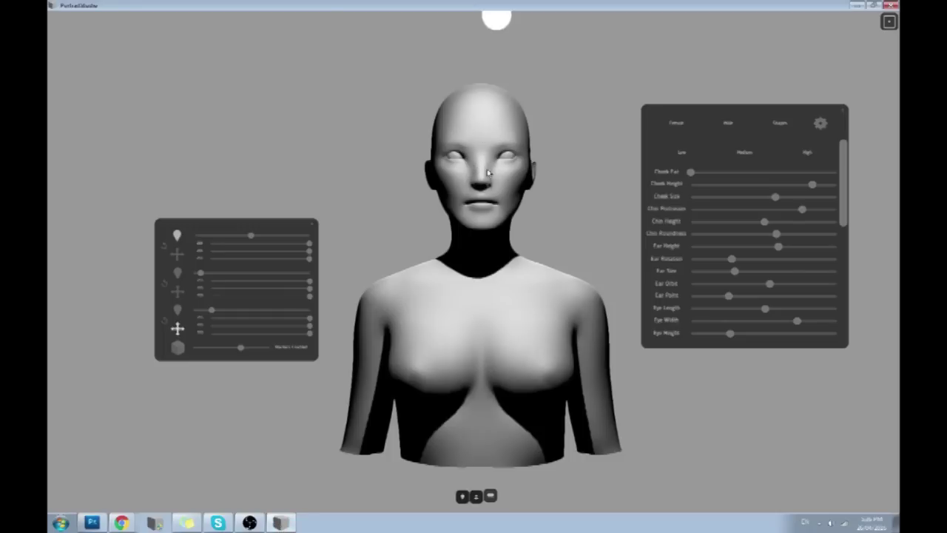
Raise Eye Hood to its maximum, turning the bust sideways to check the eyes
{"action": "left_click_drag", "start_coordinate": [570, 232], "coordinate": [239, 253]}
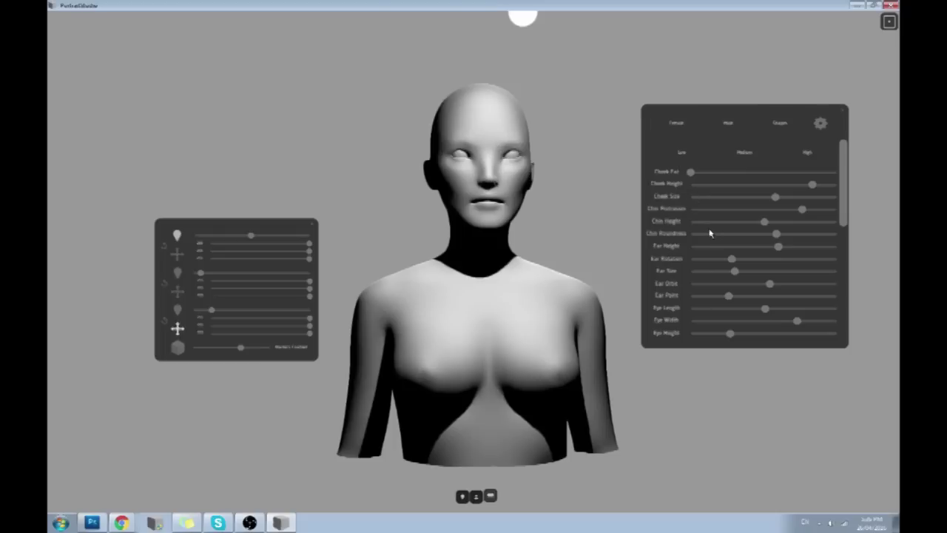
{"action": "left_click_drag", "start_coordinate": [848, 180], "coordinate": [841, 253]}
{"action": "left_click_drag", "start_coordinate": [775, 199], "coordinate": [866, 208]}
{"action": "mouse_move", "coordinate": [528, 223]}
{"action": "left_mouse_down"}
{"action": "mouse_move", "coordinate": [444, 227]}
{"action": "mouse_move", "coordinate": [481, 228]}
{"action": "left_mouse_up"}
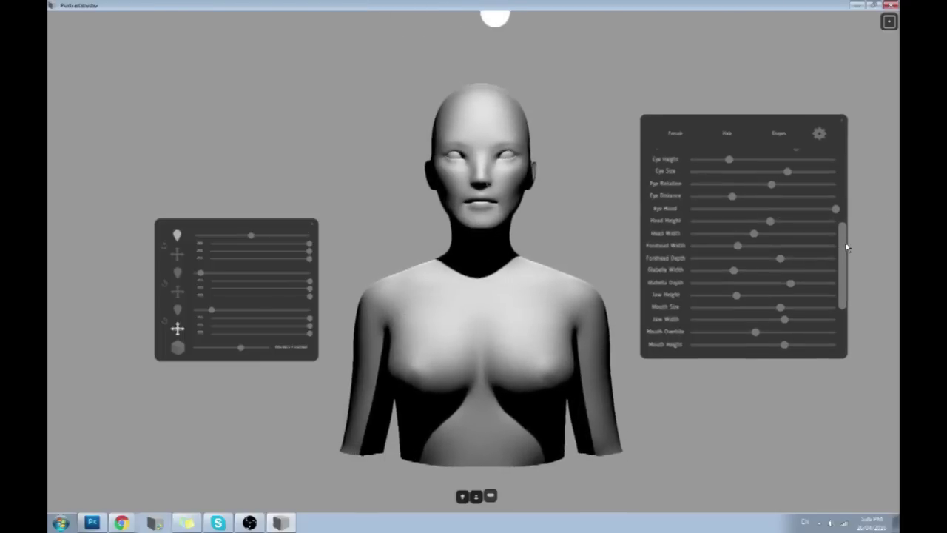
{"action": "scroll", "coordinate": [848, 239], "scroll_direction": "down", "scroll_amount": 5}
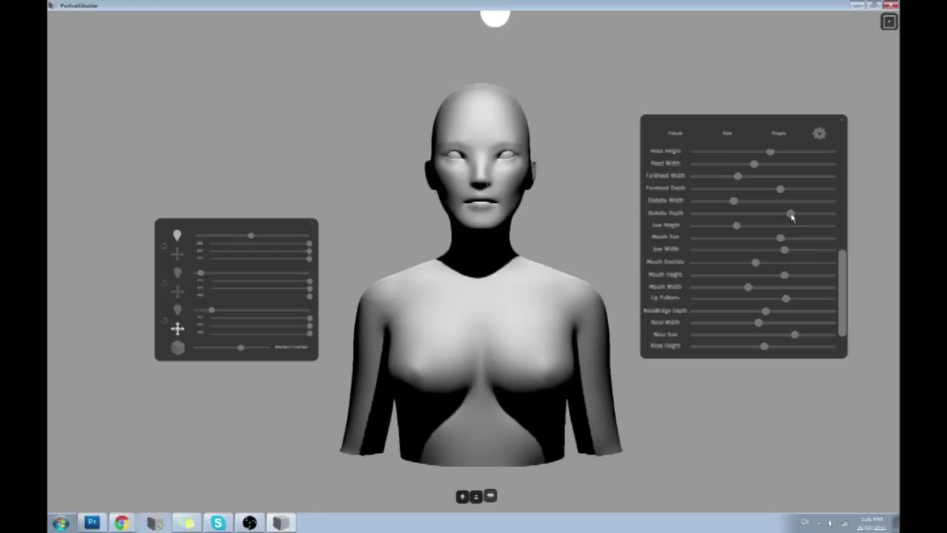
Increase Glabella Width and max out Glabella Depth, checking profile and front views, then return to Photoshop
{"action": "left_click_drag", "start_coordinate": [735, 201], "coordinate": [700, 215]}
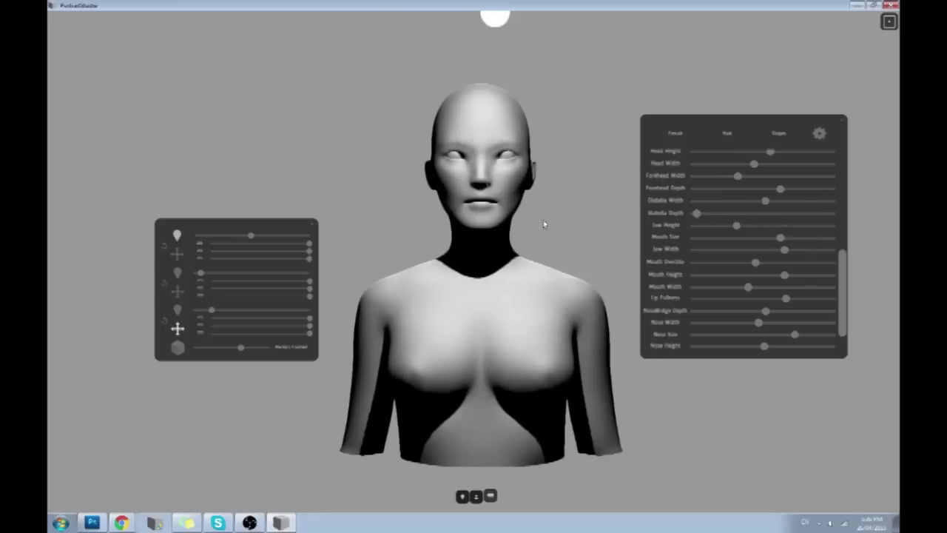
{"action": "left_click_drag", "start_coordinate": [545, 225], "coordinate": [50, 222]}
{"action": "left_click_drag", "start_coordinate": [697, 214], "coordinate": [859, 221]}
{"action": "mouse_move", "coordinate": [374, 255]}
{"action": "left_mouse_down"}
{"action": "mouse_move", "coordinate": [627, 256]}
{"action": "mouse_move", "coordinate": [480, 240]}
{"action": "mouse_move", "coordinate": [509, 187]}
{"action": "left_mouse_up"}
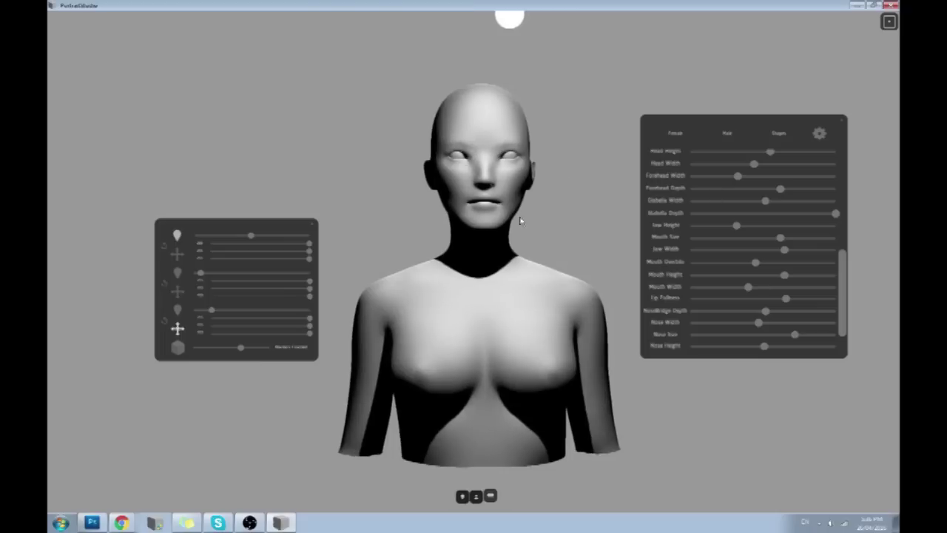
{"action": "mouse_move", "coordinate": [552, 157]}
{"action": "left_mouse_down"}
{"action": "mouse_move", "coordinate": [541, 269]}
{"action": "mouse_move", "coordinate": [527, 272]}
{"action": "mouse_move", "coordinate": [577, 269]}
{"action": "left_mouse_up"}
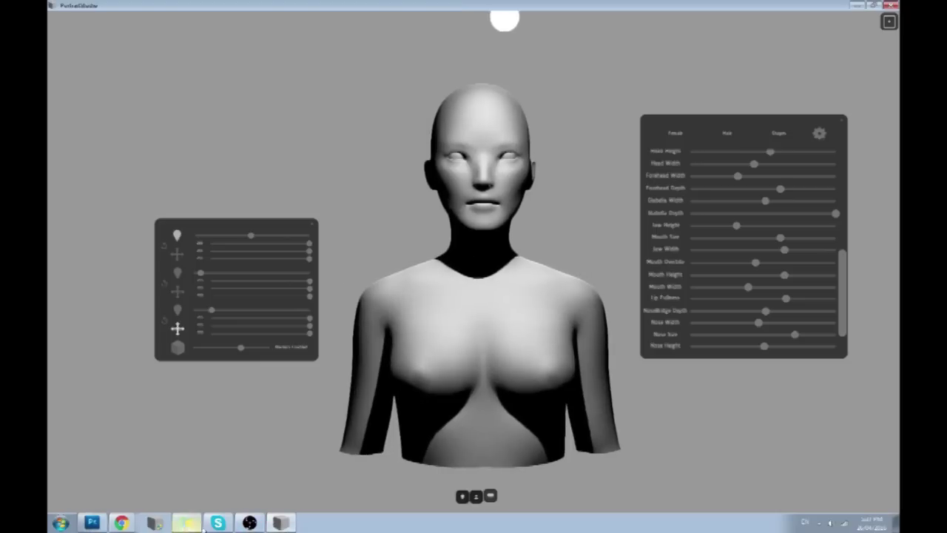
{"action": "left_click", "coordinate": [92, 524]}
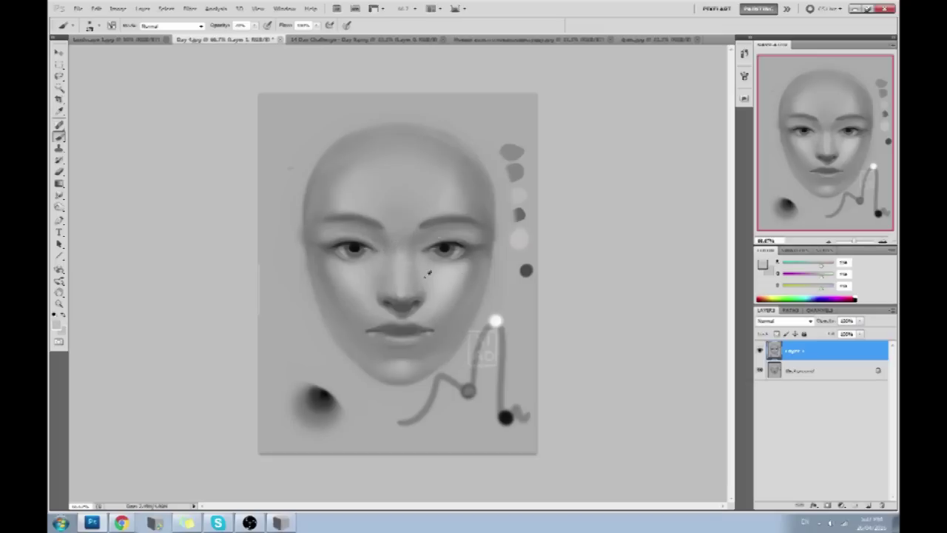
Lighten under the left eyebrow and the inner right brow with sampled skin greys
{"action": "left_click", "coordinate": [498, 317], "text": "alt"}
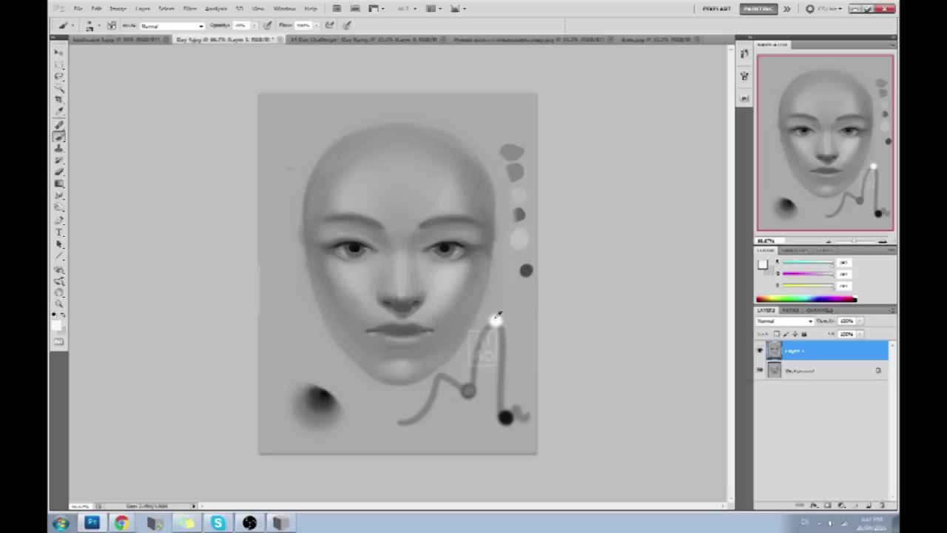
{"action": "left_click", "coordinate": [500, 323], "text": "alt"}
{"action": "left_click", "coordinate": [368, 259], "text": "alt"}
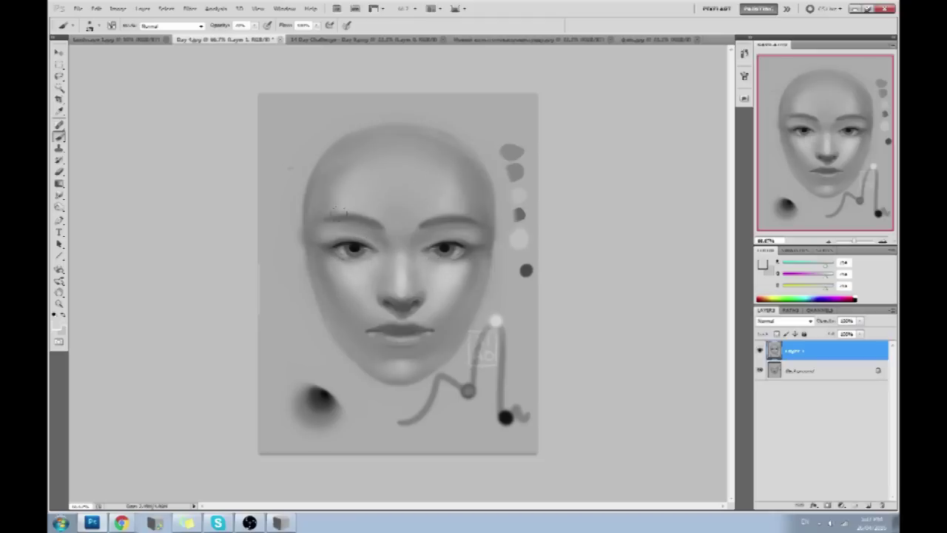
{"action": "left_click_drag", "start_coordinate": [343, 227], "coordinate": [355, 229]}
{"action": "left_click", "coordinate": [341, 209], "text": "alt"}
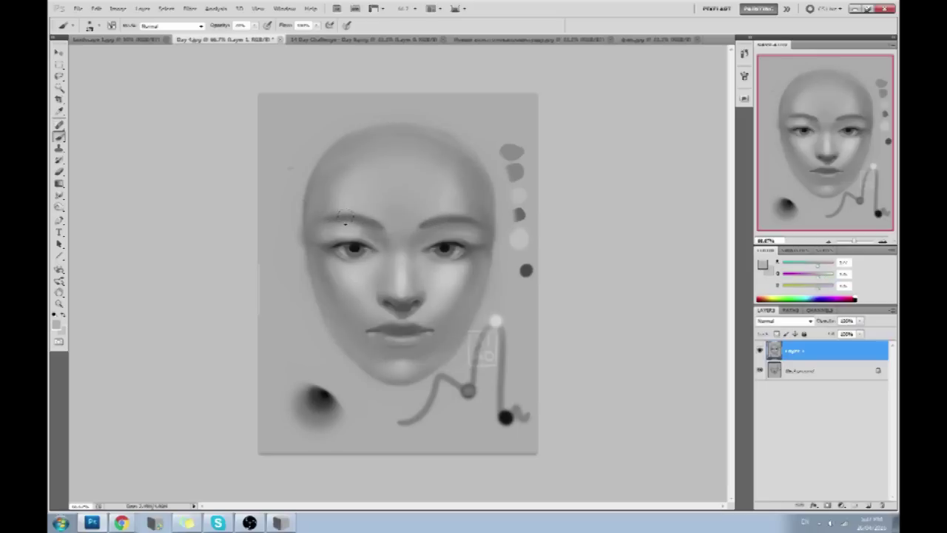
{"action": "left_click", "coordinate": [438, 214], "text": "alt"}
{"action": "mouse_move", "coordinate": [444, 234]}
{"action": "left_mouse_down"}
{"action": "mouse_move", "coordinate": [459, 221]}
{"action": "mouse_move", "coordinate": [429, 228]}
{"action": "left_mouse_up"}
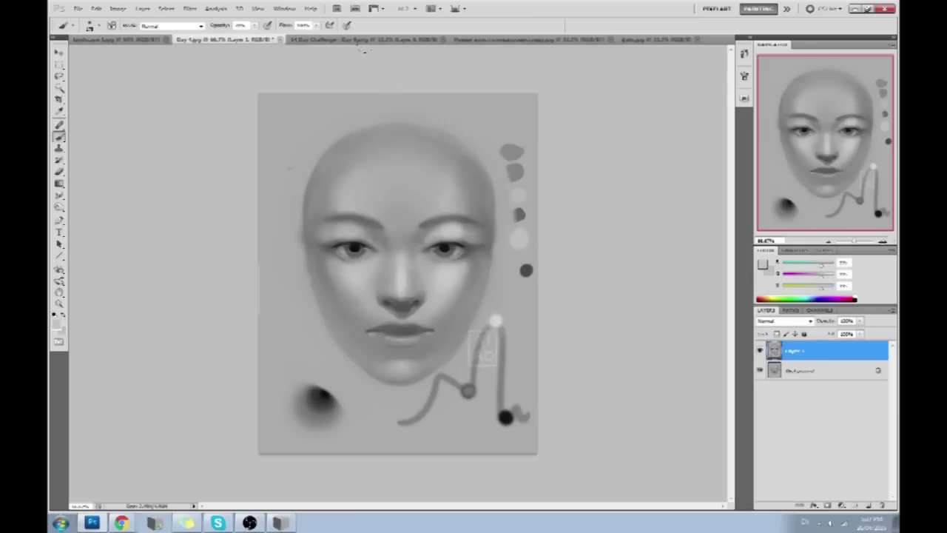
Sample greys around both brows, switching the brush mode to Darken and back to Normal
{"action": "left_click", "coordinate": [342, 217], "text": "alt"}
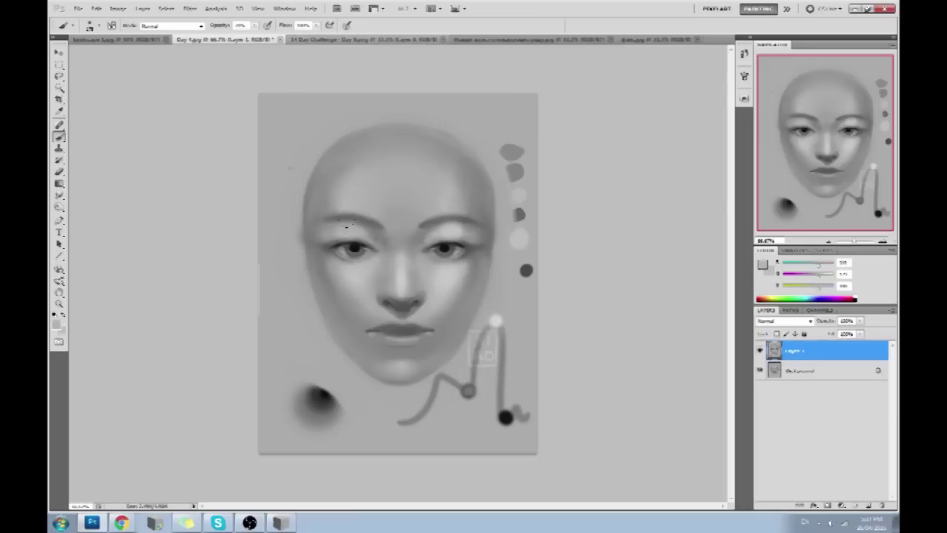
{"action": "left_click", "coordinate": [415, 216], "text": "alt"}
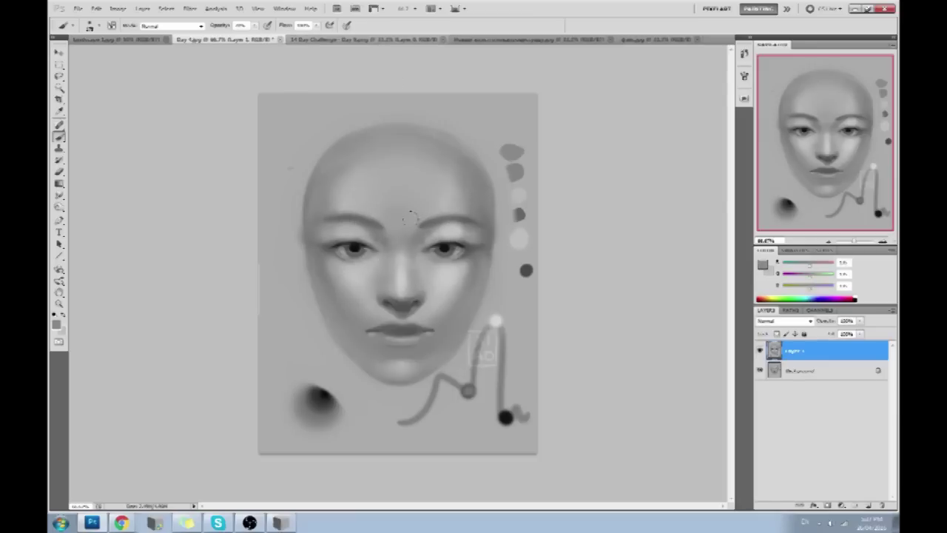
{"action": "left_click", "coordinate": [450, 226], "text": "alt"}
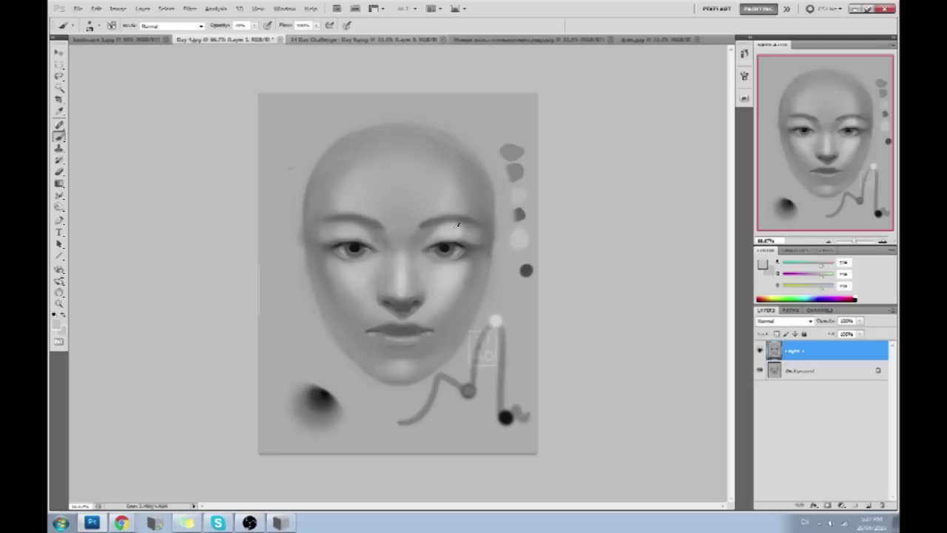
{"action": "left_click", "coordinate": [472, 226], "text": "alt"}
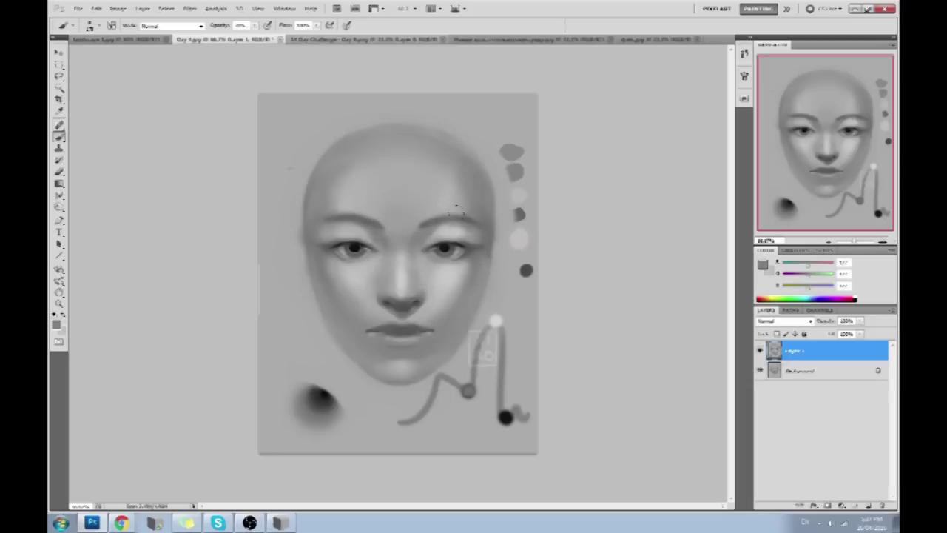
{"action": "left_click", "coordinate": [351, 228], "text": "alt"}
{"action": "left_click", "coordinate": [442, 225], "text": "alt"}
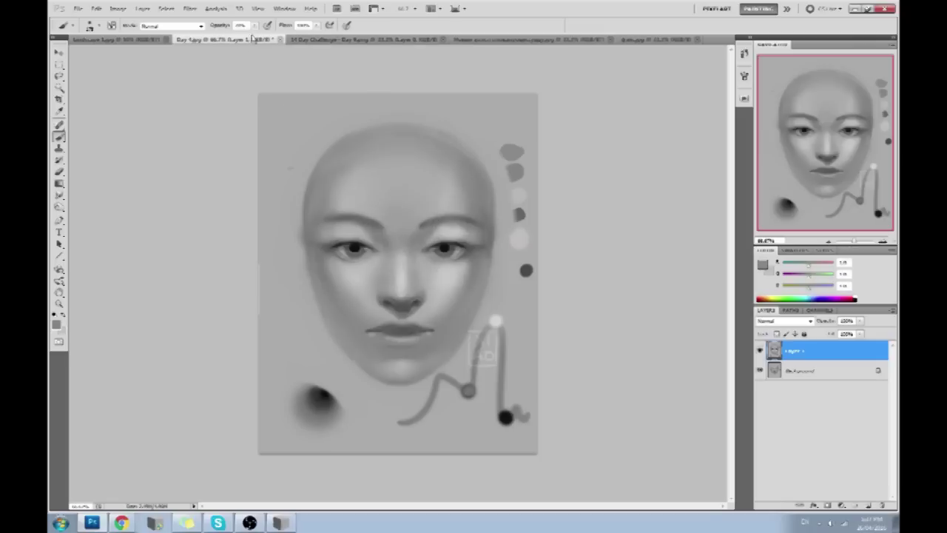
{"action": "left_click", "coordinate": [185, 26]}
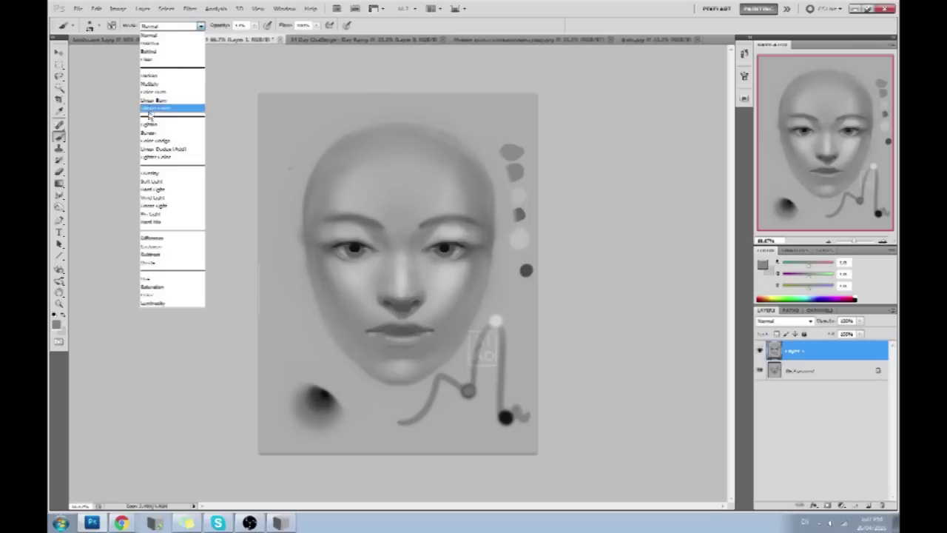
{"action": "left_click", "coordinate": [151, 76]}
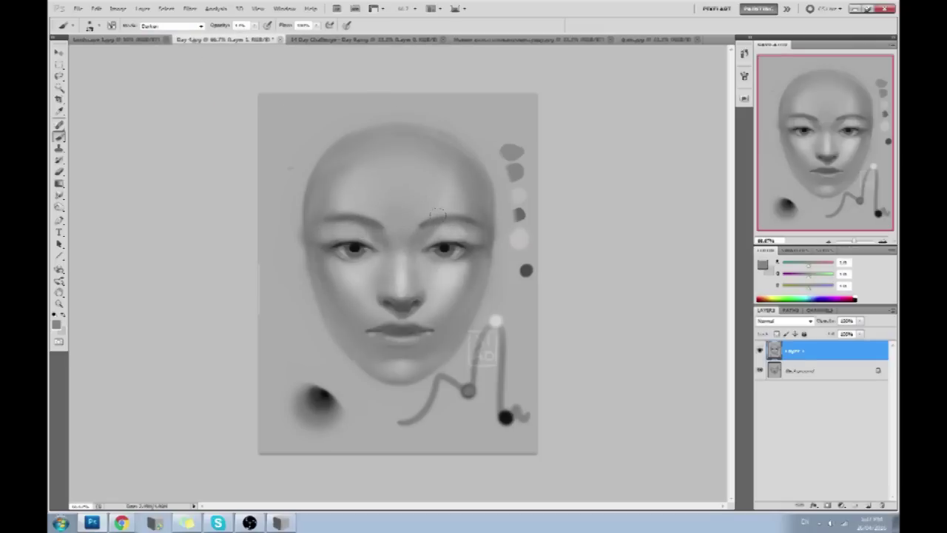
{"action": "left_click", "coordinate": [190, 26]}
{"action": "left_click", "coordinate": [194, 34]}
Pick lighter brow and eye-area greys, reset colours to black and white, and zoom to 100%
{"action": "left_click", "coordinate": [418, 228], "text": "alt"}
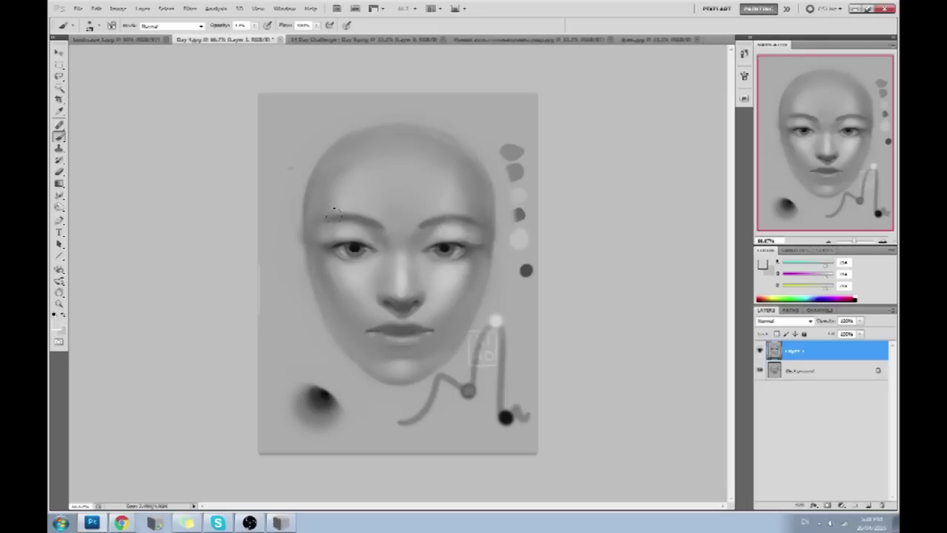
{"action": "left_click", "coordinate": [346, 219], "text": "alt"}
{"action": "left_click", "coordinate": [373, 226], "text": "alt"}
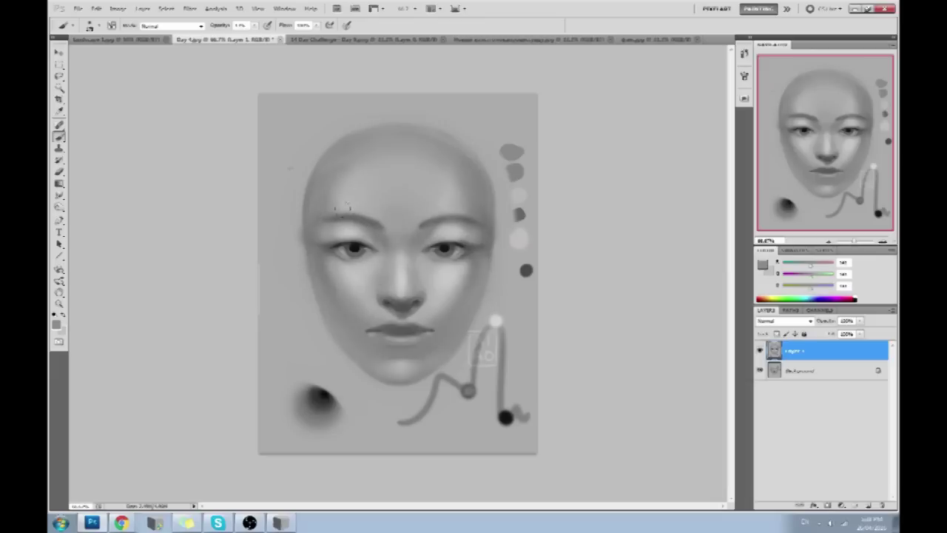
{"action": "left_click", "coordinate": [357, 228], "text": "alt"}
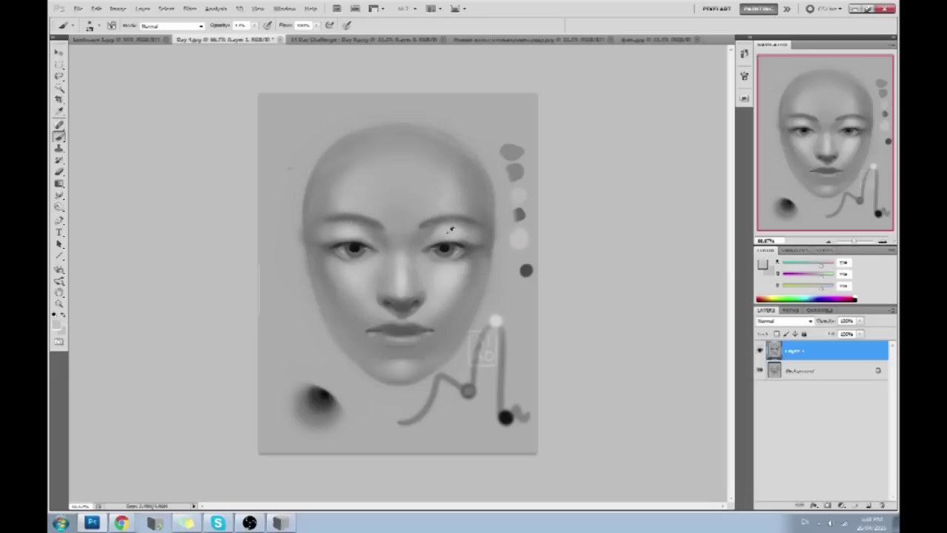
{"action": "key", "text": "d"}
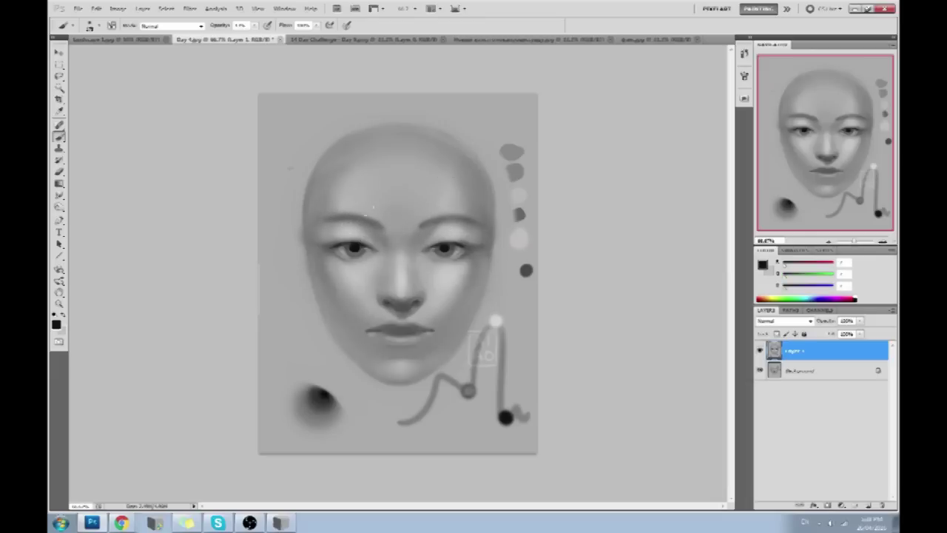
{"action": "key", "text": "ctrl+1"}
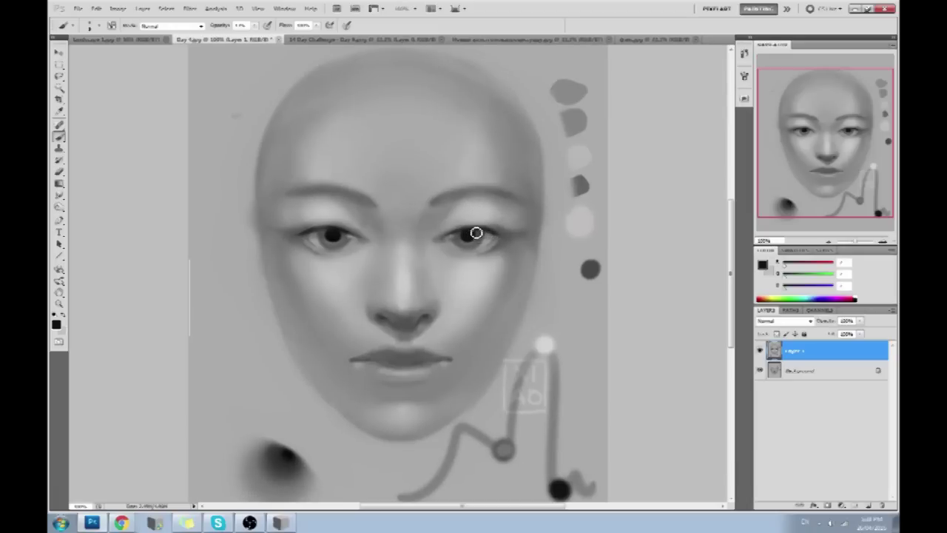
Zoom in and centre the view on the eyes, sampling a grey from the canvas
{"action": "key", "text": "z"}
{"action": "left_click_drag", "start_coordinate": [434, 271], "coordinate": [542, 150]}
{"action": "key", "text": "b"}
{"action": "left_click_drag", "start_coordinate": [310, 190], "coordinate": [387, 173]}
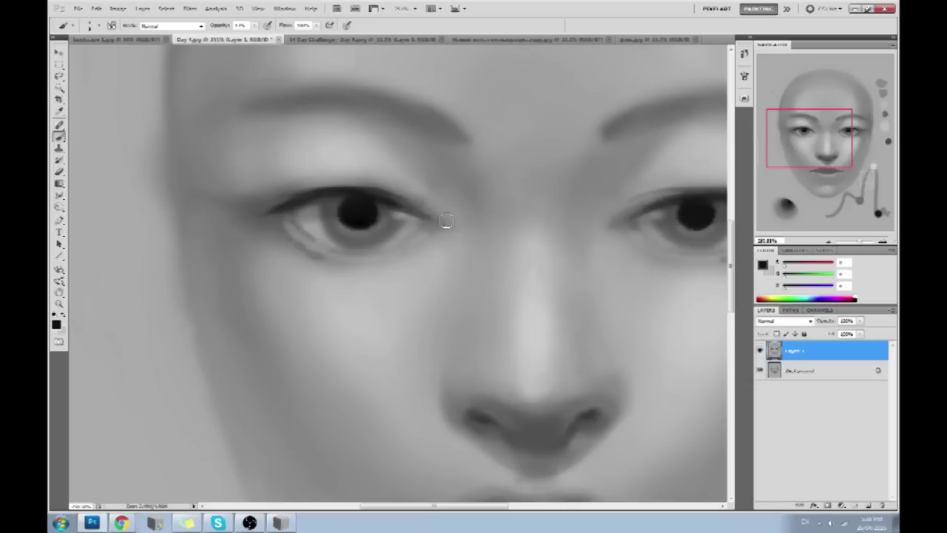
{"action": "scroll", "coordinate": [447, 220], "scroll_direction": "right", "scroll_amount": 5}
{"action": "left_click", "coordinate": [461, 140], "text": "alt"}
Raise brush opacity to about 40% and sample right-eye greys, undoing a trial eyebrow stroke
{"action": "left_click", "coordinate": [254, 25]}
{"action": "left_click_drag", "start_coordinate": [257, 37], "coordinate": [294, 37]}
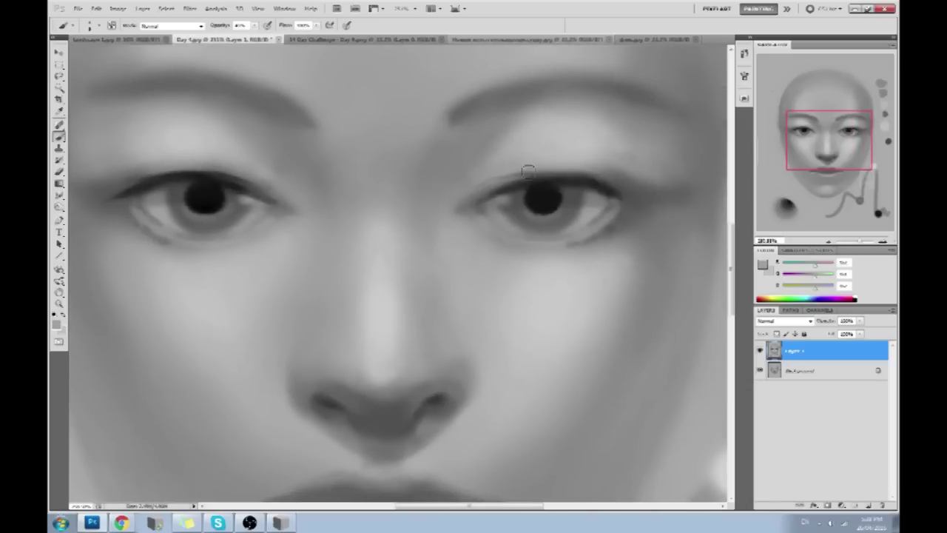
{"action": "left_click", "coordinate": [476, 177], "text": "alt"}
{"action": "left_click", "coordinate": [523, 160], "text": "alt"}
{"action": "left_click", "coordinate": [545, 201], "text": "alt"}
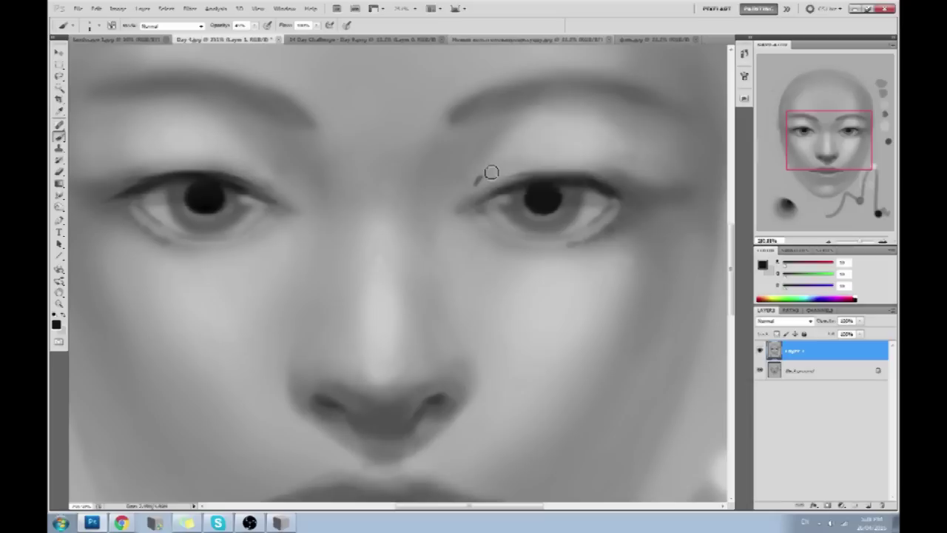
{"action": "left_click_drag", "start_coordinate": [475, 183], "coordinate": [626, 158]}
{"action": "key", "text": "ctrl+z"}
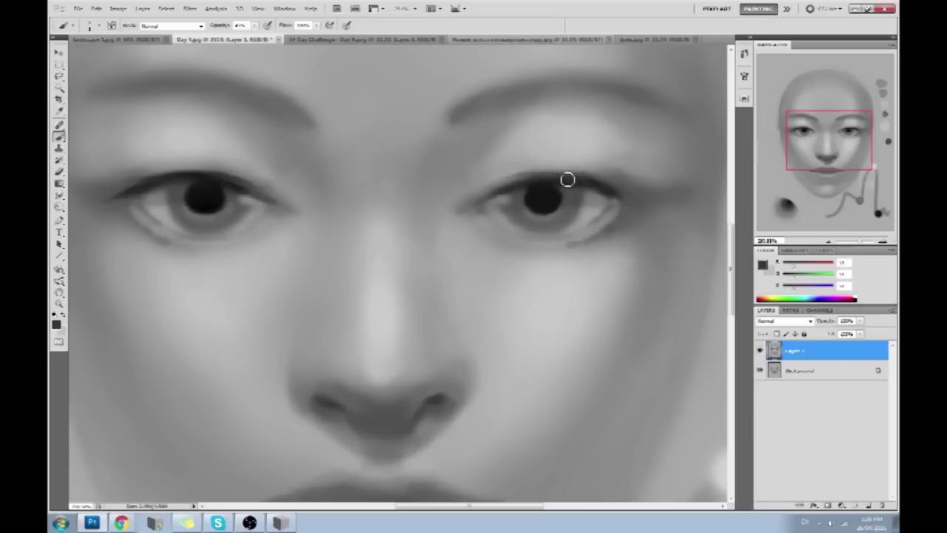
Sample a light grey from the right upper lid, then zoom out to fit the image
{"action": "left_click", "coordinate": [551, 185], "text": "alt"}
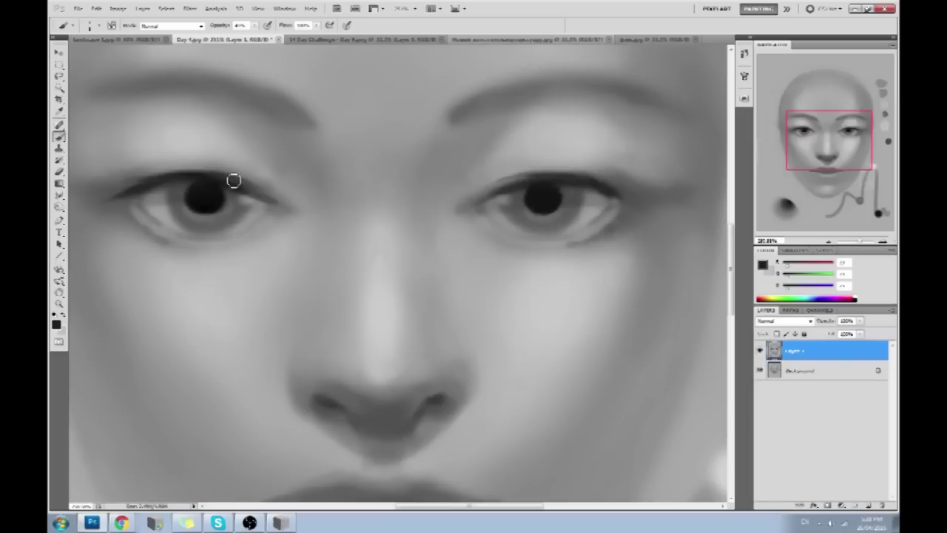
{"action": "left_click", "coordinate": [540, 148], "text": "alt"}
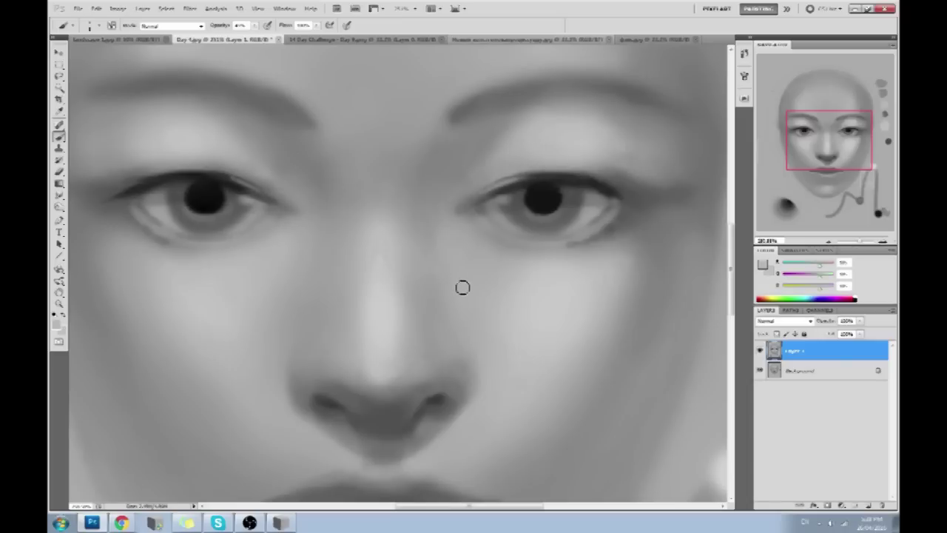
{"action": "key", "text": "ctrl+0"}
{"action": "key", "text": "ctrl+minus"}
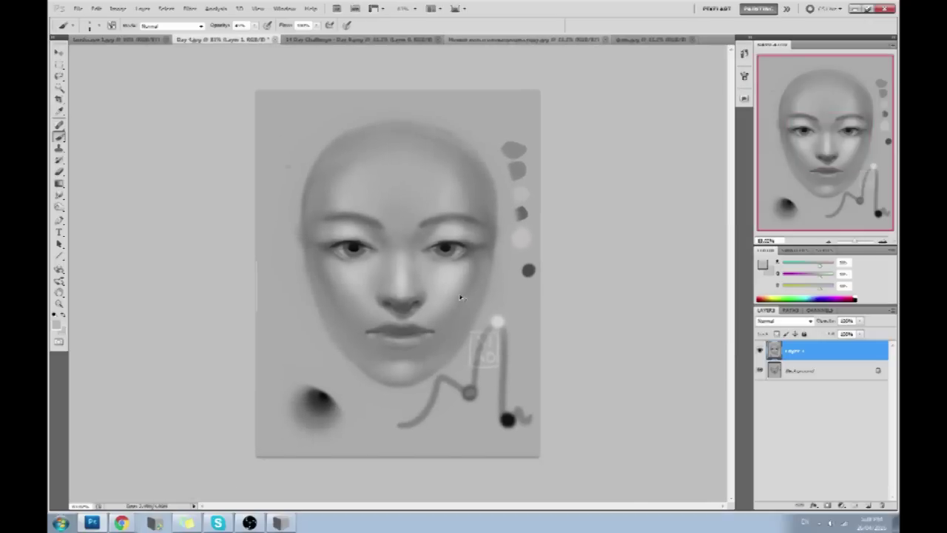
Add a new layer above Layer 1 and set its blend mode to Darken
{"action": "key", "text": "ctrl+plus"}
{"action": "key", "text": "ctrl+minus"}
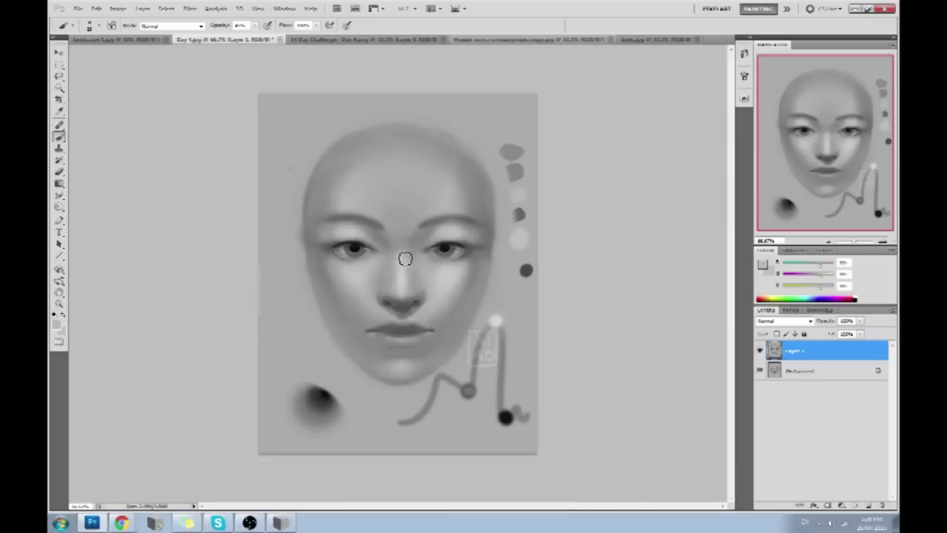
{"action": "left_click", "coordinate": [174, 30]}
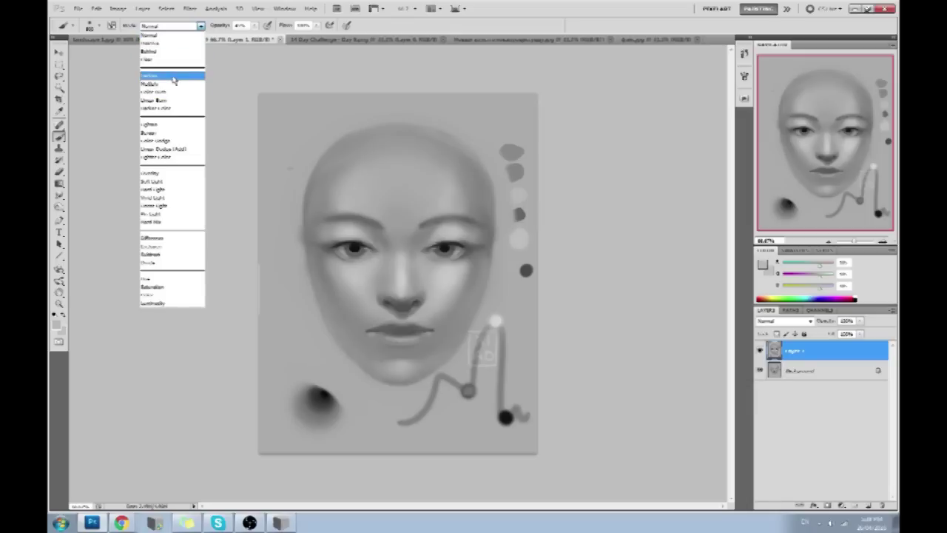
{"action": "left_click", "coordinate": [869, 507]}
{"action": "left_click", "coordinate": [870, 507]}
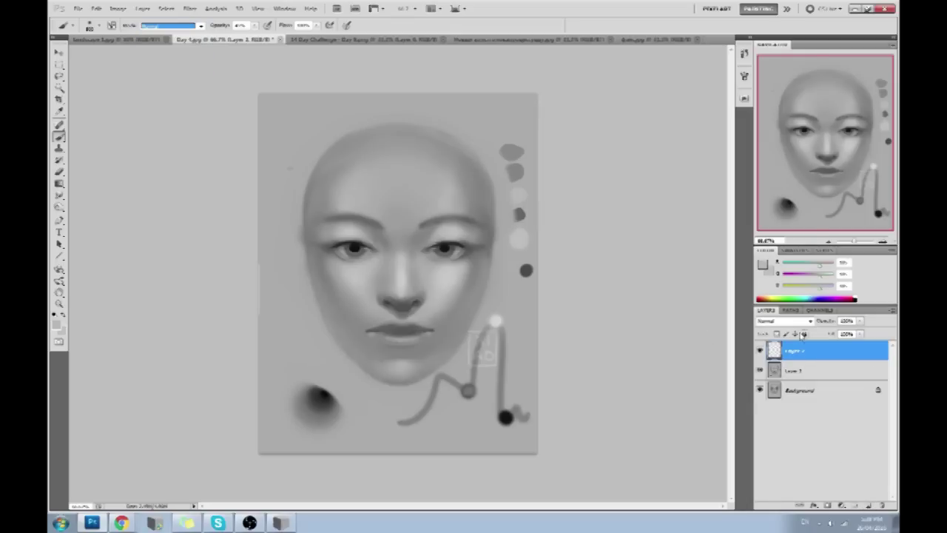
{"action": "left_click", "coordinate": [784, 320]}
{"action": "left_click", "coordinate": [774, 84]}
With the brush mode left at Normal, dab darker marks at the inner right eyebrow and nose
{"action": "left_click", "coordinate": [188, 27]}
{"action": "left_click", "coordinate": [268, 60]}
{"action": "left_click", "coordinate": [398, 196]}
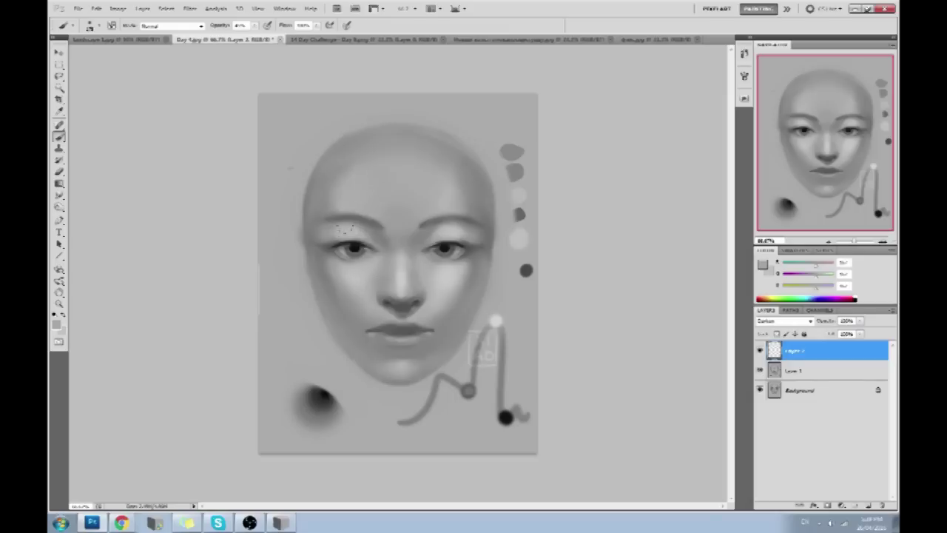
{"action": "left_click_drag", "start_coordinate": [419, 232], "coordinate": [426, 225]}
{"action": "left_click_drag", "start_coordinate": [392, 291], "coordinate": [422, 296]}
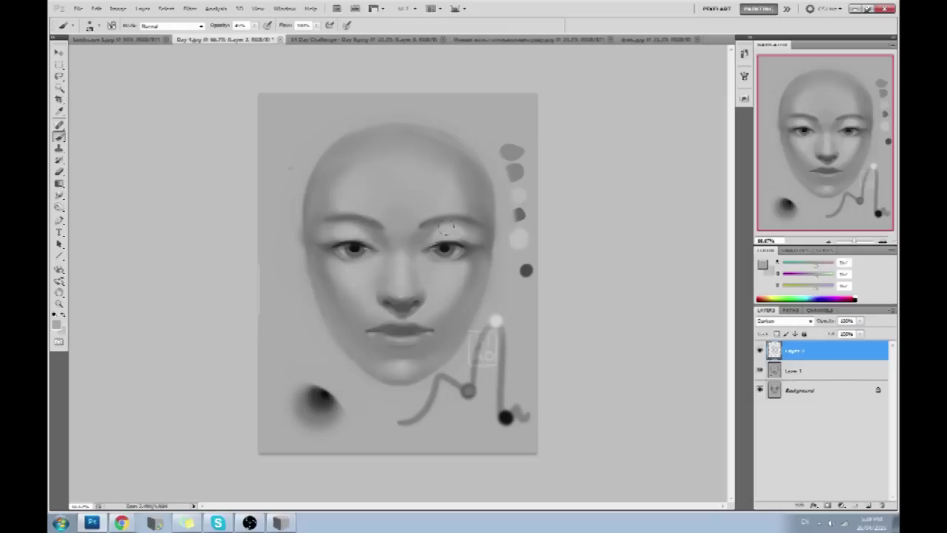
{"action": "key", "text": "e"}
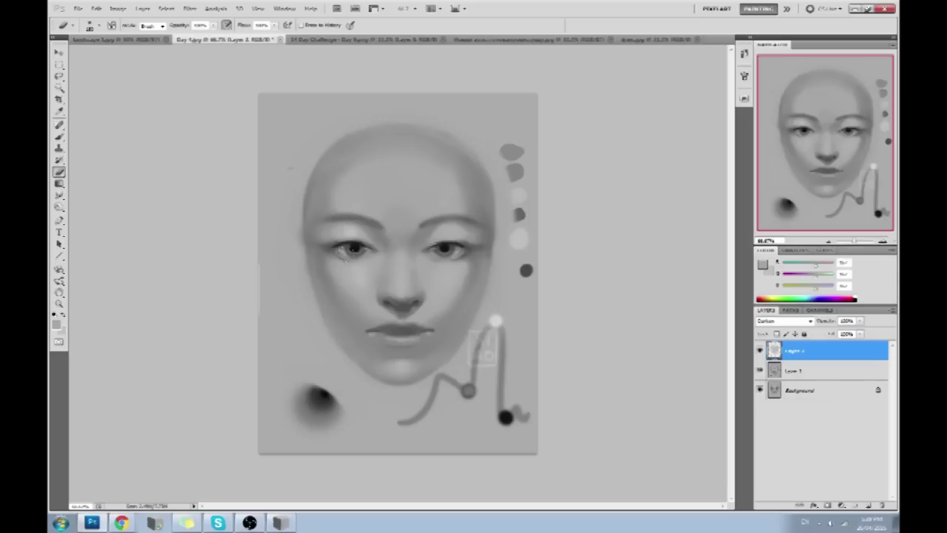
Erase to lighten the right cheek and the patch beside the nose, then smudge with sampled greys
{"action": "left_click_drag", "start_coordinate": [445, 276], "coordinate": [417, 292]}
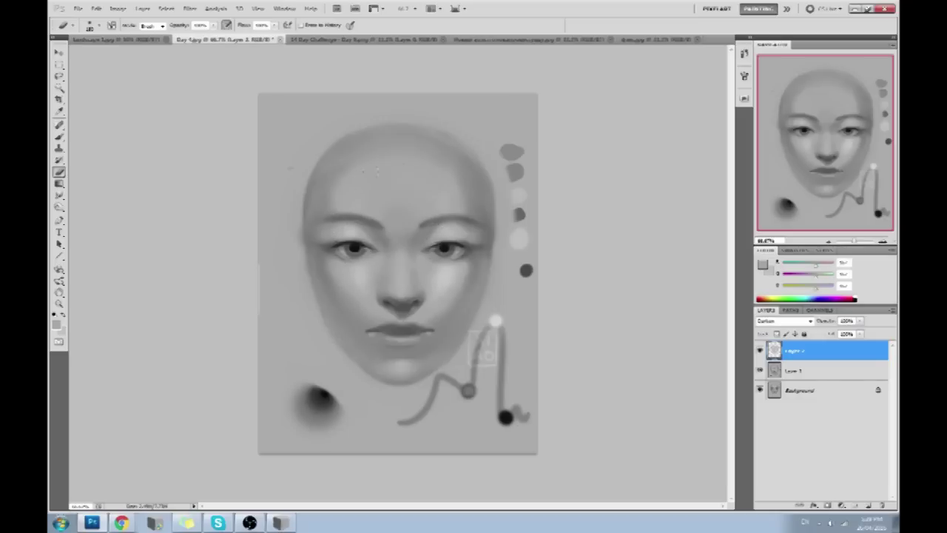
{"action": "left_click_drag", "start_coordinate": [399, 272], "coordinate": [402, 278]}
{"action": "key", "text": "b"}
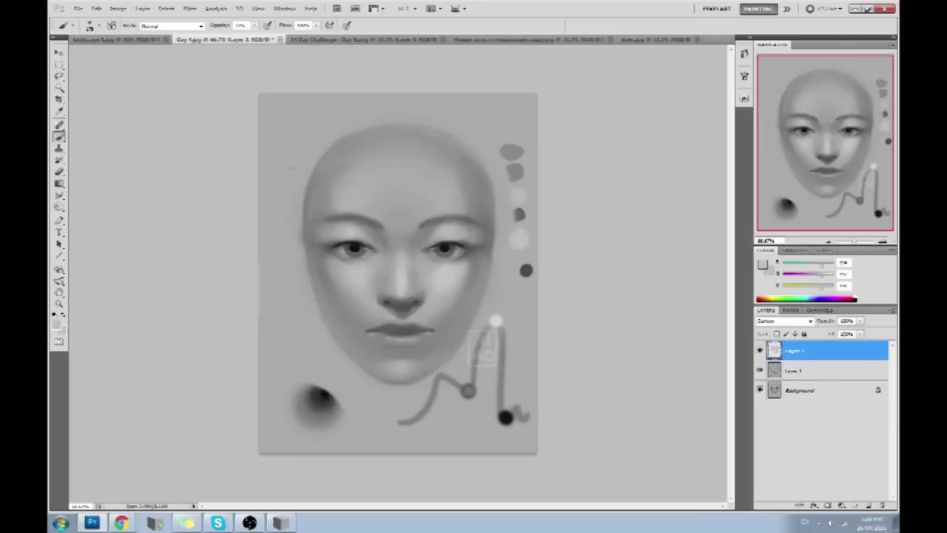
{"action": "left_click", "coordinate": [398, 263], "text": "alt"}
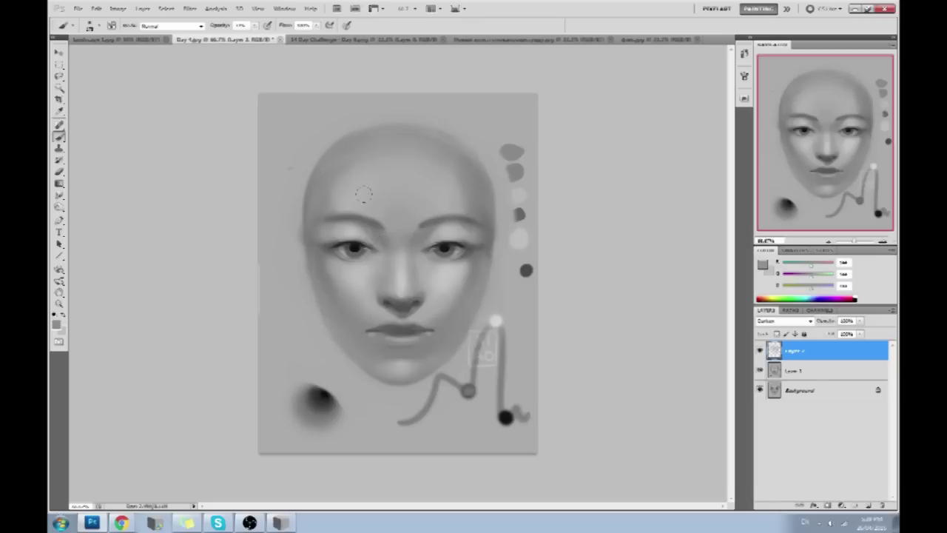
{"action": "left_click", "coordinate": [333, 218], "text": "alt"}
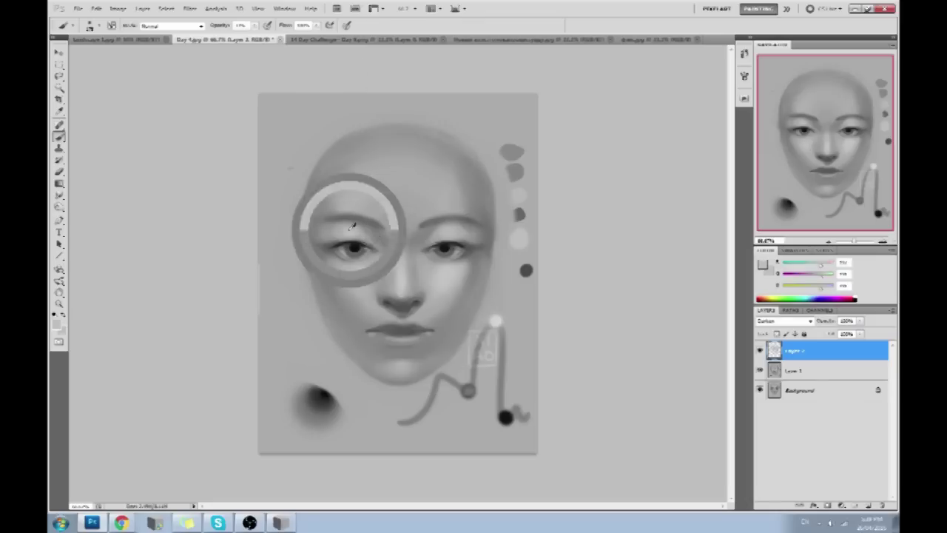
{"action": "left_click", "coordinate": [59, 195]}
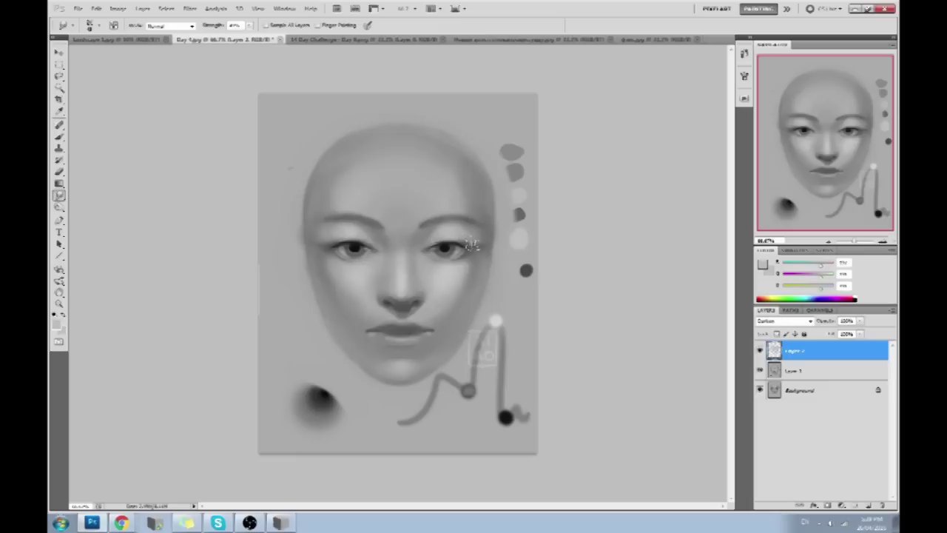
{"action": "key", "text": "b"}
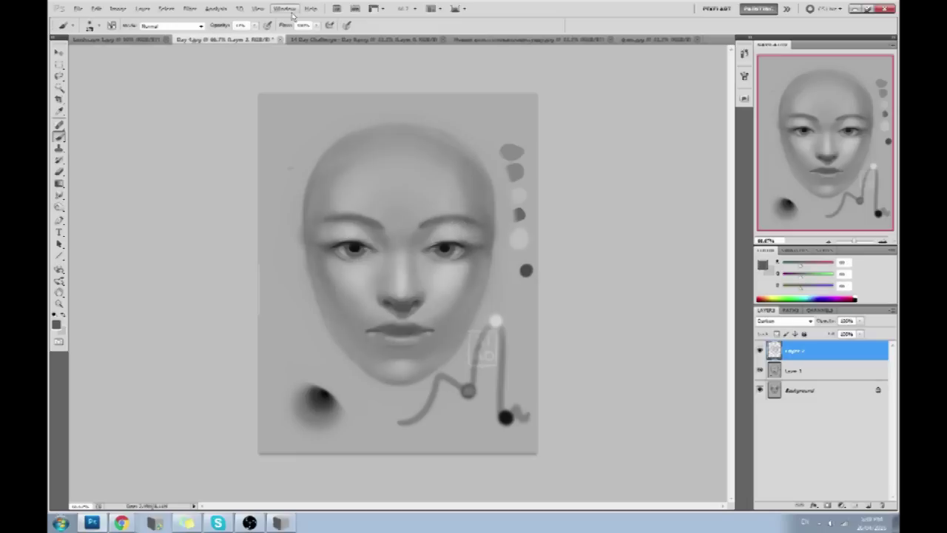
Merge Layer 2 down into Layer 1 and darken the right upper eyelid
{"action": "right_click", "coordinate": [840, 346]}
{"action": "left_click", "coordinate": [814, 334]}
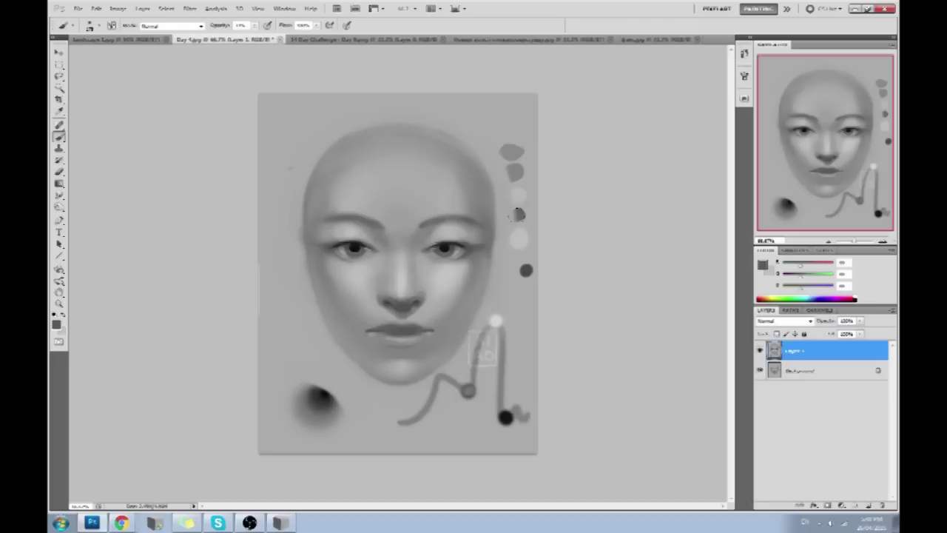
{"action": "left_click_drag", "start_coordinate": [459, 223], "coordinate": [465, 222]}
{"action": "left_click", "coordinate": [280, 523]}
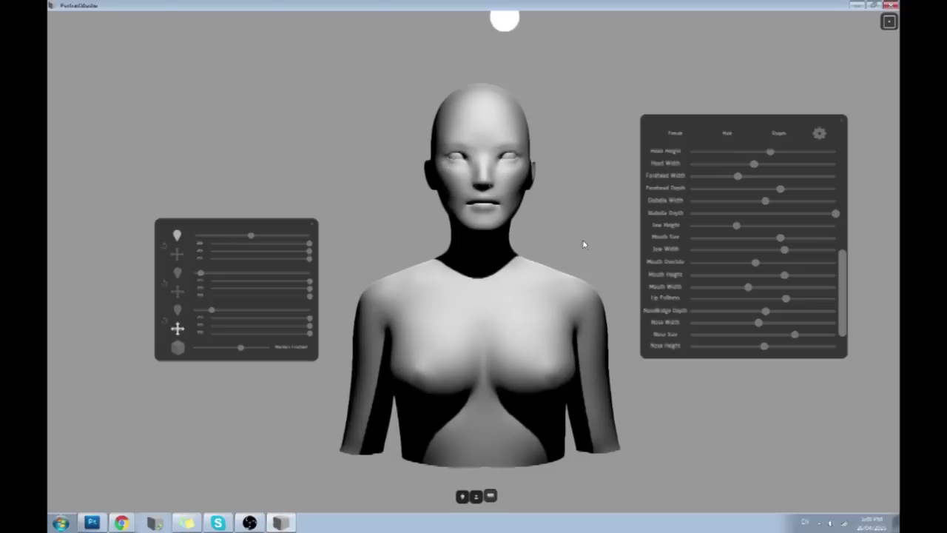
Orbit the bald female bust through side and tilted views, then reset it to front view
{"action": "left_click_drag", "start_coordinate": [583, 203], "coordinate": [310, 221]}
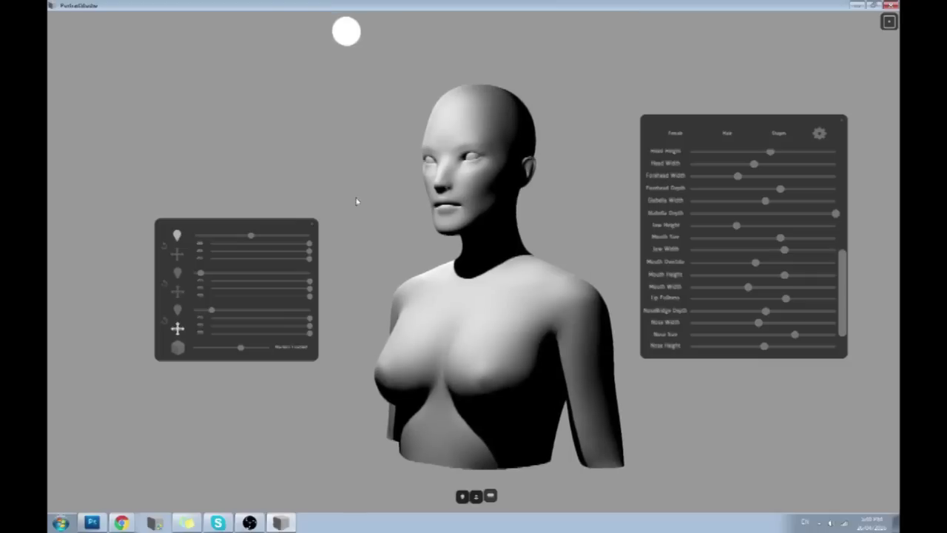
{"action": "left_click_drag", "start_coordinate": [430, 123], "coordinate": [524, 222]}
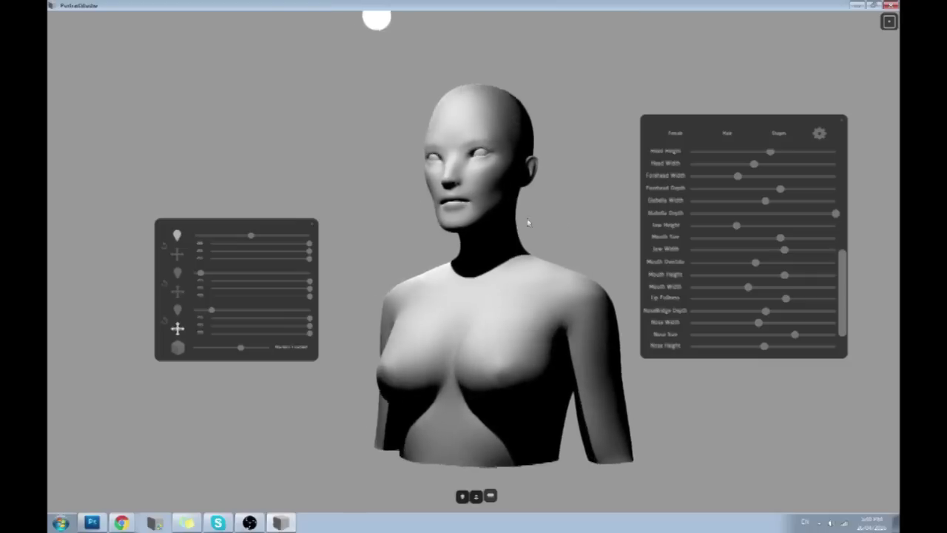
{"action": "left_click_drag", "start_coordinate": [606, 221], "coordinate": [634, 259]}
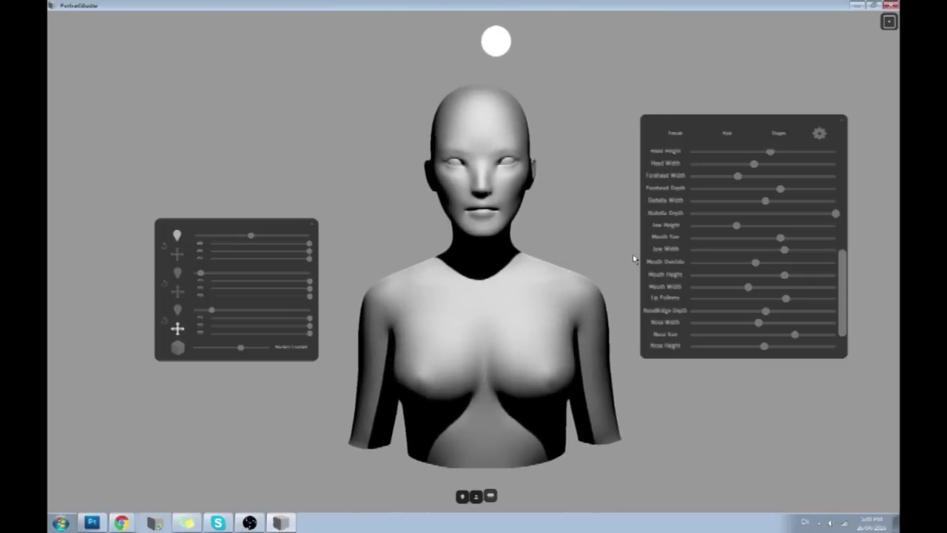
{"action": "mouse_move", "coordinate": [560, 170]}
{"action": "left_mouse_down"}
{"action": "mouse_move", "coordinate": [560, 144]}
{"action": "mouse_move", "coordinate": [370, 359]}
{"action": "mouse_move", "coordinate": [470, 185]}
{"action": "left_mouse_up"}
{"action": "left_click_drag", "start_coordinate": [397, 172], "coordinate": [480, 142]}
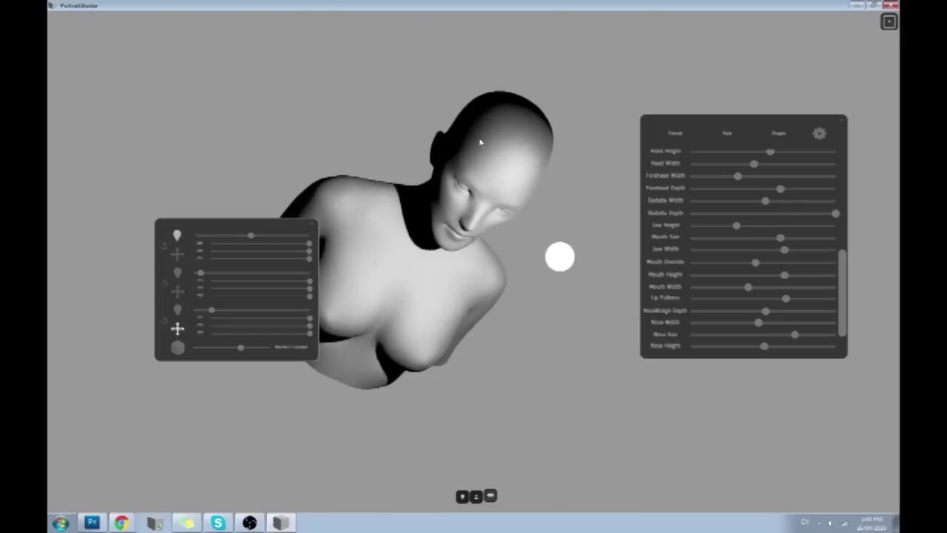
{"action": "key", "text": "r"}
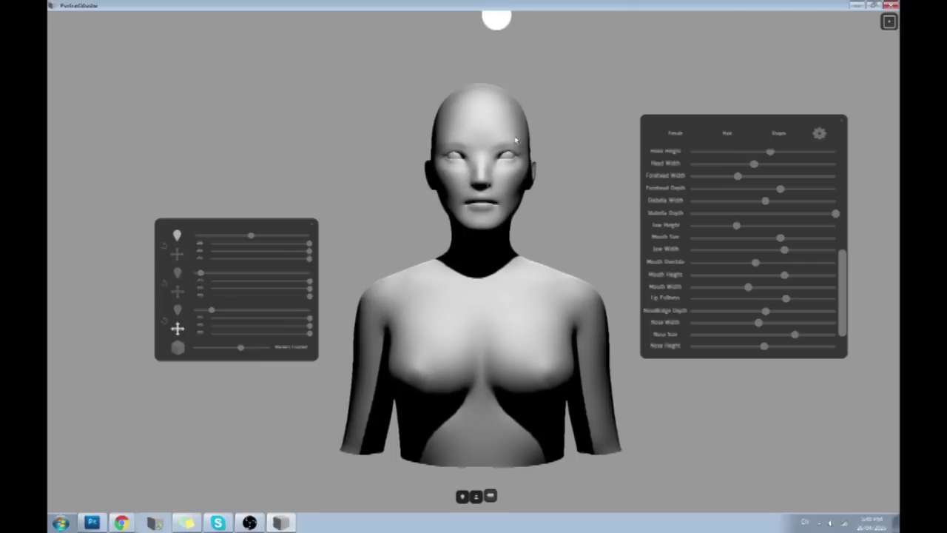
Sample skin greys around the forehead, brows, eyes and cheeks of the face painting
{"action": "left_click", "coordinate": [91, 523]}
{"action": "left_click", "coordinate": [296, 210], "text": "alt"}
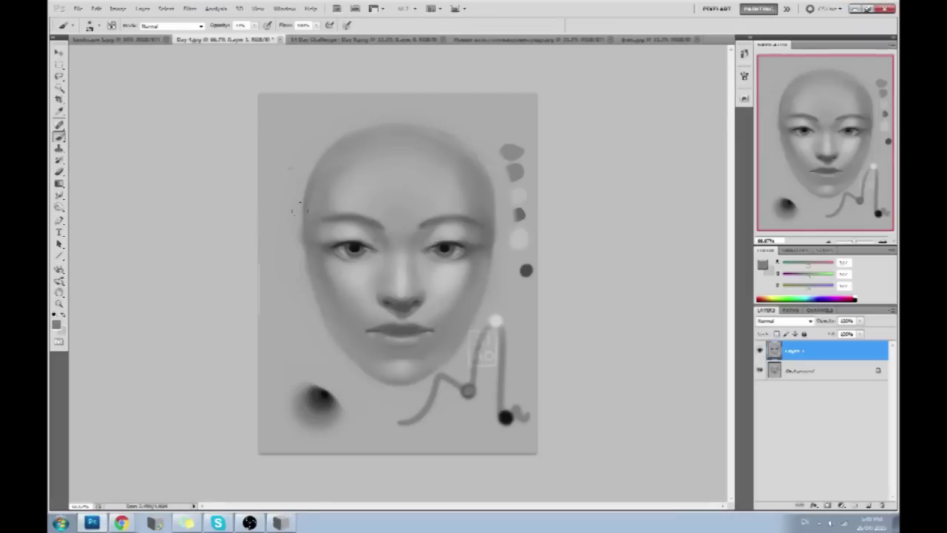
{"action": "left_click", "coordinate": [459, 229], "text": "alt"}
{"action": "left_click", "coordinate": [444, 214], "text": "alt"}
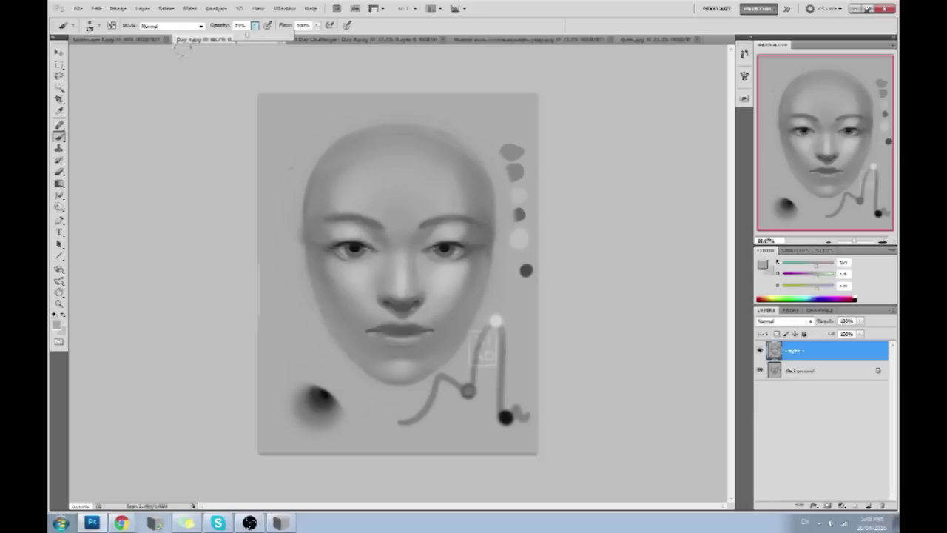
{"action": "left_click", "coordinate": [342, 197], "text": "alt"}
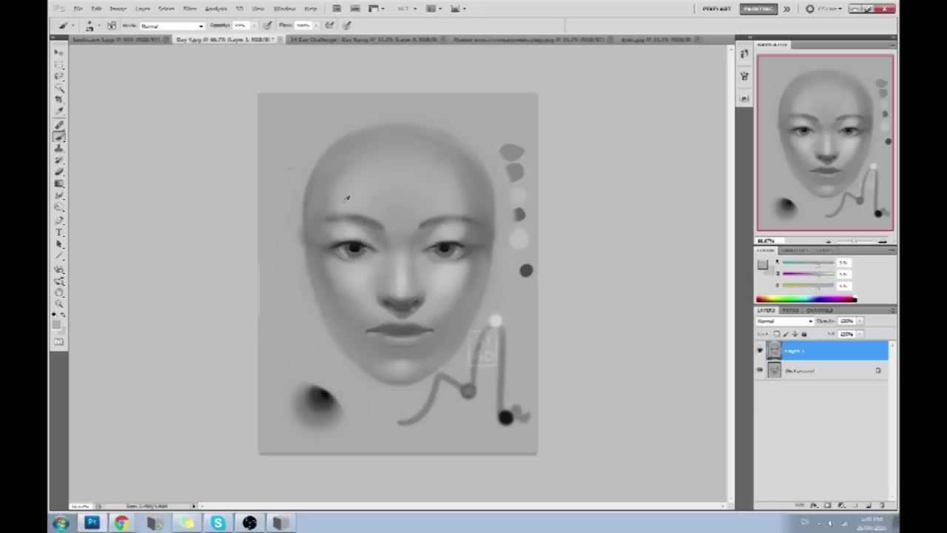
{"action": "left_click", "coordinate": [311, 204], "text": "alt"}
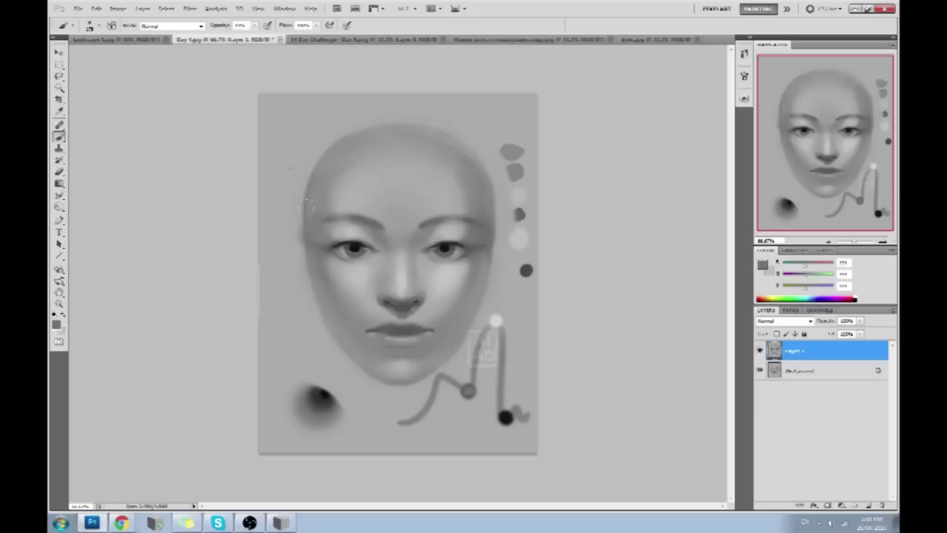
{"action": "left_click", "coordinate": [301, 205], "text": "alt"}
{"action": "left_click", "coordinate": [486, 209], "text": "alt"}
{"action": "left_click", "coordinate": [468, 184], "text": "alt"}
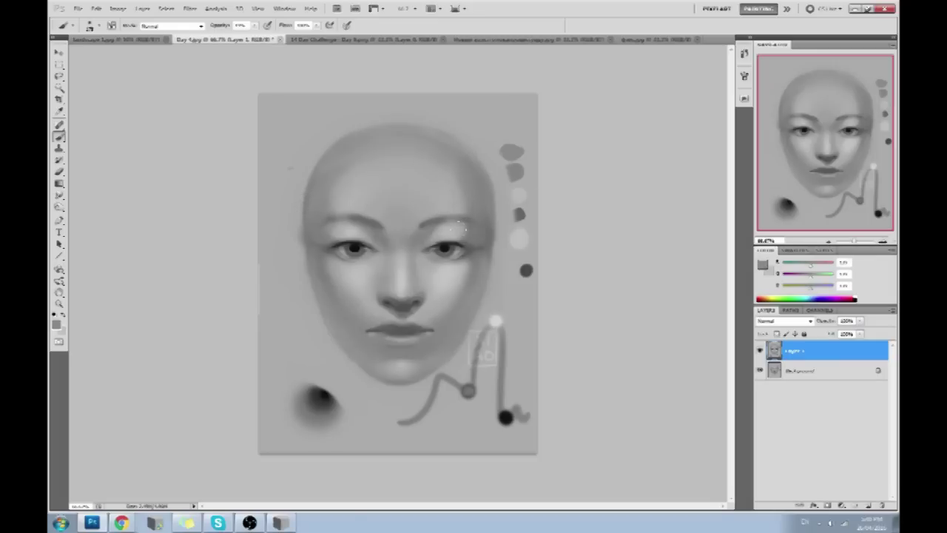
{"action": "left_click", "coordinate": [476, 259], "text": "alt"}
{"action": "left_click", "coordinate": [453, 287], "text": "alt"}
{"action": "left_click", "coordinate": [322, 270], "text": "alt"}
Paint background grey over the dark blob, the squiggle and dots, and the colour swatches
{"action": "left_click", "coordinate": [289, 345], "text": "alt"}
{"action": "left_click_drag", "start_coordinate": [318, 407], "coordinate": [269, 391]}
{"action": "mouse_move", "coordinate": [510, 342]}
{"action": "left_mouse_down"}
{"action": "mouse_move", "coordinate": [466, 389]}
{"action": "mouse_move", "coordinate": [419, 414]}
{"action": "mouse_move", "coordinate": [380, 407]}
{"action": "mouse_move", "coordinate": [534, 377]}
{"action": "left_mouse_up"}
{"action": "left_click_drag", "start_coordinate": [509, 148], "coordinate": [524, 272]}
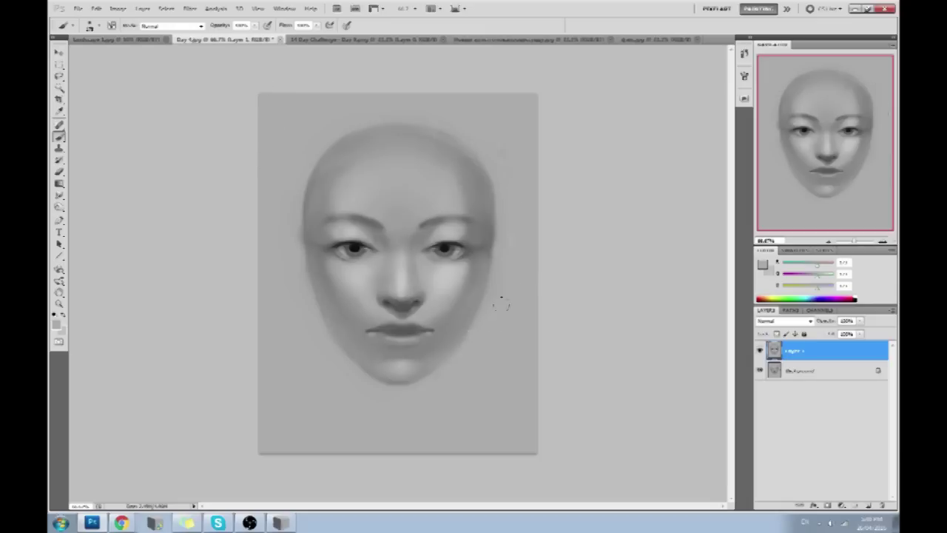
{"action": "key", "text": "ctrl+a"}
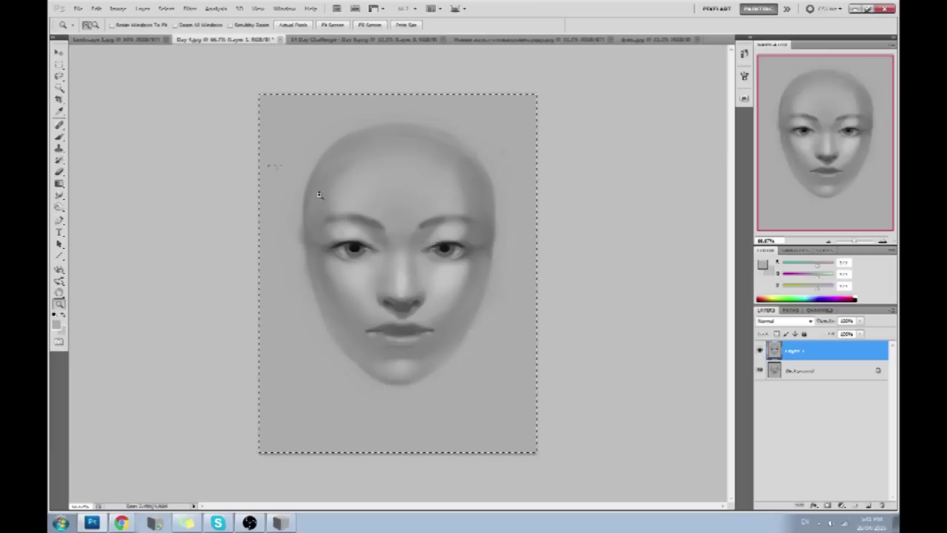
{"action": "key", "text": "ctrl+plus"}
{"action": "key", "text": "ctrl+plus"}
Deselect the canvas, zoom in closely on the nose, and set a near-black foreground colour
{"action": "key", "text": "d"}
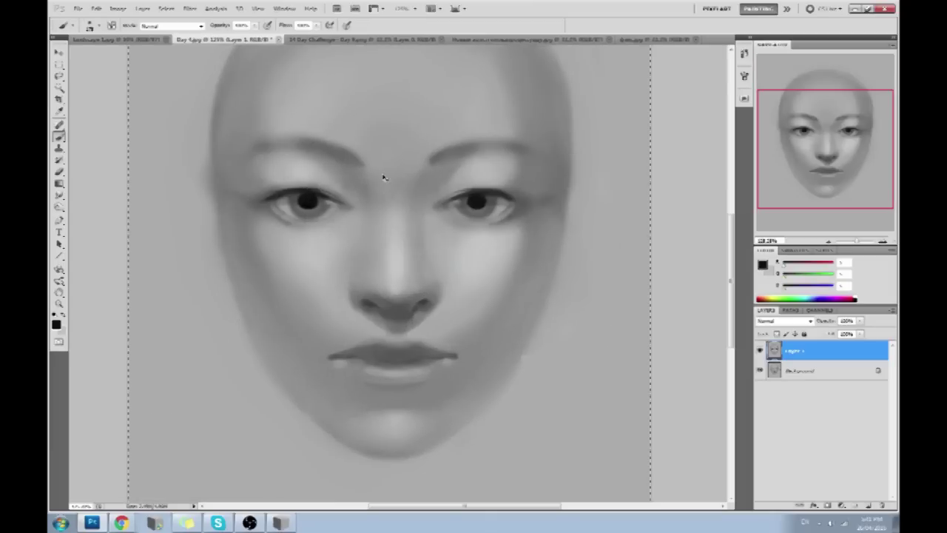
{"action": "right_click", "coordinate": [469, 230]}
{"action": "left_click", "coordinate": [485, 235]}
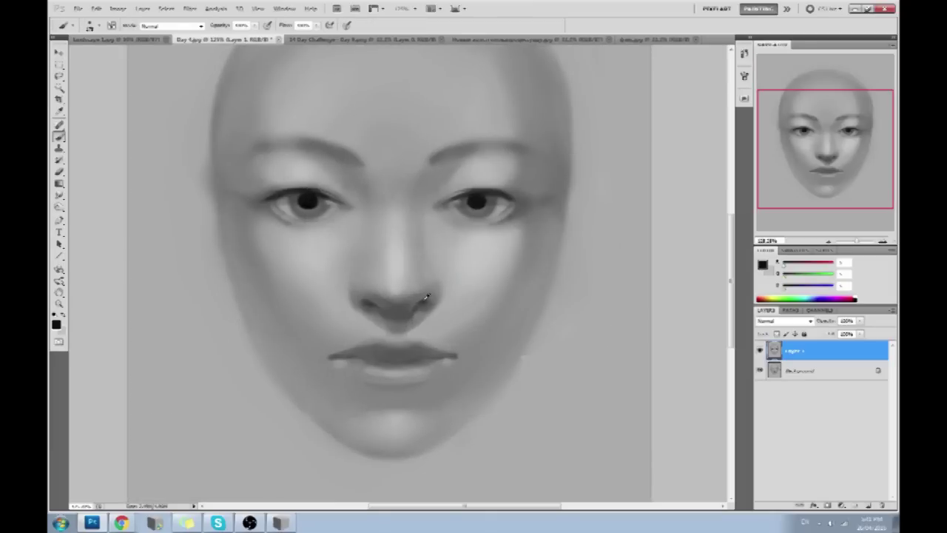
{"action": "left_click_drag", "start_coordinate": [469, 328], "coordinate": [486, 277]}
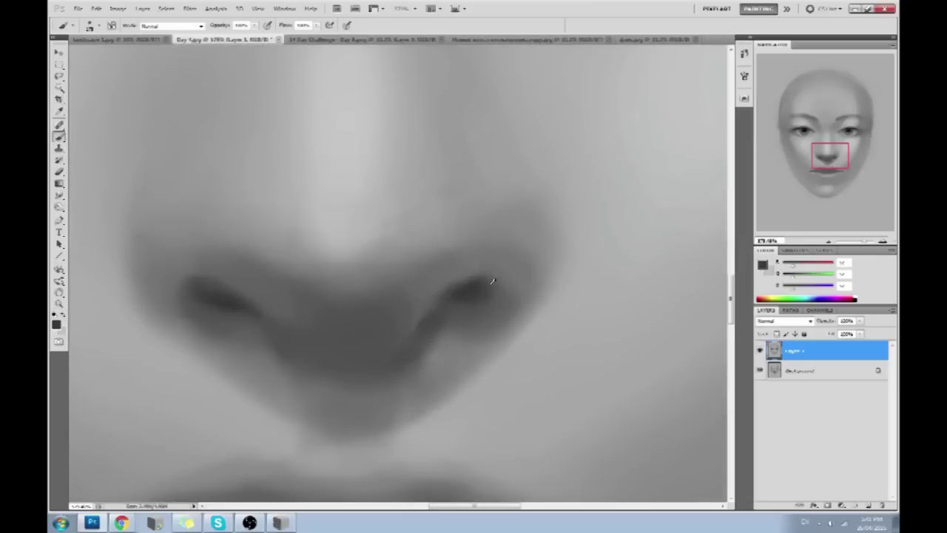
{"action": "left_click", "coordinate": [762, 265]}
{"action": "left_click", "coordinate": [846, 105]}
Darken both nostrils and paint a light grey stroke below the left nostril
{"action": "mouse_move", "coordinate": [460, 275]}
{"action": "left_mouse_down"}
{"action": "mouse_move", "coordinate": [466, 282]}
{"action": "mouse_move", "coordinate": [459, 276]}
{"action": "left_mouse_up"}
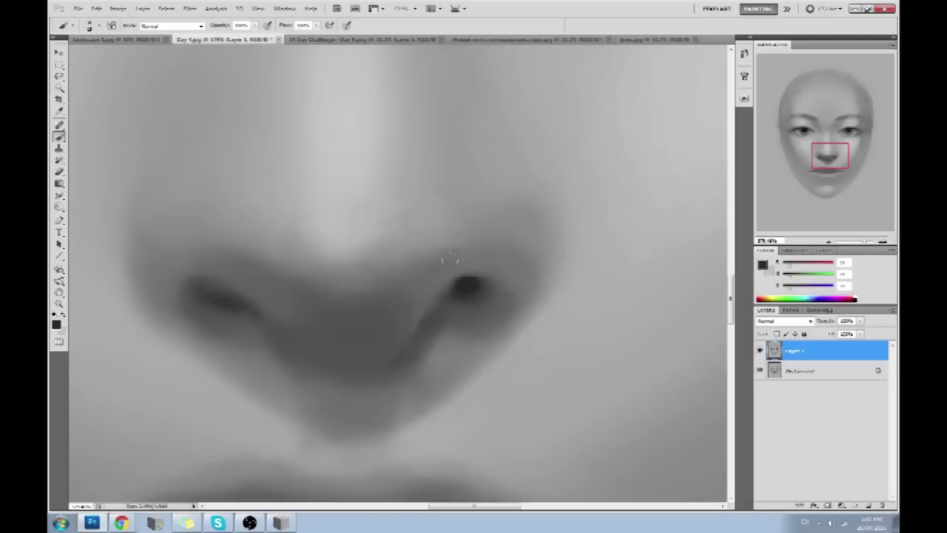
{"action": "left_click_drag", "start_coordinate": [194, 280], "coordinate": [211, 284]}
{"action": "left_click", "coordinate": [467, 256], "text": "alt"}
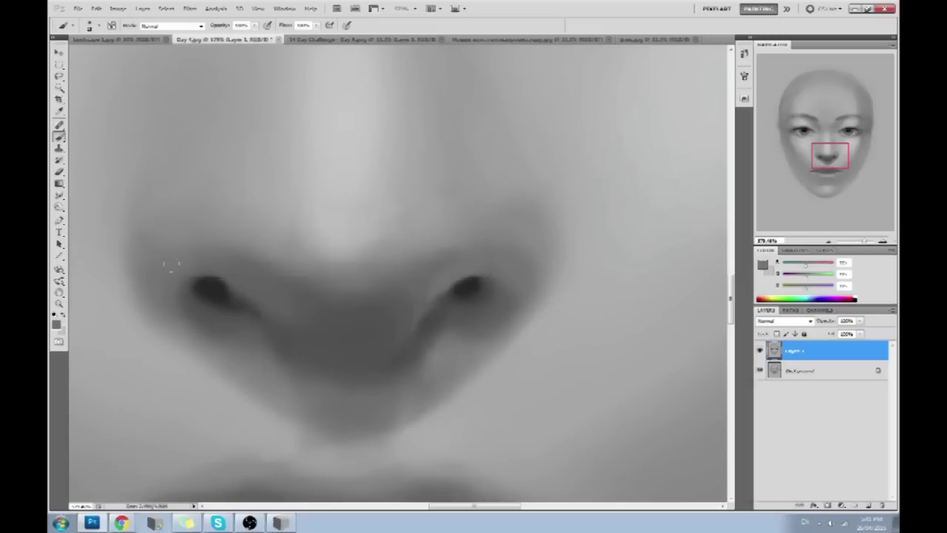
{"action": "left_click", "coordinate": [234, 298], "text": "alt"}
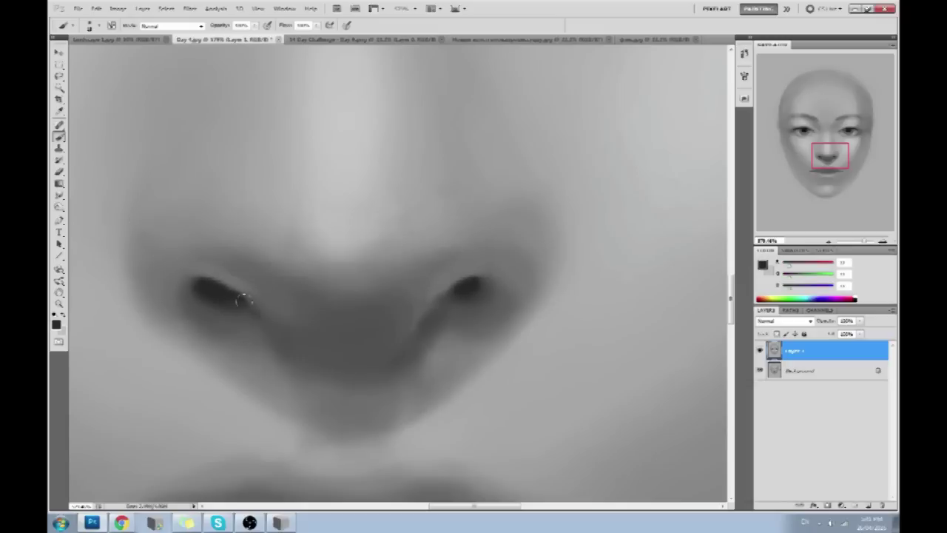
{"action": "scroll", "coordinate": [497, 258], "scroll_direction": "down", "scroll_amount": 3}
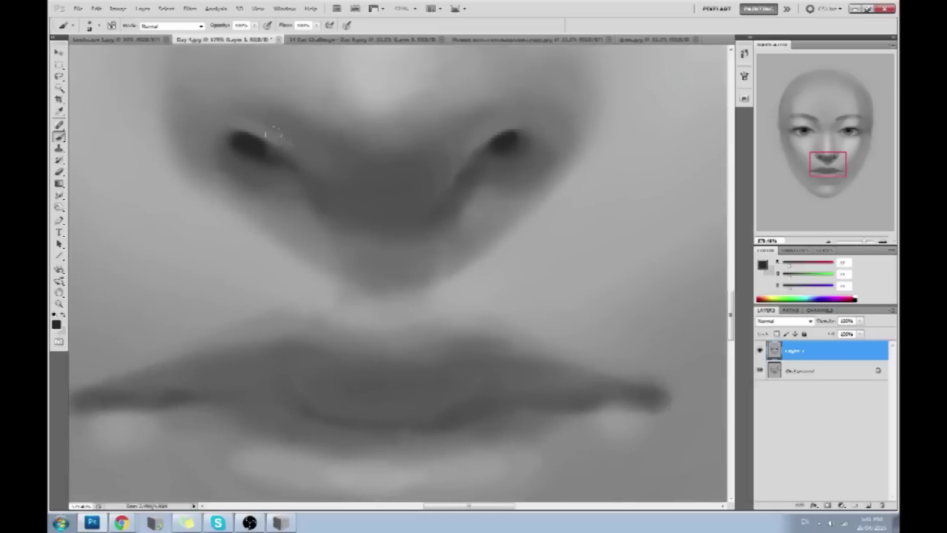
{"action": "left_click", "coordinate": [314, 154], "text": "alt"}
{"action": "left_click_drag", "start_coordinate": [311, 168], "coordinate": [378, 192]}
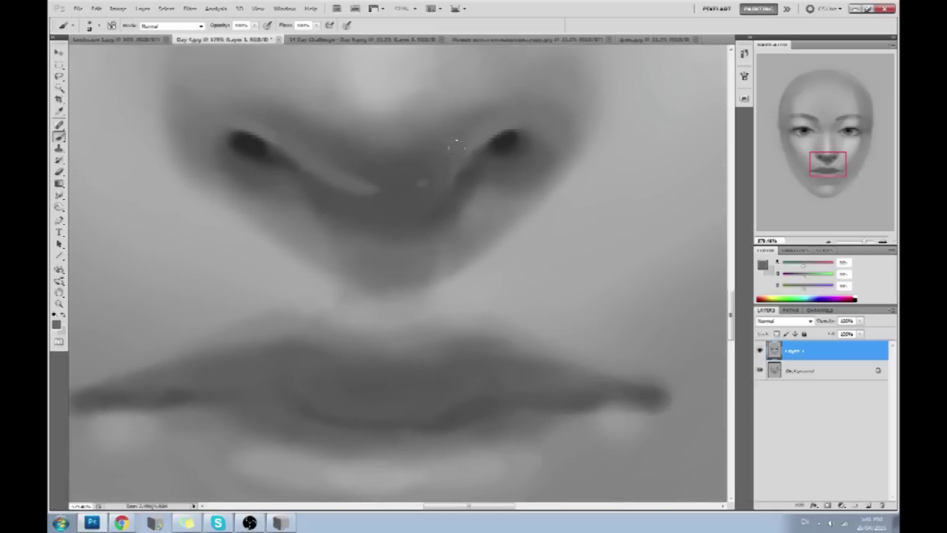
{"action": "key", "text": "ctrl+0"}
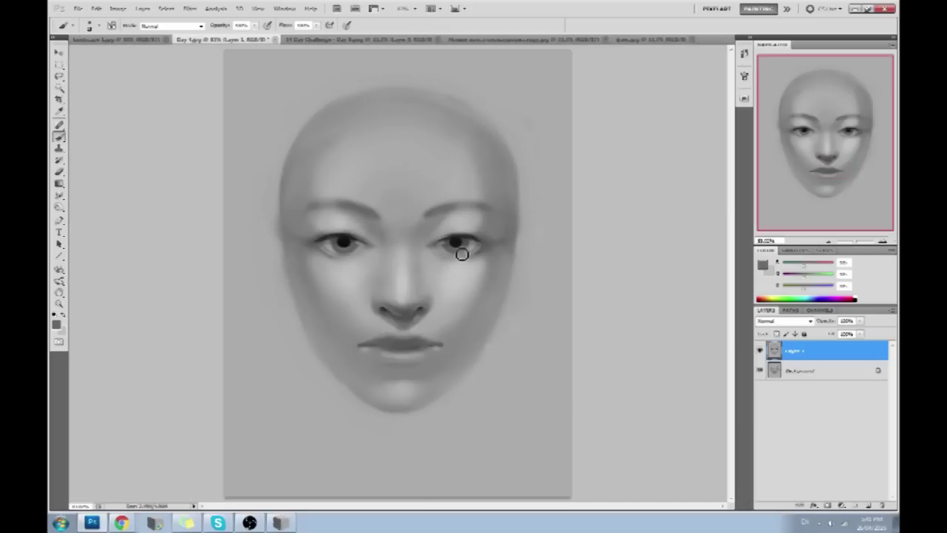
Lower brush opacity to about 40% and darken the left lip corner with a sampled grey
{"action": "left_click_drag", "start_coordinate": [255, 26], "coordinate": [227, 38]}
{"action": "left_click", "coordinate": [418, 318]}
{"action": "left_click", "coordinate": [408, 315], "text": "alt"}
{"action": "left_click", "coordinate": [385, 306], "text": "alt"}
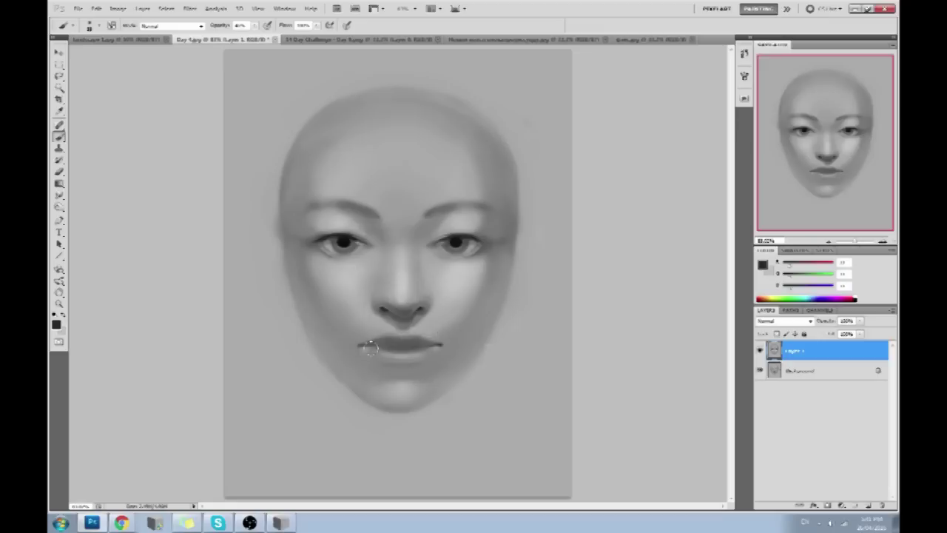
{"action": "left_click", "coordinate": [359, 344]}
At 10% opacity, shade both lip corners with faint greys sampled around them
{"action": "key", "text": "1"}
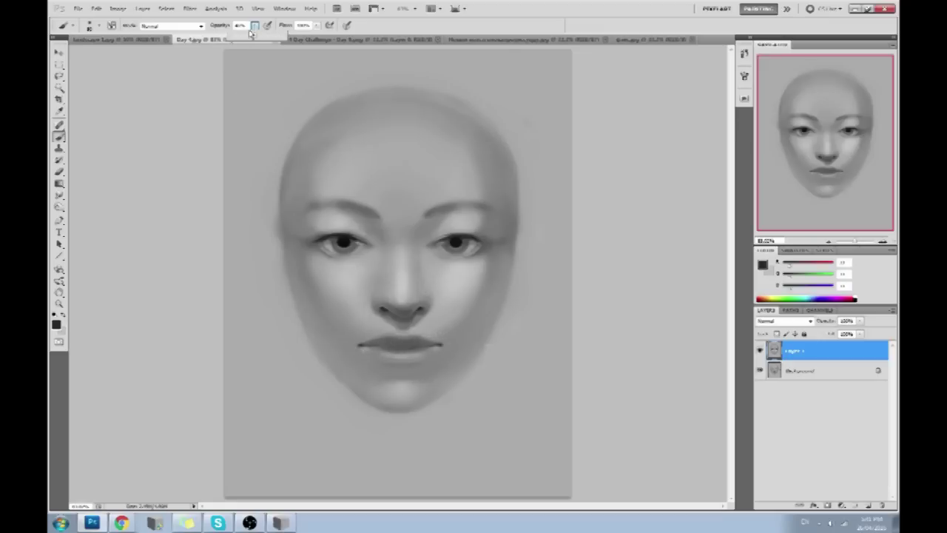
{"action": "left_click", "coordinate": [365, 341], "text": "alt"}
{"action": "left_click", "coordinate": [362, 341], "text": "alt"}
{"action": "left_click", "coordinate": [346, 338], "text": "alt"}
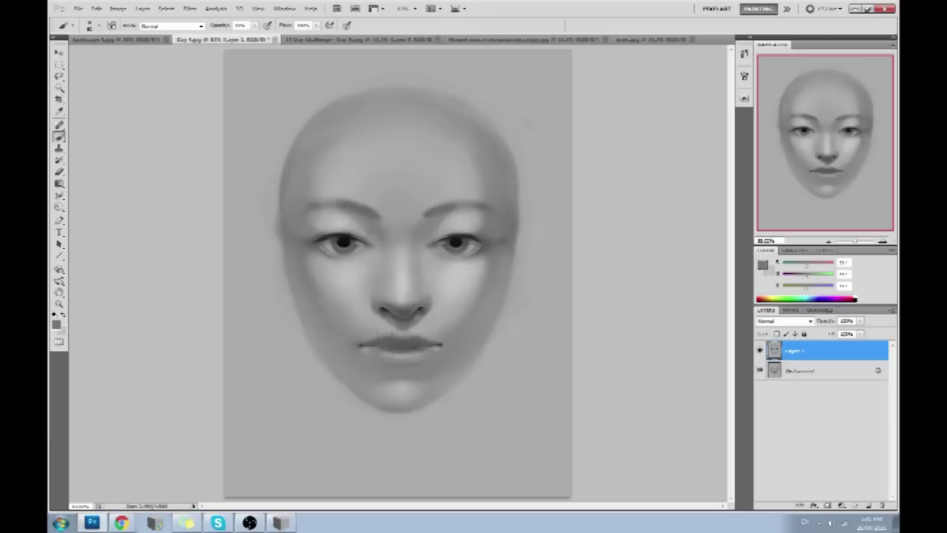
{"action": "left_click", "coordinate": [442, 330], "text": "alt"}
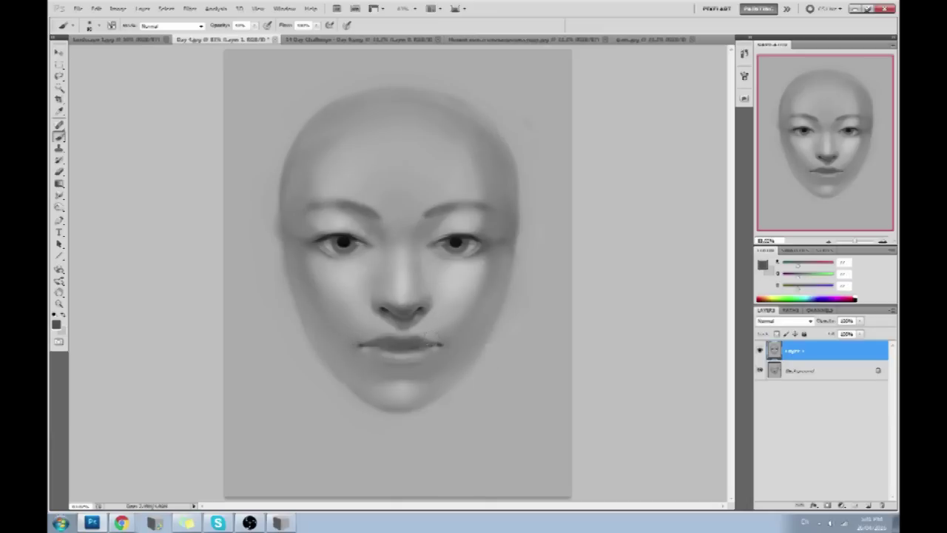
{"action": "left_click", "coordinate": [443, 342], "text": "alt"}
{"action": "left_click", "coordinate": [447, 341], "text": "alt"}
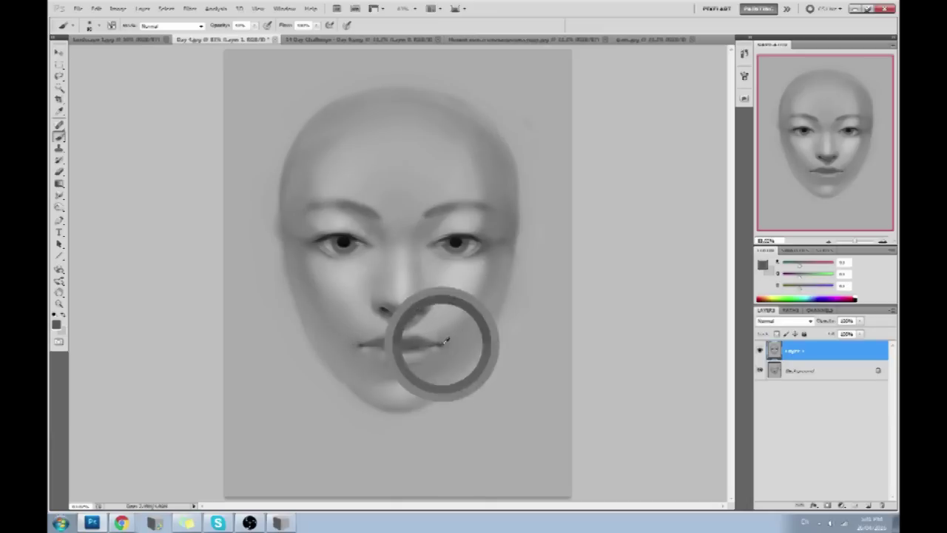
{"action": "left_click", "coordinate": [361, 340], "text": "alt"}
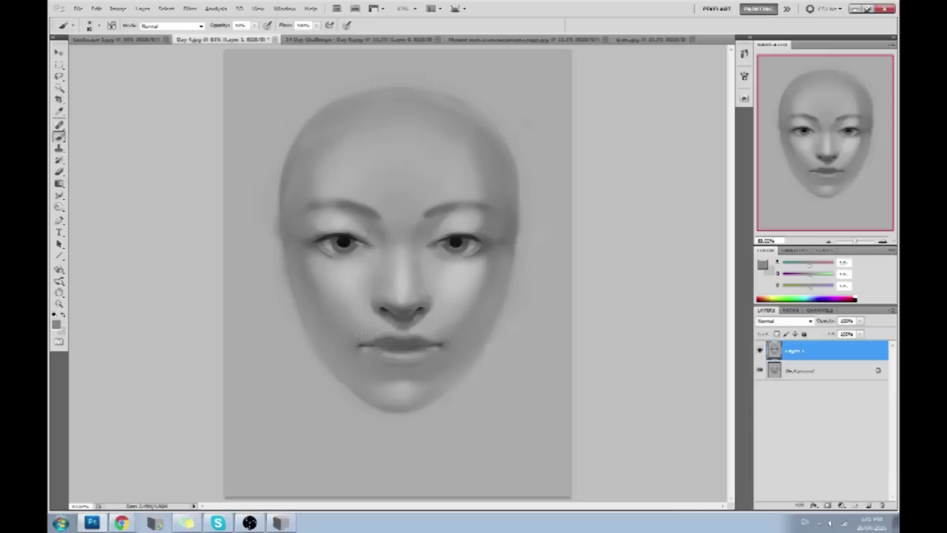
{"action": "left_click", "coordinate": [438, 330], "text": "alt"}
Sample further greys from the nostril shadow, lips and nose bridge for soft lip shading
{"action": "left_click", "coordinate": [423, 305], "text": "alt"}
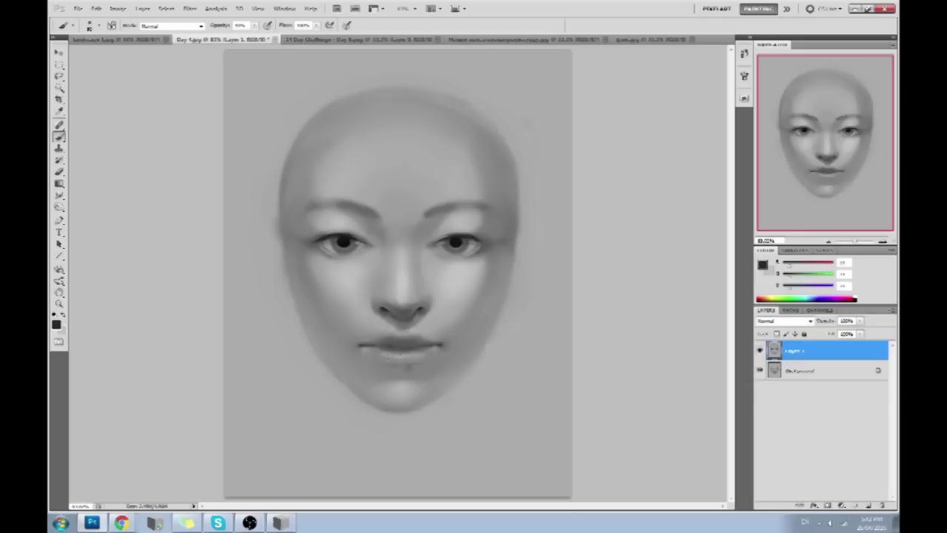
{"action": "left_click", "coordinate": [395, 367], "text": "alt"}
{"action": "left_click", "coordinate": [404, 344], "text": "alt"}
{"action": "left_click", "coordinate": [407, 385], "text": "alt"}
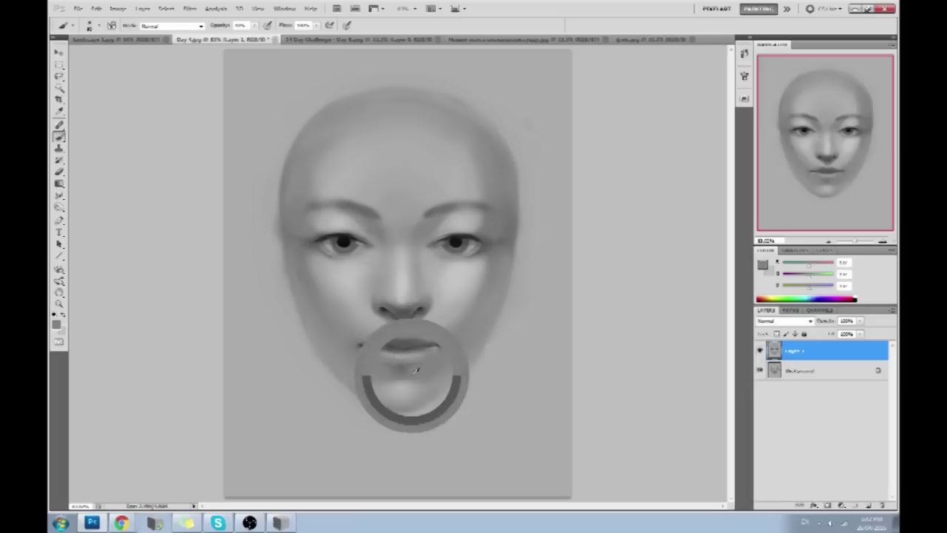
{"action": "left_click", "coordinate": [405, 362], "text": "alt"}
{"action": "left_click", "coordinate": [389, 327], "text": "alt"}
{"action": "left_click", "coordinate": [396, 276], "text": "alt"}
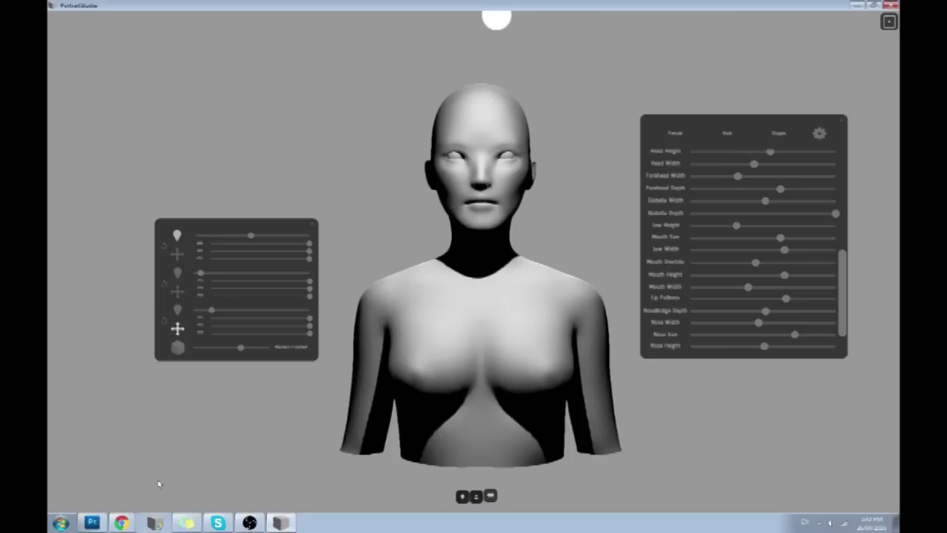
Rotate the bust to side profile and back to front, then return to the Photoshop painting
{"action": "left_click_drag", "start_coordinate": [640, 212], "coordinate": [328, 197]}
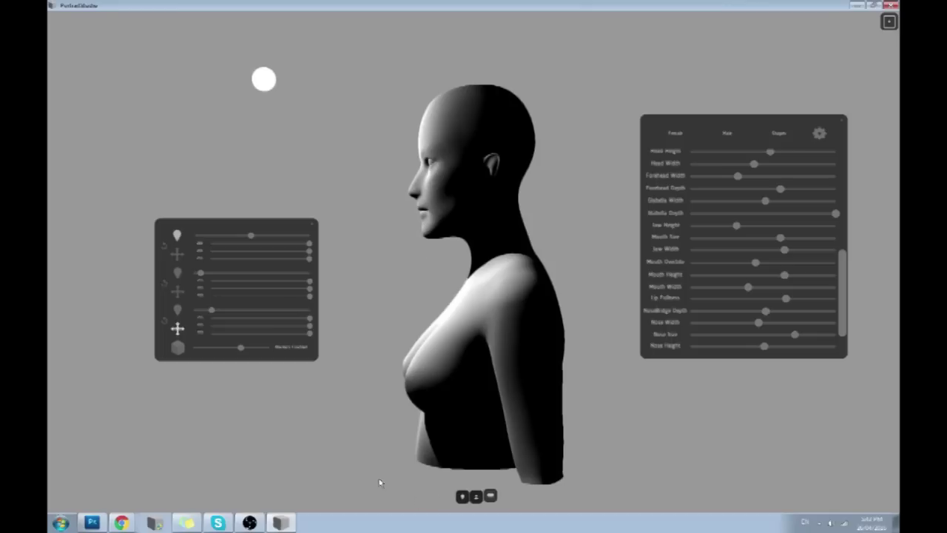
{"action": "left_click_drag", "start_coordinate": [444, 247], "coordinate": [672, 264]}
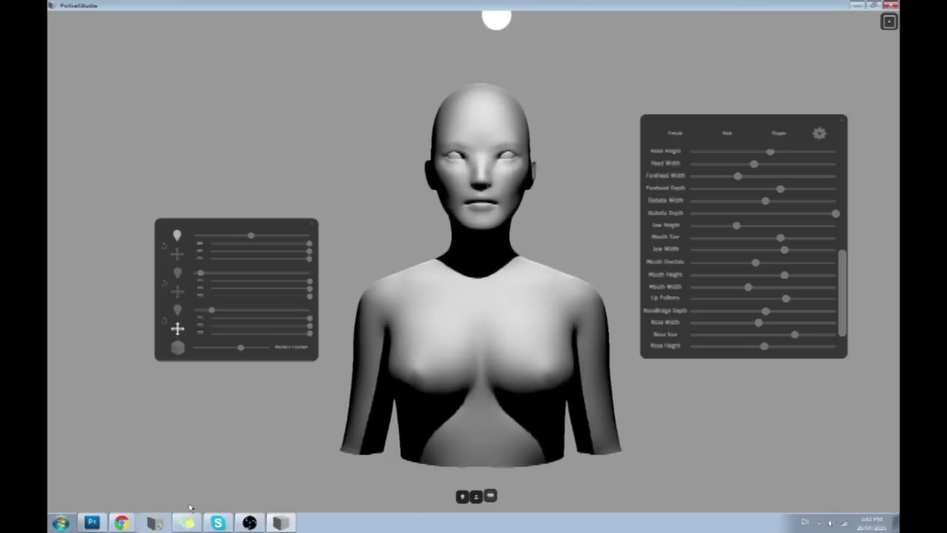
{"action": "left_click", "coordinate": [91, 523]}
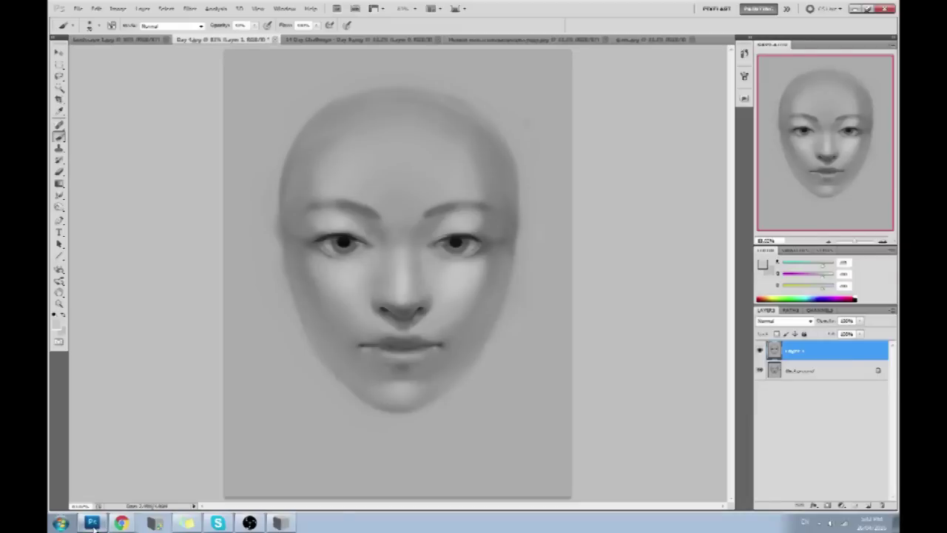
Brighten the nose bridge with the Dodge tool using a different brush tip and lowered exposure
{"action": "left_click", "coordinate": [406, 279]}
{"action": "left_click", "coordinate": [59, 208]}
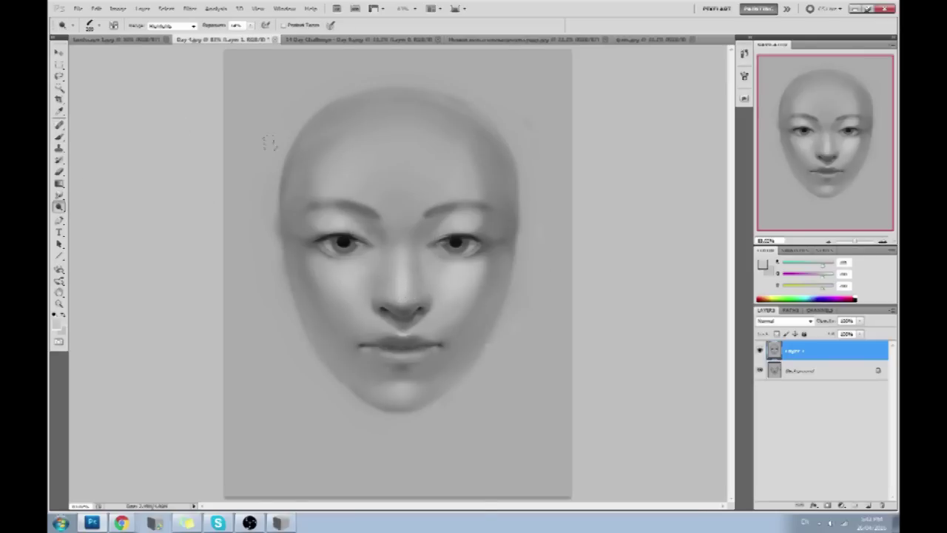
{"action": "right_click", "coordinate": [296, 172]}
{"action": "double_click", "coordinate": [409, 429]}
{"action": "left_click", "coordinate": [245, 26]}
{"action": "left_click_drag", "start_coordinate": [233, 40], "coordinate": [221, 40]}
{"action": "left_click_drag", "start_coordinate": [402, 275], "coordinate": [401, 296]}
{"action": "left_click", "coordinate": [250, 25]}
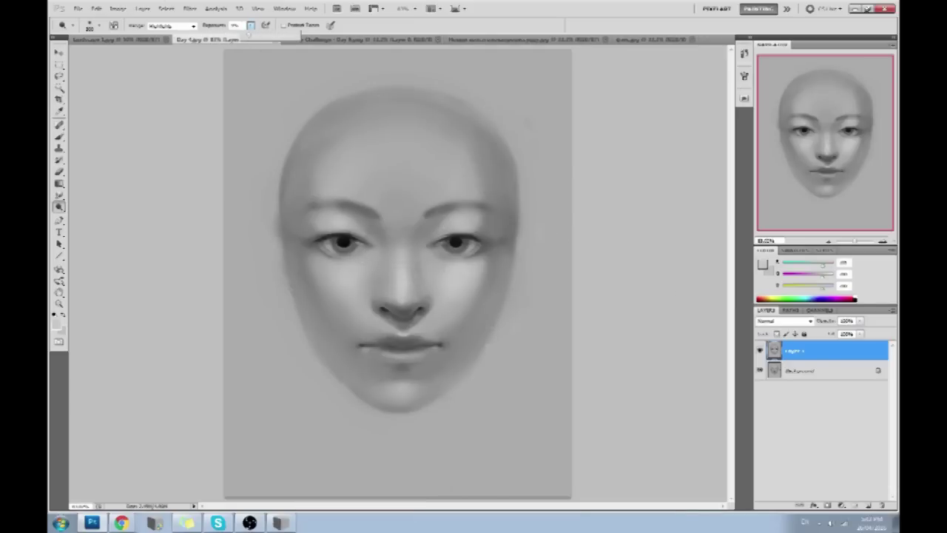
{"action": "left_click", "coordinate": [249, 35]}
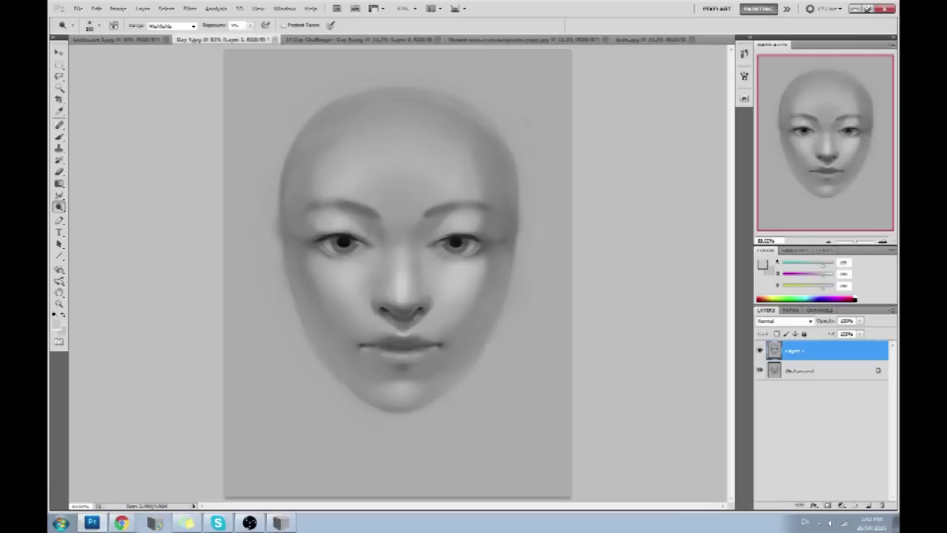
Sample forehead, brow and nose-tip greys with the brush, then select the whole canvas
{"action": "key", "text": "b"}
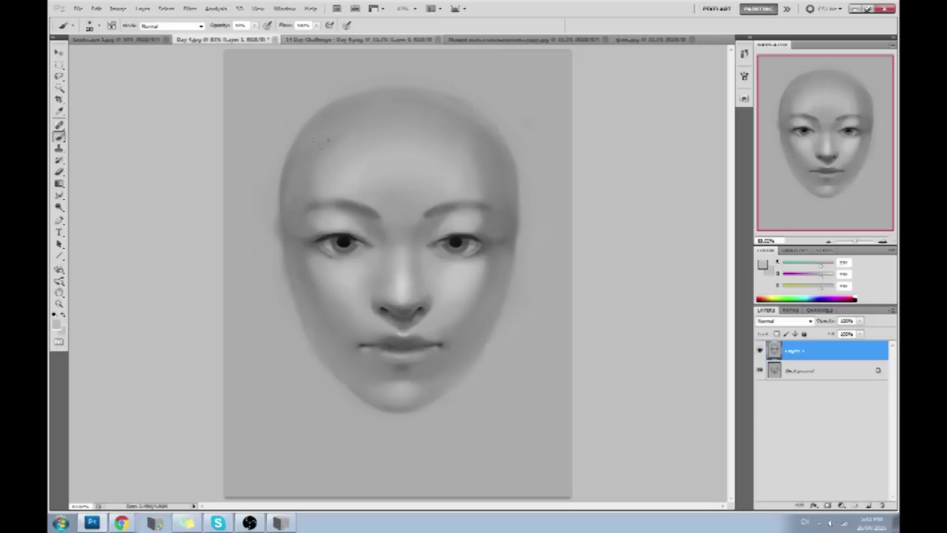
{"action": "left_click", "coordinate": [339, 198], "text": "alt"}
{"action": "left_click", "coordinate": [471, 224], "text": "alt"}
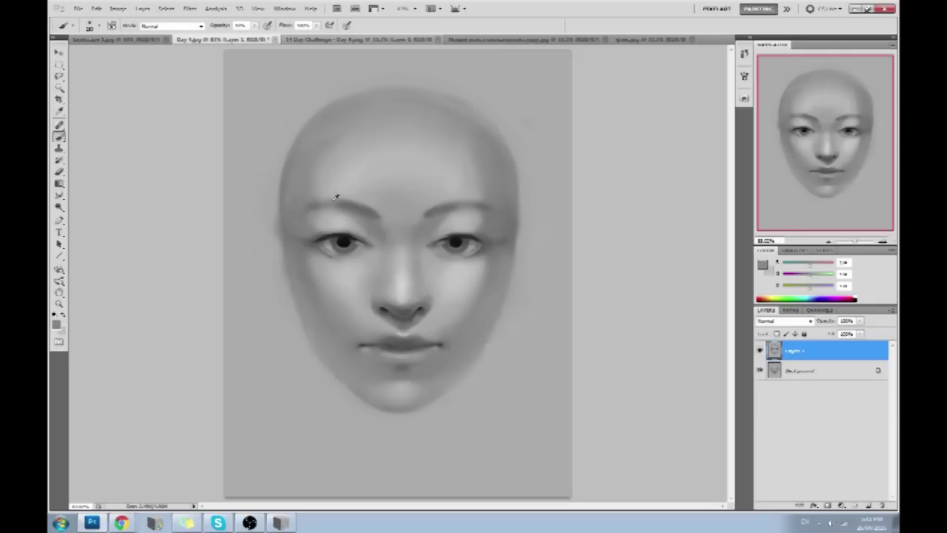
{"action": "left_click", "coordinate": [405, 285], "text": "alt"}
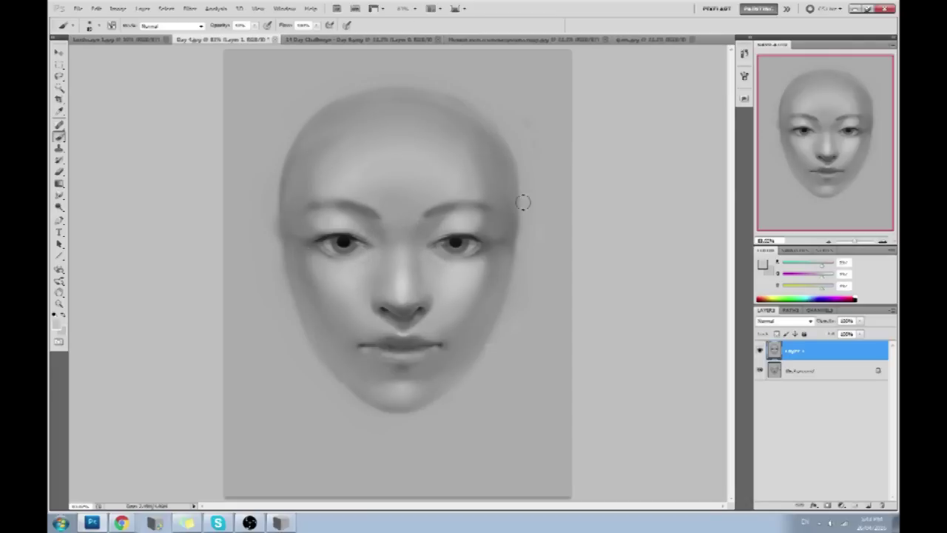
{"action": "key", "text": "ctrl+a"}
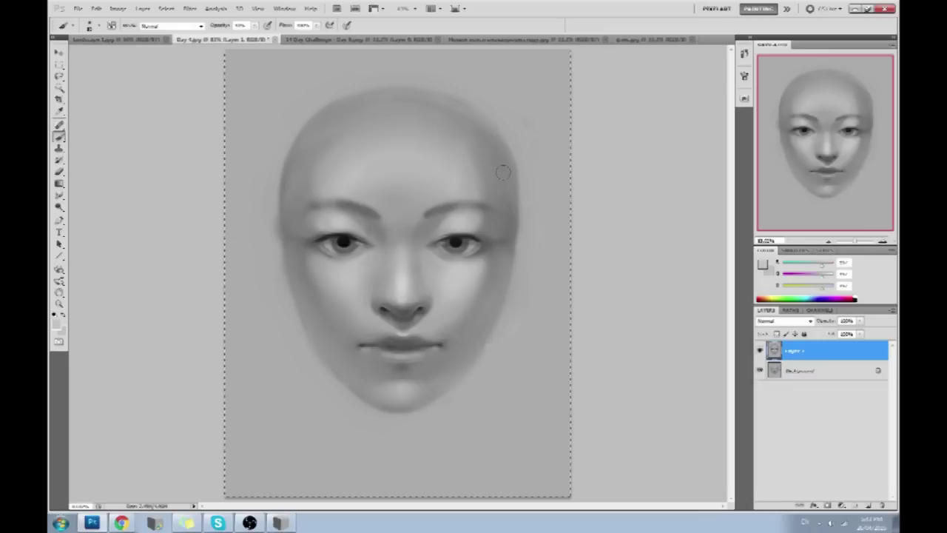
Apply Unsharp Mask to the face, then revert to the snapshot and paste the face layer in place
{"action": "left_click", "coordinate": [192, 8]}
{"action": "mouse_move", "coordinate": [266, 138]}
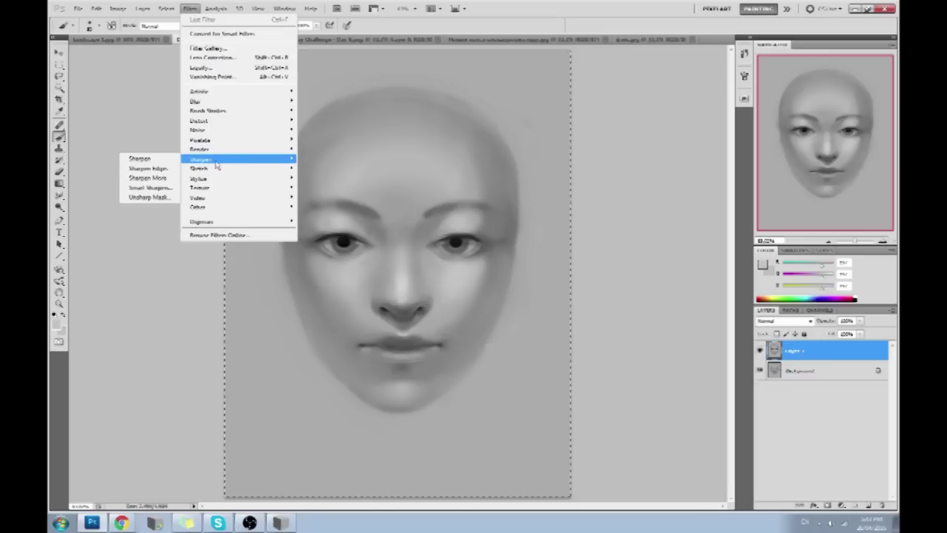
{"action": "left_click", "coordinate": [167, 187]}
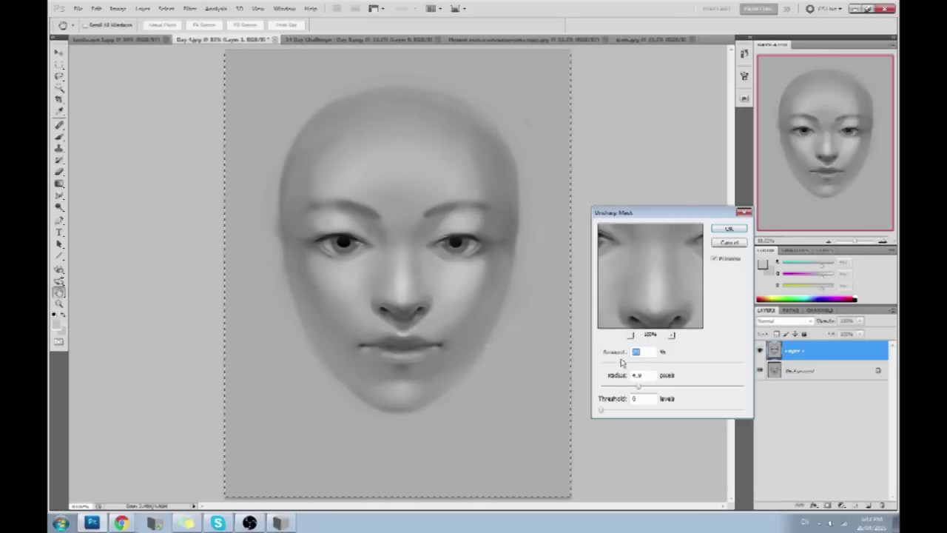
{"action": "left_click", "coordinate": [728, 229]}
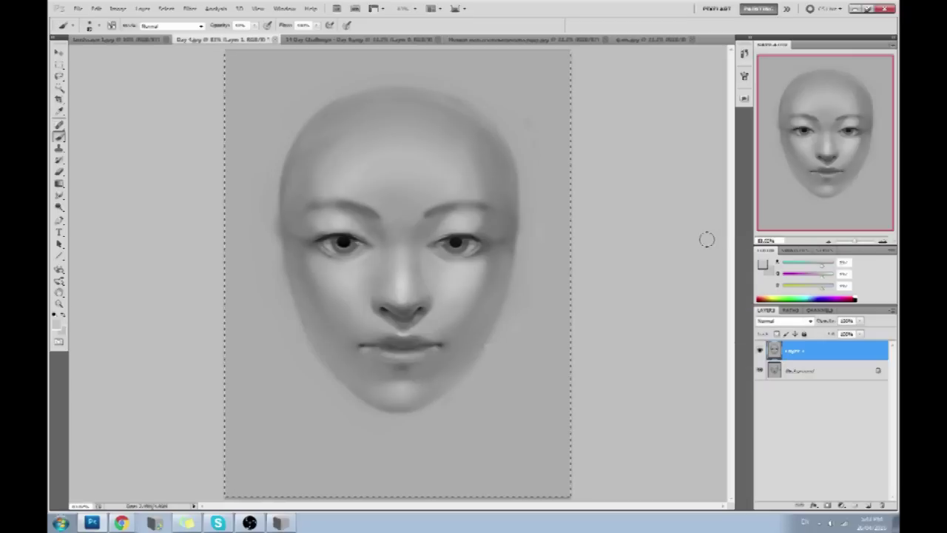
{"action": "left_click", "coordinate": [745, 54]}
{"action": "scroll", "coordinate": [729, 57], "scroll_direction": "up", "scroll_amount": 10}
{"action": "left_click", "coordinate": [667, 69]}
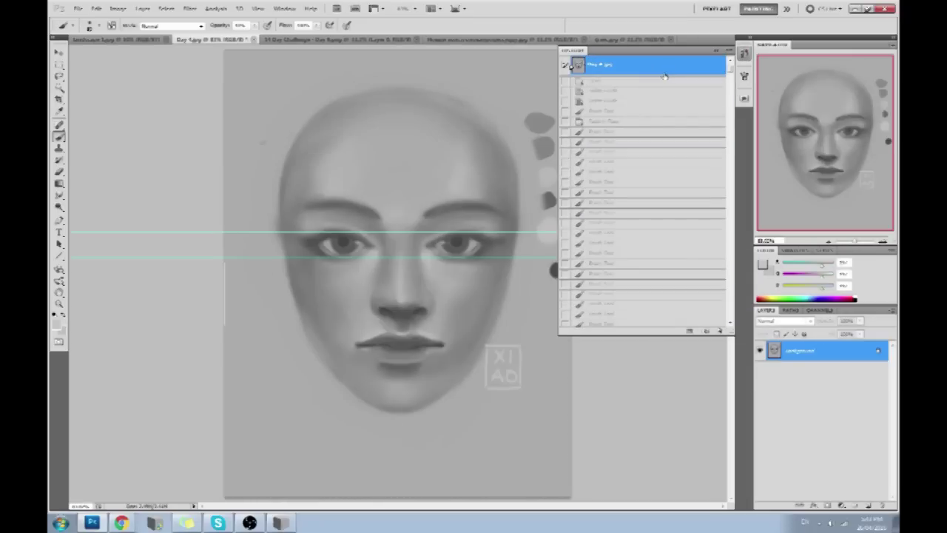
{"action": "key", "text": "ctrl+shift+v"}
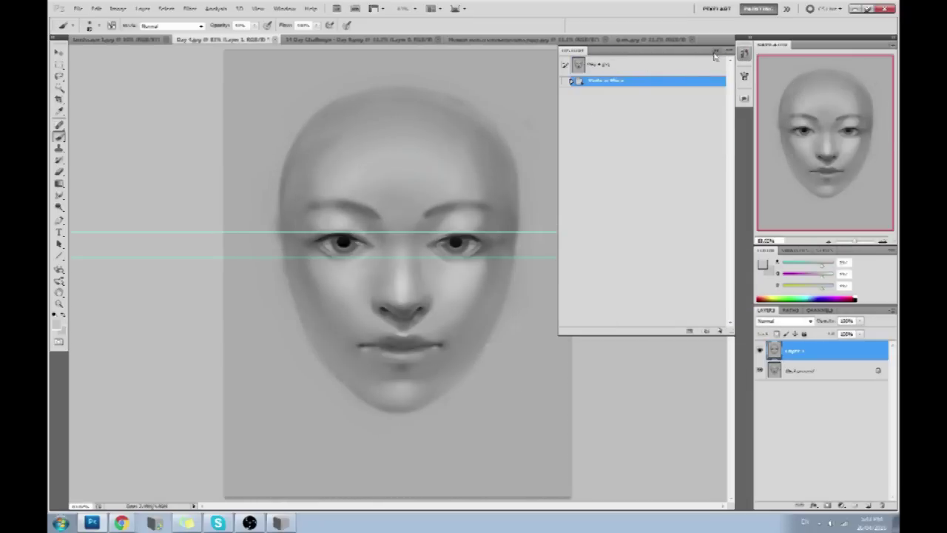
{"action": "left_click", "coordinate": [744, 53]}
Remove the eye-level guides and toggle the painted layer's visibility to compare with the study
{"action": "key", "text": "v"}
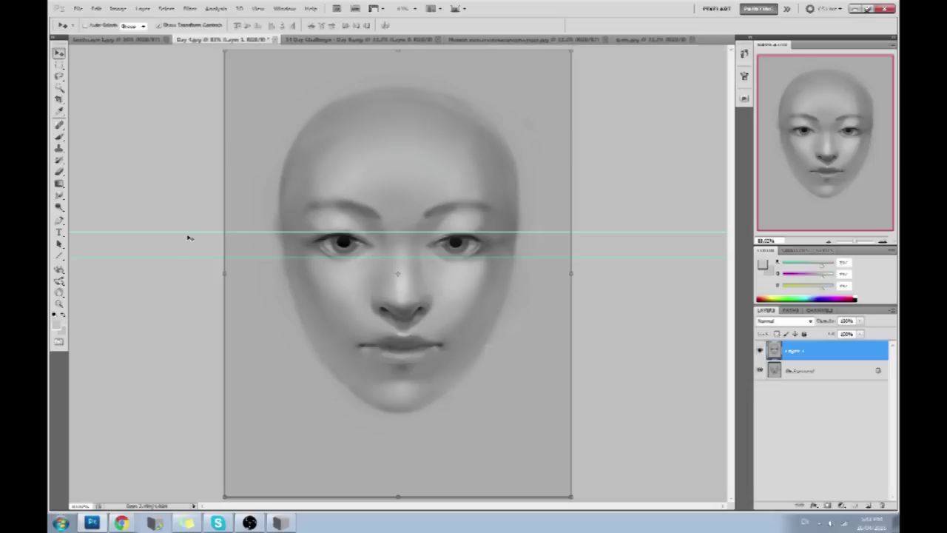
{"action": "left_click_drag", "start_coordinate": [209, 234], "coordinate": [198, 263]}
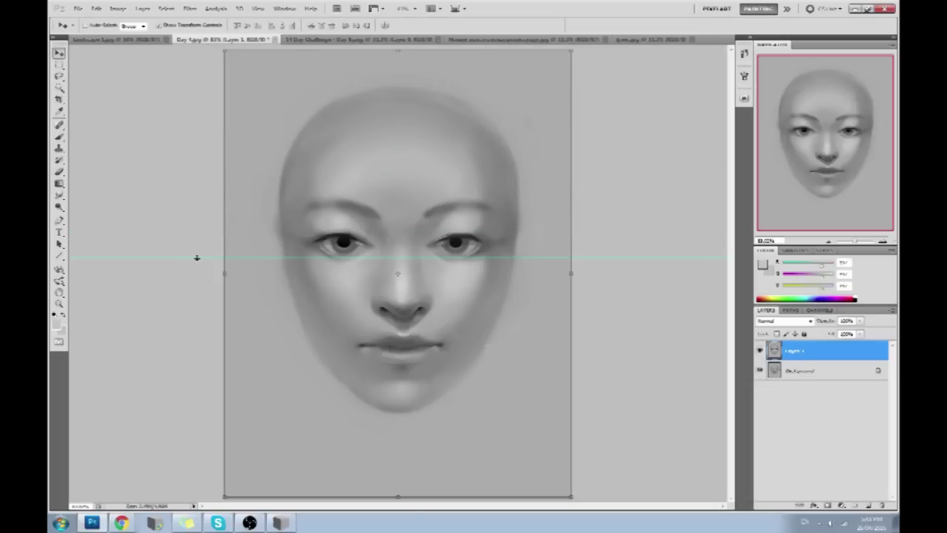
{"action": "key", "text": "ctrl+semicolon"}
{"action": "key", "text": "b"}
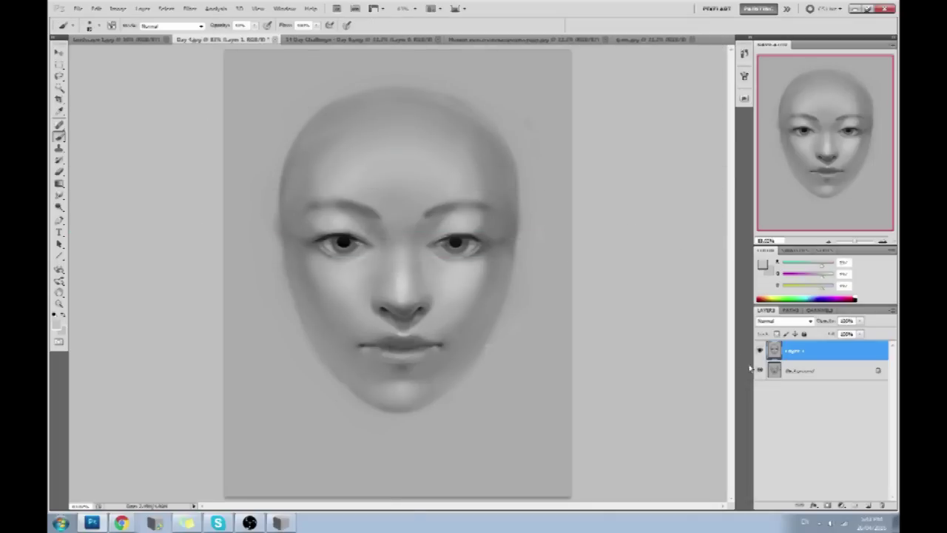
{"action": "left_click", "coordinate": [759, 352]}
{"action": "left_click", "coordinate": [759, 353]}
{"action": "left_click", "coordinate": [759, 352]}
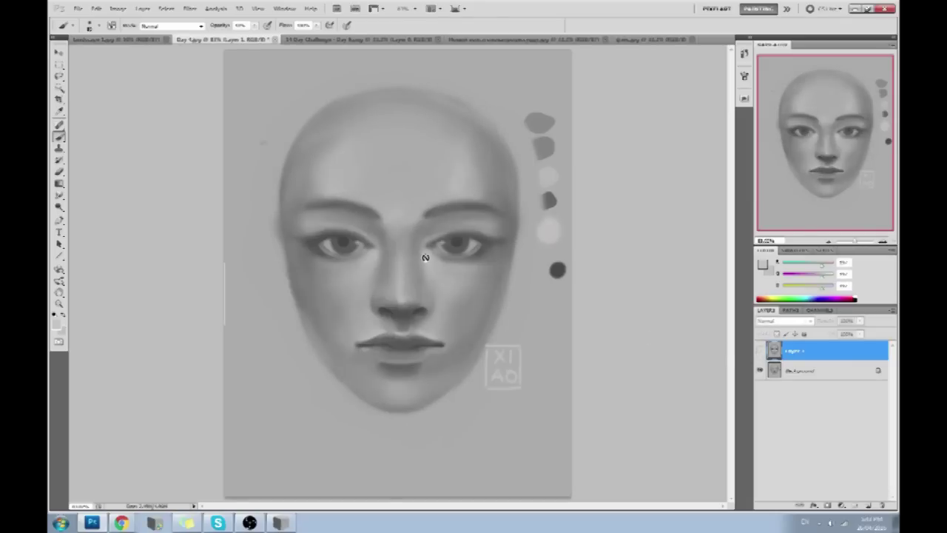
{"action": "left_click", "coordinate": [760, 351]}
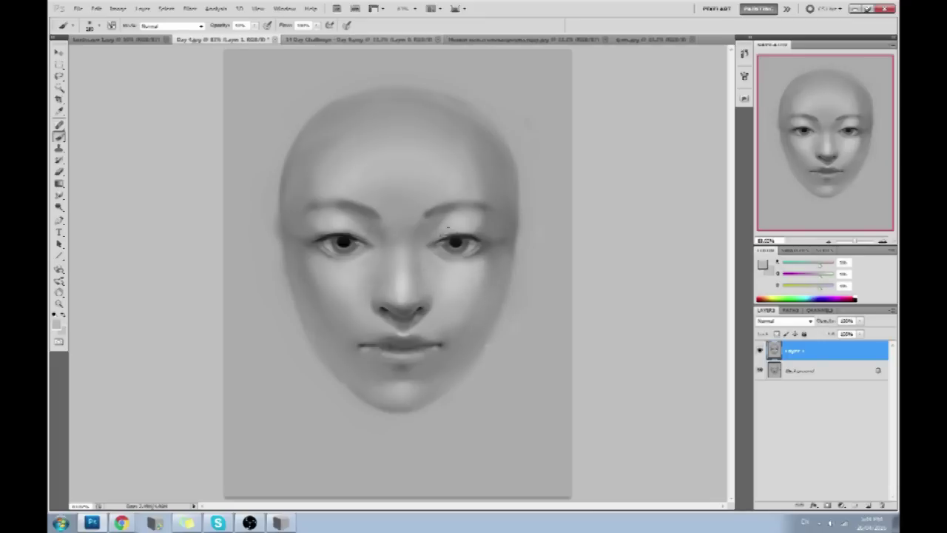
Sample cheek greys, then paint a soft white glow at the canvas's top-left
{"action": "left_click", "coordinate": [323, 265], "text": "alt"}
{"action": "left_click", "coordinate": [319, 267], "text": "alt"}
{"action": "left_click", "coordinate": [340, 271], "text": "alt"}
{"action": "left_click", "coordinate": [251, 102]}
{"action": "left_click", "coordinate": [263, 107]}
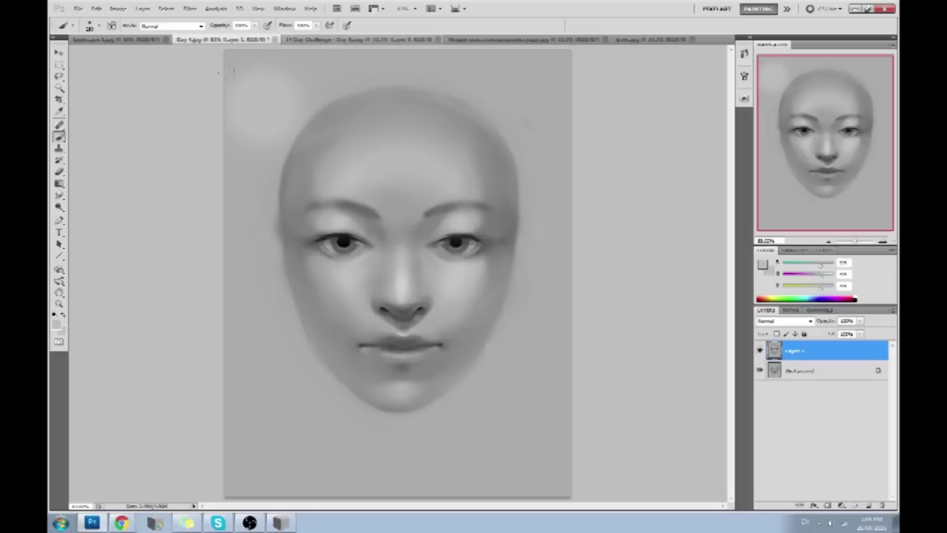
{"action": "left_click", "coordinate": [768, 265]}
{"action": "left_click", "coordinate": [614, 113]}
{"action": "key", "text": "Return"}
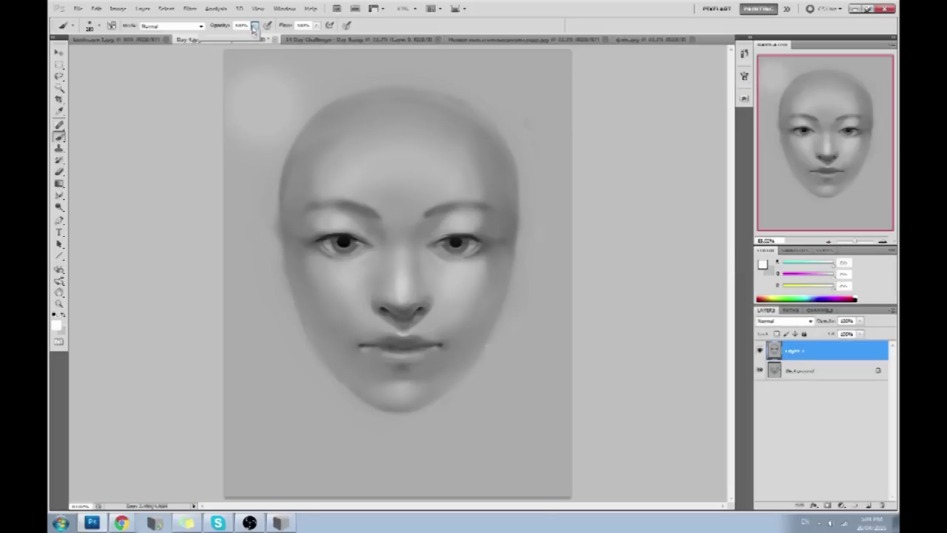
{"action": "left_click", "coordinate": [259, 105]}
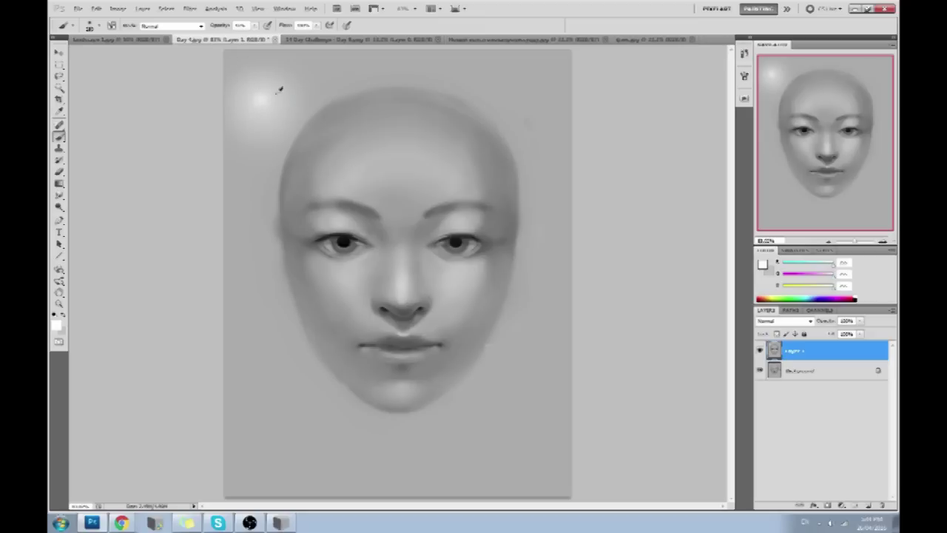
At 100% opacity, paint background grey over the glow's lower edge and tail
{"action": "key", "text": "0"}
{"action": "left_click", "coordinate": [237, 64], "text": "alt"}
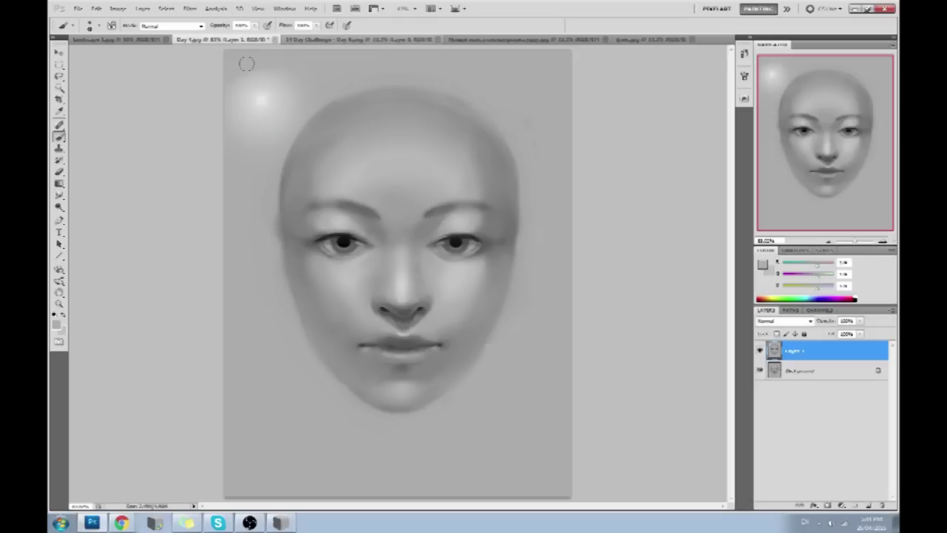
{"action": "left_click", "coordinate": [259, 139]}
{"action": "mouse_move", "coordinate": [241, 146]}
{"action": "left_mouse_down"}
{"action": "mouse_move", "coordinate": [293, 88]}
{"action": "mouse_move", "coordinate": [266, 144]}
{"action": "mouse_move", "coordinate": [280, 76]}
{"action": "mouse_move", "coordinate": [272, 60]}
{"action": "mouse_move", "coordinate": [300, 93]}
{"action": "mouse_move", "coordinate": [299, 106]}
{"action": "mouse_move", "coordinate": [276, 93]}
{"action": "left_mouse_up"}
{"action": "left_click", "coordinate": [263, 102]}
{"action": "left_click_drag", "start_coordinate": [252, 25], "coordinate": [219, 41]}
Dab a lighter faint glow at top-left, then undo all the glow strokes with Ctrl+Alt+Z
{"action": "left_click", "coordinate": [764, 266]}
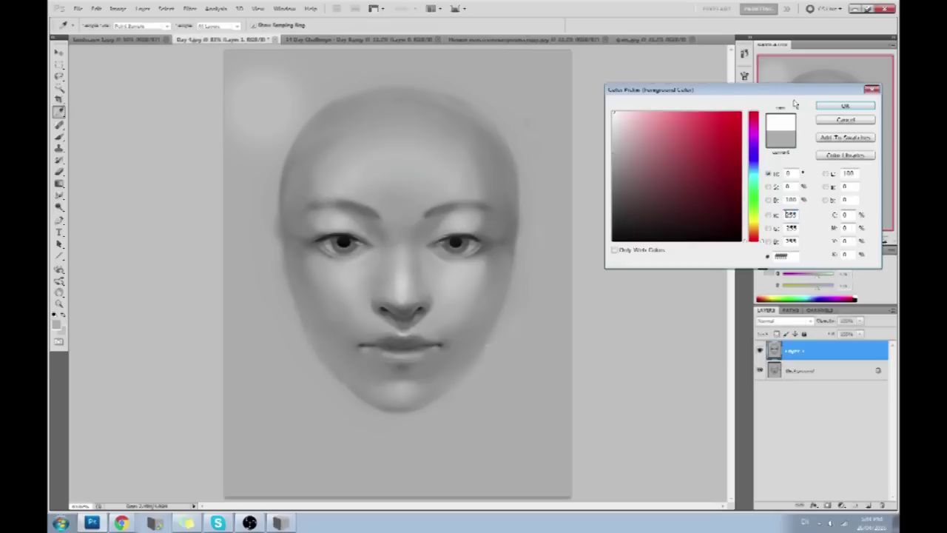
{"action": "left_click", "coordinate": [846, 108]}
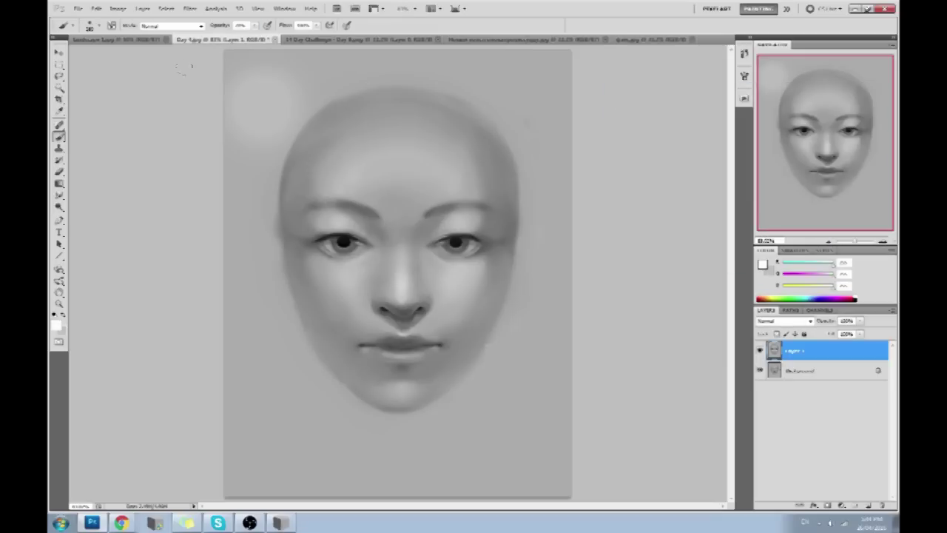
{"action": "left_click", "coordinate": [260, 103]}
{"action": "left_click", "coordinate": [263, 89]}
{"action": "left_click", "coordinate": [266, 98]}
{"action": "left_click", "coordinate": [273, 99]}
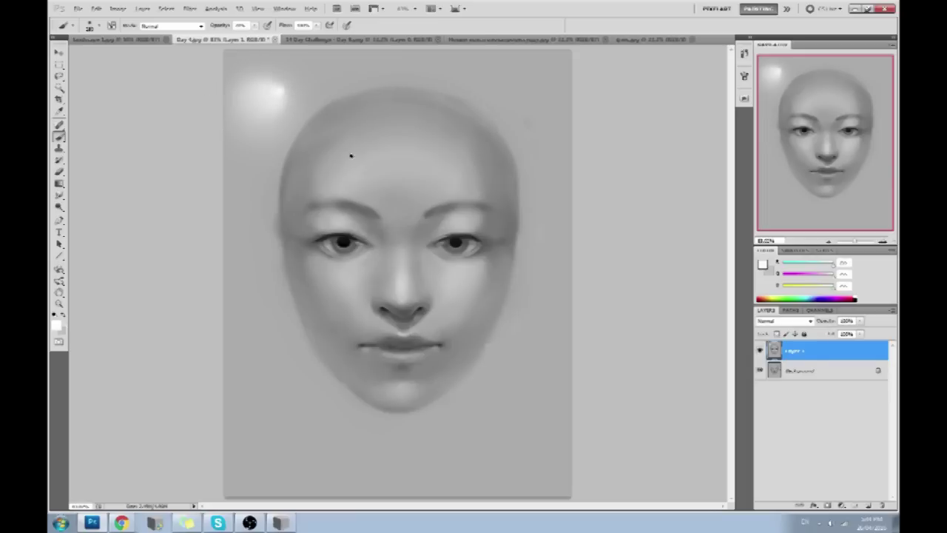
{"action": "key", "text": "ctrl+alt+z"}
{"action": "key", "text": "ctrl+alt+z"}
{"action": "key", "text": "ctrl+alt+z"}
{"action": "key", "text": "ctrl+alt+z"}
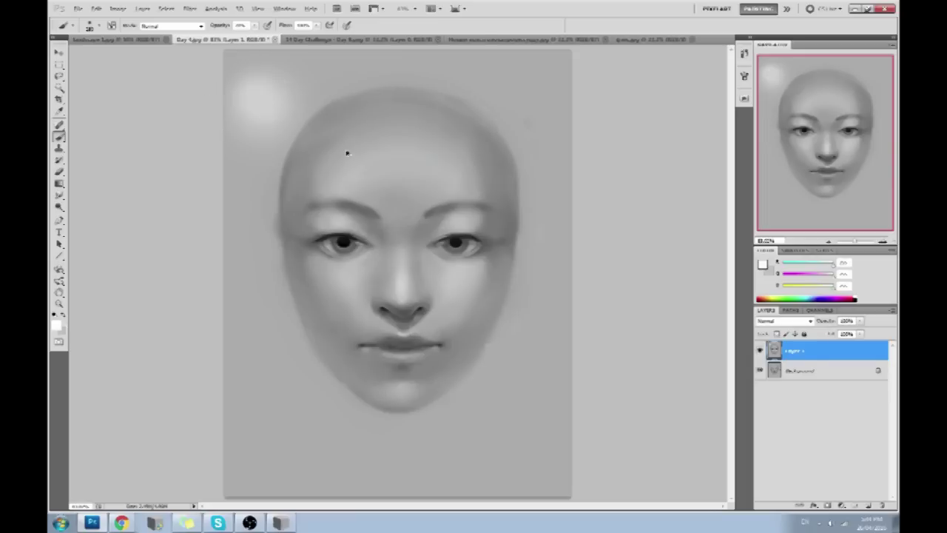
{"action": "key", "text": "ctrl+alt+z"}
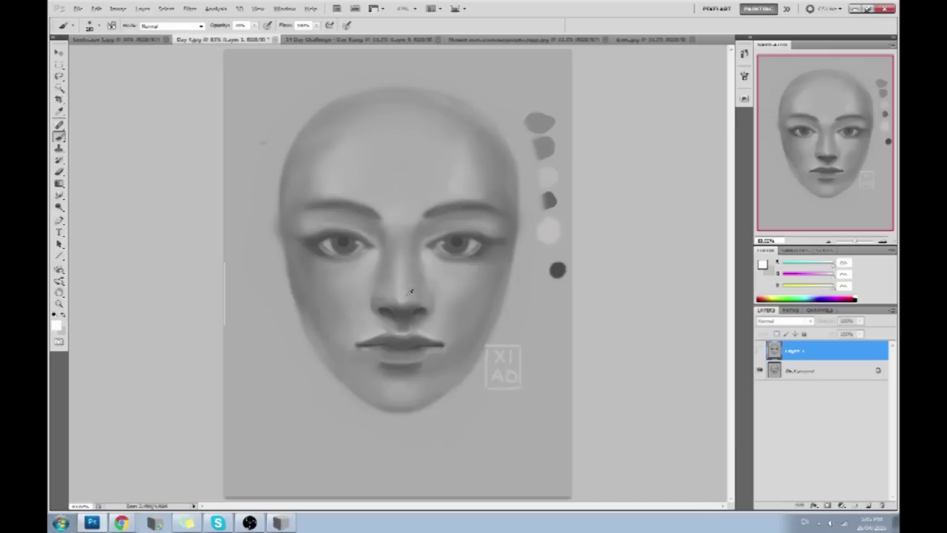
Make Layer 1 visible again and set black as the foreground colour
{"action": "left_click", "coordinate": [760, 350]}
{"action": "key", "text": "x"}
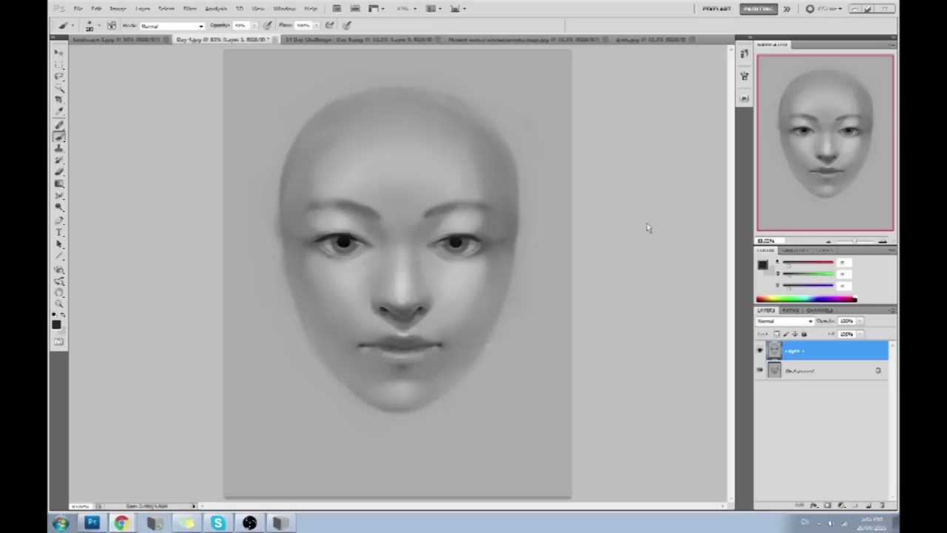
Sample dark grey from the pupil and sketch two thin arcs below the chin
{"action": "left_click", "coordinate": [457, 238], "text": "alt"}
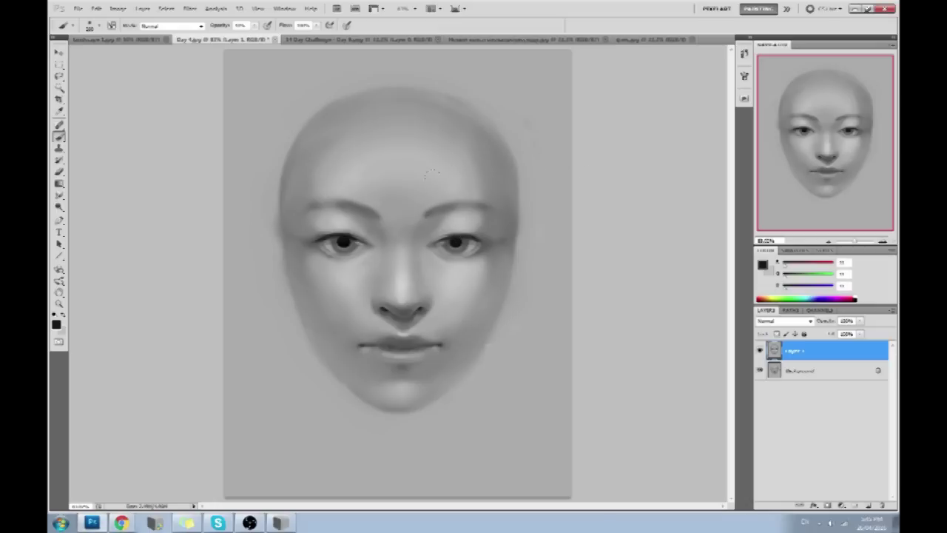
{"action": "mouse_move", "coordinate": [441, 413]}
{"action": "left_mouse_down"}
{"action": "mouse_move", "coordinate": [519, 406]}
{"action": "mouse_move", "coordinate": [451, 426]}
{"action": "mouse_move", "coordinate": [491, 436]}
{"action": "mouse_move", "coordinate": [525, 404]}
{"action": "left_mouse_up"}
{"action": "mouse_move", "coordinate": [444, 422]}
{"action": "left_mouse_down"}
{"action": "mouse_move", "coordinate": [469, 437]}
{"action": "mouse_move", "coordinate": [524, 407]}
{"action": "left_mouse_up"}
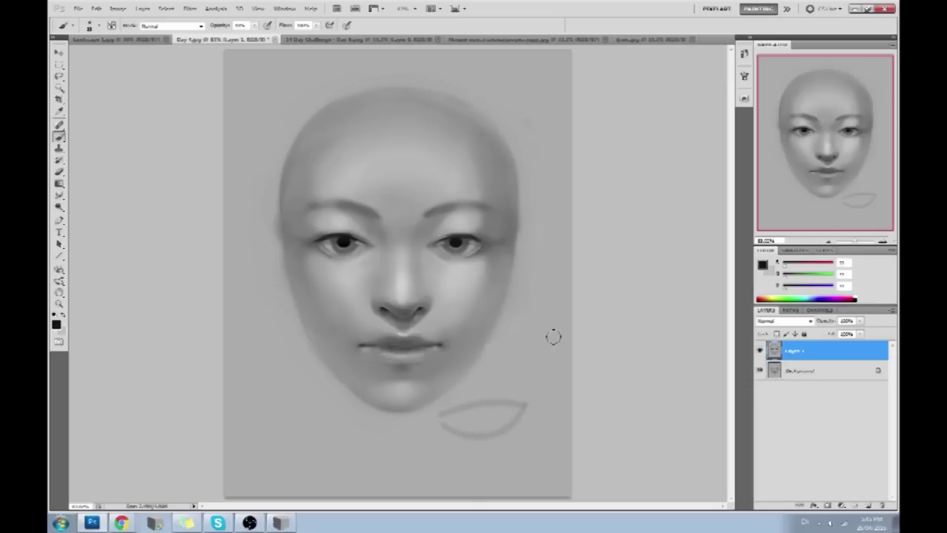
Sketch a trial circle in the upper right, then step back to remove it
{"action": "mouse_move", "coordinate": [502, 88]}
{"action": "left_mouse_down"}
{"action": "mouse_move", "coordinate": [498, 116]}
{"action": "mouse_move", "coordinate": [491, 87]}
{"action": "mouse_move", "coordinate": [519, 74]}
{"action": "mouse_move", "coordinate": [483, 91]}
{"action": "mouse_move", "coordinate": [552, 87]}
{"action": "mouse_move", "coordinate": [485, 99]}
{"action": "mouse_move", "coordinate": [551, 102]}
{"action": "mouse_move", "coordinate": [538, 107]}
{"action": "mouse_move", "coordinate": [529, 109]}
{"action": "mouse_move", "coordinate": [556, 93]}
{"action": "mouse_move", "coordinate": [523, 72]}
{"action": "mouse_move", "coordinate": [547, 97]}
{"action": "mouse_move", "coordinate": [493, 75]}
{"action": "mouse_move", "coordinate": [549, 93]}
{"action": "mouse_move", "coordinate": [508, 70]}
{"action": "mouse_move", "coordinate": [563, 89]}
{"action": "mouse_move", "coordinate": [551, 69]}
{"action": "mouse_move", "coordinate": [538, 122]}
{"action": "mouse_move", "coordinate": [589, 63]}
{"action": "left_mouse_up"}
{"action": "mouse_move", "coordinate": [513, 59]}
{"action": "left_mouse_down"}
{"action": "mouse_move", "coordinate": [511, 103]}
{"action": "mouse_move", "coordinate": [502, 91]}
{"action": "mouse_move", "coordinate": [521, 89]}
{"action": "mouse_move", "coordinate": [518, 124]}
{"action": "mouse_move", "coordinate": [511, 104]}
{"action": "mouse_move", "coordinate": [551, 67]}
{"action": "mouse_move", "coordinate": [527, 93]}
{"action": "mouse_move", "coordinate": [524, 74]}
{"action": "mouse_move", "coordinate": [491, 72]}
{"action": "mouse_move", "coordinate": [486, 81]}
{"action": "mouse_move", "coordinate": [533, 65]}
{"action": "mouse_move", "coordinate": [545, 100]}
{"action": "mouse_move", "coordinate": [517, 91]}
{"action": "left_mouse_up"}
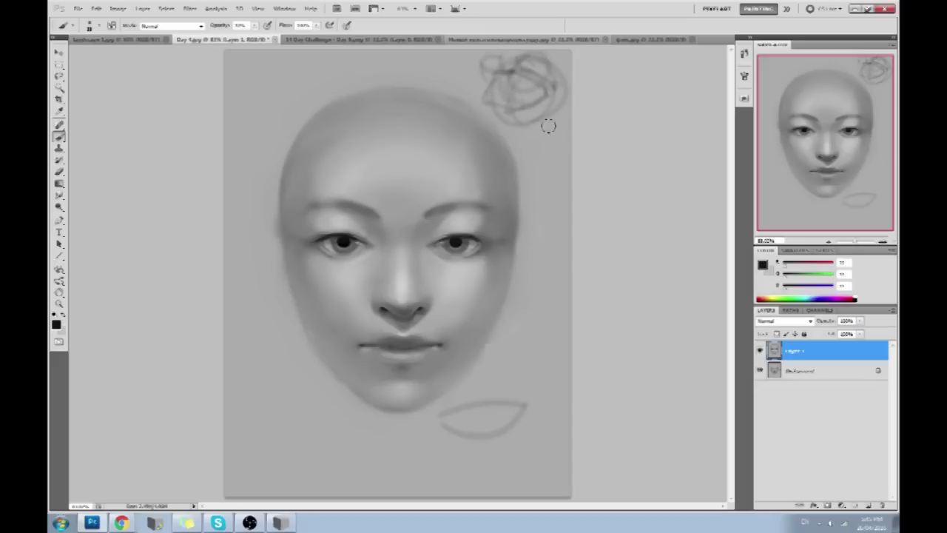
{"action": "key", "text": "ctrl+alt+z"}
{"action": "key", "text": "ctrl+alt+z"}
{"action": "key", "text": "ctrl+alt+z"}
{"action": "key", "text": "ctrl+alt+z"}
{"action": "key", "text": "ctrl+alt+z"}
{"action": "key", "text": "ctrl+alt+z"}
{"action": "key", "text": "ctrl+alt+z"}
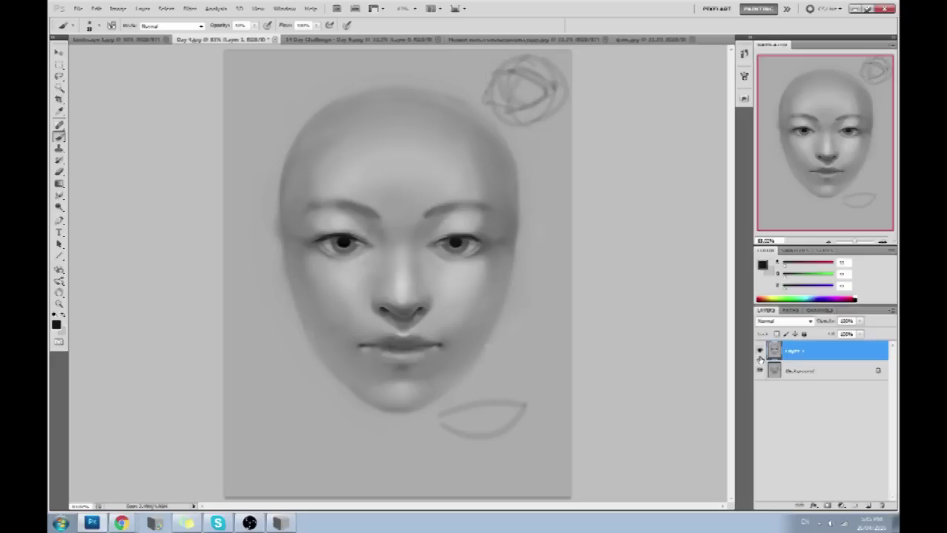
{"action": "key", "text": "ctrl+alt+z"}
{"action": "key", "text": "ctrl+alt+z"}
{"action": "key", "text": "ctrl+alt+z"}
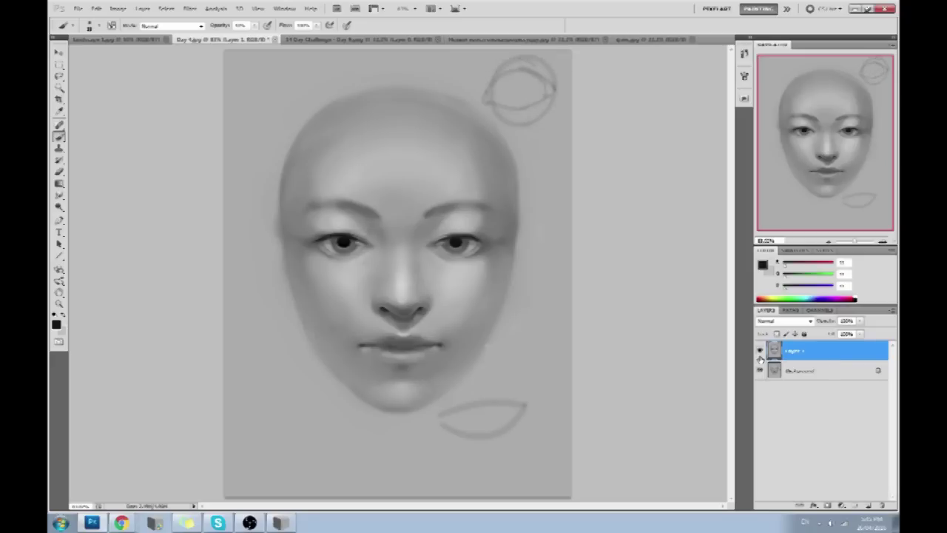
{"action": "key", "text": "ctrl+alt+z"}
{"action": "key", "text": "ctrl+alt+z"}
{"action": "key", "text": "ctrl+alt+z"}
{"action": "key", "text": "ctrl+alt+z"}
{"action": "key", "text": "ctrl+alt+z"}
{"action": "key", "text": "ctrl+alt+z"}
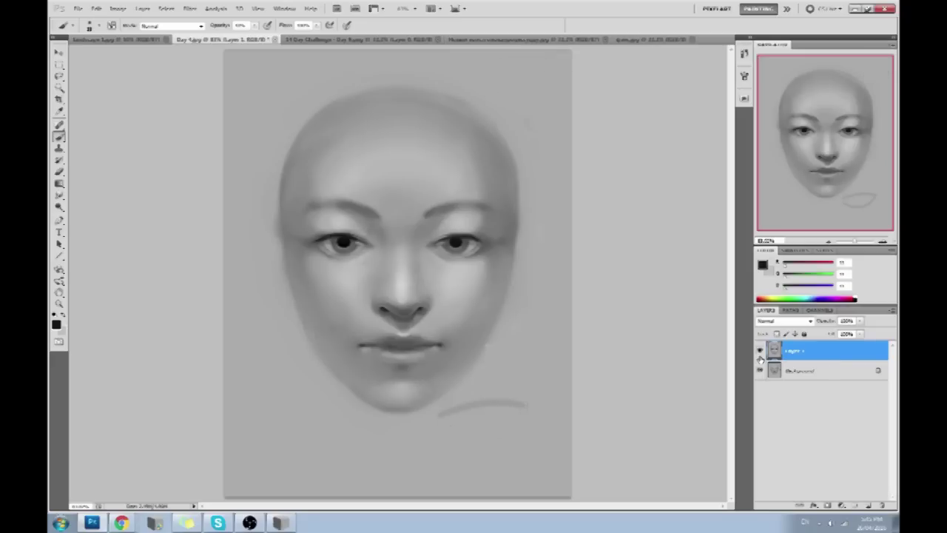
Paint a light stroke along the left temple and lower brush opacity to 40%
{"action": "left_click", "coordinate": [523, 316], "text": "alt"}
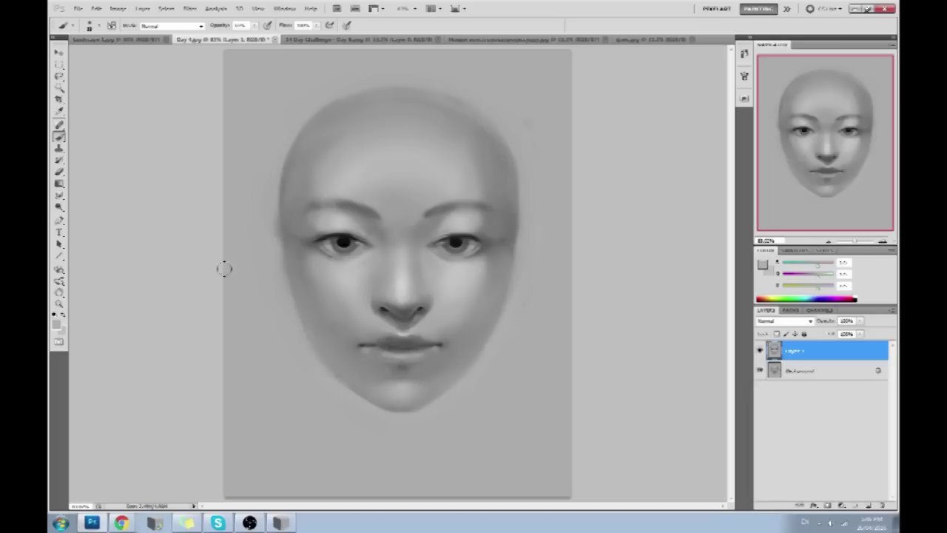
{"action": "left_click_drag", "start_coordinate": [276, 202], "coordinate": [280, 250]}
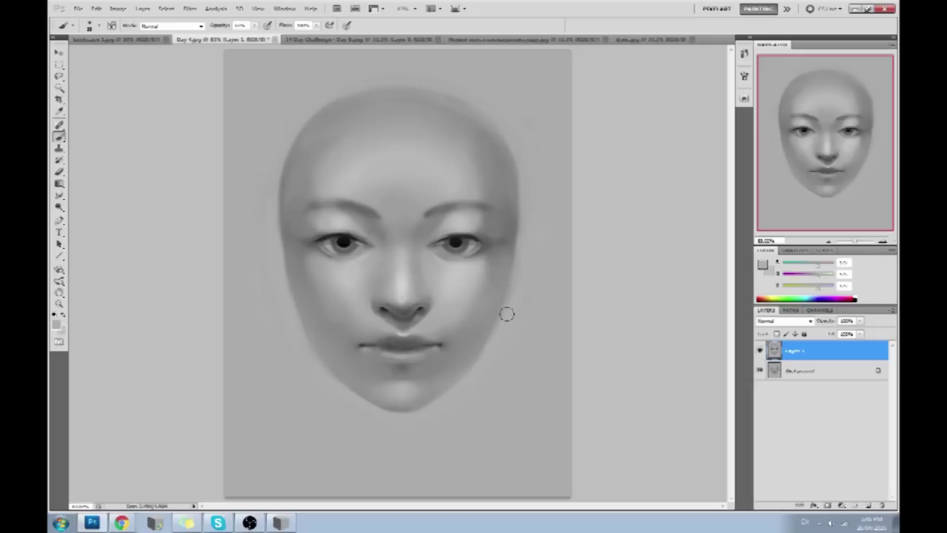
{"action": "left_click", "coordinate": [450, 377], "text": "alt"}
{"action": "left_click_drag", "start_coordinate": [248, 25], "coordinate": [237, 39]}
Enlarge the brush, lower opacity further and sample skin greys from the cheek and mouth
{"action": "left_click", "coordinate": [521, 285], "text": "alt"}
{"action": "key", "text": "bracketright"}
{"action": "key", "text": "bracketright"}
{"action": "key", "text": "bracketright"}
{"action": "key", "text": "bracketright"}
{"action": "key", "text": "bracketright"}
{"action": "left_click", "coordinate": [530, 100], "text": "alt"}
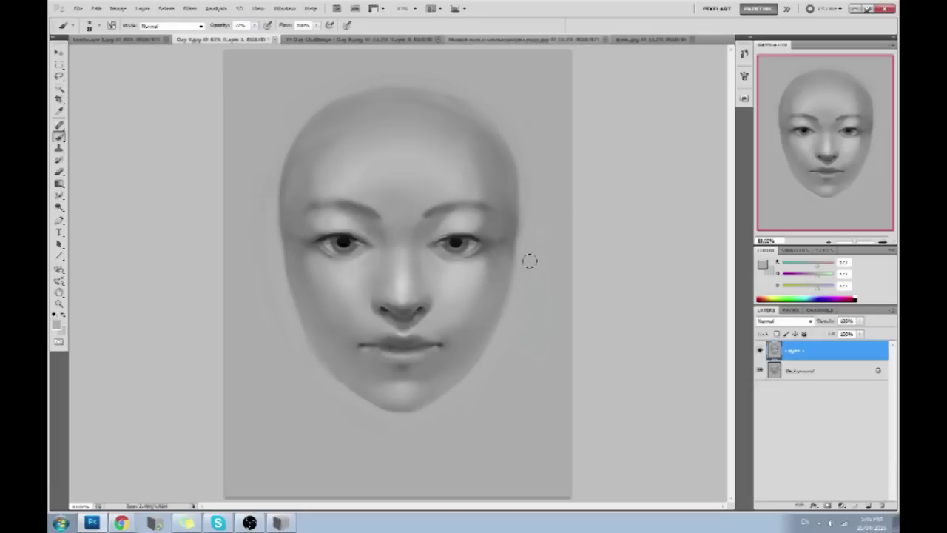
{"action": "left_click", "coordinate": [307, 385], "text": "alt"}
{"action": "left_click", "coordinate": [462, 360], "text": "alt"}
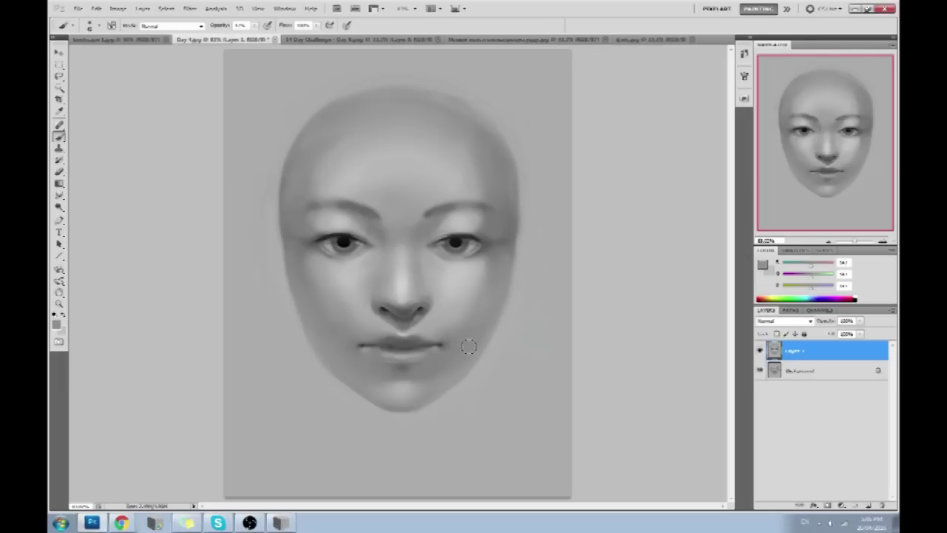
{"action": "left_click_drag", "start_coordinate": [251, 25], "coordinate": [259, 38]}
{"action": "left_click", "coordinate": [444, 345], "text": "alt"}
{"action": "left_click", "coordinate": [347, 331], "text": "alt"}
Sample a mouth-corner tone, then rotate the PortraitShader bust to profile and part its lips
{"action": "left_click", "coordinate": [386, 340], "text": "alt"}
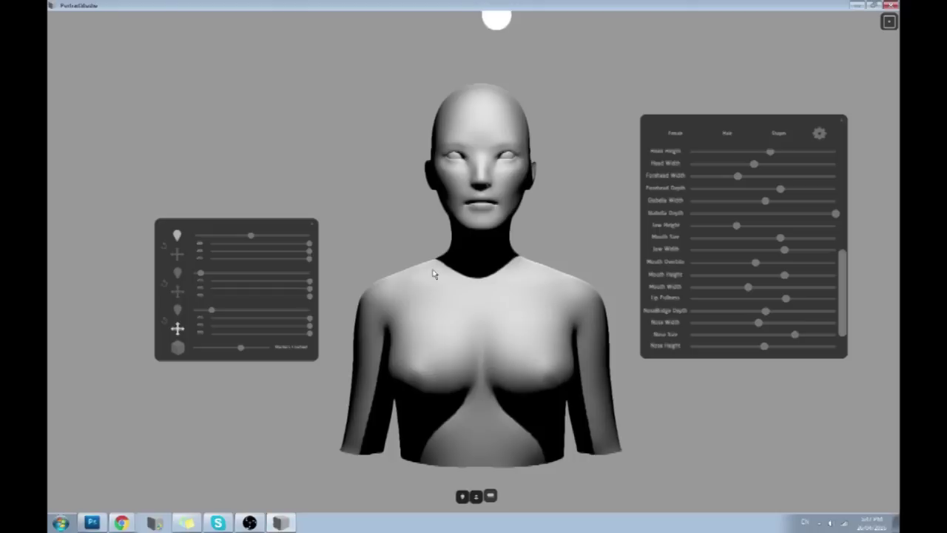
{"action": "mouse_move", "coordinate": [554, 254]}
{"action": "left_mouse_down"}
{"action": "mouse_move", "coordinate": [344, 247]}
{"action": "mouse_move", "coordinate": [47, 262]}
{"action": "left_mouse_up"}
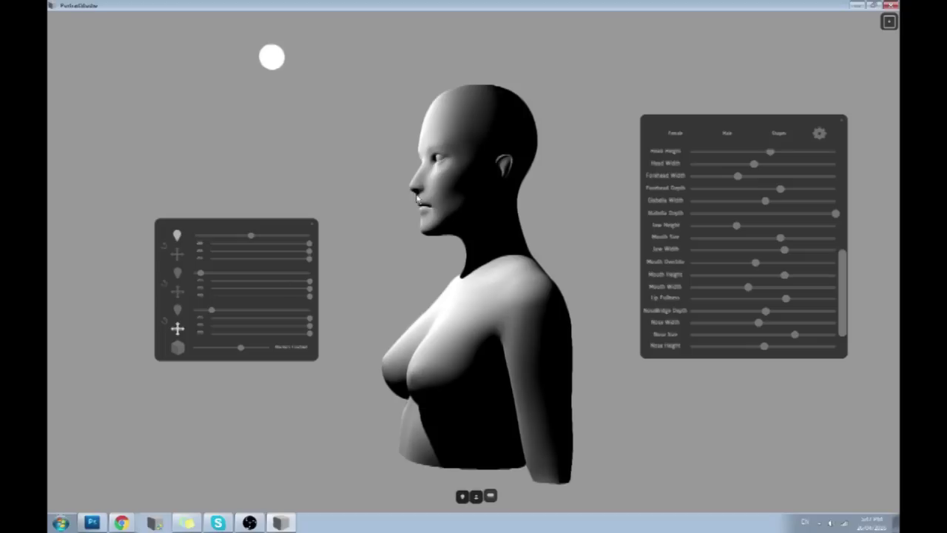
{"action": "left_click_drag", "start_coordinate": [416, 196], "coordinate": [424, 209]}
{"action": "left_click", "coordinate": [854, 6]}
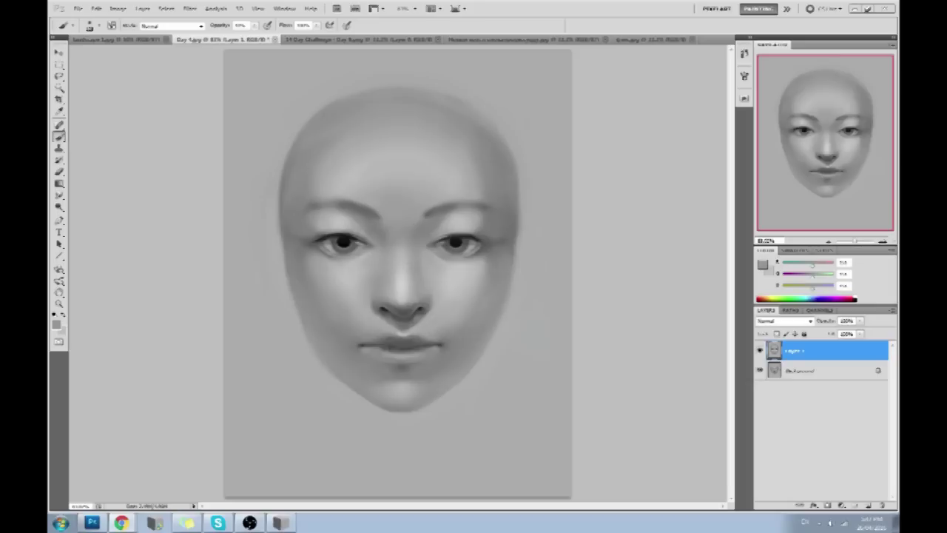
{"action": "left_click", "coordinate": [406, 282], "text": "alt"}
{"action": "key", "text": "0"}
{"action": "key", "text": "5"}
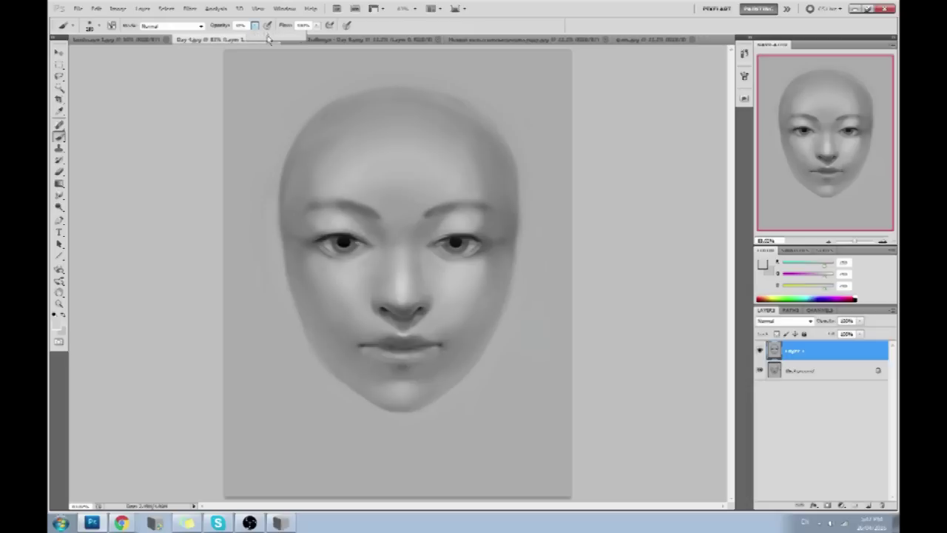
{"action": "left_click_drag", "start_coordinate": [496, 403], "coordinate": [522, 426]}
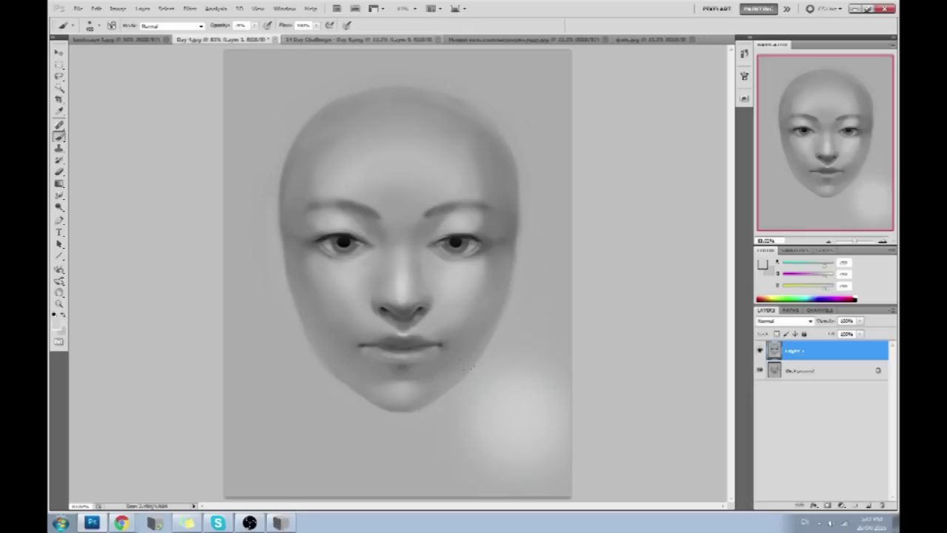
{"action": "left_click", "coordinate": [763, 263]}
{"action": "left_click", "coordinate": [616, 113]}
{"action": "left_click", "coordinate": [846, 108]}
{"action": "left_click_drag", "start_coordinate": [536, 89], "coordinate": [511, 115]}
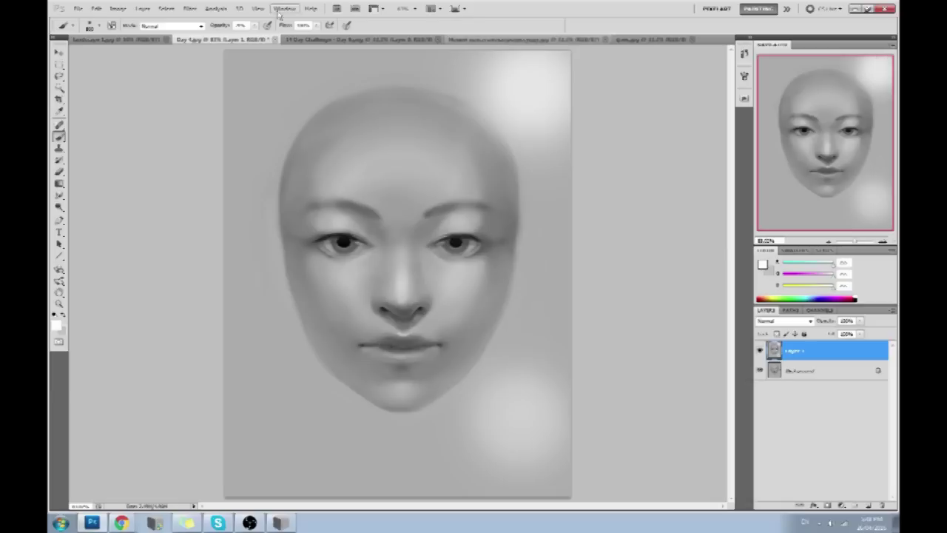
{"action": "key", "text": "ctrl+z"}
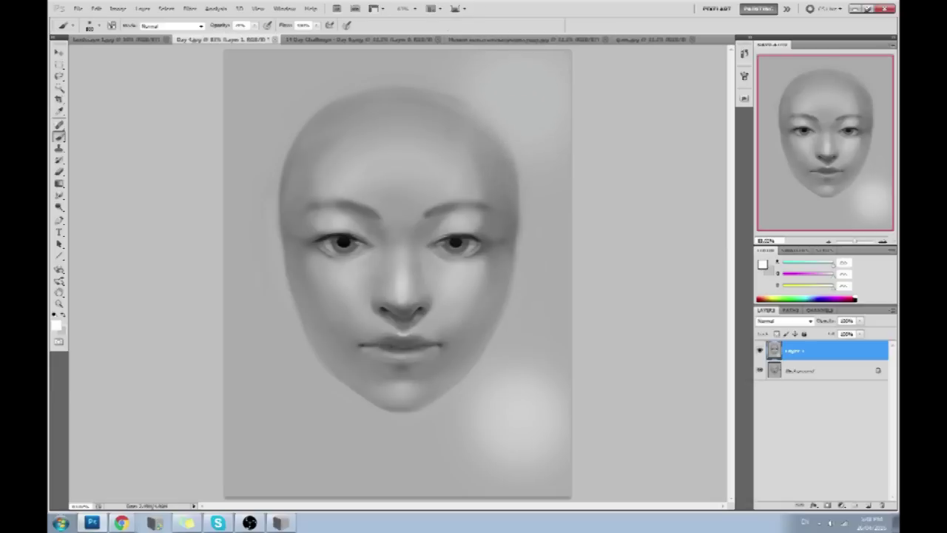
{"action": "key", "text": "ctrl+z"}
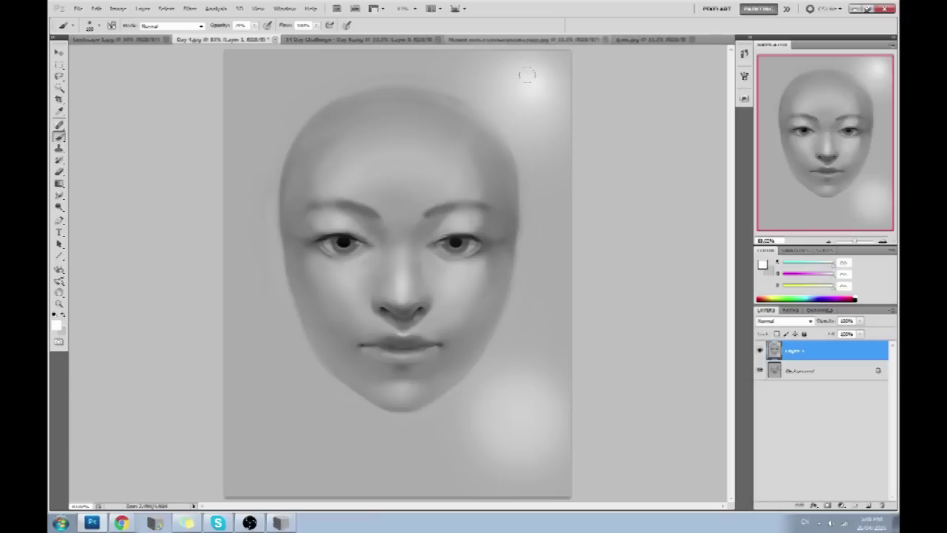
{"action": "left_click", "coordinate": [548, 83]}
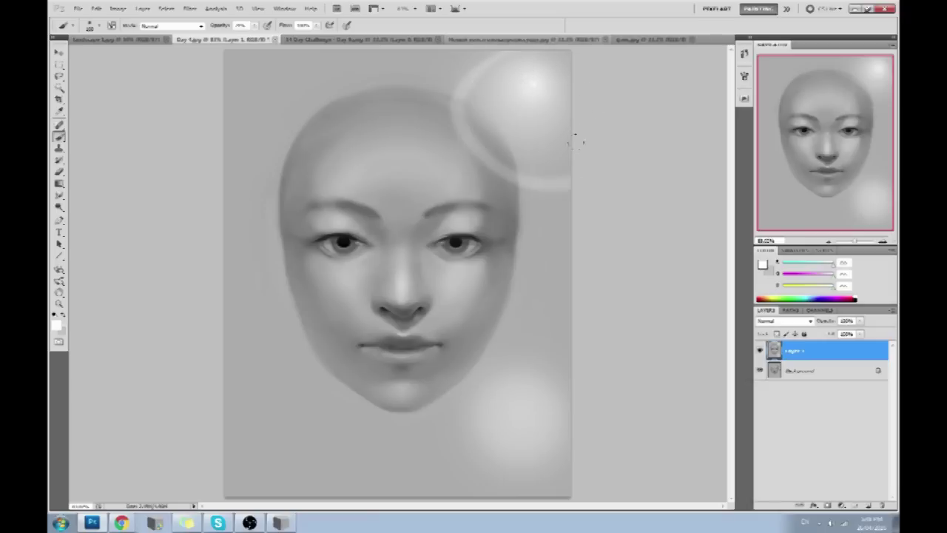
{"action": "key", "text": "ctrl+z"}
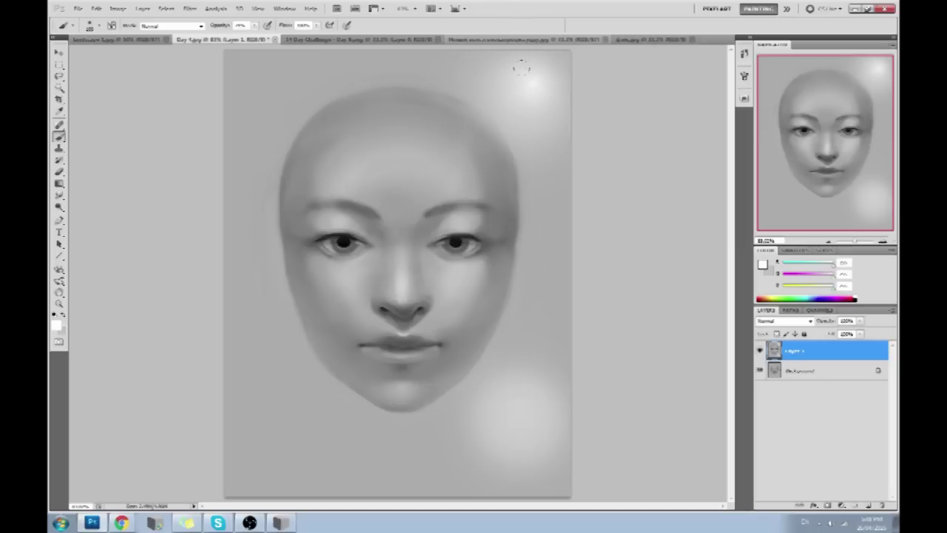
{"action": "left_click", "coordinate": [318, 427]}
{"action": "key", "text": "ctrl+z"}
{"action": "key", "text": "ctrl+alt+z"}
{"action": "key", "text": "ctrl+alt+z"}
{"action": "key", "text": "ctrl+alt+z"}
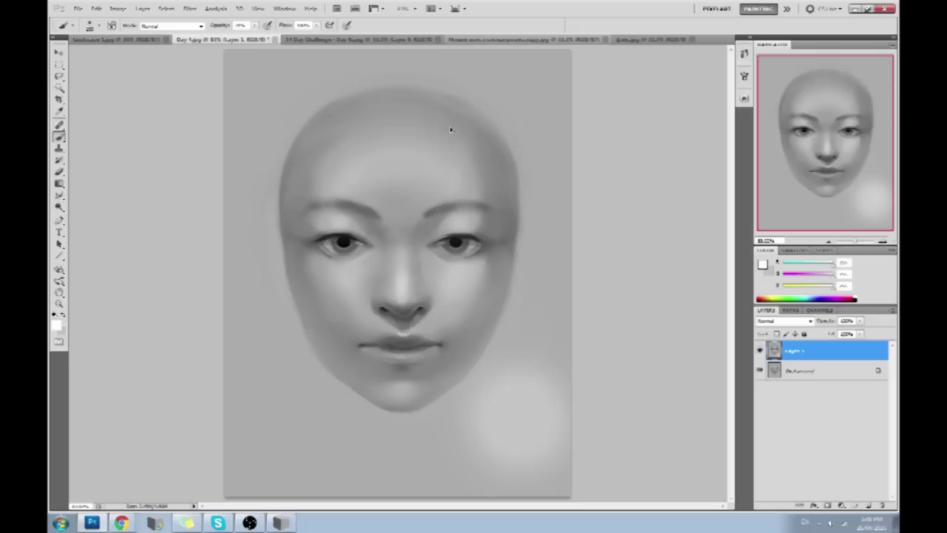
{"action": "key", "text": "ctrl+alt+z"}
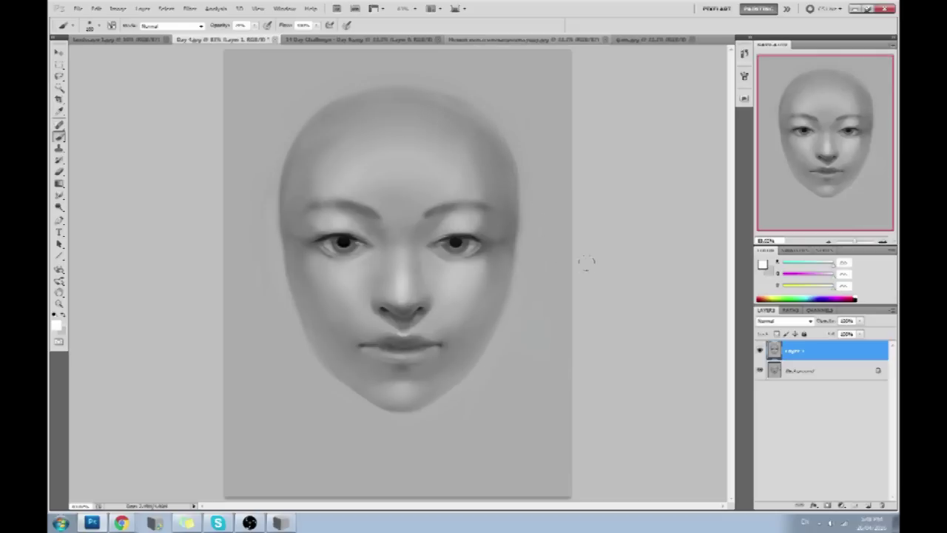
{"action": "left_click", "coordinate": [760, 350]}
{"action": "left_click", "coordinate": [760, 351]}
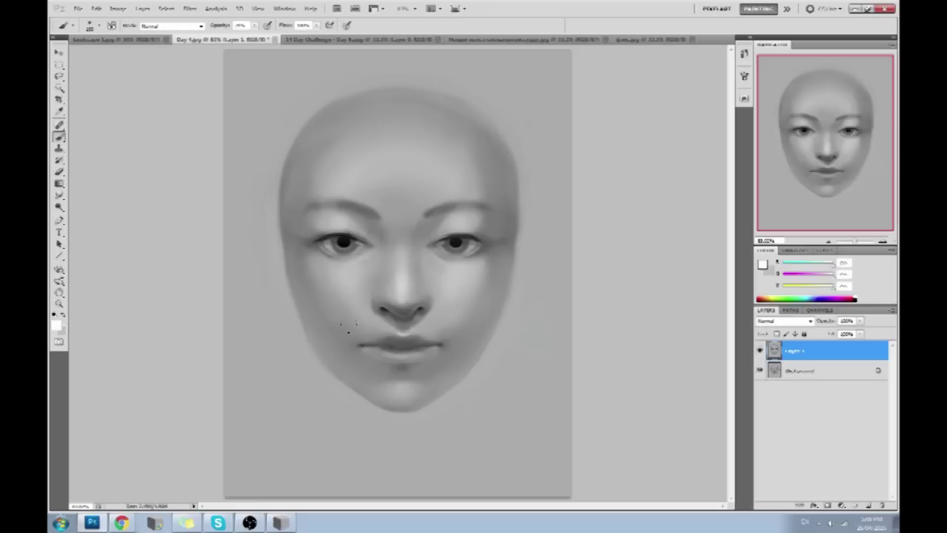
{"action": "left_click_drag", "start_coordinate": [59, 206], "coordinate": [95, 206]}
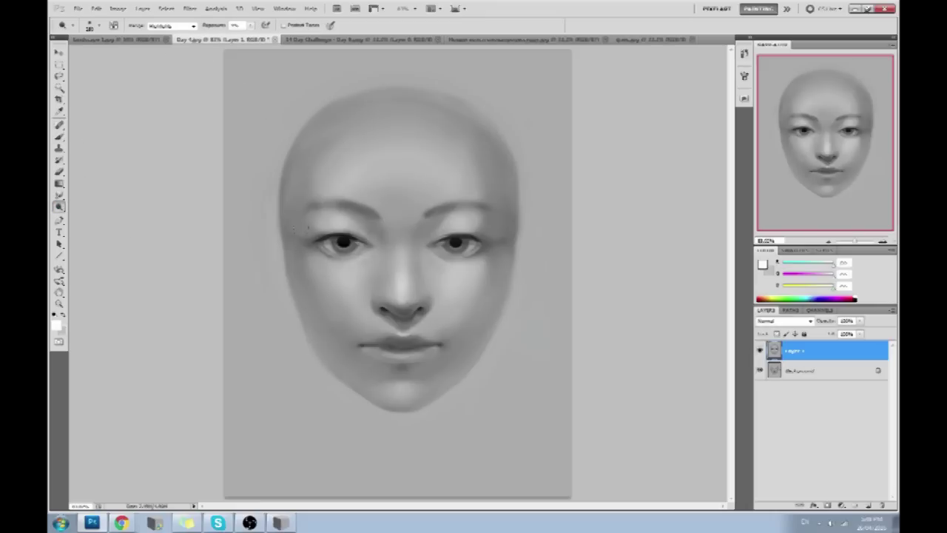
Dodge under the left eye, toggle Layer 1 to compare, then Flatten Image
{"action": "left_click_drag", "start_coordinate": [320, 258], "coordinate": [315, 253]}
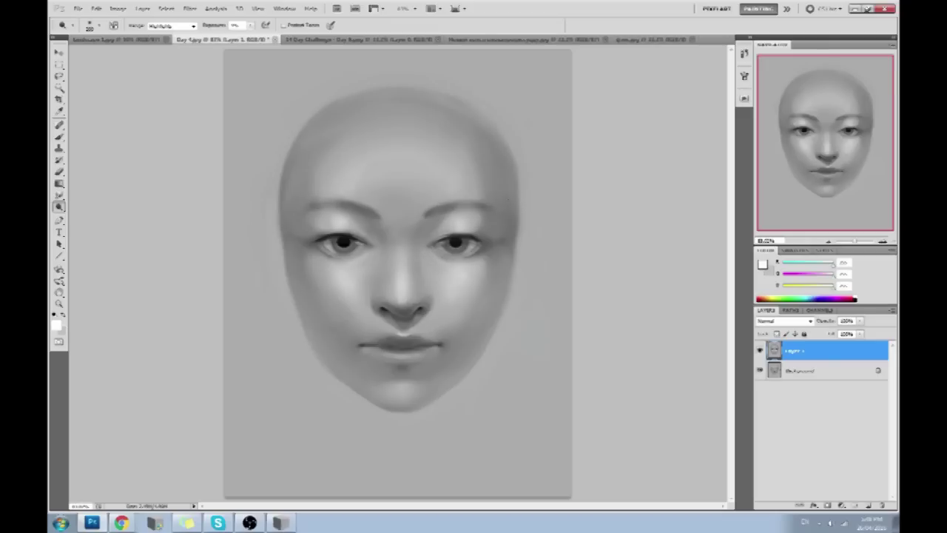
{"action": "left_click", "coordinate": [761, 351]}
{"action": "left_click", "coordinate": [762, 351]}
{"action": "key", "text": "alt"}
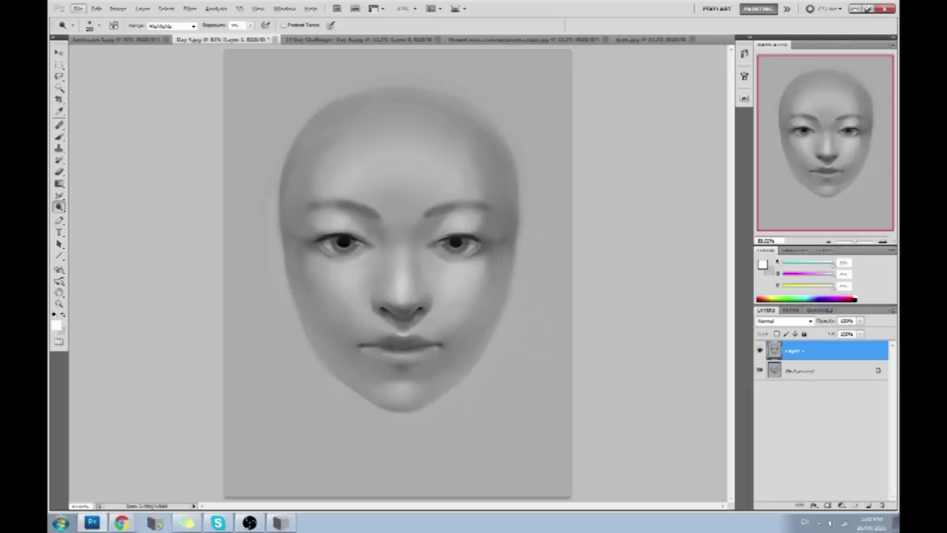
{"action": "left_click", "coordinate": [760, 352]}
{"action": "left_click", "coordinate": [761, 355]}
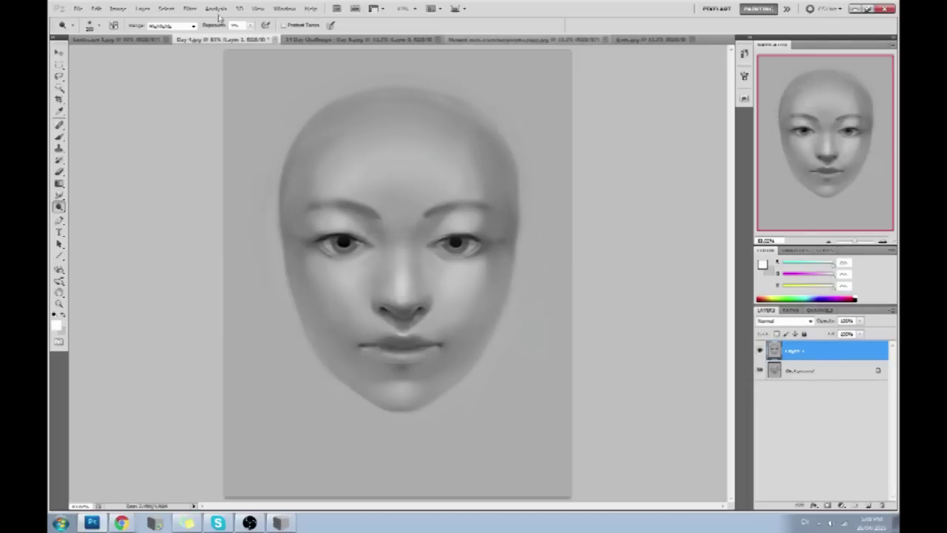
{"action": "right_click", "coordinate": [809, 349]}
{"action": "left_click", "coordinate": [824, 342]}
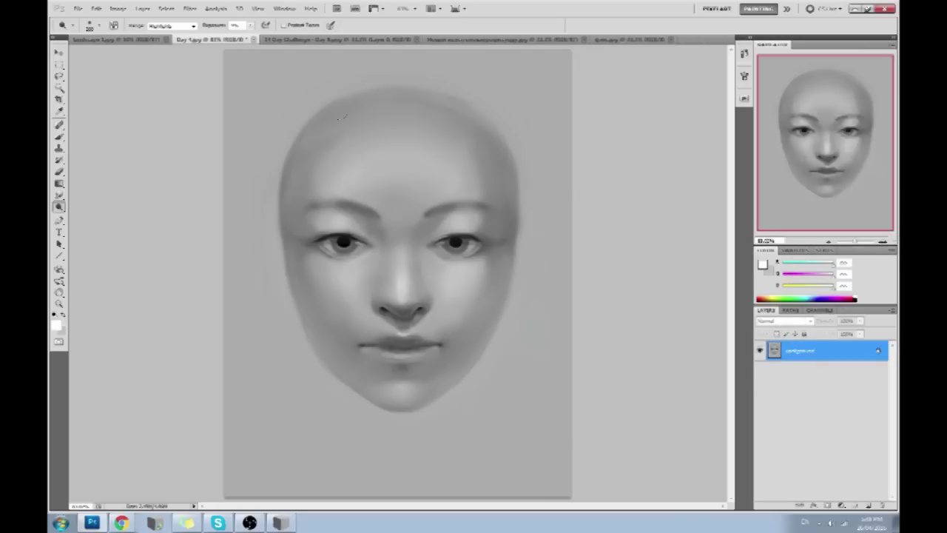
Save and close Day 4.psd, then switch to the grey bald portrait document
{"action": "left_click", "coordinate": [257, 39]}
{"action": "left_click", "coordinate": [427, 195]}
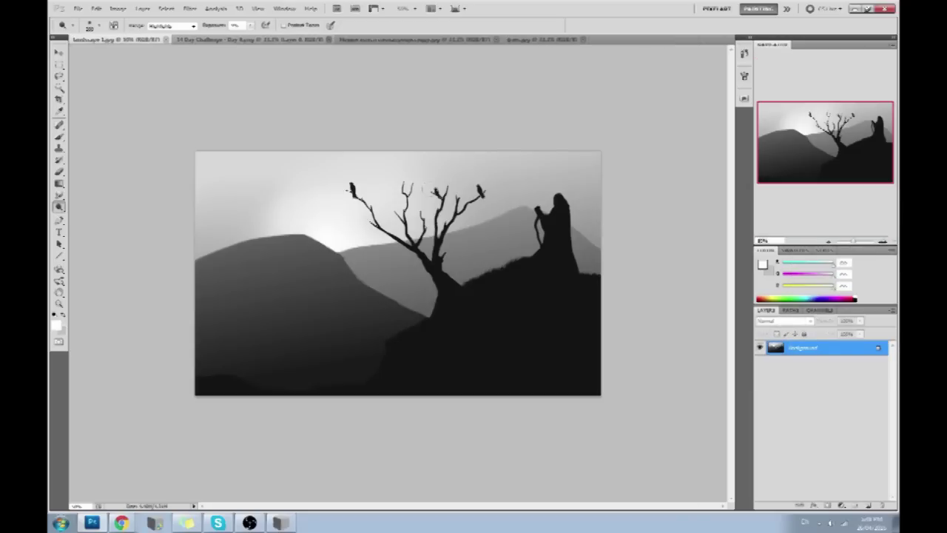
{"action": "left_click", "coordinate": [437, 42]}
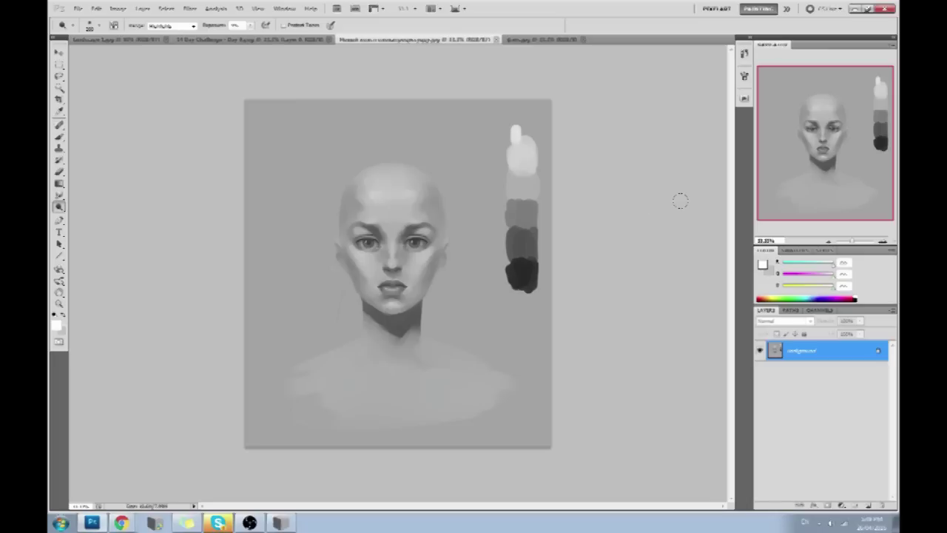
Zoom in twice on the face and set the foreground colour to black
{"action": "key", "text": "ctrl+plus"}
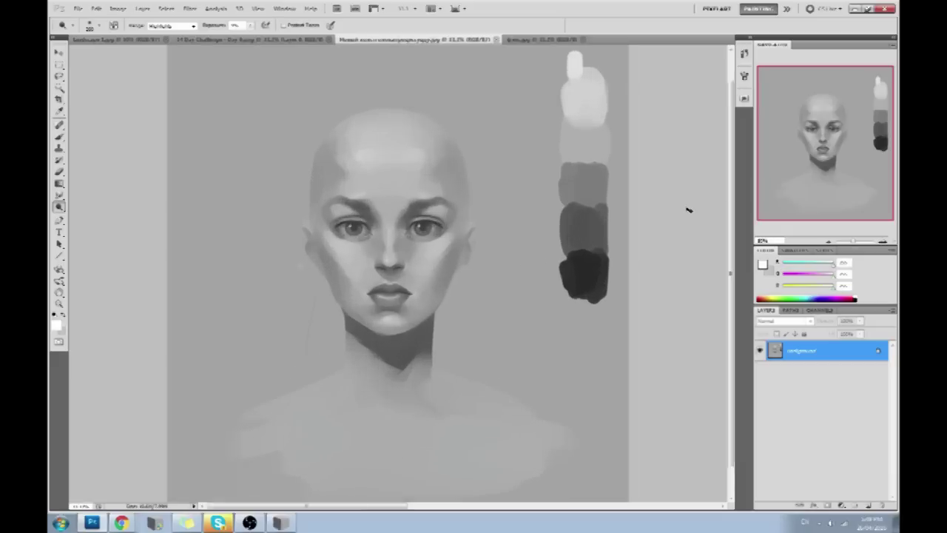
{"action": "key", "text": "ctrl+plus"}
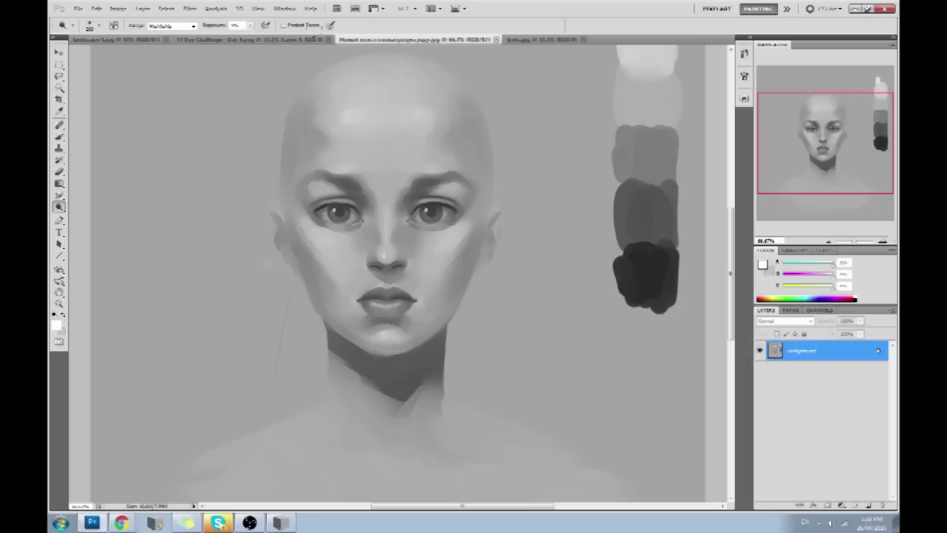
{"action": "left_click", "coordinate": [767, 266]}
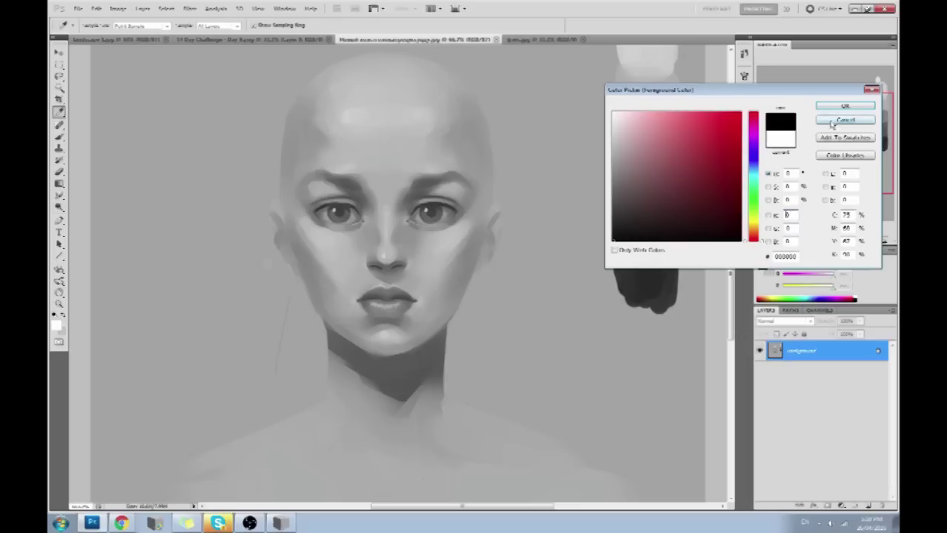
{"action": "left_click", "coordinate": [845, 106]}
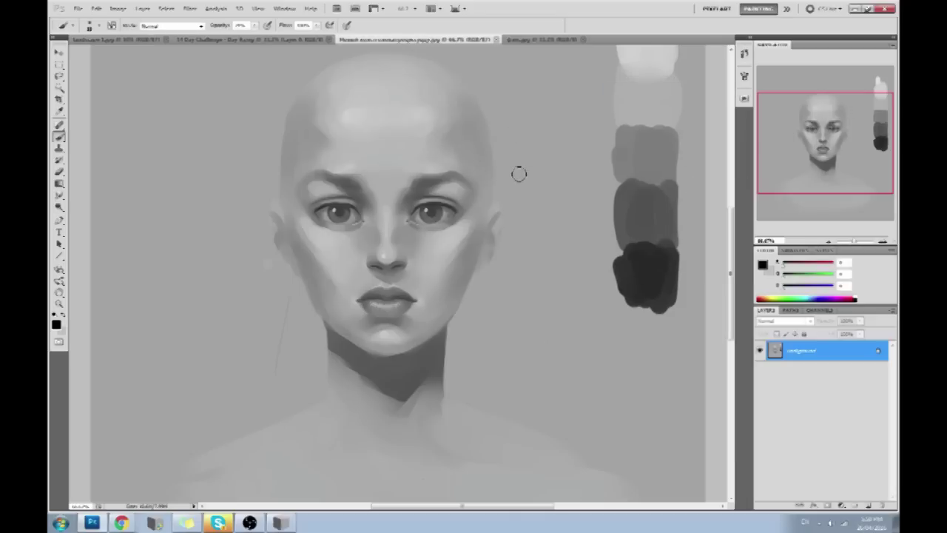
Sketch rough black ovals around the eyes and an arrow to the temple, then undo them
{"action": "mouse_move", "coordinate": [561, 127]}
{"action": "left_mouse_down"}
{"action": "mouse_move", "coordinate": [493, 152]}
{"action": "mouse_move", "coordinate": [487, 166]}
{"action": "left_mouse_up"}
{"action": "left_click_drag", "start_coordinate": [493, 145], "coordinate": [509, 158]}
{"action": "left_click_drag", "start_coordinate": [411, 169], "coordinate": [455, 237]}
{"action": "left_click_drag", "start_coordinate": [456, 237], "coordinate": [444, 170]}
{"action": "mouse_move", "coordinate": [358, 157]}
{"action": "left_mouse_down"}
{"action": "mouse_move", "coordinate": [311, 165]}
{"action": "mouse_move", "coordinate": [370, 174]}
{"action": "left_mouse_up"}
{"action": "key", "text": "ctrl+z"}
{"action": "key", "text": "ctrl+alt+z"}
{"action": "key", "text": "ctrl+alt+z"}
{"action": "key", "text": "ctrl+alt+z"}
{"action": "key", "text": "ctrl+alt+z"}
{"action": "key", "text": "ctrl+alt+z"}
{"action": "mouse_move", "coordinate": [452, 158]}
{"action": "left_mouse_down"}
{"action": "mouse_move", "coordinate": [483, 194]}
{"action": "mouse_move", "coordinate": [453, 157]}
{"action": "left_mouse_up"}
{"action": "left_click_drag", "start_coordinate": [332, 159], "coordinate": [295, 190]}
{"action": "left_click_drag", "start_coordinate": [304, 228], "coordinate": [362, 211]}
{"action": "key", "text": "ctrl+alt+z"}
{"action": "key", "text": "ctrl+alt+z"}
Launch Filter > Liquify on the portrait and enlarge the brush size
{"action": "left_click", "coordinate": [190, 8]}
{"action": "left_click", "coordinate": [224, 72]}
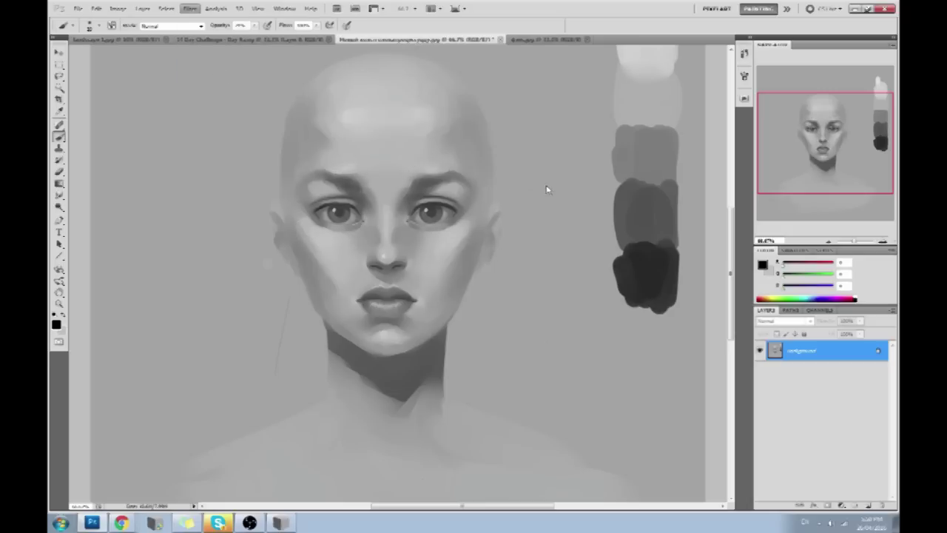
{"action": "left_click", "coordinate": [850, 85]}
{"action": "left_click_drag", "start_coordinate": [820, 97], "coordinate": [826, 97]}
Pucker the area around the left eye inward, then reduce the Liquify brush size
{"action": "left_click", "coordinate": [60, 62]}
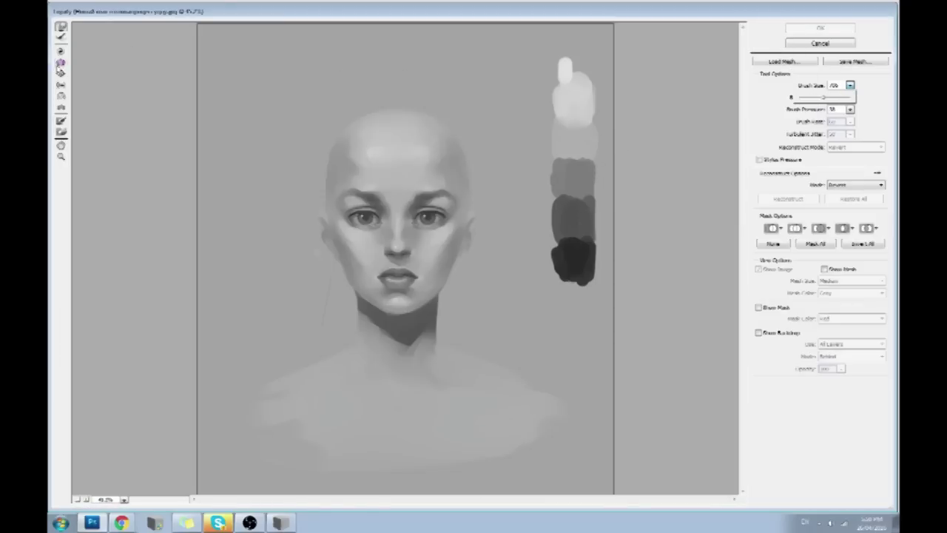
{"action": "left_click", "coordinate": [366, 219]}
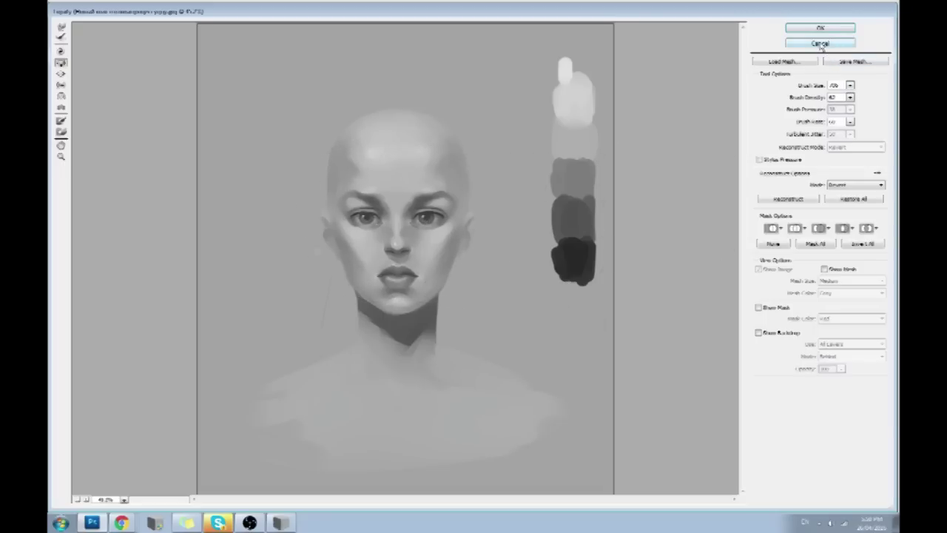
{"action": "left_click_drag", "start_coordinate": [850, 85], "coordinate": [772, 111]}
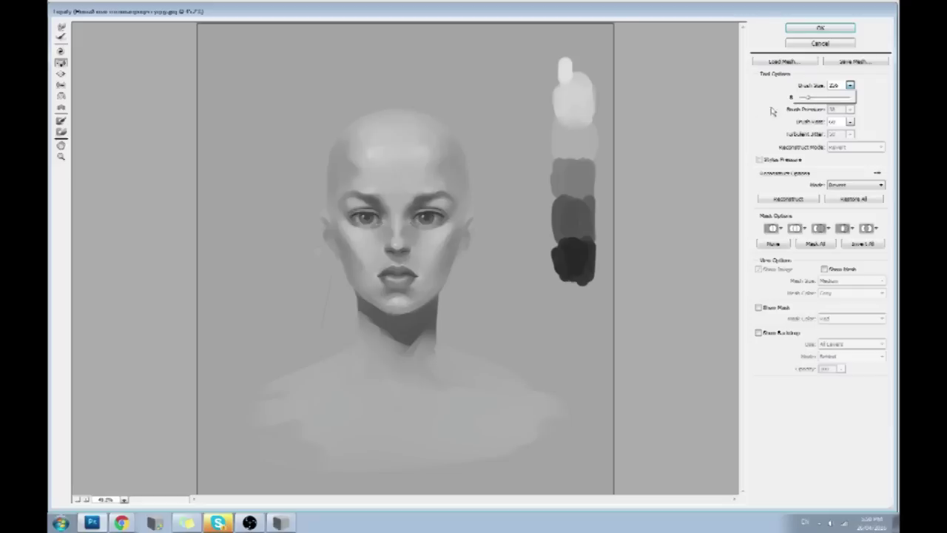
{"action": "key", "text": "bracketright"}
{"action": "key", "text": "bracketright"}
{"action": "key", "text": "bracketright"}
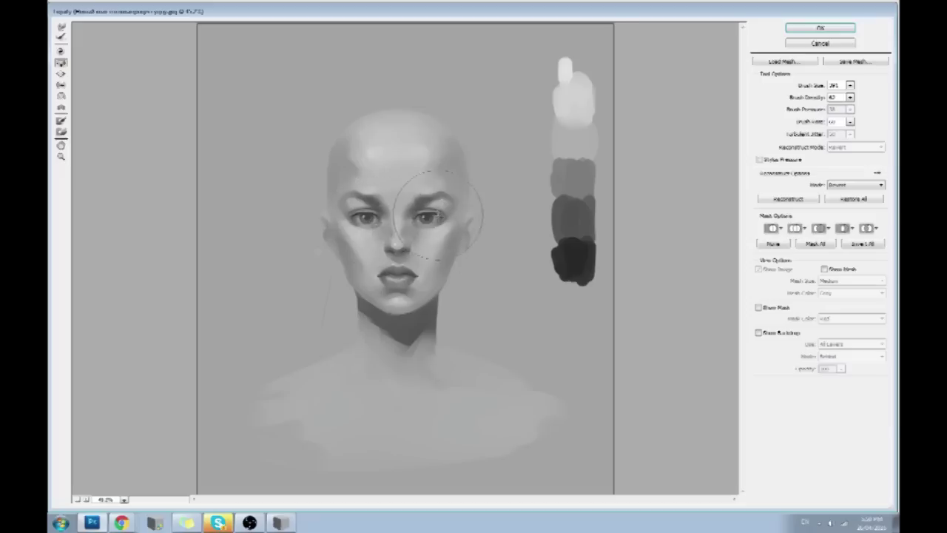
Return to Forward Warp with a smaller brush and apply the Liquify changes
{"action": "left_click", "coordinate": [62, 26]}
{"action": "left_click", "coordinate": [850, 85]}
{"action": "left_click_drag", "start_coordinate": [812, 97], "coordinate": [805, 97]}
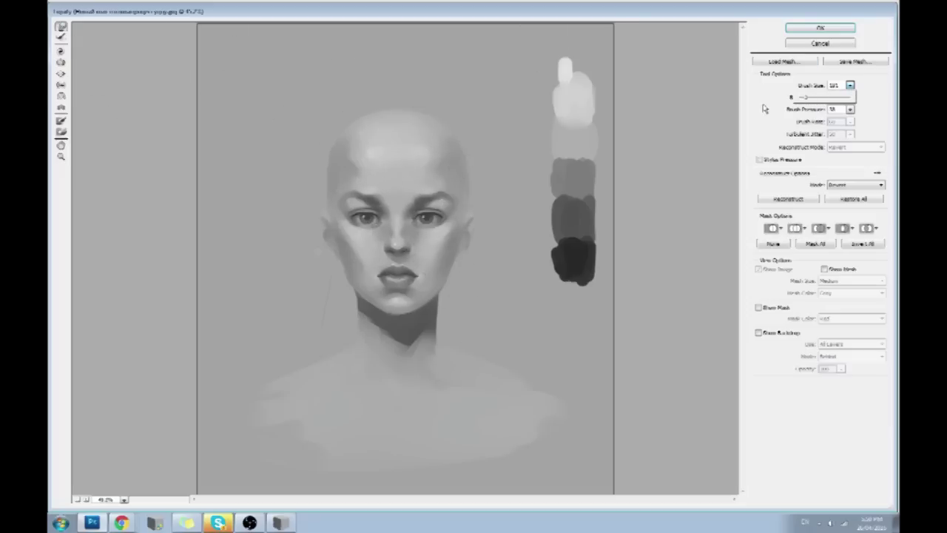
{"action": "left_click", "coordinate": [354, 187]}
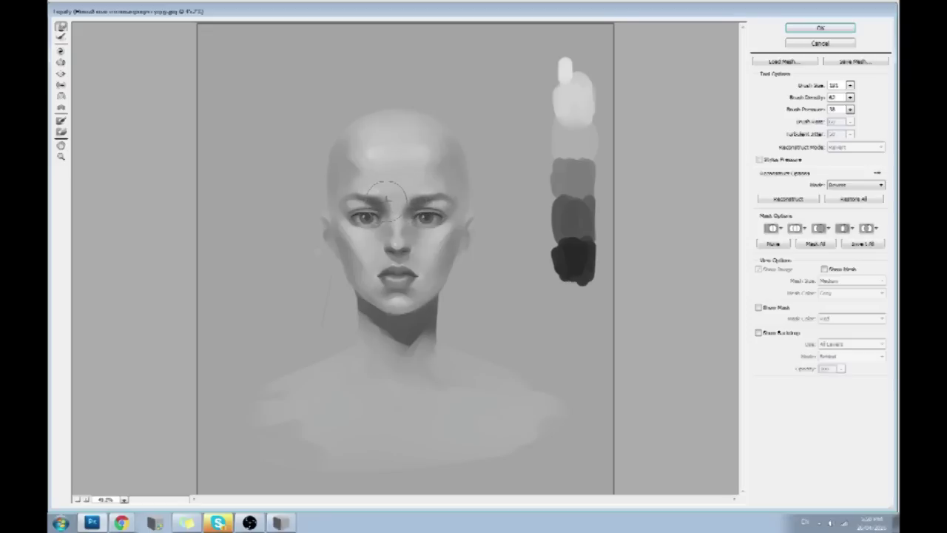
{"action": "left_click", "coordinate": [820, 27]}
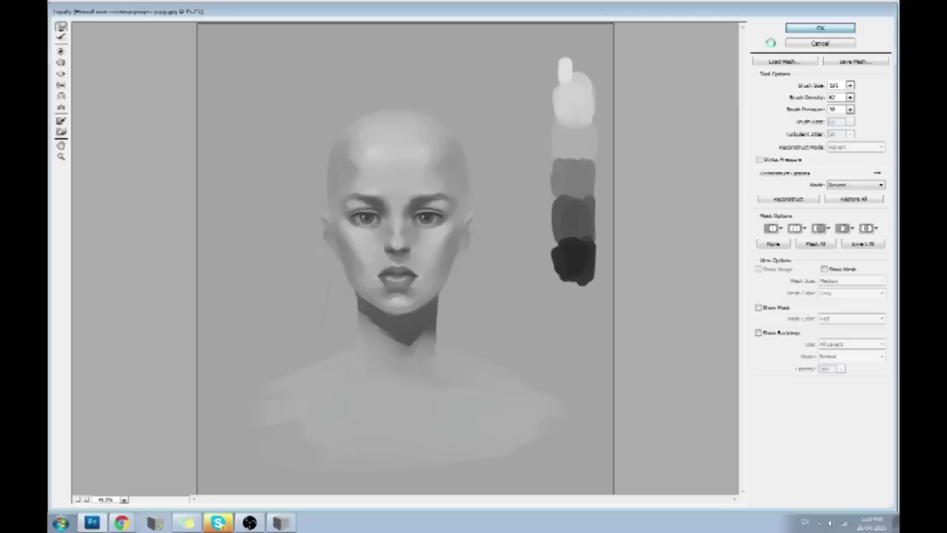
{"action": "left_click_drag", "start_coordinate": [516, 239], "coordinate": [537, 254]}
Zoom out and toggle undo to compare the painting before and after Liquify
{"action": "key", "text": "ctrl+z"}
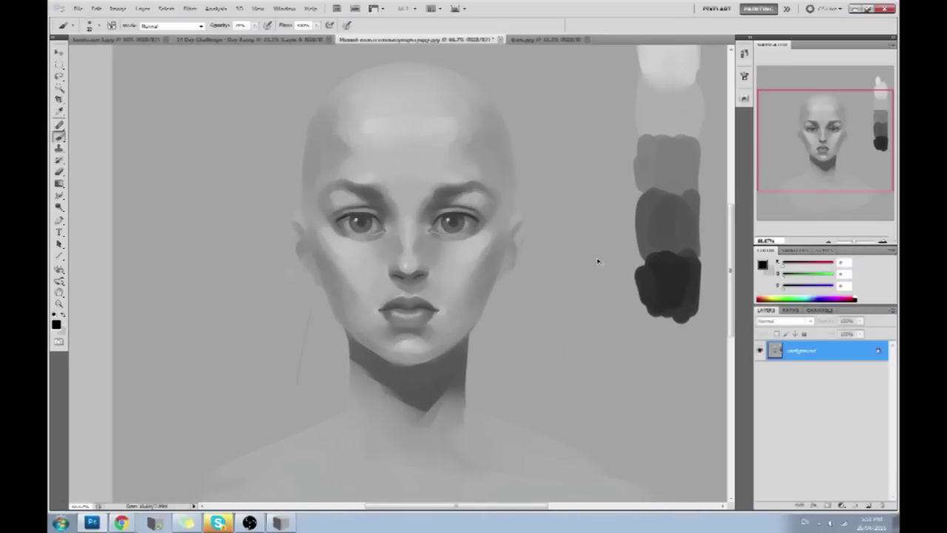
{"action": "key", "text": "ctrl+minus"}
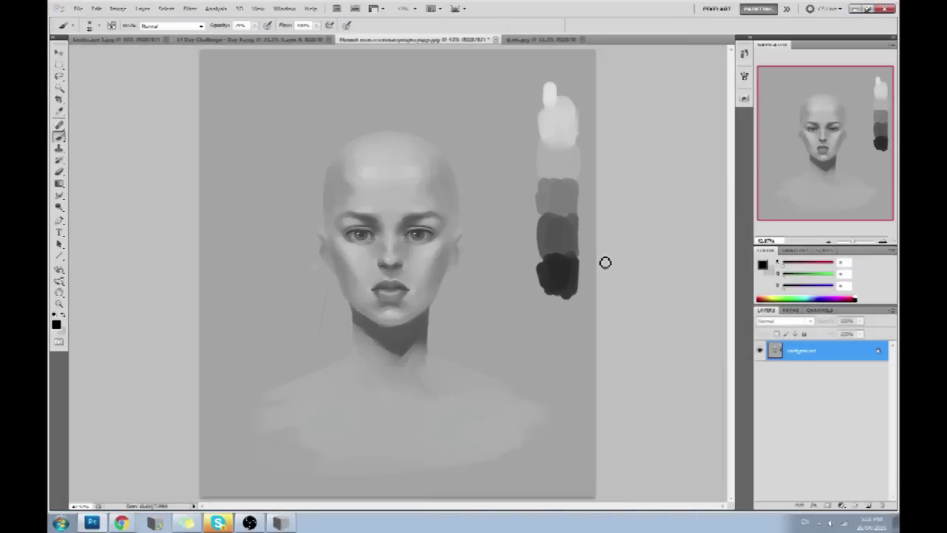
{"action": "key", "text": "ctrl+z"}
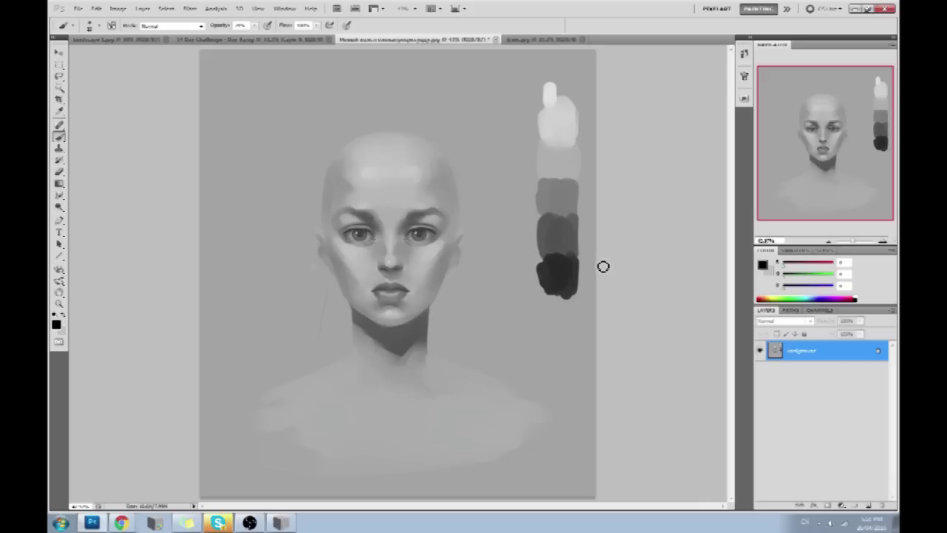
{"action": "key", "text": "ctrl+z"}
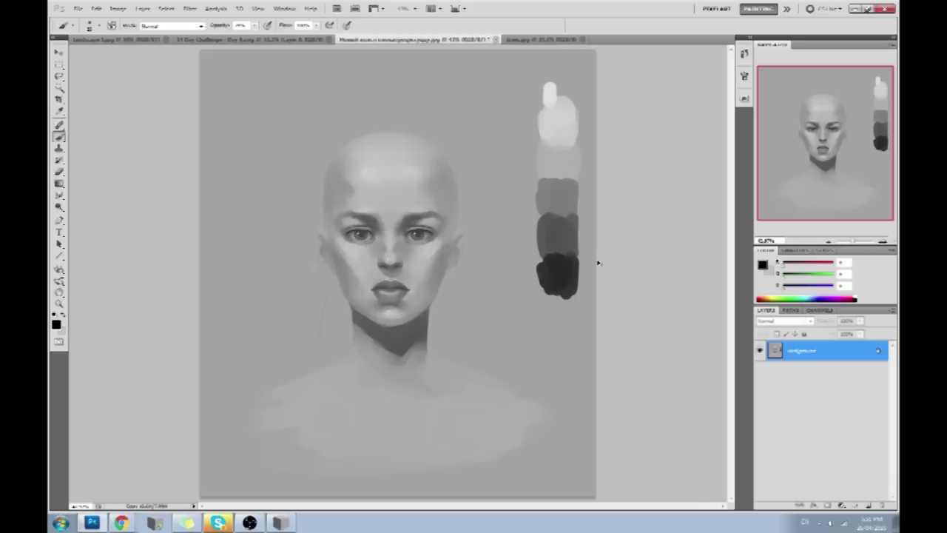
{"action": "key", "text": "ctrl+z"}
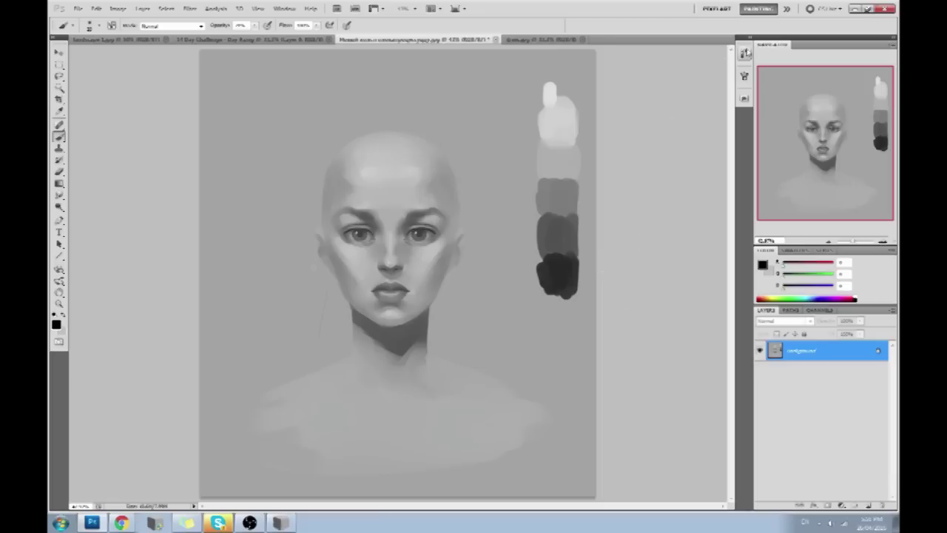
In the History panel, check the Open and latest states, then revert to the snapshot
{"action": "left_click", "coordinate": [744, 53]}
{"action": "left_click", "coordinate": [623, 65]}
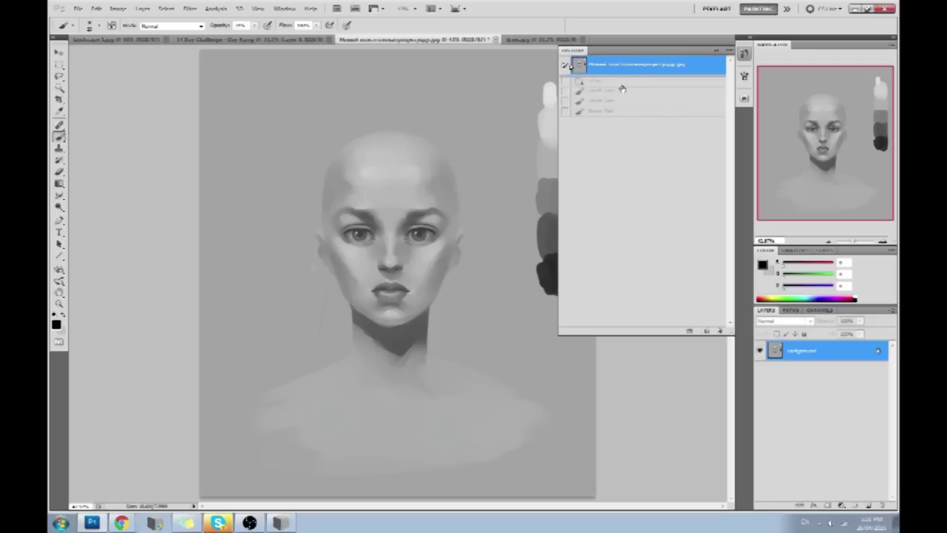
{"action": "left_click", "coordinate": [620, 111]}
{"action": "left_click", "coordinate": [630, 66]}
{"action": "left_click", "coordinate": [621, 81]}
{"action": "left_click", "coordinate": [631, 66]}
{"action": "left_click", "coordinate": [715, 51]}
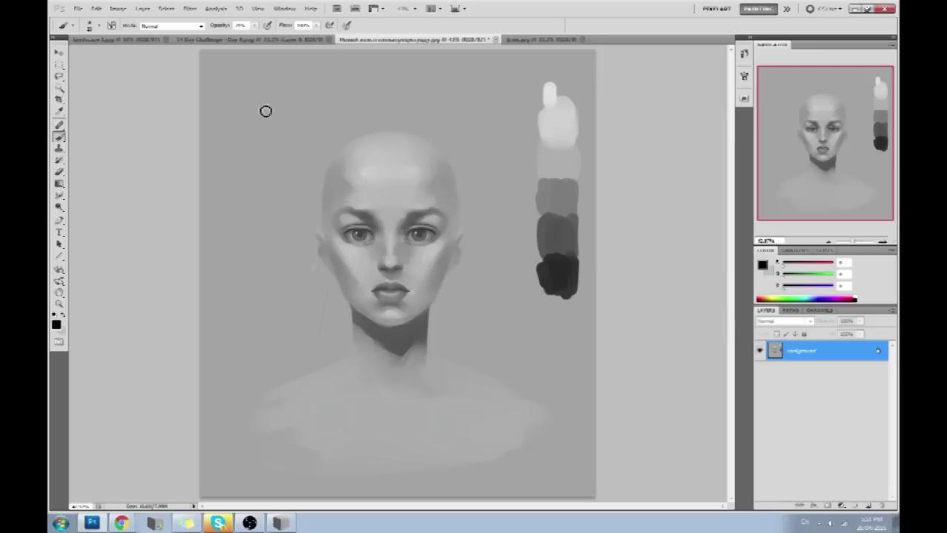
{"action": "left_click", "coordinate": [215, 8]}
{"action": "left_click", "coordinate": [257, 9]}
Reopen Liquify with brush size 261, then switch to Pucker at about 231
{"action": "left_click", "coordinate": [190, 8]}
{"action": "left_click", "coordinate": [206, 68]}
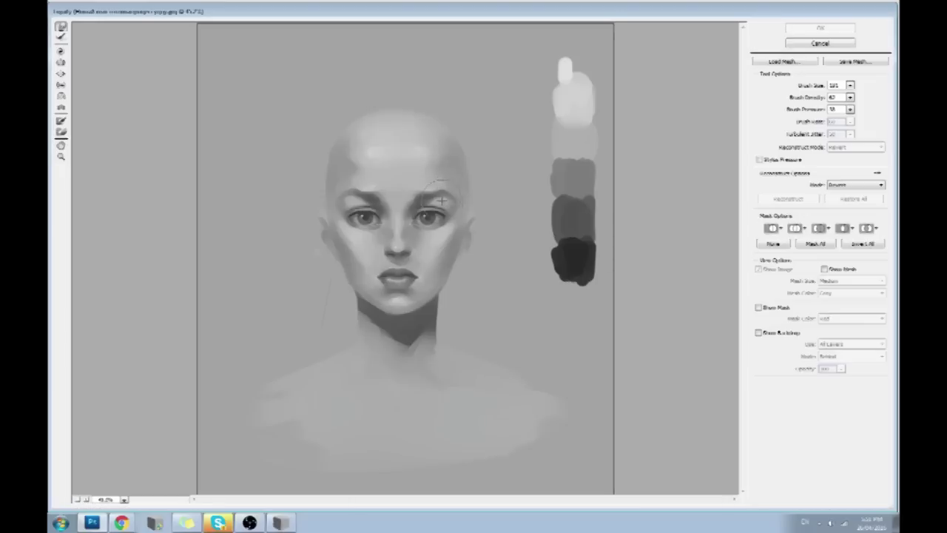
{"action": "left_click", "coordinate": [851, 85]}
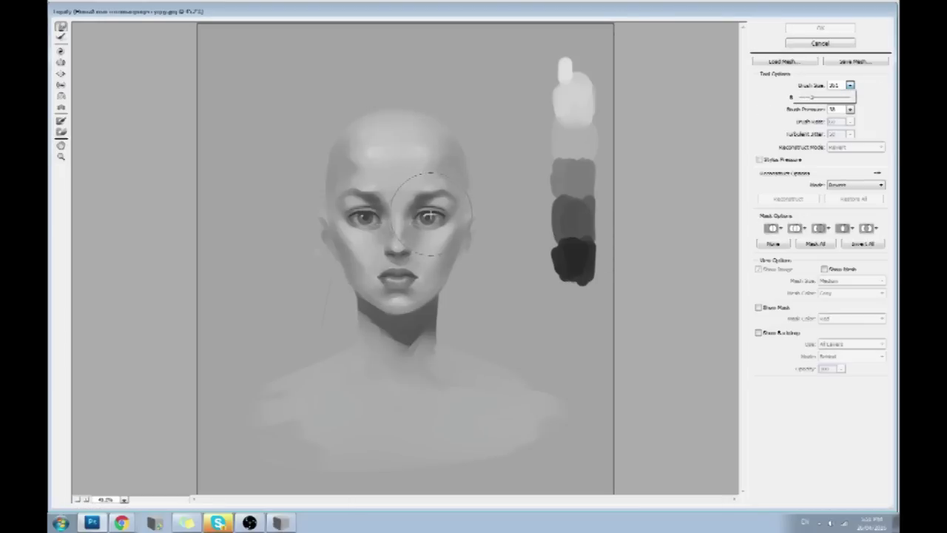
{"action": "left_click", "coordinate": [385, 204]}
{"action": "left_click", "coordinate": [60, 63]}
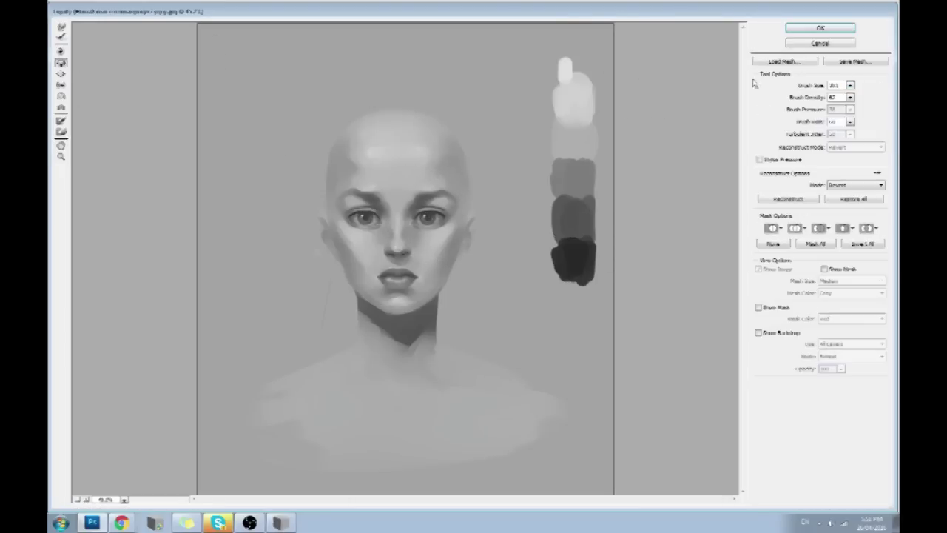
{"action": "left_click", "coordinate": [851, 85]}
{"action": "left_click_drag", "start_coordinate": [835, 99], "coordinate": [819, 98]}
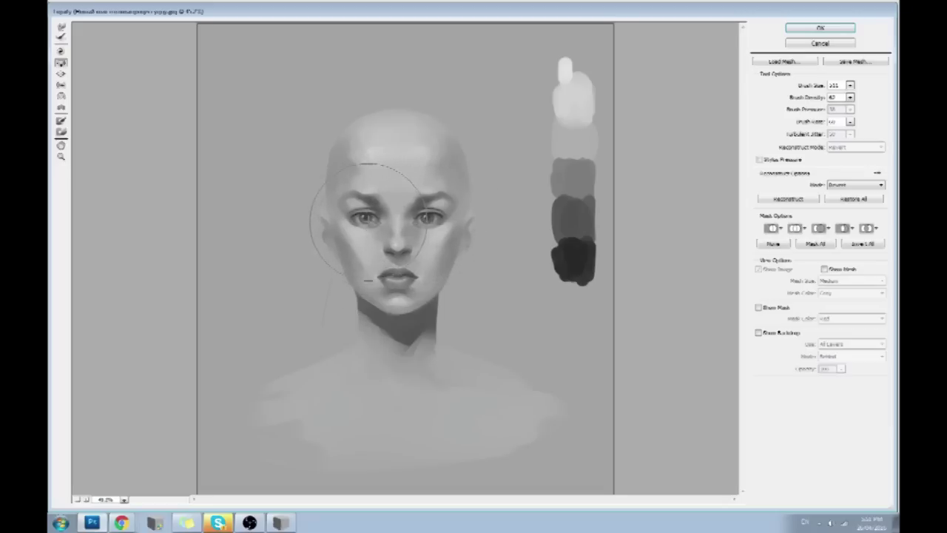
Use Forward Warp at brush size 126 to push the inner left brow up, then apply
{"action": "left_click", "coordinate": [851, 86]}
{"action": "left_click_drag", "start_coordinate": [814, 98], "coordinate": [784, 102]}
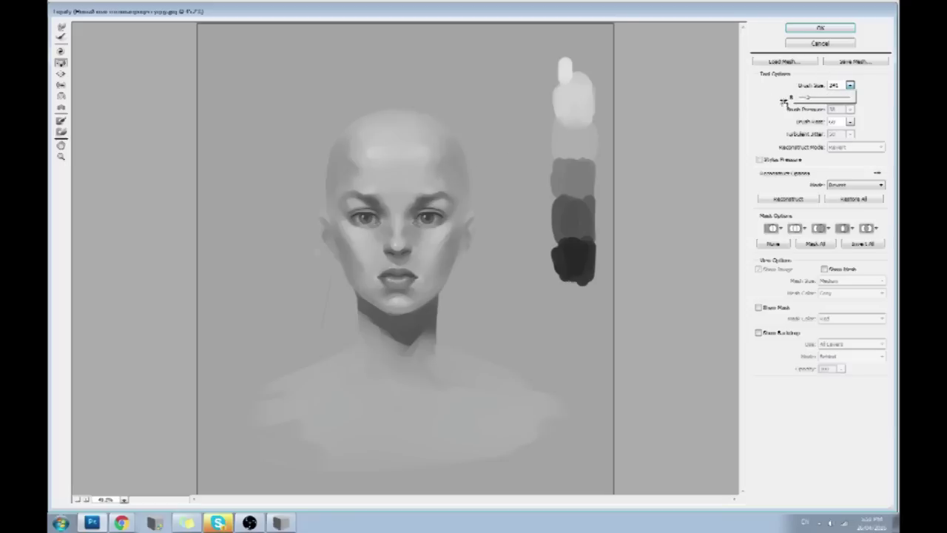
{"action": "left_click", "coordinate": [61, 27]}
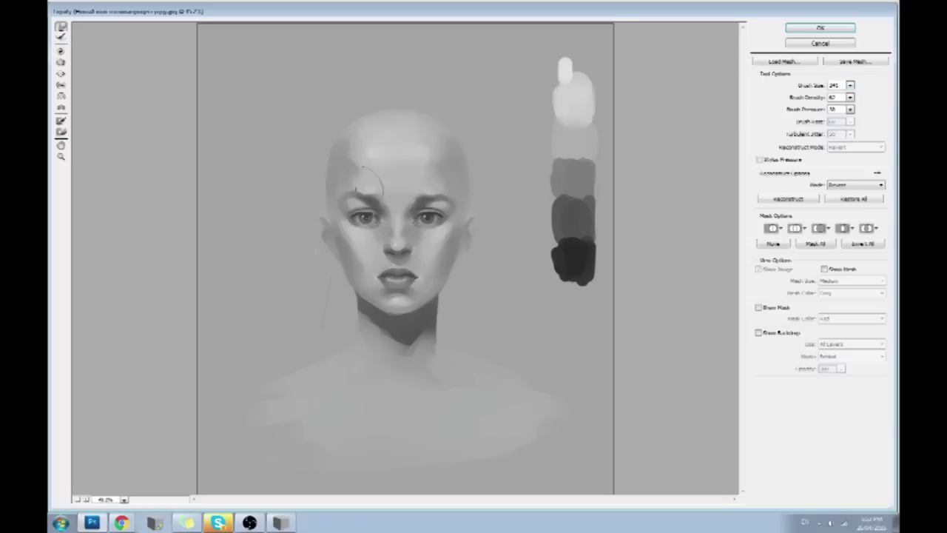
{"action": "mouse_move", "coordinate": [349, 182]}
{"action": "left_mouse_down"}
{"action": "mouse_move", "coordinate": [344, 198]}
{"action": "mouse_move", "coordinate": [377, 173]}
{"action": "mouse_move", "coordinate": [370, 190]}
{"action": "mouse_move", "coordinate": [381, 192]}
{"action": "left_mouse_up"}
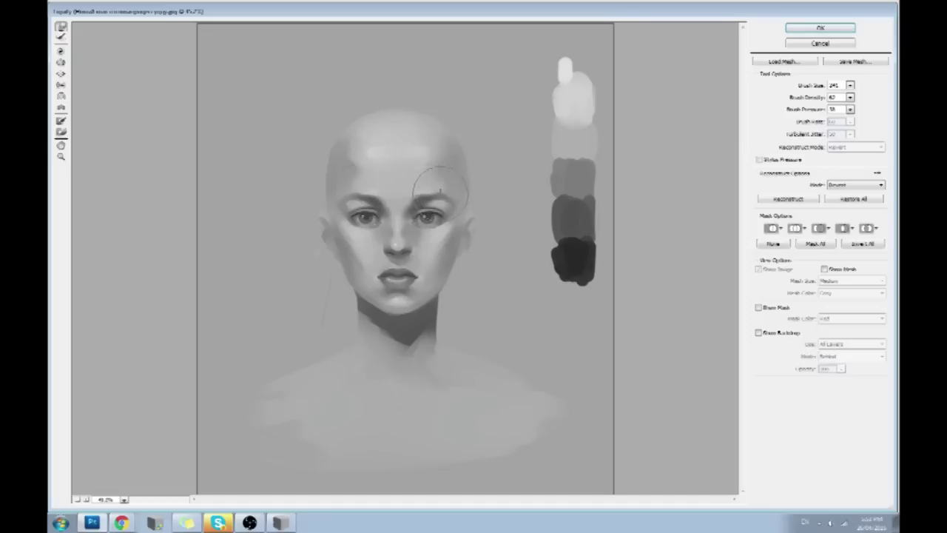
{"action": "left_click", "coordinate": [807, 30]}
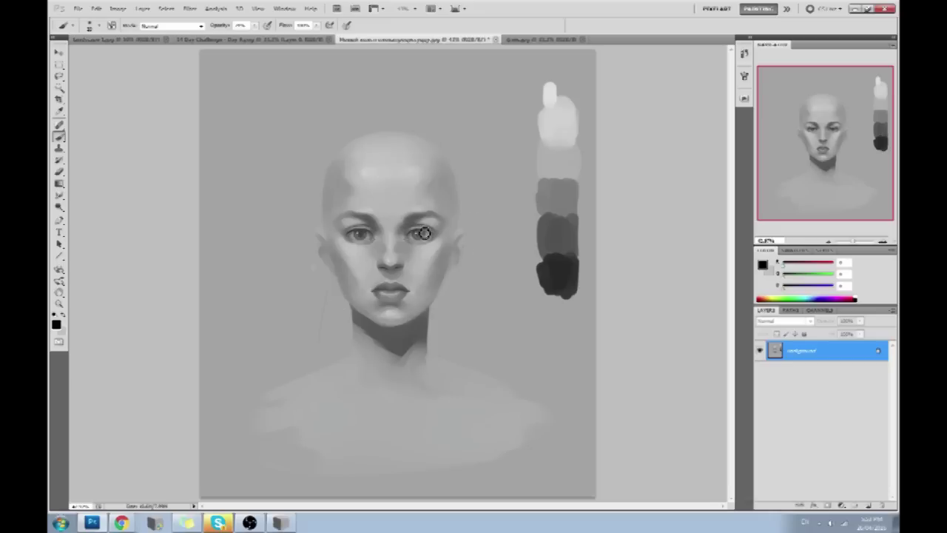
Sample grey tones from the eye, forehead, cheeks and chin of the painted face
{"action": "left_click", "coordinate": [356, 249], "text": "alt"}
{"action": "left_click", "coordinate": [380, 163], "text": "alt"}
{"action": "left_click", "coordinate": [356, 254], "text": "alt"}
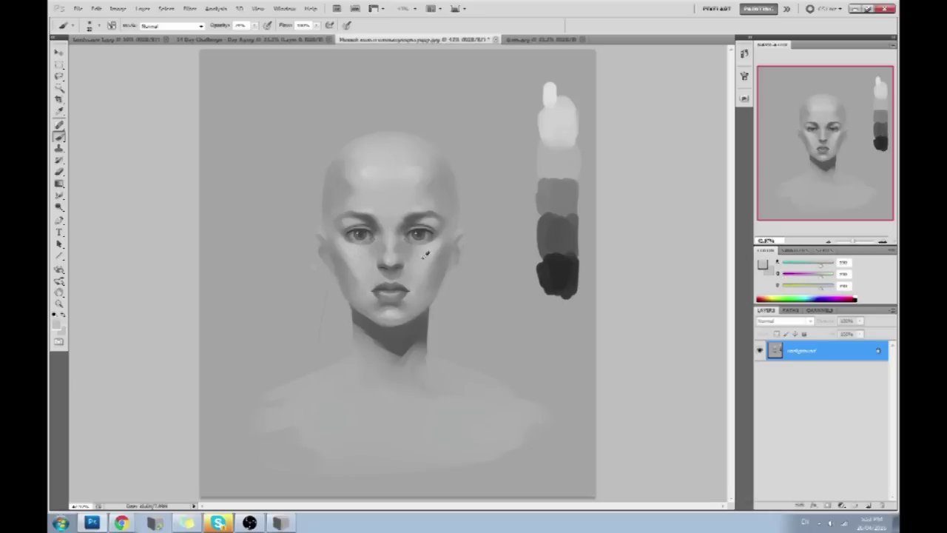
{"action": "left_click", "coordinate": [394, 308], "text": "alt"}
{"action": "left_click", "coordinate": [393, 308], "text": "alt"}
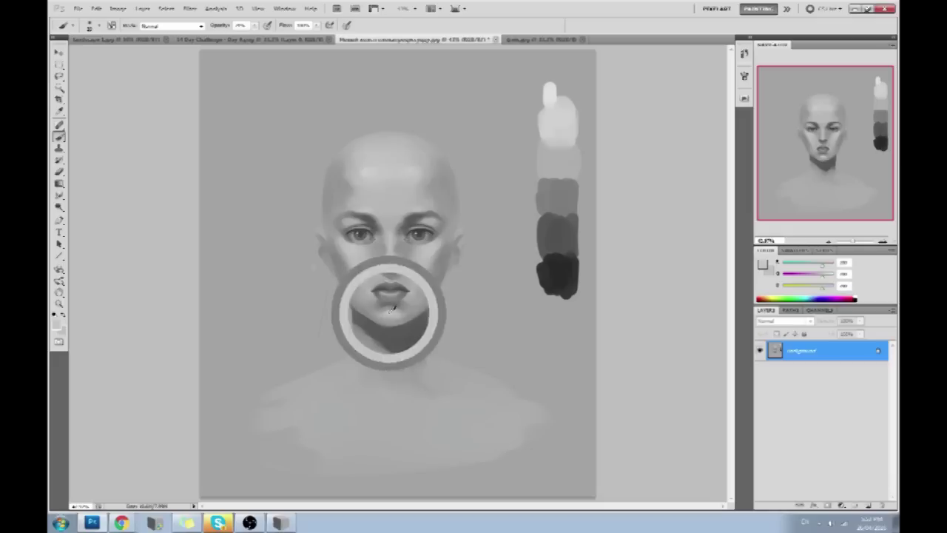
{"action": "left_click", "coordinate": [394, 314], "text": "alt"}
{"action": "left_click", "coordinate": [350, 239], "text": "alt"}
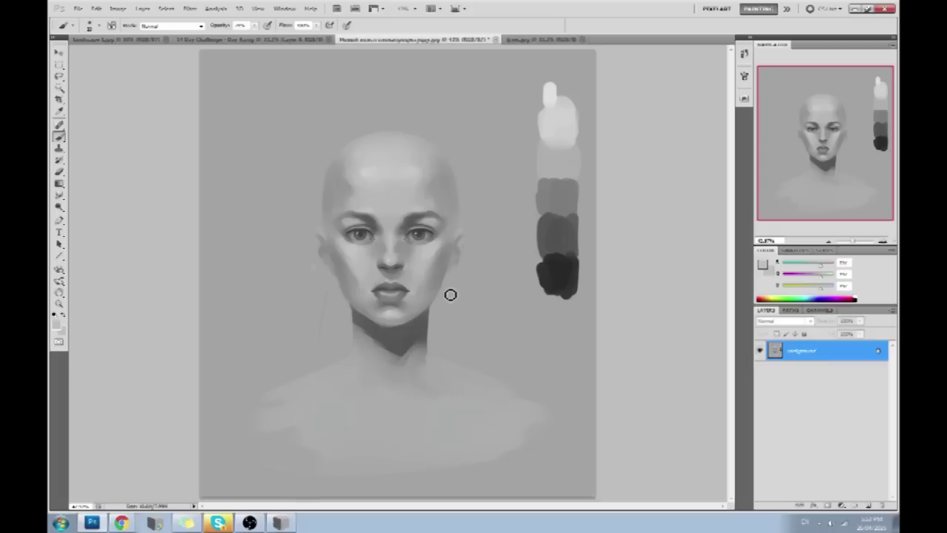
Zoom in on the face, enable pen-pressure opacity, and darken and reshape the left nostril
{"action": "key", "text": "z"}
{"action": "left_click_drag", "start_coordinate": [290, 185], "coordinate": [491, 355]}
{"action": "key", "text": "b"}
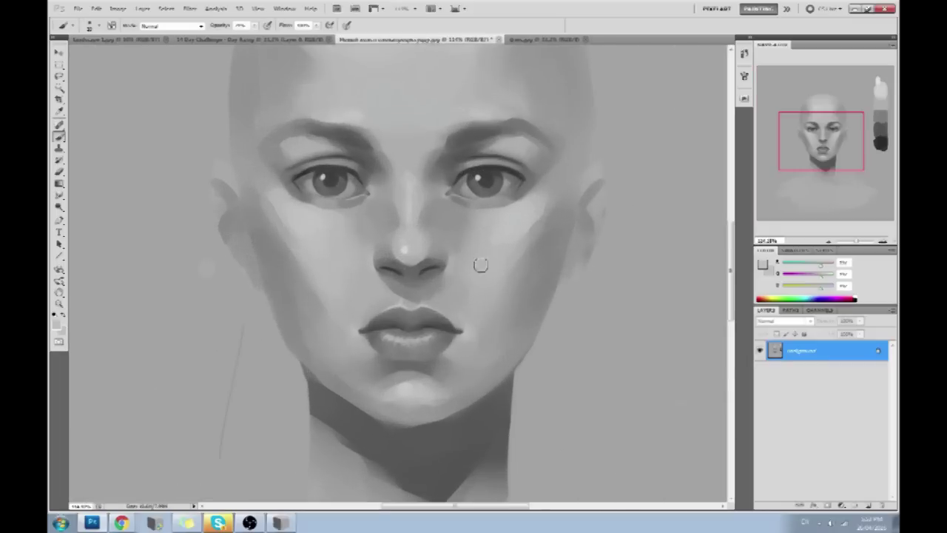
{"action": "left_click", "coordinate": [397, 265], "text": "alt"}
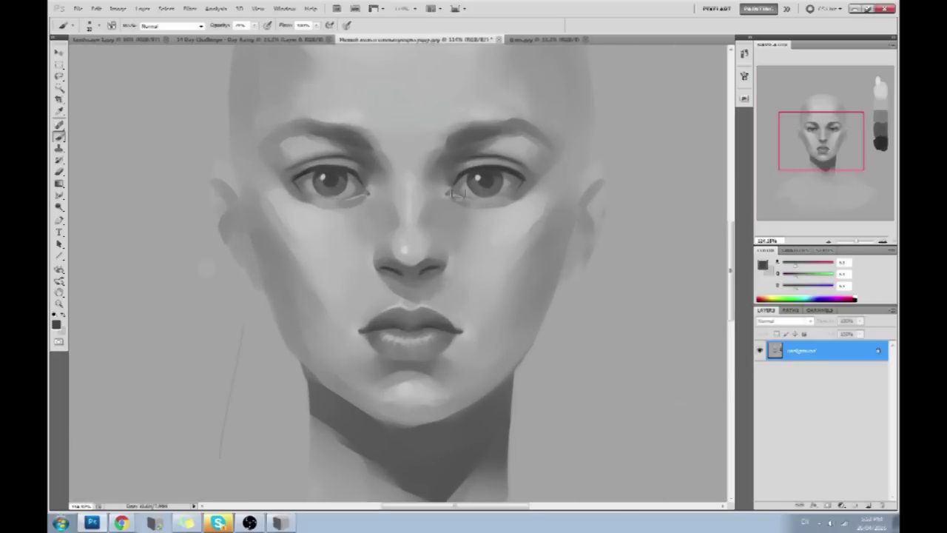
{"action": "left_click", "coordinate": [255, 25]}
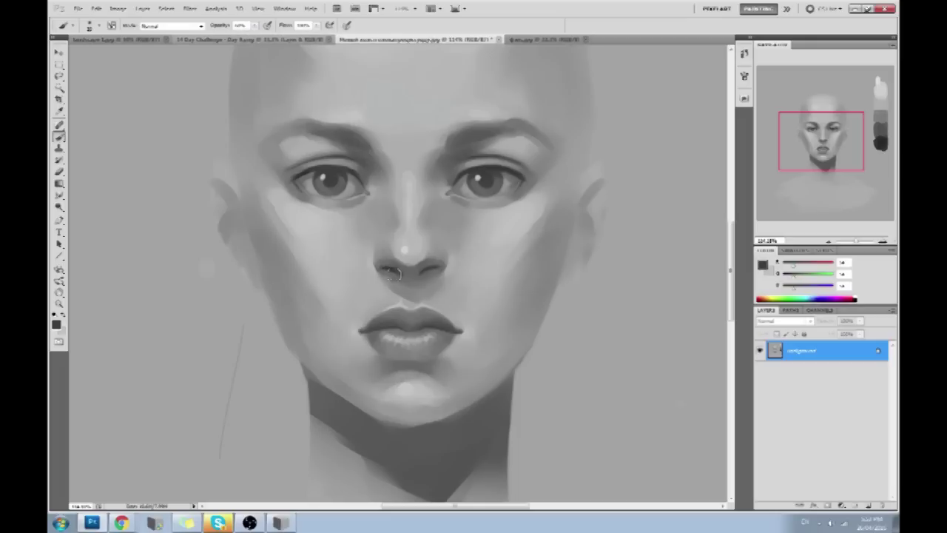
{"action": "mouse_move", "coordinate": [388, 274]}
{"action": "left_mouse_down"}
{"action": "mouse_move", "coordinate": [421, 208]}
{"action": "mouse_move", "coordinate": [418, 259]}
{"action": "mouse_move", "coordinate": [440, 276]}
{"action": "mouse_move", "coordinate": [430, 263]}
{"action": "mouse_move", "coordinate": [442, 267]}
{"action": "mouse_move", "coordinate": [419, 263]}
{"action": "left_mouse_up"}
Refine the right nostril with small strokes at 40% opacity, then dab darker grey at 17%
{"action": "left_click", "coordinate": [428, 260], "text": "alt"}
{"action": "key", "text": "4"}
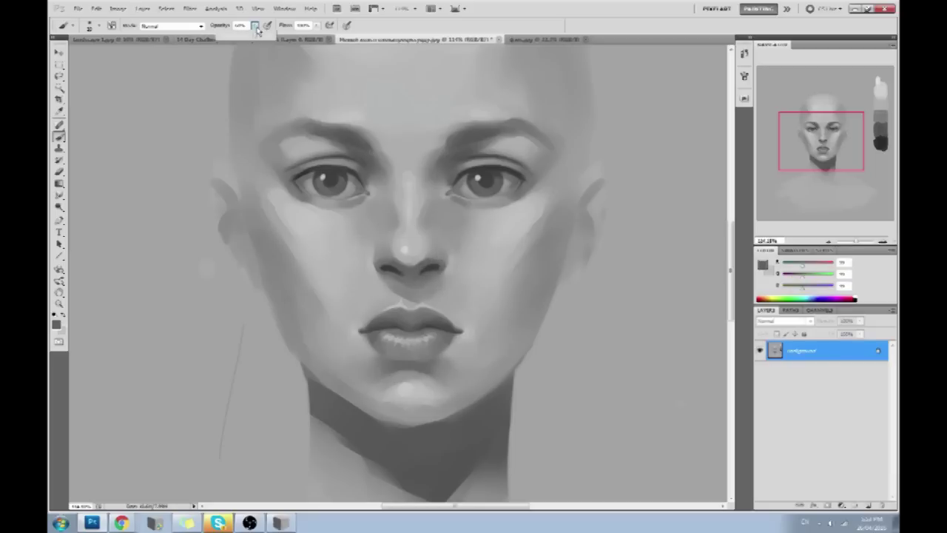
{"action": "left_click", "coordinate": [393, 265], "text": "alt"}
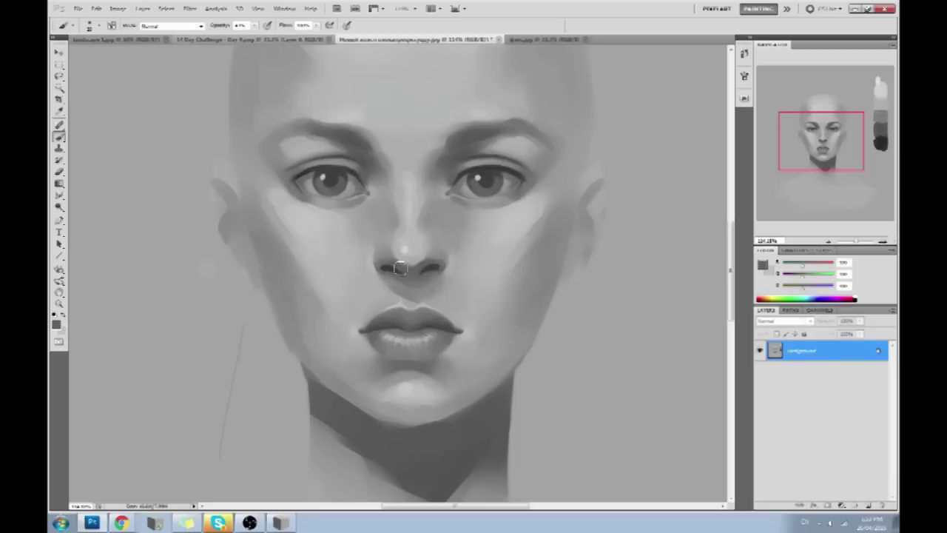
{"action": "mouse_move", "coordinate": [432, 268]}
{"action": "left_mouse_down"}
{"action": "mouse_move", "coordinate": [419, 274]}
{"action": "mouse_move", "coordinate": [425, 266]}
{"action": "left_mouse_up"}
{"action": "left_click", "coordinate": [441, 261], "text": "alt"}
{"action": "key", "text": "1"}
{"action": "key", "text": "7"}
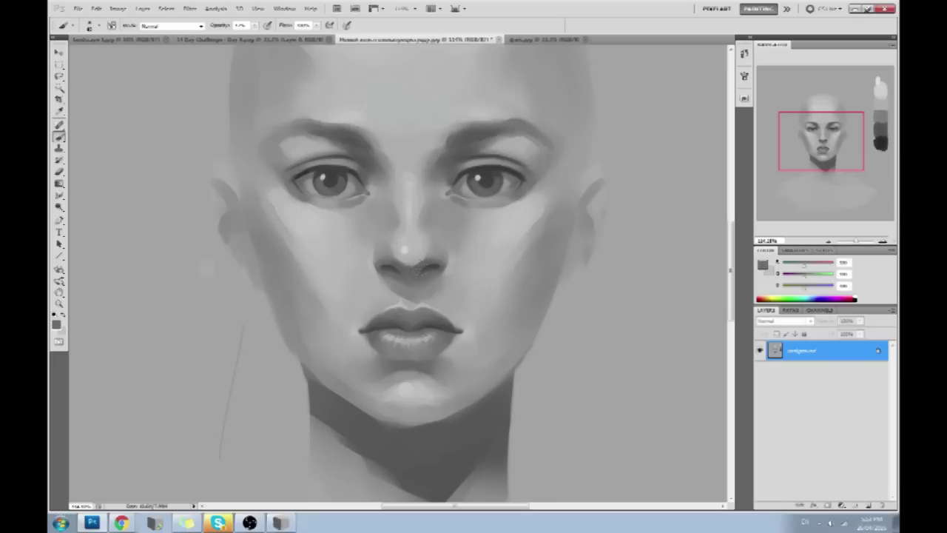
{"action": "left_click", "coordinate": [443, 262]}
Zoom in closely on the nose and pick a darker grey from the face
{"action": "left_click", "coordinate": [487, 184], "text": "alt"}
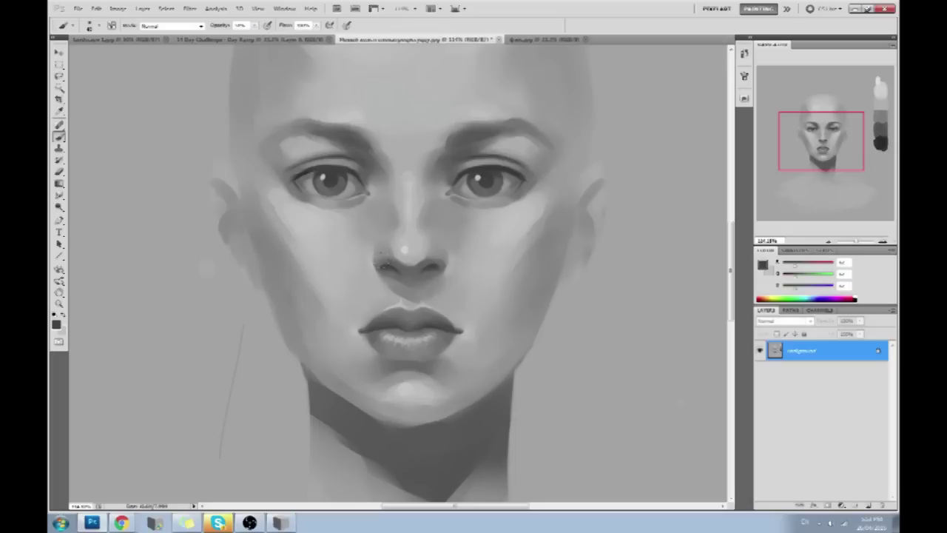
{"action": "key", "text": "z"}
{"action": "left_click_drag", "start_coordinate": [453, 286], "coordinate": [497, 325]}
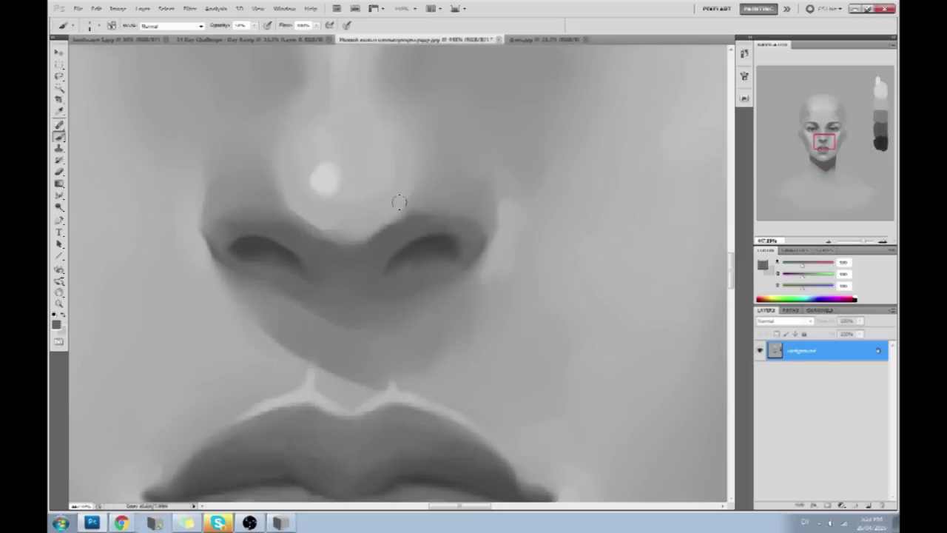
{"action": "left_click", "coordinate": [401, 258], "text": "alt"}
Drag the reference head's Nose Tip slider to its minimum and back up to compare nose profiles
{"action": "key", "text": "alt+Tab"}
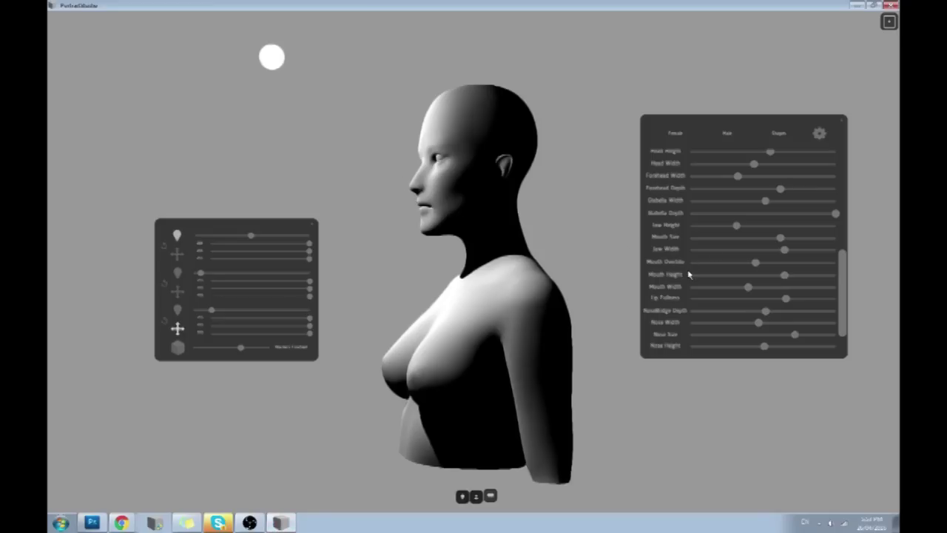
{"action": "scroll", "coordinate": [828, 283], "scroll_direction": "down", "scroll_amount": 3}
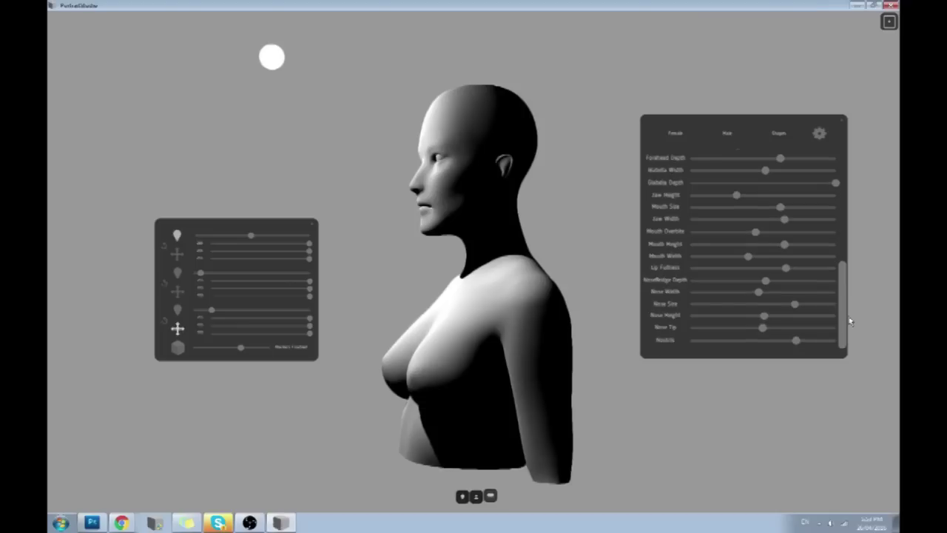
{"action": "mouse_move", "coordinate": [848, 316]}
{"action": "left_mouse_down"}
{"action": "mouse_move", "coordinate": [850, 194]}
{"action": "mouse_move", "coordinate": [840, 328]}
{"action": "left_mouse_up"}
{"action": "left_click_drag", "start_coordinate": [766, 326], "coordinate": [739, 353]}
{"action": "left_click_drag", "start_coordinate": [738, 327], "coordinate": [692, 328]}
{"action": "left_click_drag", "start_coordinate": [693, 327], "coordinate": [739, 331]}
{"action": "left_click", "coordinate": [104, 520]}
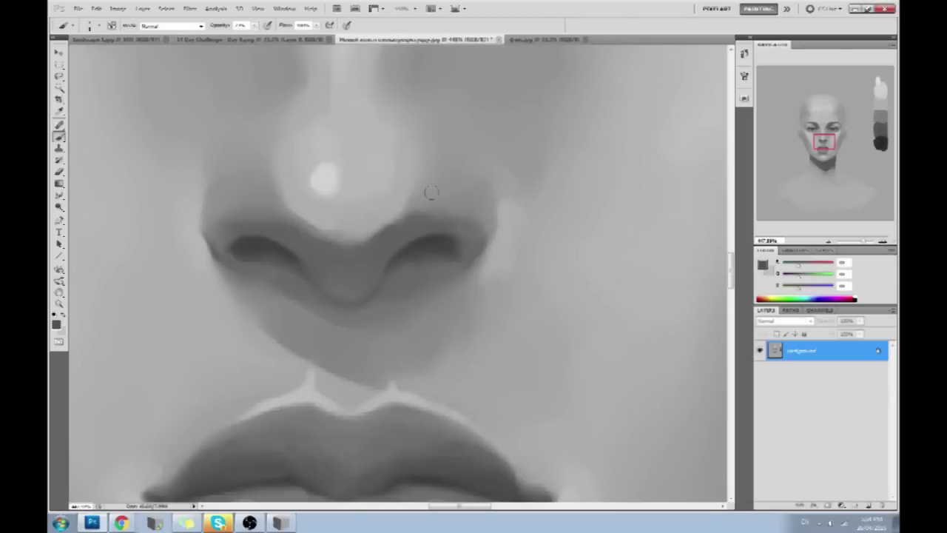
Paint test arcs and loops on the cheek, then undo them all
{"action": "left_click_drag", "start_coordinate": [543, 303], "coordinate": [725, 265]}
{"action": "mouse_move", "coordinate": [611, 258]}
{"action": "left_mouse_down"}
{"action": "mouse_move", "coordinate": [641, 260]}
{"action": "mouse_move", "coordinate": [638, 280]}
{"action": "mouse_move", "coordinate": [628, 265]}
{"action": "mouse_move", "coordinate": [629, 306]}
{"action": "left_mouse_up"}
{"action": "left_click_drag", "start_coordinate": [626, 235], "coordinate": [628, 299]}
{"action": "key", "text": "ctrl+alt+z"}
{"action": "key", "text": "ctrl+alt+z"}
{"action": "left_click_drag", "start_coordinate": [609, 254], "coordinate": [644, 255]}
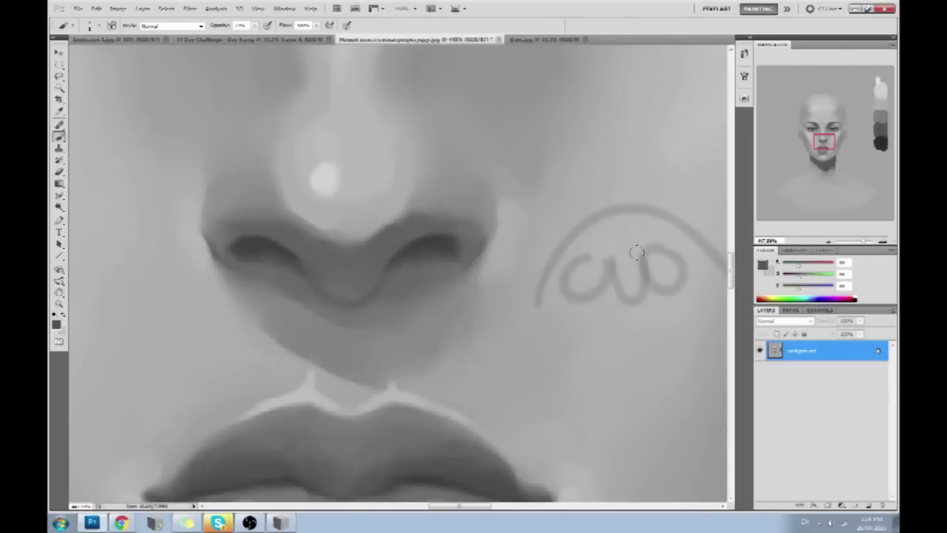
{"action": "key", "text": "ctrl+alt+z"}
{"action": "mouse_move", "coordinate": [672, 65]}
{"action": "left_mouse_down"}
{"action": "mouse_move", "coordinate": [605, 172]}
{"action": "mouse_move", "coordinate": [652, 150]}
{"action": "mouse_move", "coordinate": [675, 184]}
{"action": "left_mouse_up"}
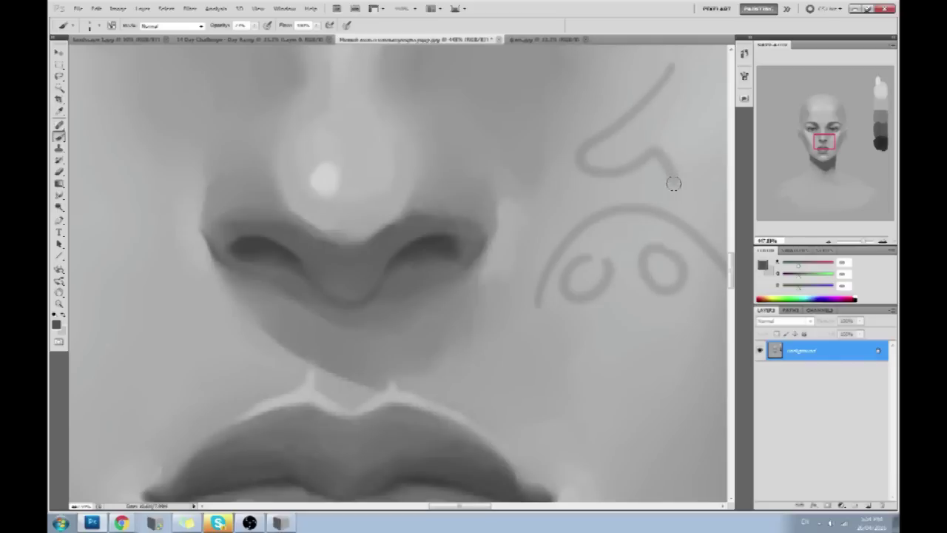
{"action": "key", "text": "ctrl+alt+z"}
{"action": "key", "text": "ctrl+alt+z"}
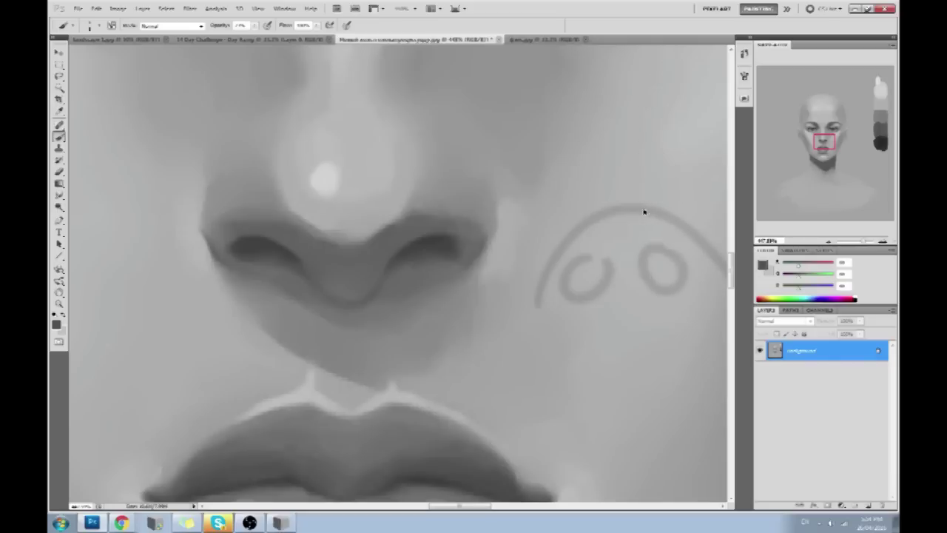
{"action": "key", "text": "ctrl+alt+z"}
{"action": "key", "text": "ctrl+alt+z"}
{"action": "key", "text": "ctrl+alt+z"}
{"action": "key", "text": "ctrl+0"}
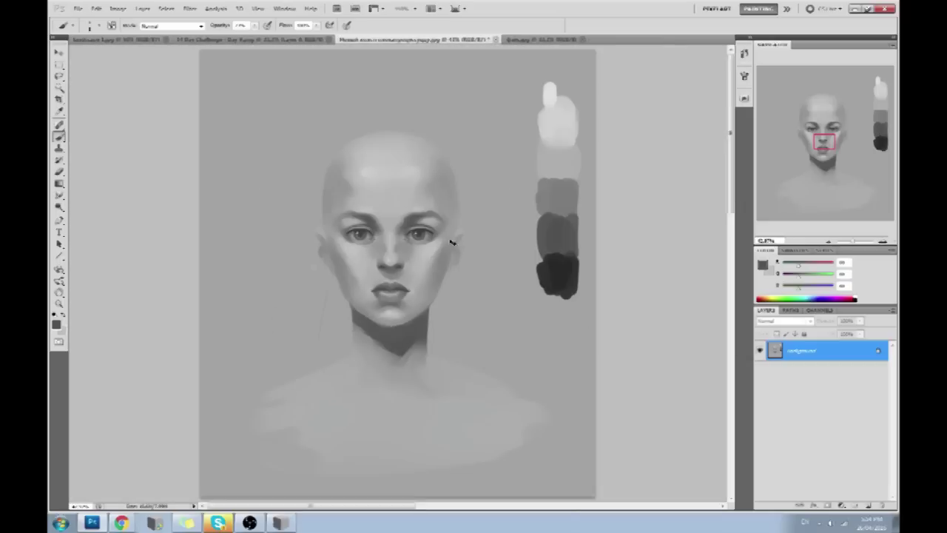
Zoom in and soften the shading beside the left lip corner at 50% brush opacity
{"action": "key", "text": "ctrl+plus"}
{"action": "key", "text": "ctrl+plus"}
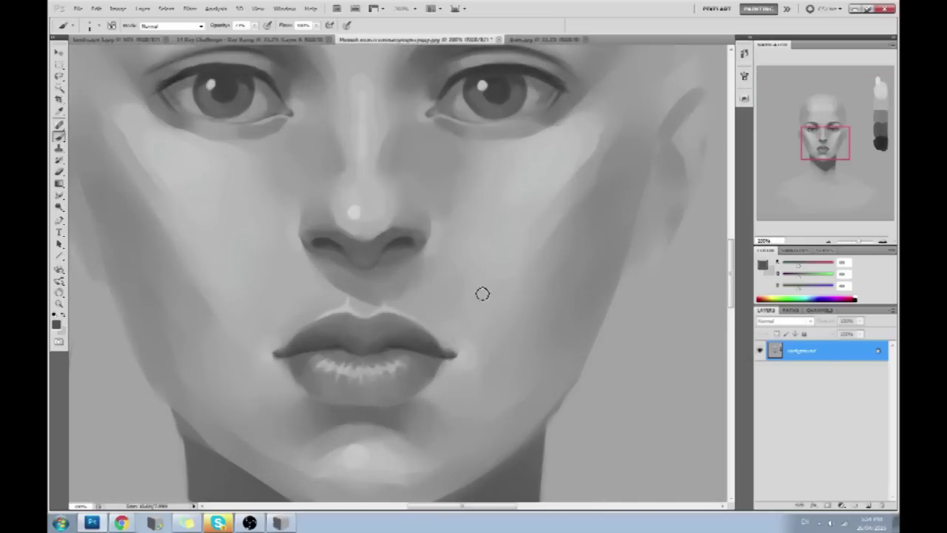
{"action": "key", "text": "5"}
{"action": "left_click", "coordinate": [264, 339], "text": "alt"}
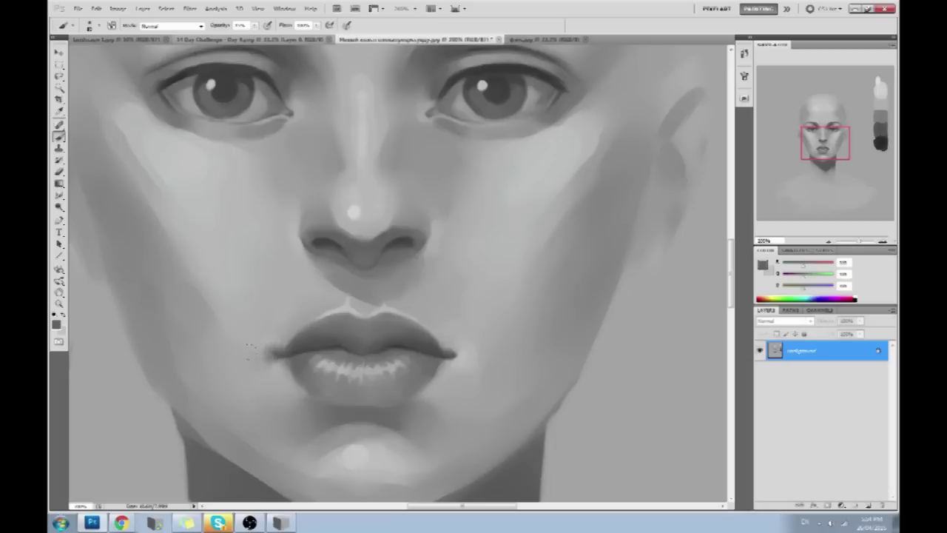
{"action": "mouse_move", "coordinate": [448, 339]}
{"action": "left_mouse_down"}
{"action": "mouse_move", "coordinate": [458, 355]}
{"action": "mouse_move", "coordinate": [443, 338]}
{"action": "left_mouse_up"}
{"action": "left_click", "coordinate": [462, 345], "text": "alt"}
{"action": "right_click", "coordinate": [466, 348], "text": "alt"}
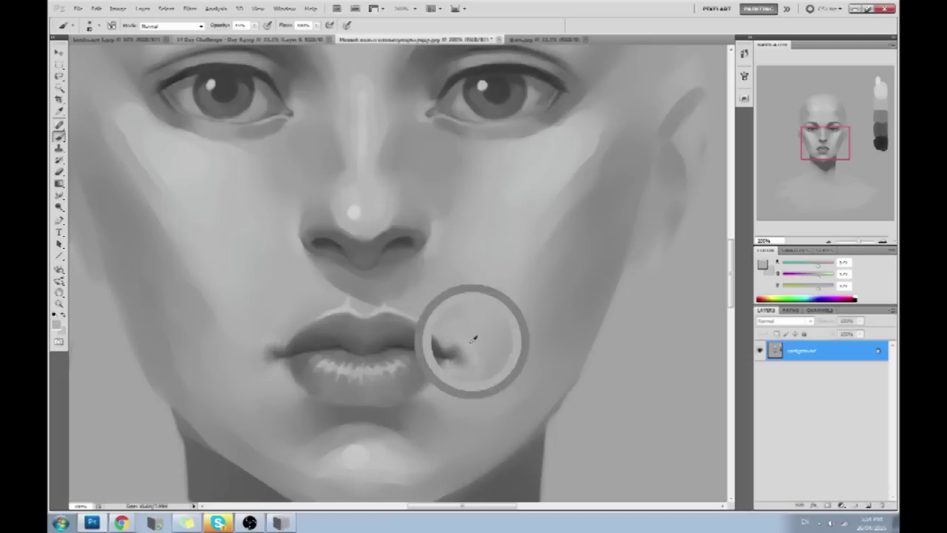
{"action": "right_click", "coordinate": [255, 328], "text": "alt"}
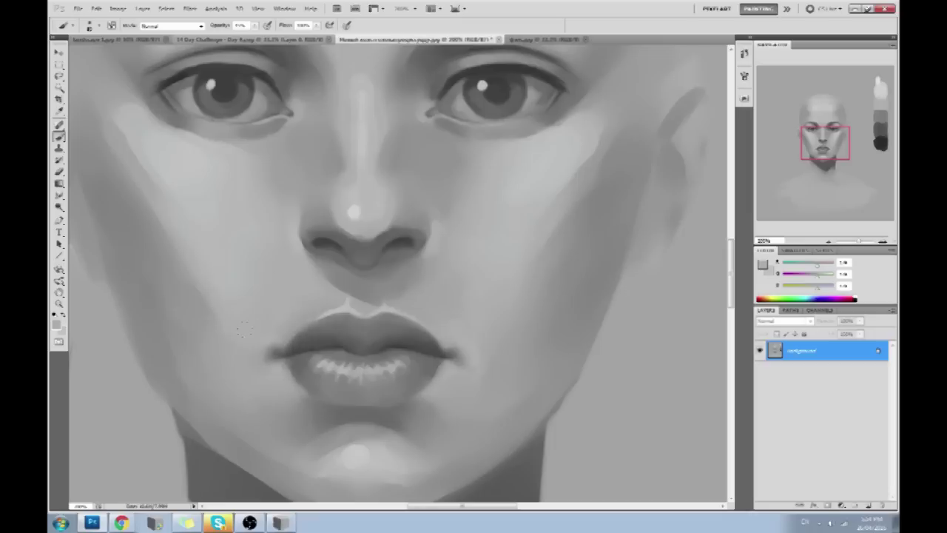
Sample several greys around the lips and smudge the paint beside them
{"action": "left_click", "coordinate": [276, 349], "text": "alt"}
{"action": "left_click", "coordinate": [304, 335], "text": "alt"}
{"action": "left_click", "coordinate": [416, 337], "text": "alt"}
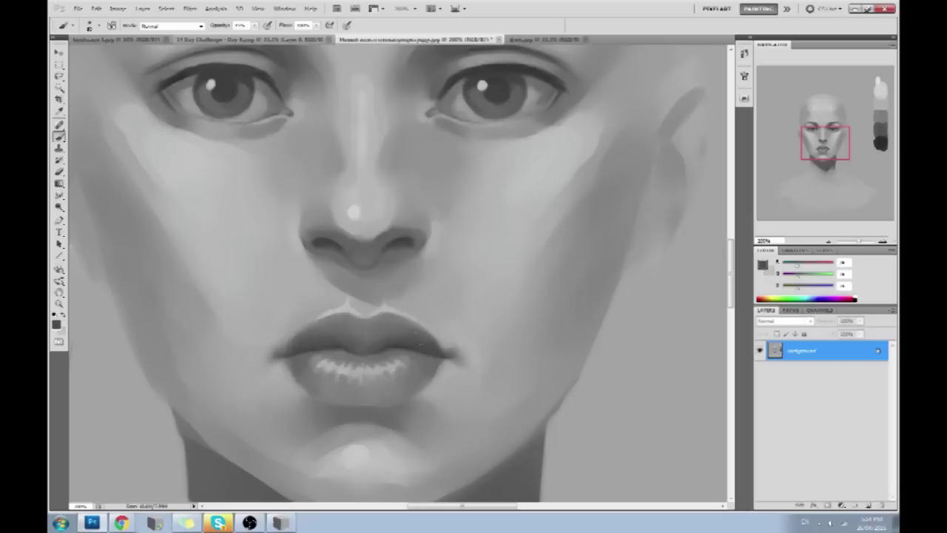
{"action": "left_click_drag", "start_coordinate": [60, 196], "coordinate": [88, 214]}
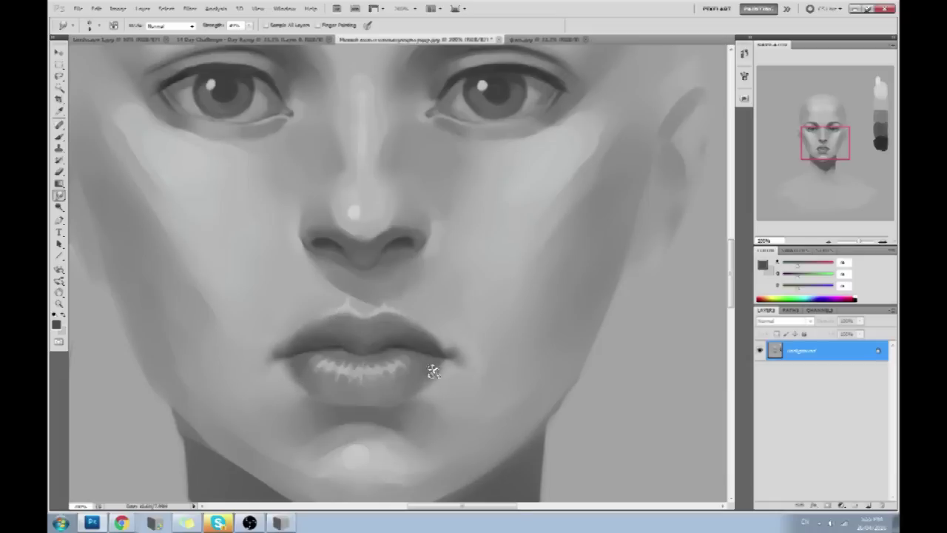
Check the whole head at reduced zoom, then pick light and dark greys from cheek, lips and chin
{"action": "key", "text": "ctrl+minus"}
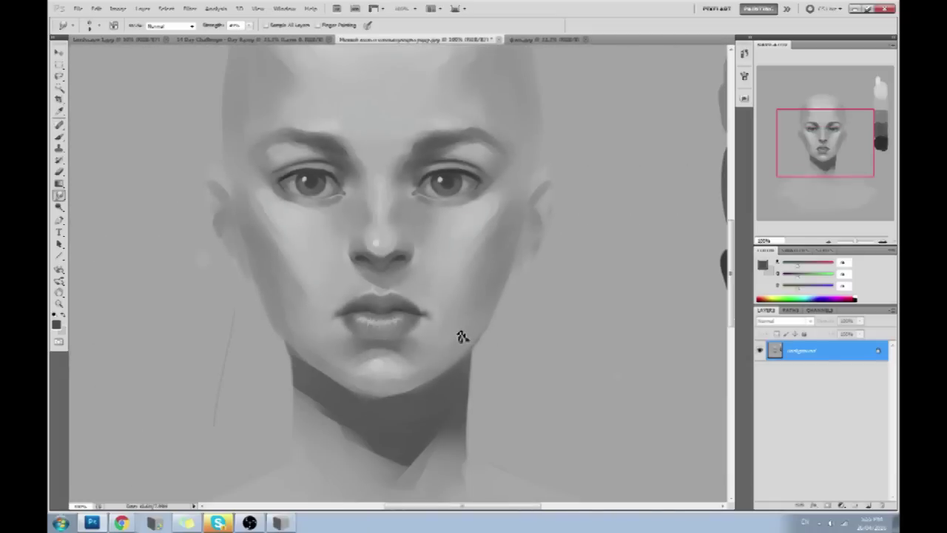
{"action": "key", "text": "ctrl+minus"}
{"action": "key", "text": "ctrl+plus"}
{"action": "key", "text": "b"}
{"action": "left_click", "coordinate": [347, 278], "text": "alt"}
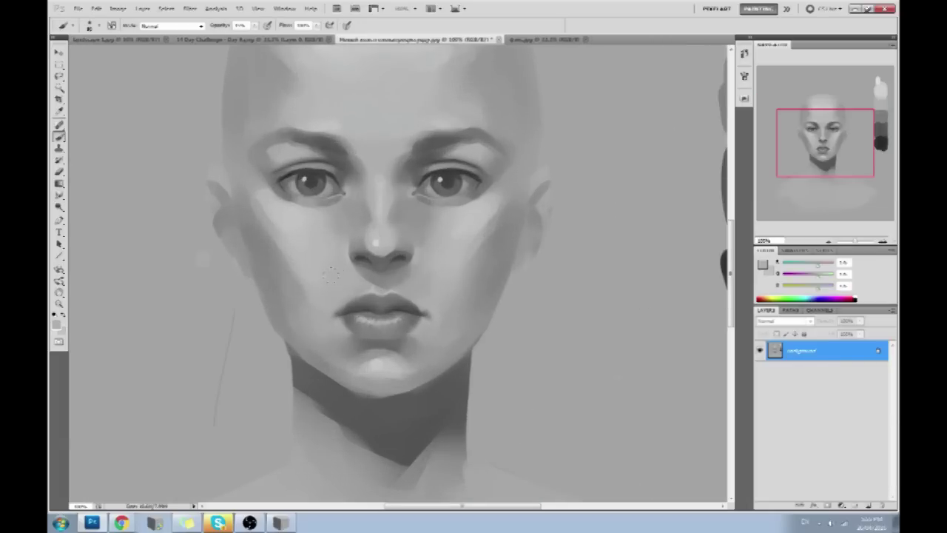
{"action": "left_click", "coordinate": [396, 284], "text": "alt"}
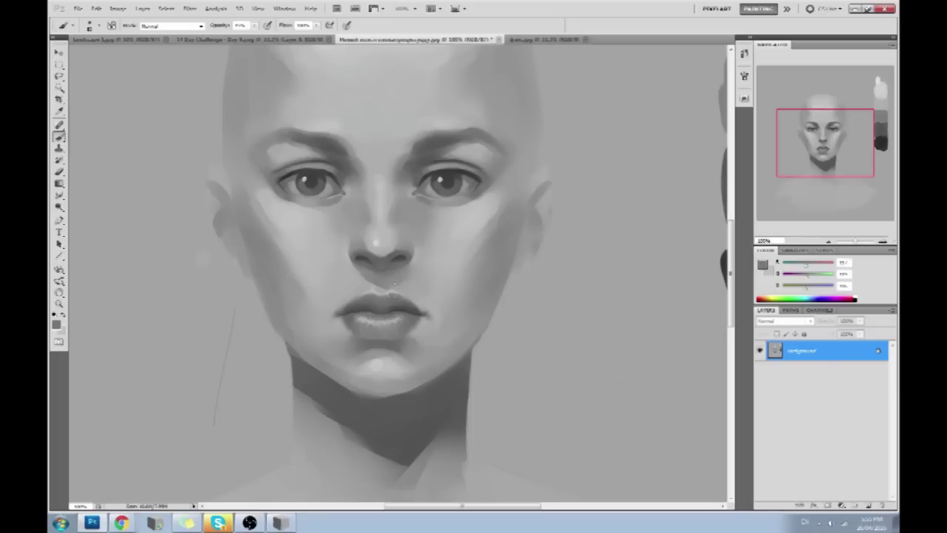
{"action": "left_click", "coordinate": [390, 350], "text": "alt"}
{"action": "scroll", "coordinate": [377, 324], "scroll_direction": "down", "scroll_amount": 2}
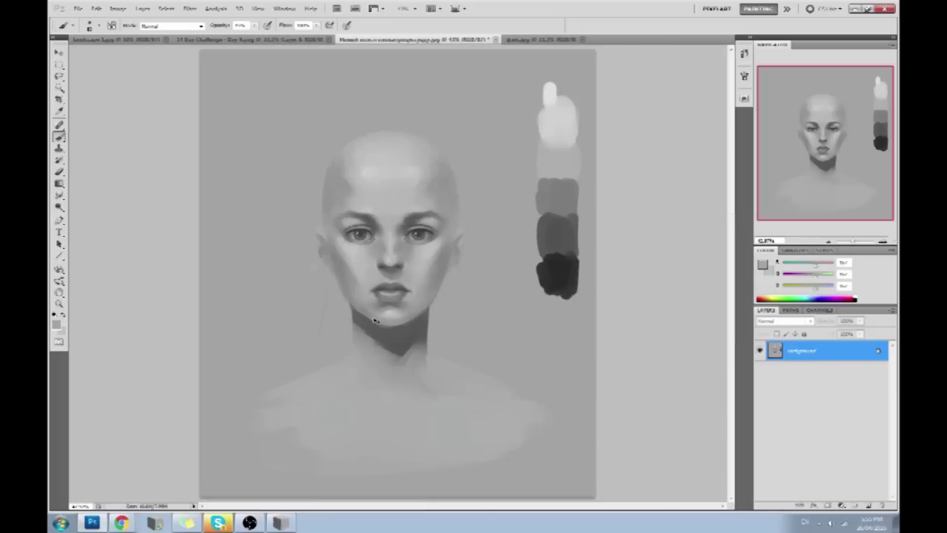
Revert to the top History snapshot and add a new Layer 1 above the Background
{"action": "scroll", "coordinate": [451, 296], "scroll_direction": "up", "scroll_amount": 1}
{"action": "key", "text": "ctrl+a"}
{"action": "left_click", "coordinate": [744, 56]}
{"action": "left_click_drag", "start_coordinate": [730, 300], "coordinate": [730, 70]}
{"action": "left_click", "coordinate": [658, 66]}
{"action": "key", "text": "ctrl+shift+alt+n"}
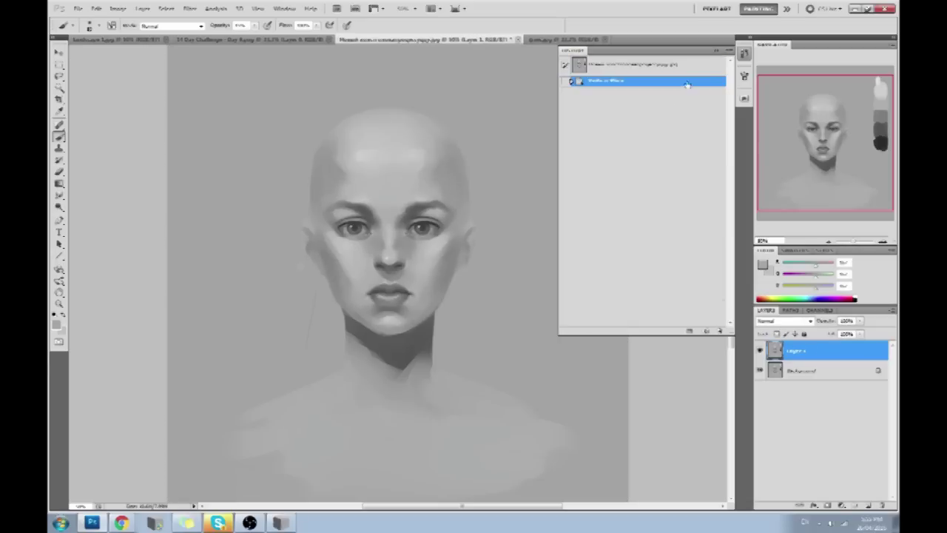
Hide and reshow Layer 1 to compare the face
{"action": "left_click", "coordinate": [716, 50]}
{"action": "left_click", "coordinate": [760, 351]}
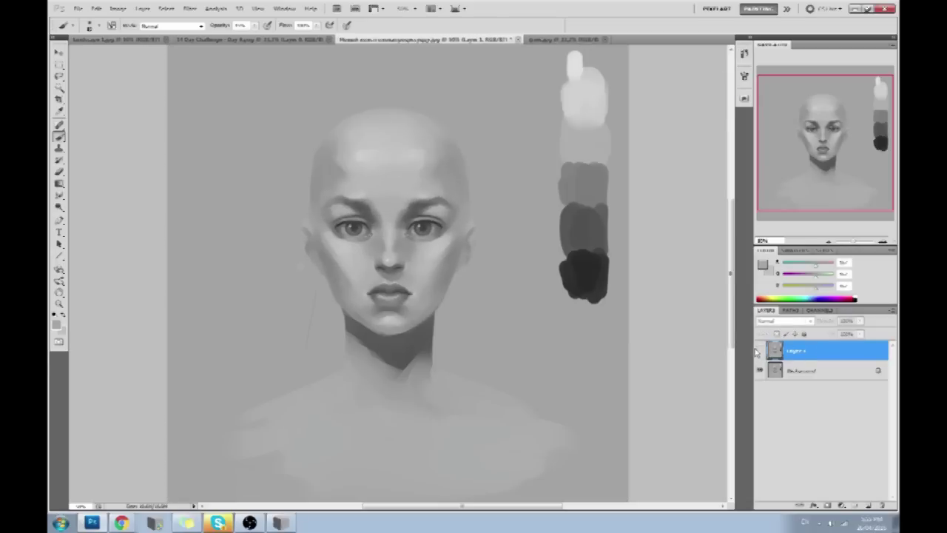
{"action": "key", "text": "ctrl+plus"}
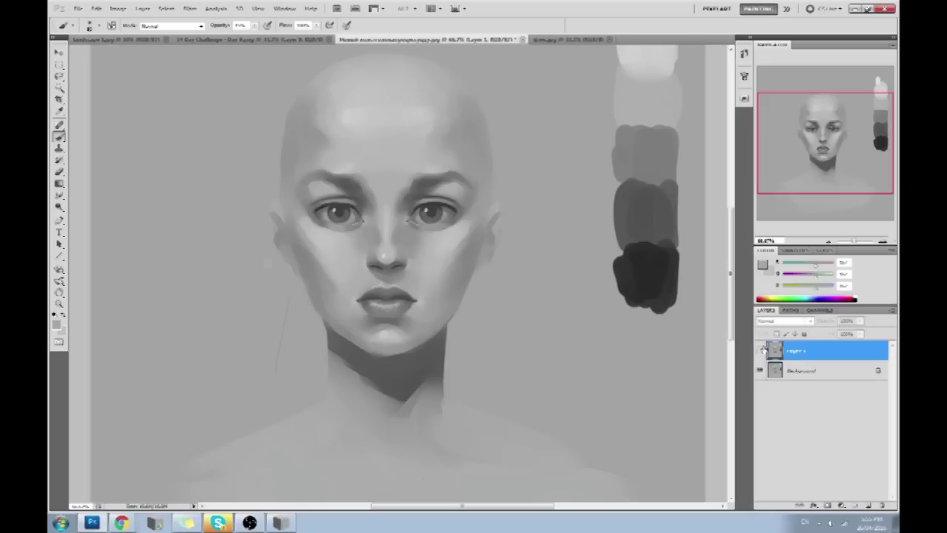
{"action": "left_click", "coordinate": [761, 351]}
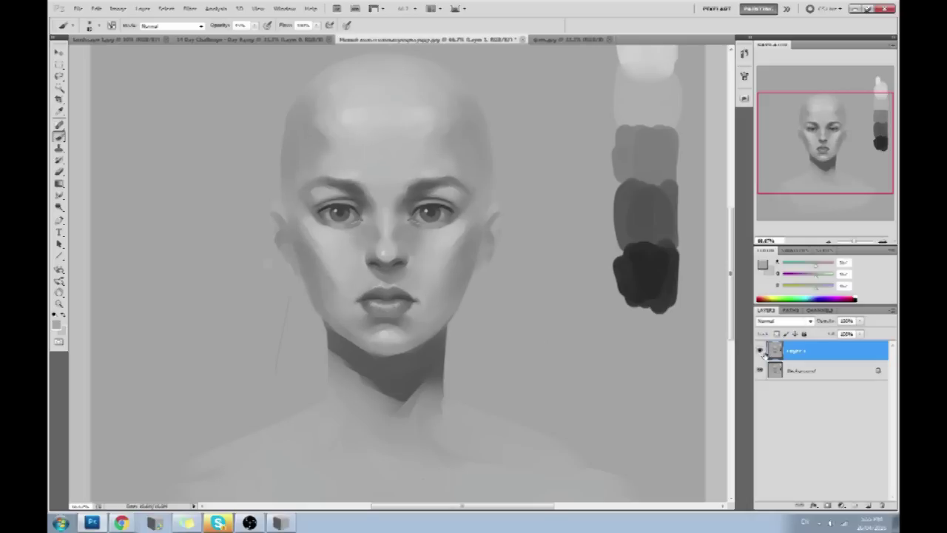
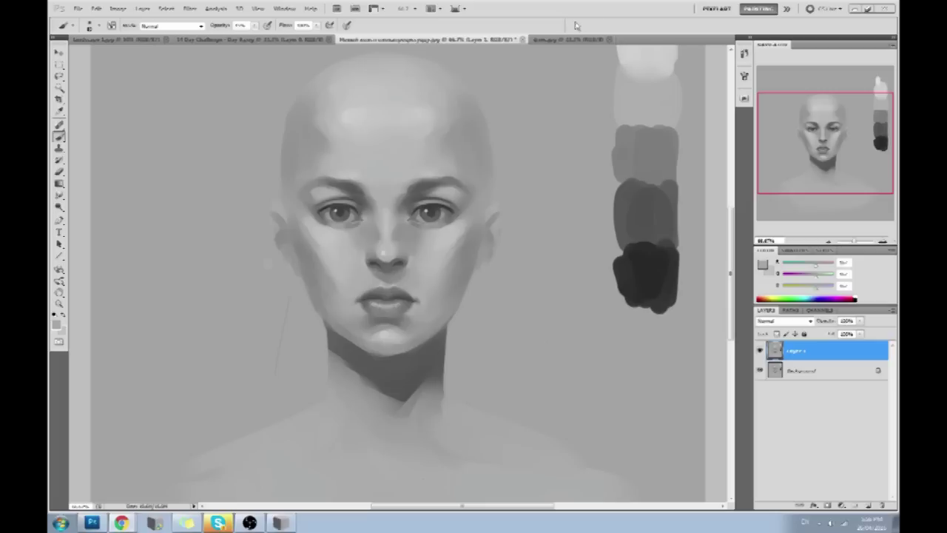
Check Layer 1 against the layer below, then flatten the face study into one Background layer
{"action": "left_click", "coordinate": [758, 353]}
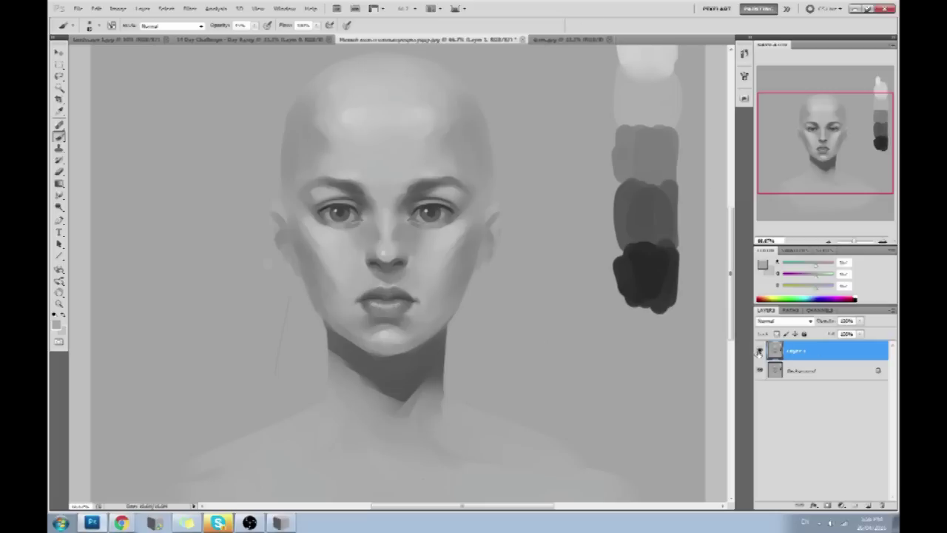
{"action": "left_click", "coordinate": [759, 353]}
{"action": "left_click", "coordinate": [759, 353]}
{"action": "right_click", "coordinate": [814, 354]}
{"action": "left_click", "coordinate": [820, 344]}
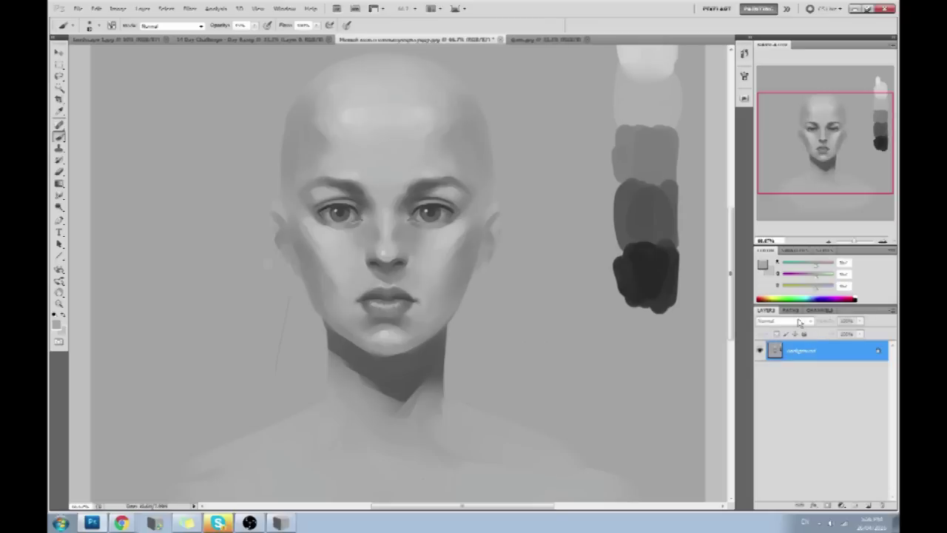
Close the face study, saving the changes as a JPEG with default options
{"action": "left_click", "coordinate": [501, 41]}
{"action": "left_click", "coordinate": [427, 198]}
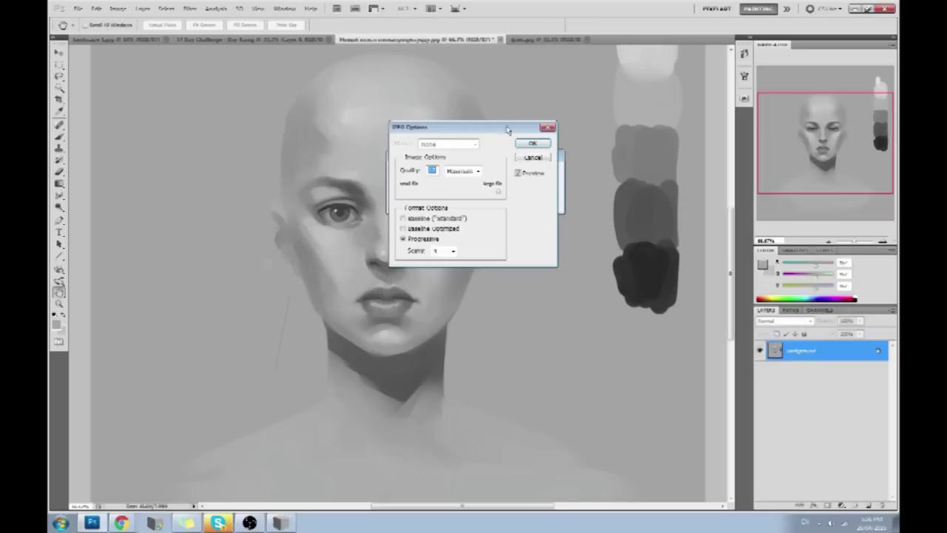
{"action": "left_click", "coordinate": [523, 144]}
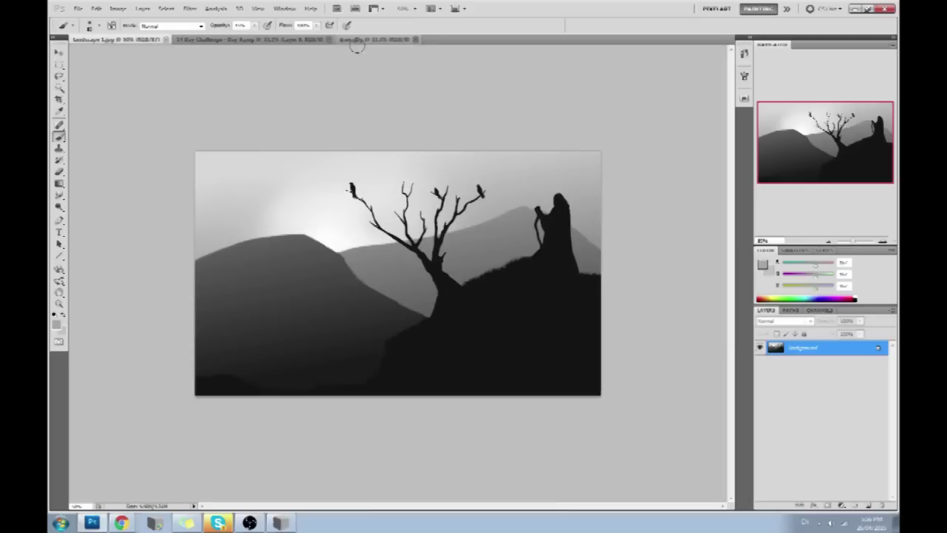
Switch to the bald bust painting, zoom in to 66.7%, and change the brush blend mode
{"action": "left_click", "coordinate": [363, 39]}
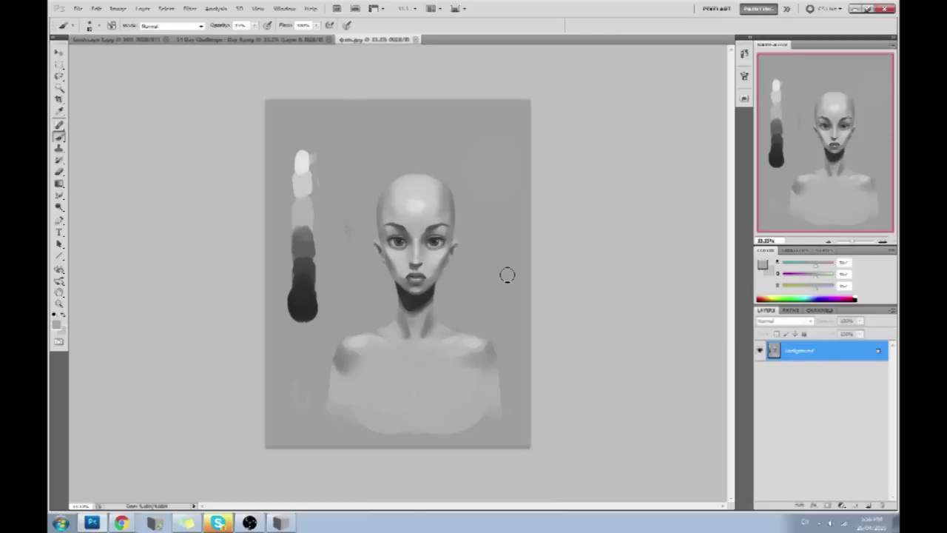
{"action": "key", "text": "ctrl+plus"}
{"action": "key", "text": "ctrl+plus"}
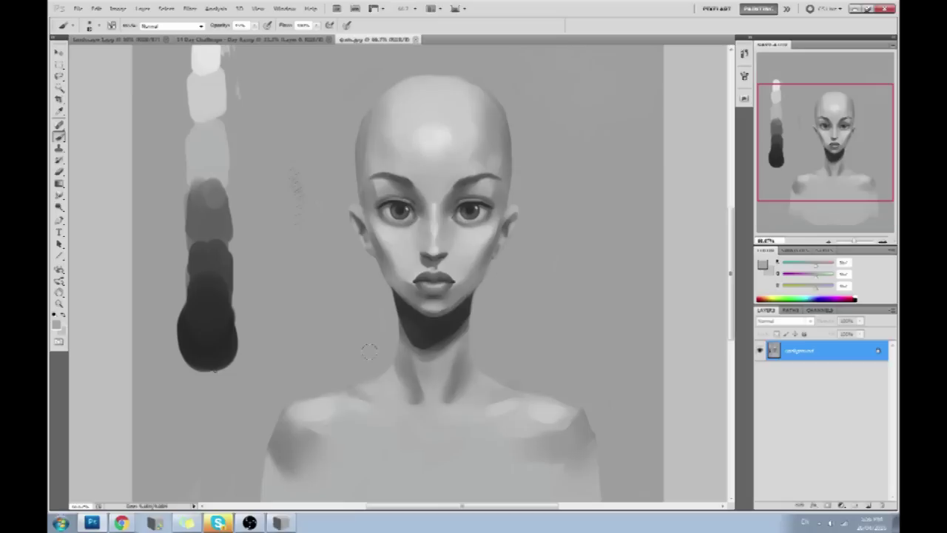
{"action": "left_click", "coordinate": [172, 25]}
{"action": "left_click", "coordinate": [171, 123]}
Sample tones from the neck shadow, both eyes and the nose area
{"action": "left_click", "coordinate": [419, 317], "text": "alt"}
{"action": "left_click", "coordinate": [422, 315], "text": "alt"}
{"action": "left_click", "coordinate": [406, 203], "text": "alt"}
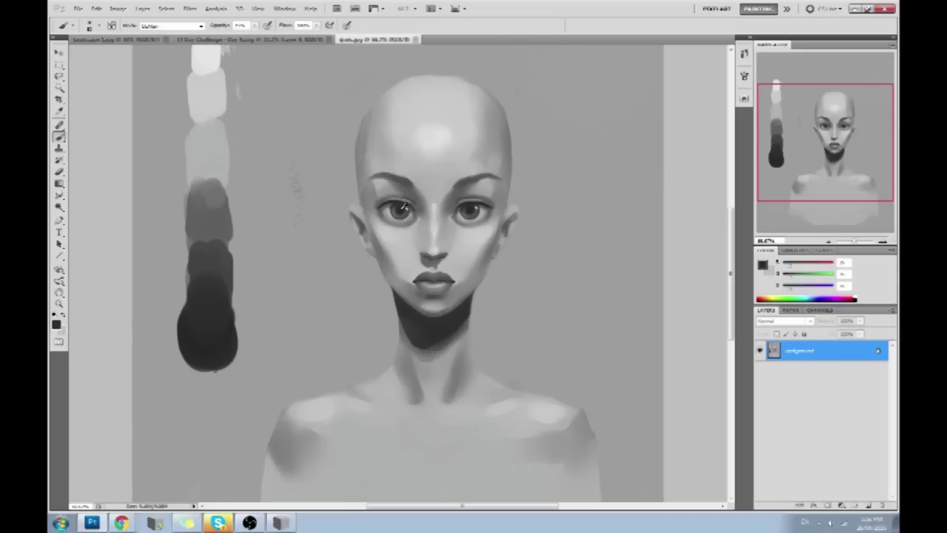
{"action": "left_click", "coordinate": [426, 323], "text": "alt"}
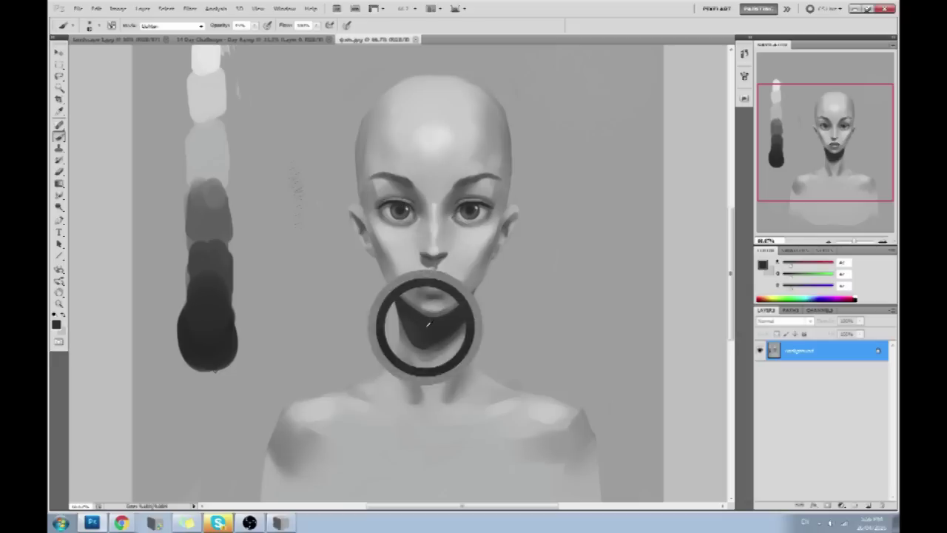
{"action": "left_click", "coordinate": [402, 208], "text": "alt"}
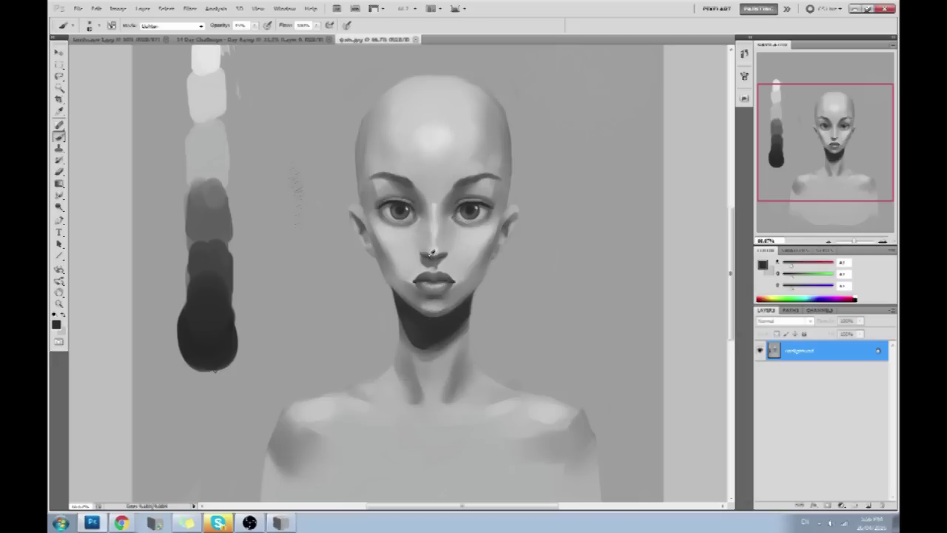
{"action": "left_click", "coordinate": [432, 253], "text": "alt"}
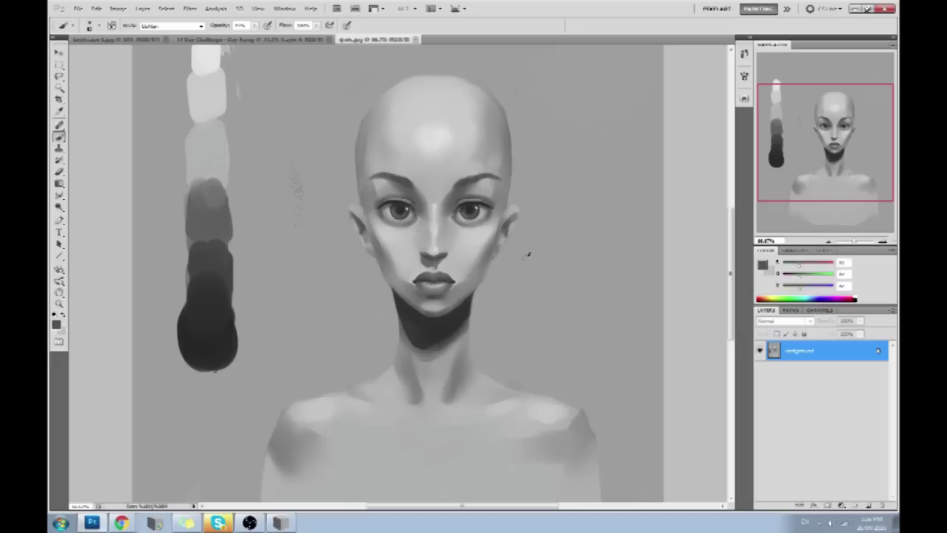
{"action": "left_click", "coordinate": [471, 207], "text": "alt"}
{"action": "left_click", "coordinate": [469, 210], "text": "alt"}
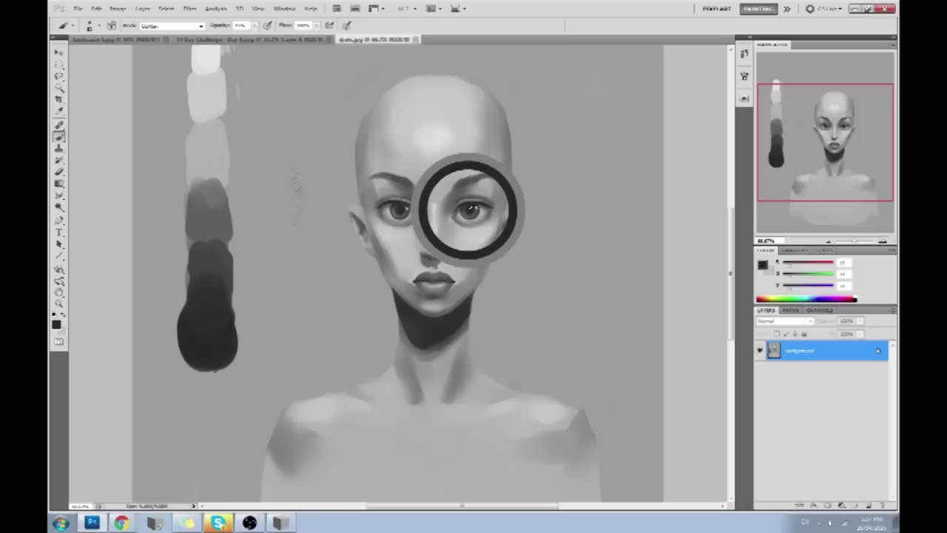
In the Color Picker, compare dark canvas tones and settle on 202020
{"action": "left_click", "coordinate": [763, 265]}
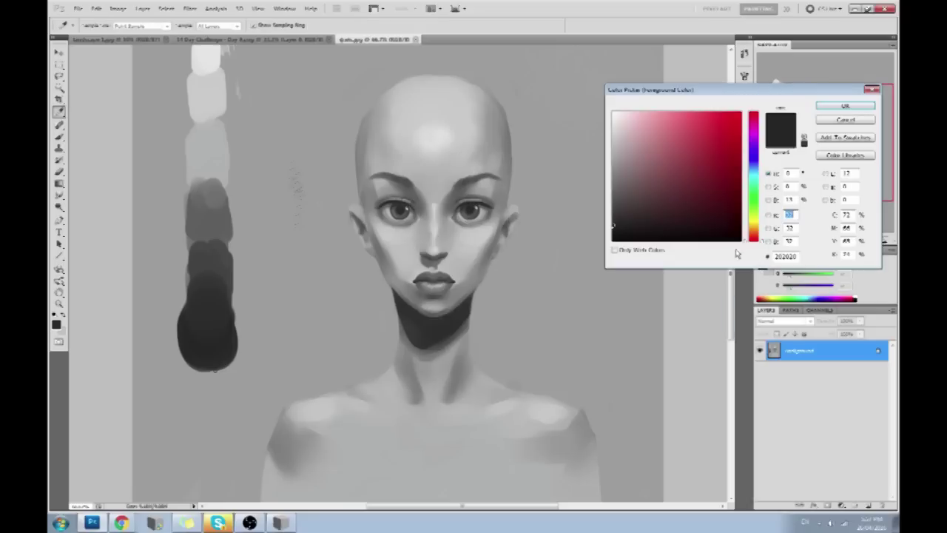
{"action": "left_click", "coordinate": [447, 322]}
{"action": "left_click", "coordinate": [477, 208]}
{"action": "left_click", "coordinate": [446, 320]}
{"action": "left_click", "coordinate": [402, 296]}
{"action": "left_click", "coordinate": [474, 208]}
{"action": "left_click", "coordinate": [444, 310]}
{"action": "left_click", "coordinate": [474, 210]}
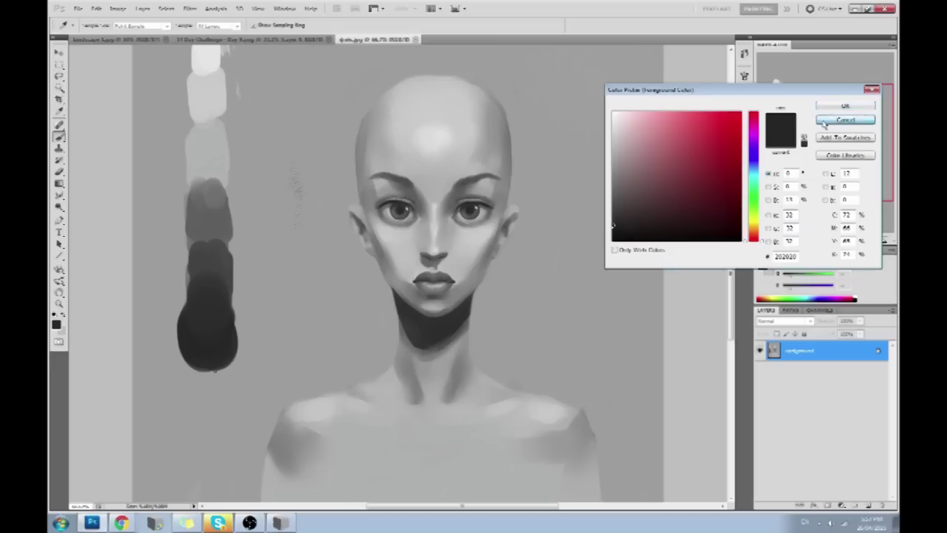
{"action": "key", "text": "Return"}
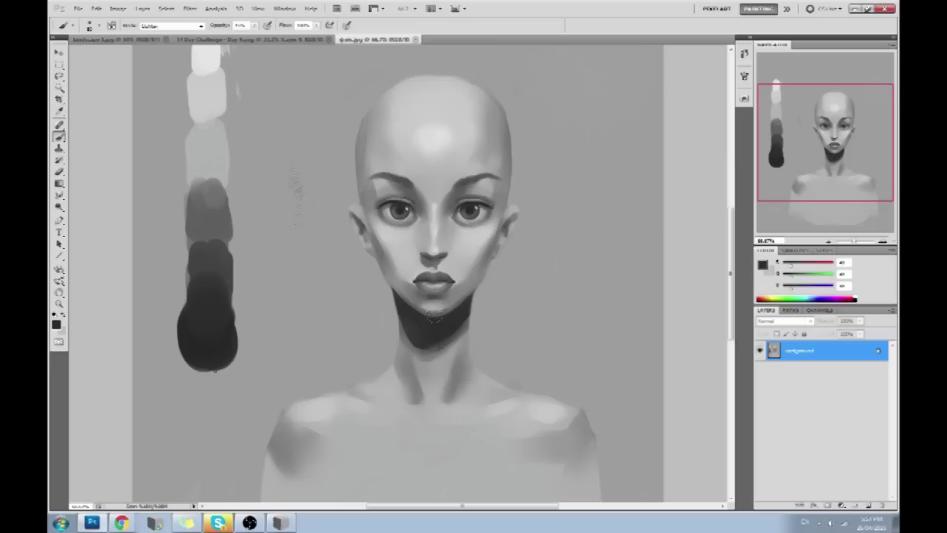
Pick up a light grey and paint it over the dark neck shadow, then zoom out
{"action": "left_click", "coordinate": [391, 297], "text": "alt"}
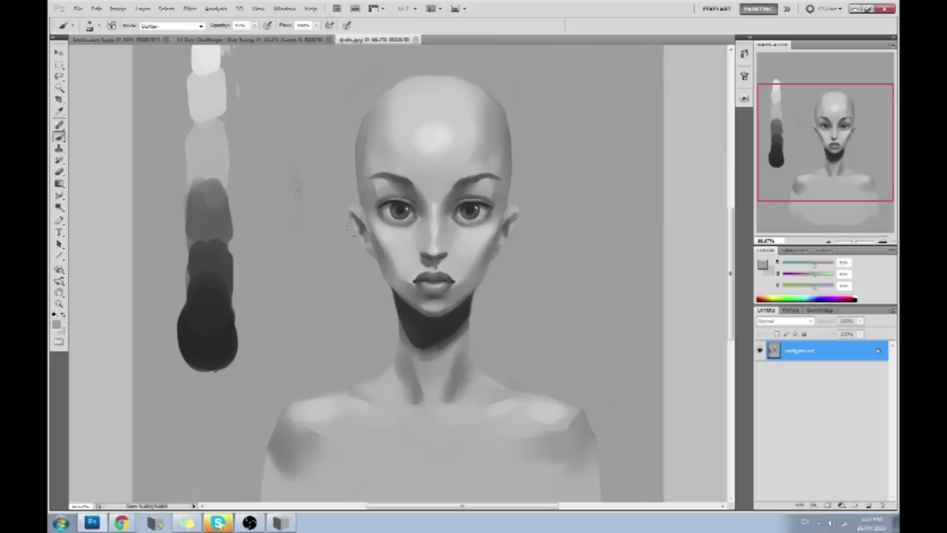
{"action": "mouse_move", "coordinate": [400, 299]}
{"action": "left_mouse_down"}
{"action": "mouse_move", "coordinate": [423, 338]}
{"action": "mouse_move", "coordinate": [466, 304]}
{"action": "left_mouse_up"}
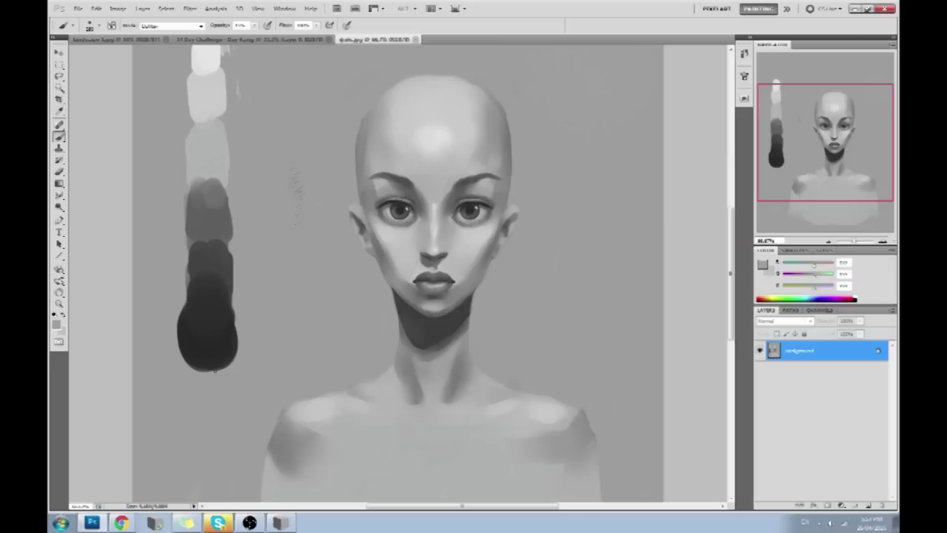
{"action": "mouse_move", "coordinate": [392, 311]}
{"action": "left_mouse_down"}
{"action": "mouse_move", "coordinate": [463, 311]}
{"action": "mouse_move", "coordinate": [421, 341]}
{"action": "left_mouse_up"}
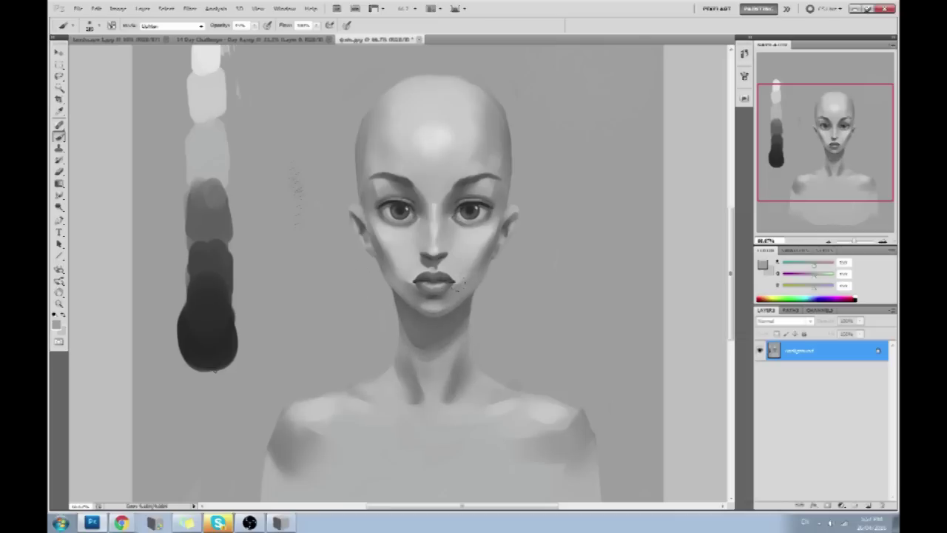
{"action": "key", "text": "ctrl+minus"}
{"action": "key", "text": "ctrl+minus"}
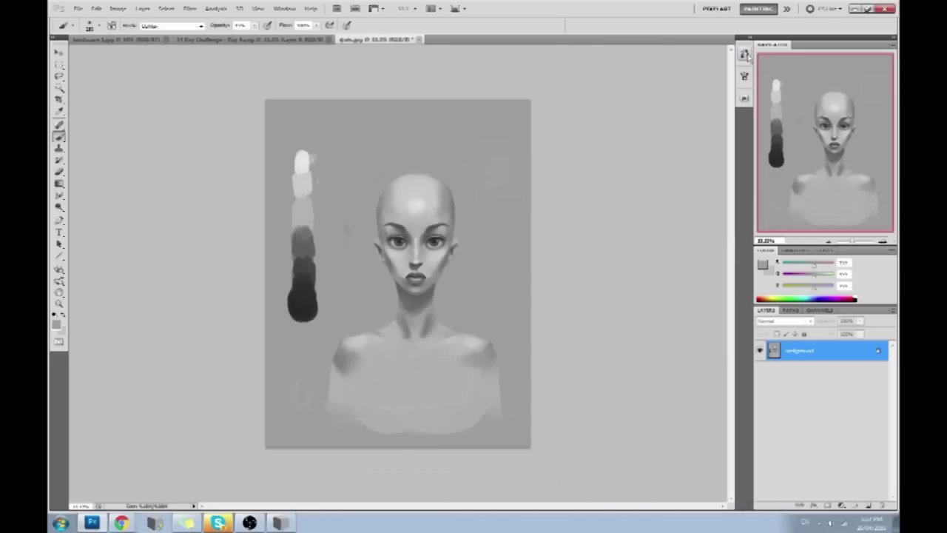
Compare the painting with its original History snapshot, then return to the latest brush state
{"action": "left_click", "coordinate": [745, 54]}
{"action": "left_click", "coordinate": [649, 67]}
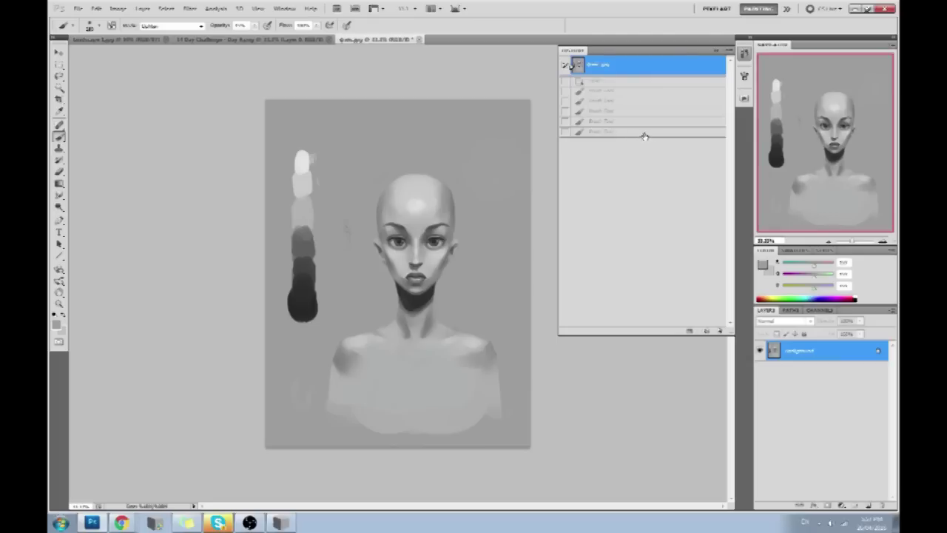
{"action": "left_click", "coordinate": [644, 134]}
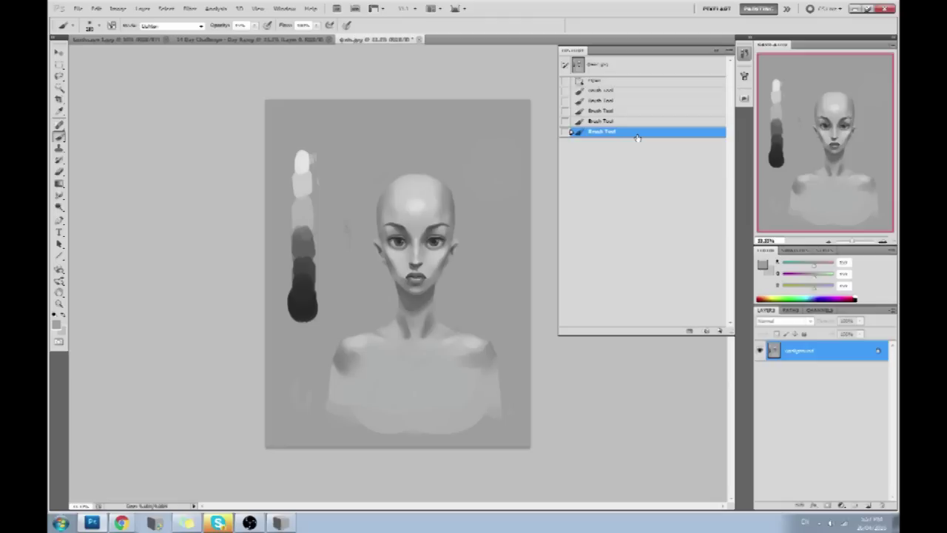
Add one more stroke, recheck the snapshot, keep the latest state, and launch Liquify
{"action": "left_click_drag", "start_coordinate": [380, 279], "coordinate": [403, 296]}
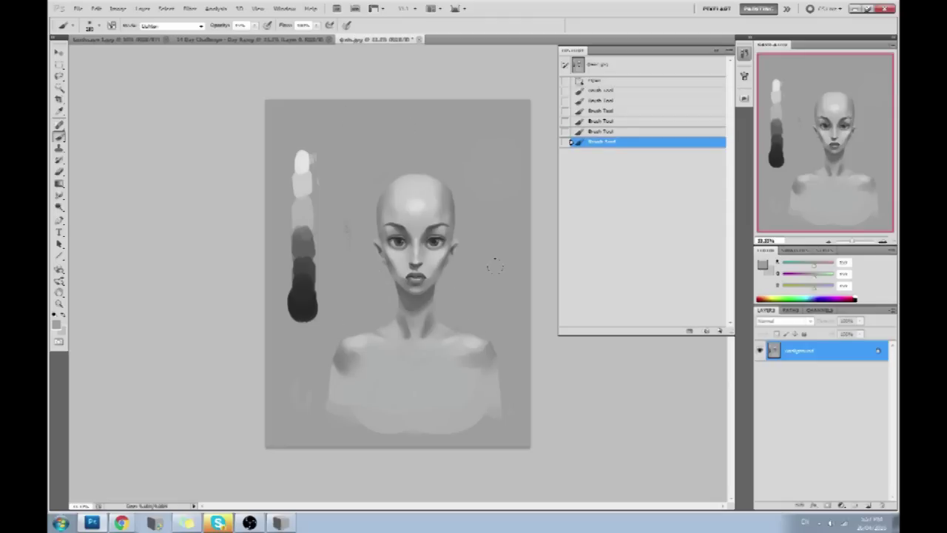
{"action": "left_click", "coordinate": [608, 73]}
{"action": "left_click", "coordinate": [642, 142]}
{"action": "left_click", "coordinate": [716, 52]}
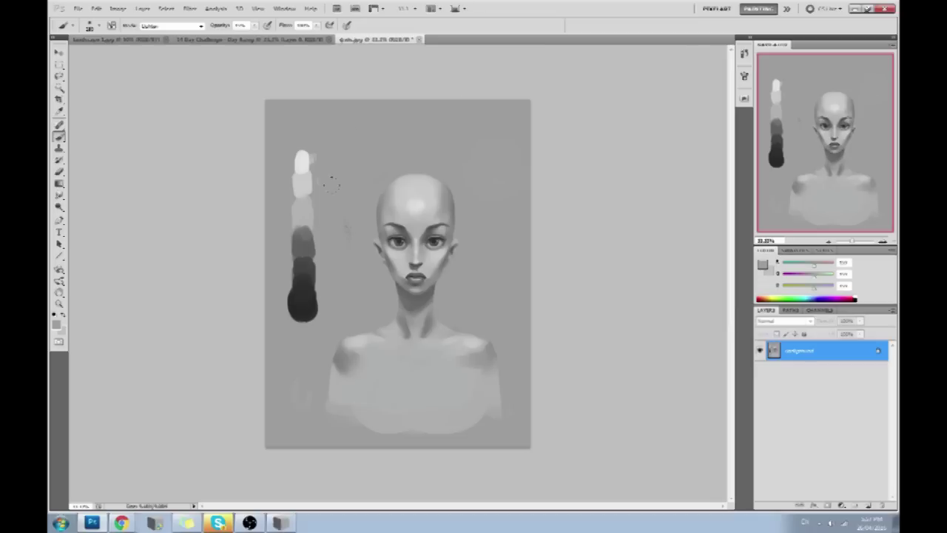
{"action": "left_click", "coordinate": [190, 9]}
{"action": "left_click", "coordinate": [219, 66]}
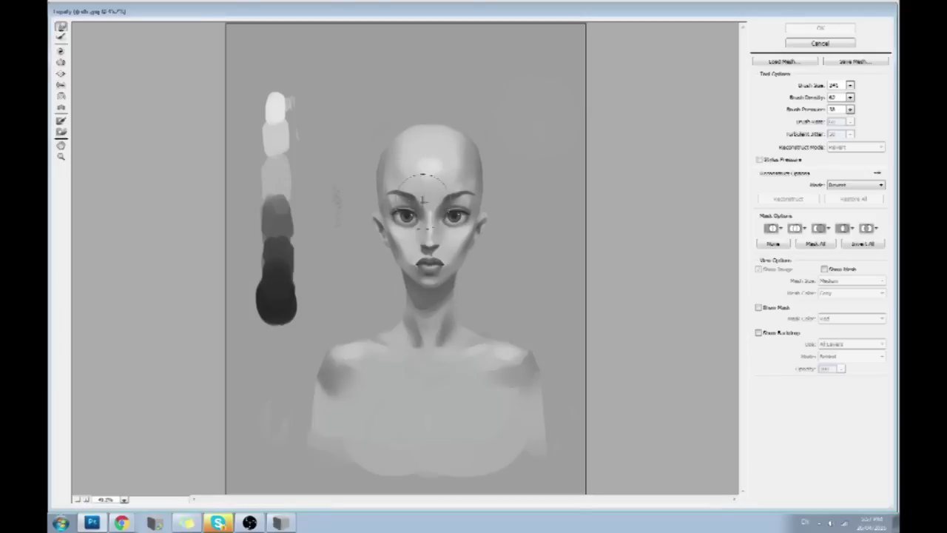
With a 241 Forward Warp brush, push the forehead highlight slightly right and apply Liquify
{"action": "left_click", "coordinate": [850, 85]}
{"action": "left_click_drag", "start_coordinate": [819, 100], "coordinate": [836, 98]}
{"action": "left_click_drag", "start_coordinate": [433, 182], "coordinate": [444, 185]}
{"action": "left_click", "coordinate": [61, 62]}
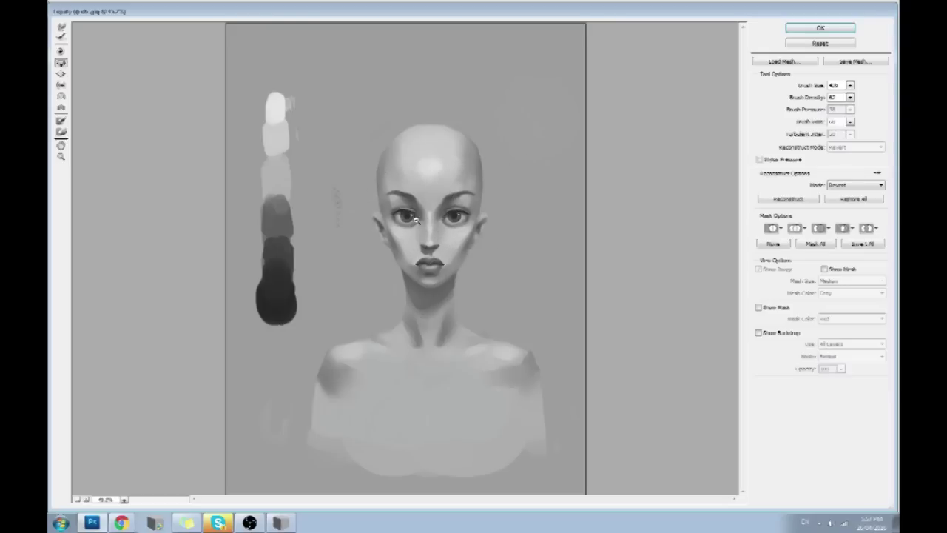
{"action": "key", "text": "ctrl+plus"}
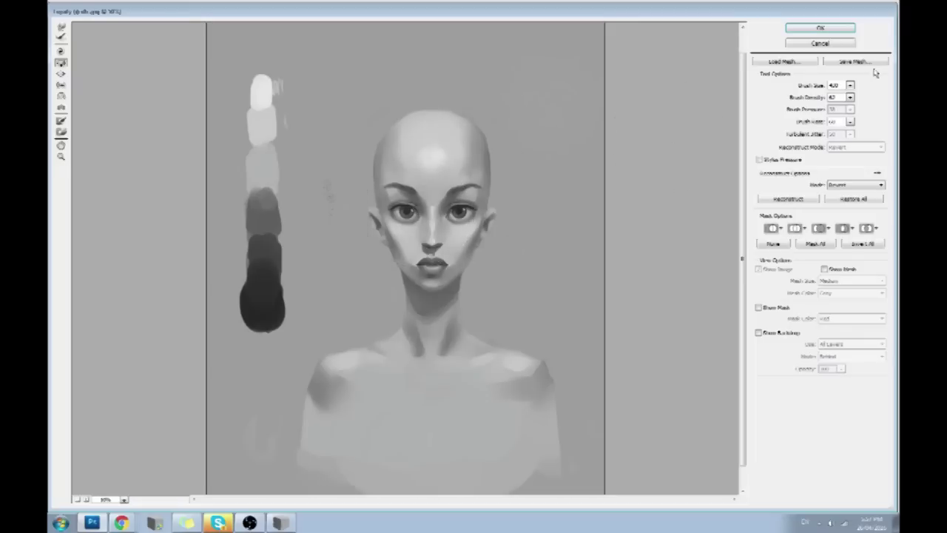
{"action": "left_click", "coordinate": [850, 86]}
{"action": "left_click", "coordinate": [406, 211]}
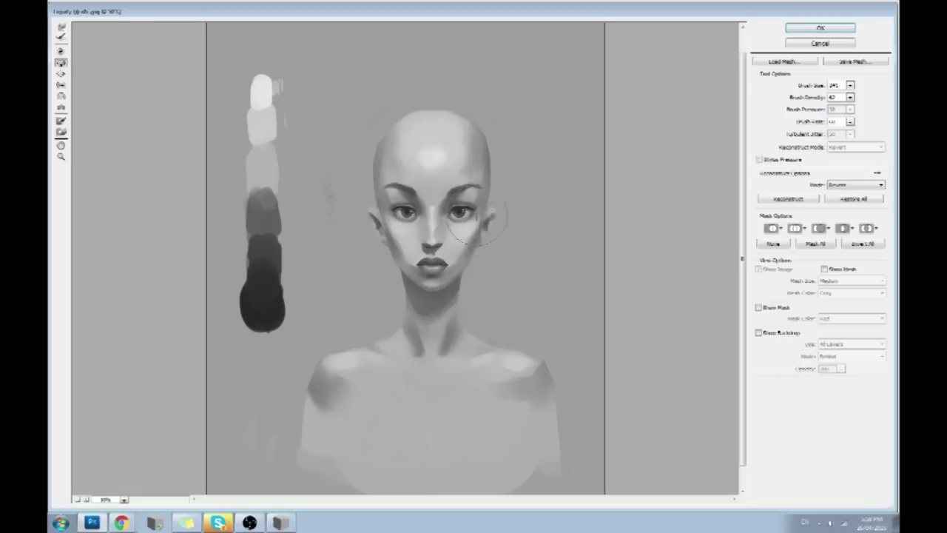
{"action": "left_click", "coordinate": [60, 27]}
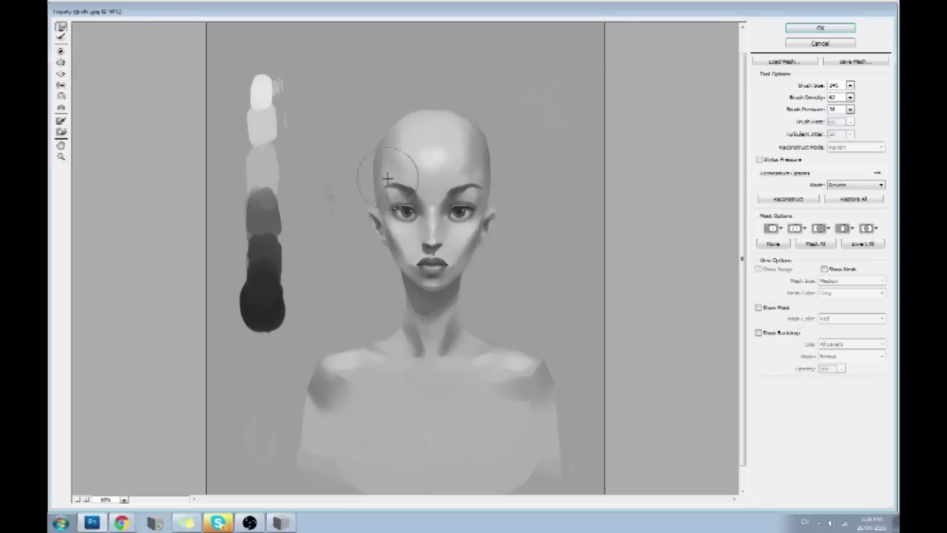
{"action": "mouse_move", "coordinate": [391, 178]}
{"action": "left_mouse_down"}
{"action": "mouse_move", "coordinate": [398, 169]}
{"action": "mouse_move", "coordinate": [468, 176]}
{"action": "left_mouse_up"}
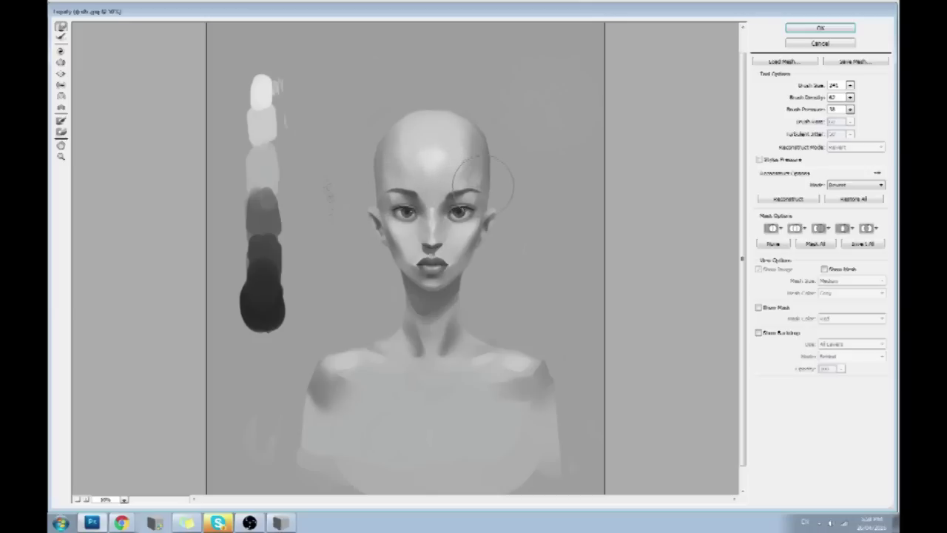
{"action": "left_click", "coordinate": [820, 28]}
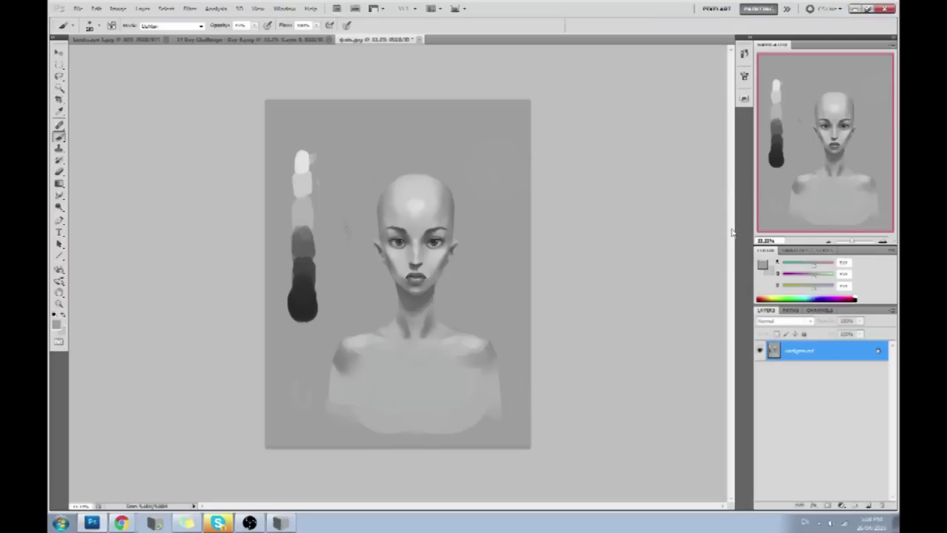
At 50% zoom, Liquify the top of the skull with a ~271 Forward Warp brush and apply
{"action": "key", "text": "ctrl+plus"}
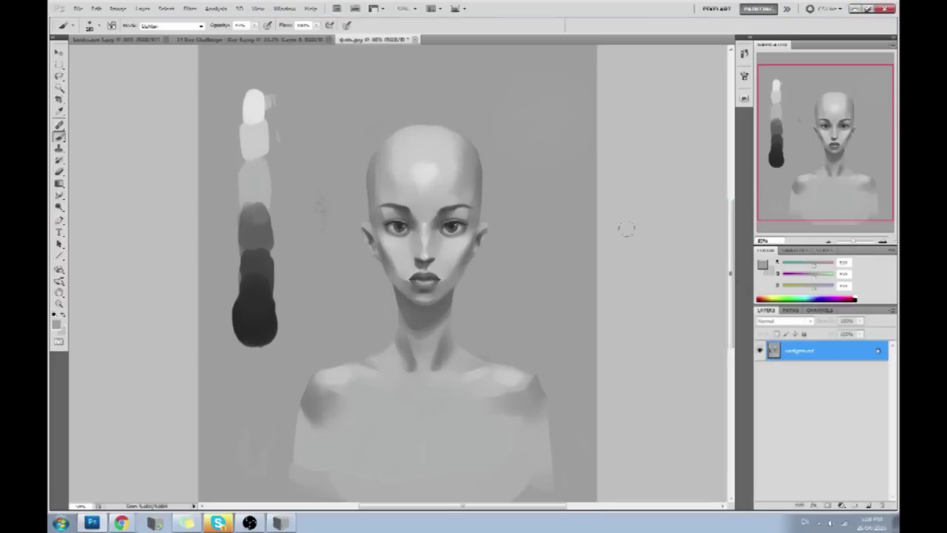
{"action": "left_click", "coordinate": [189, 8]}
{"action": "left_click", "coordinate": [222, 66]}
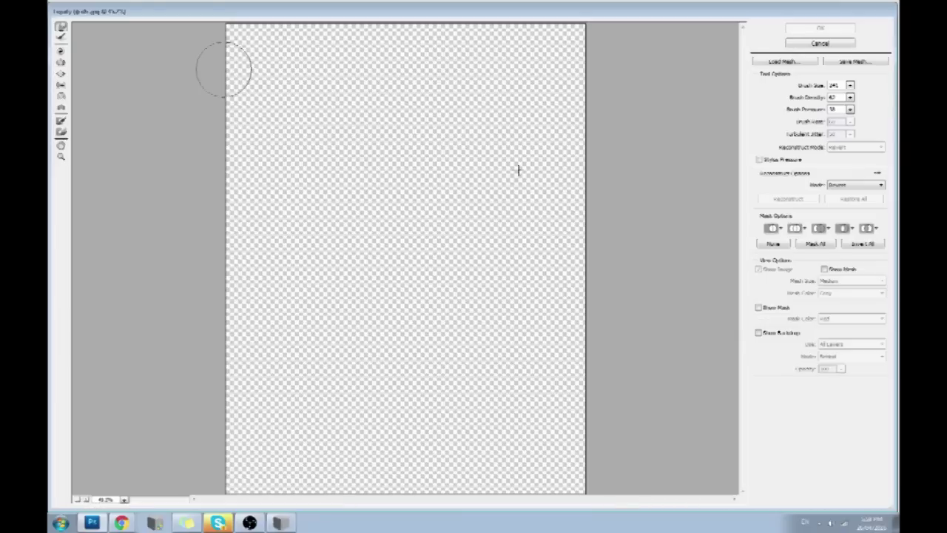
{"action": "left_click", "coordinate": [850, 86]}
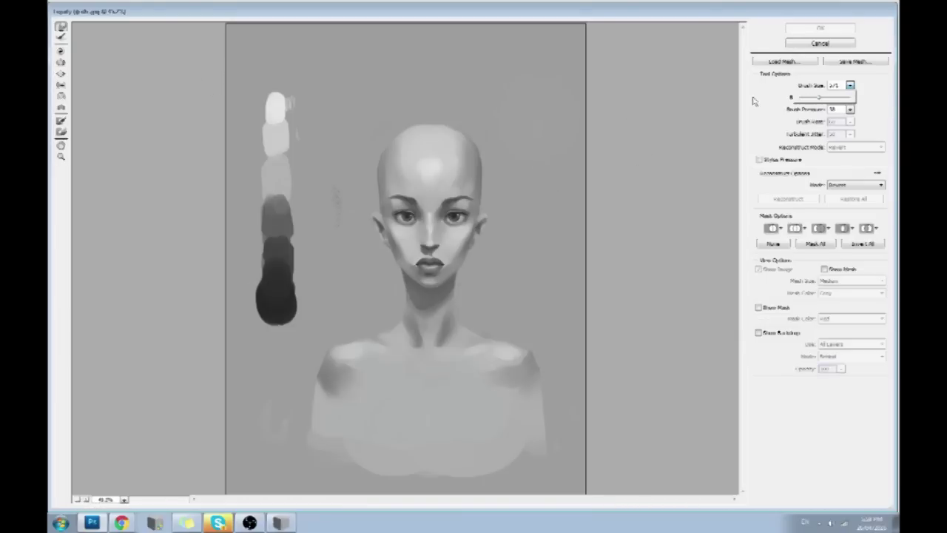
{"action": "mouse_move", "coordinate": [439, 115]}
{"action": "left_mouse_down"}
{"action": "mouse_move", "coordinate": [422, 127]}
{"action": "mouse_move", "coordinate": [364, 111]}
{"action": "mouse_move", "coordinate": [362, 143]}
{"action": "mouse_move", "coordinate": [429, 102]}
{"action": "left_mouse_up"}
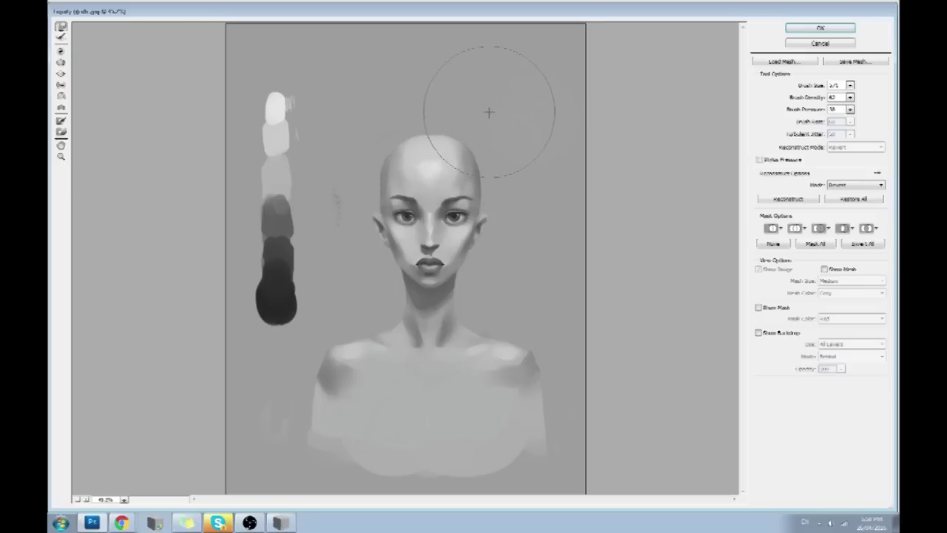
{"action": "left_click", "coordinate": [820, 27]}
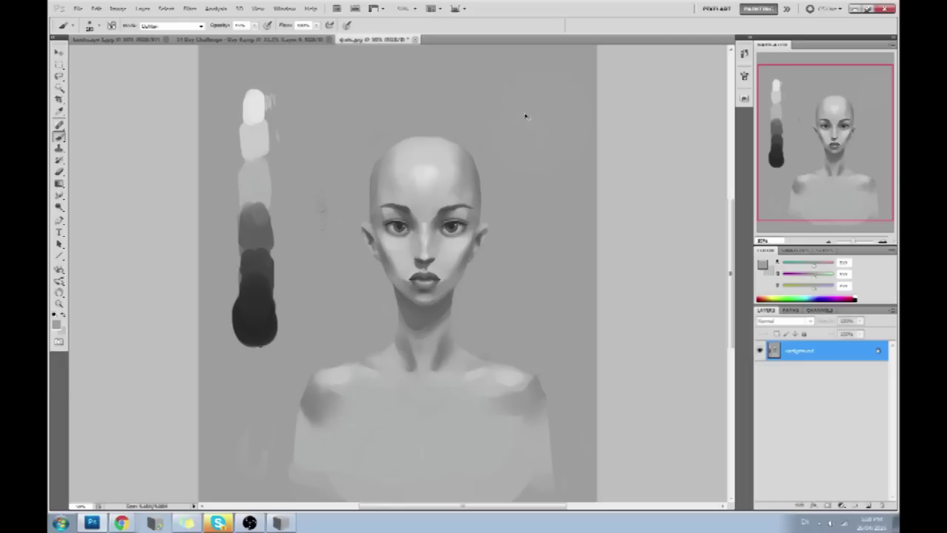
Put the reshaped head on a new layer and toggle it to compare with the original
{"action": "key", "text": "ctrl+a"}
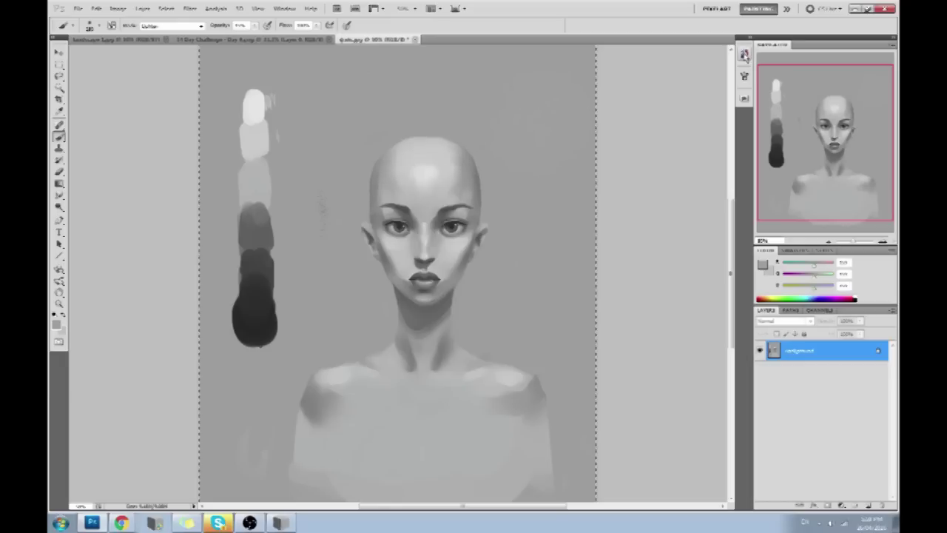
{"action": "left_click", "coordinate": [744, 54]}
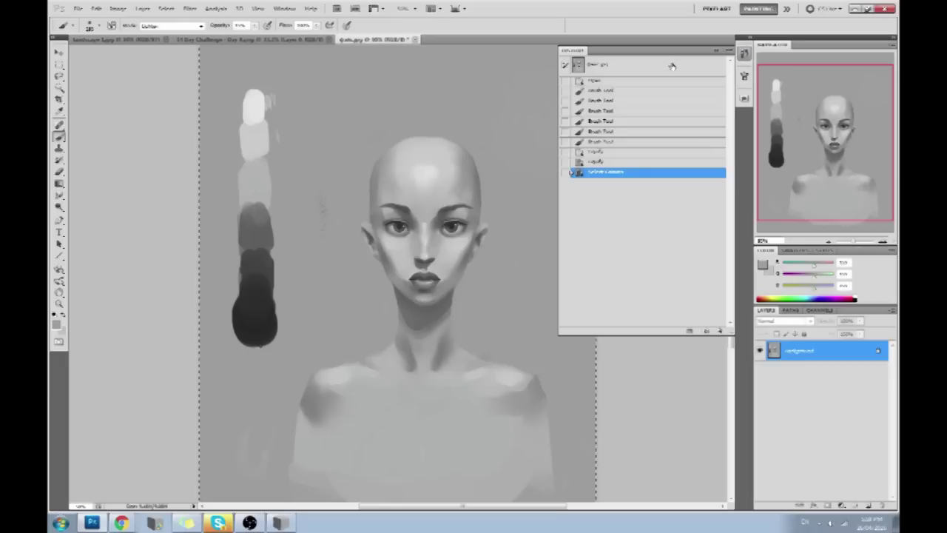
{"action": "key", "text": "ctrl+j"}
{"action": "left_click", "coordinate": [715, 49]}
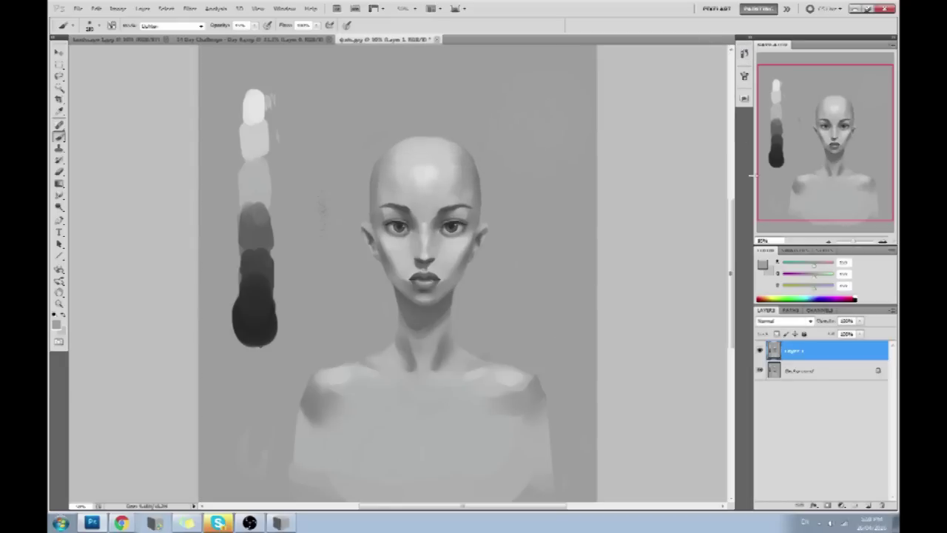
{"action": "left_click", "coordinate": [760, 351]}
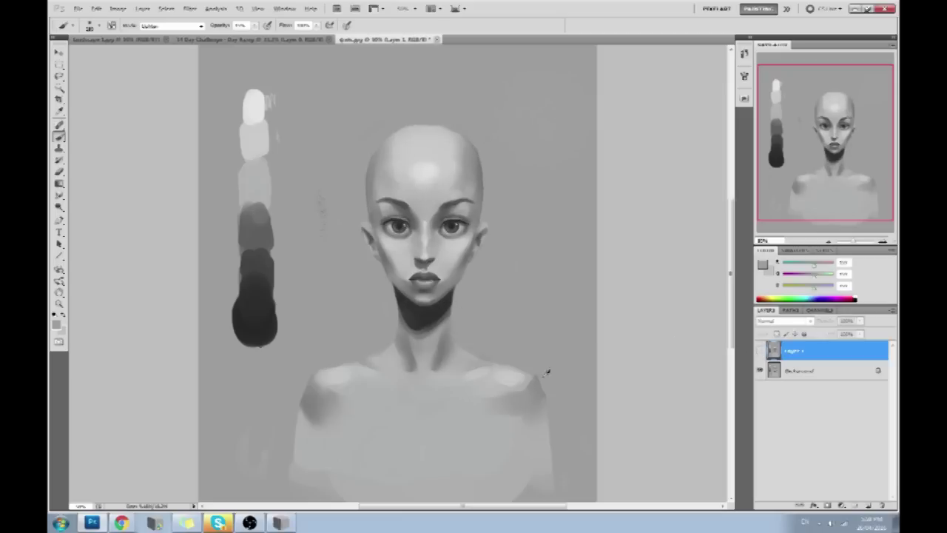
{"action": "left_click", "coordinate": [760, 352]}
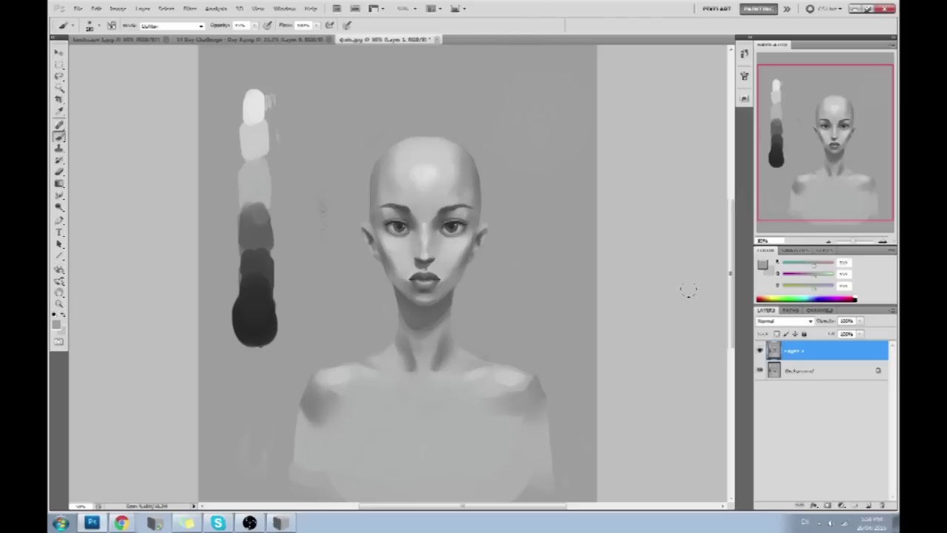
Flatten the bust study and close it, saving the changes
{"action": "right_click", "coordinate": [812, 351]}
{"action": "left_click", "coordinate": [825, 348]}
{"action": "left_click", "coordinate": [415, 40]}
{"action": "left_click", "coordinate": [436, 201]}
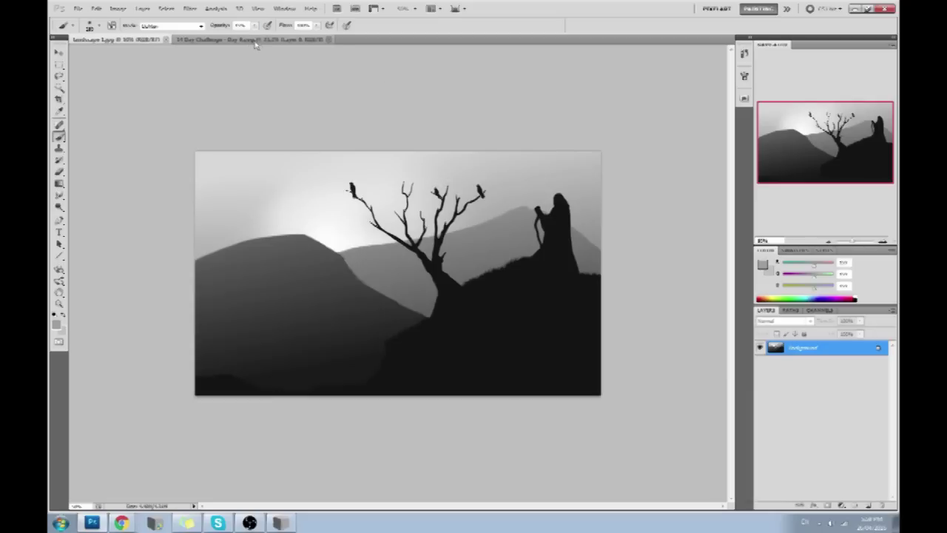
Switch to the 14 Day Challenge - Day 9 document and start Liquify on it
{"action": "left_click", "coordinate": [256, 39]}
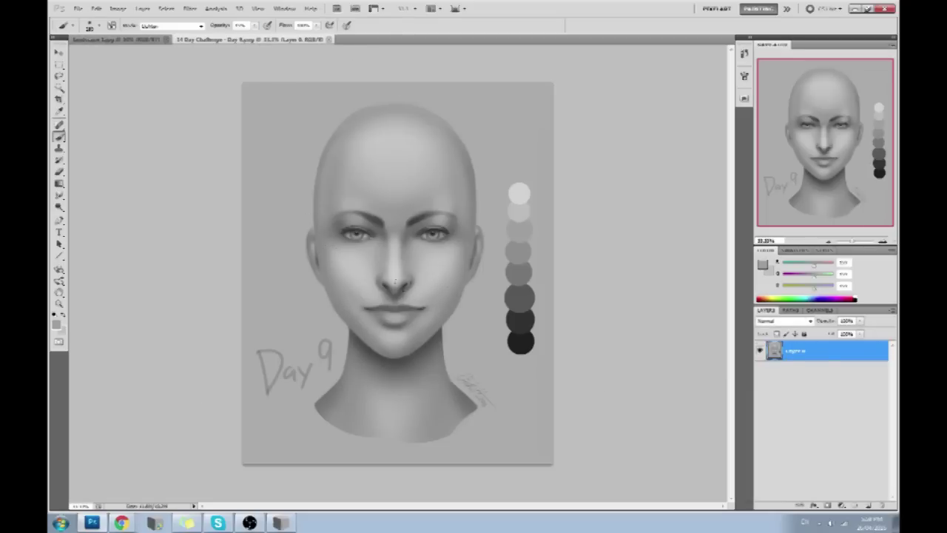
{"action": "left_click", "coordinate": [190, 8]}
{"action": "left_click", "coordinate": [215, 71]}
{"action": "left_click", "coordinate": [850, 85]}
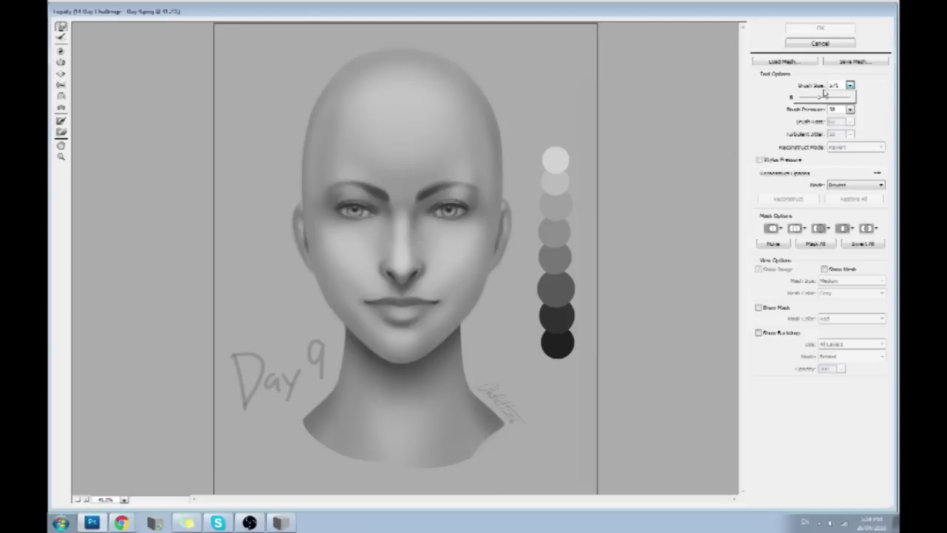
Nudge the area beside the nose with a small Forward Warp drag
{"action": "left_click", "coordinate": [399, 285]}
{"action": "left_click_drag", "start_coordinate": [401, 285], "coordinate": [405, 280]}
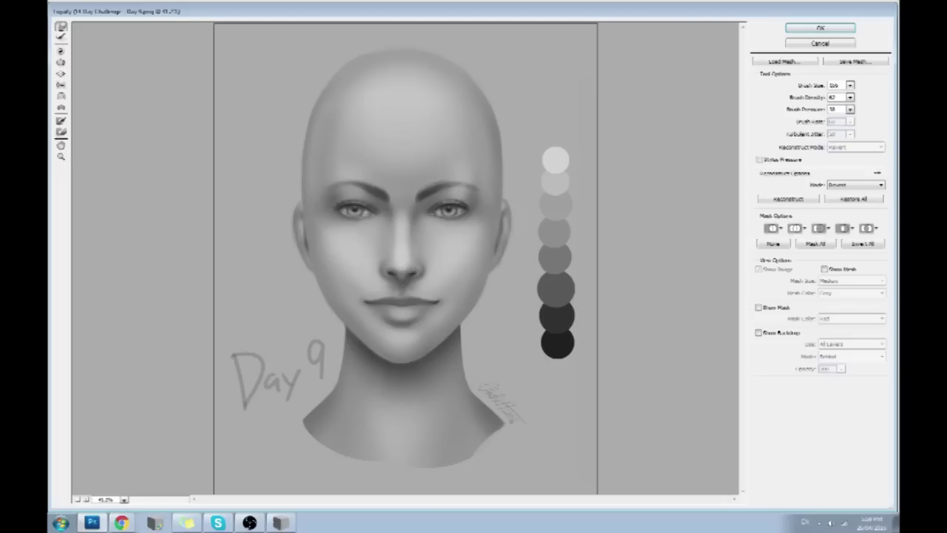
{"action": "key", "text": "Return"}
{"action": "left_click", "coordinate": [61, 65]}
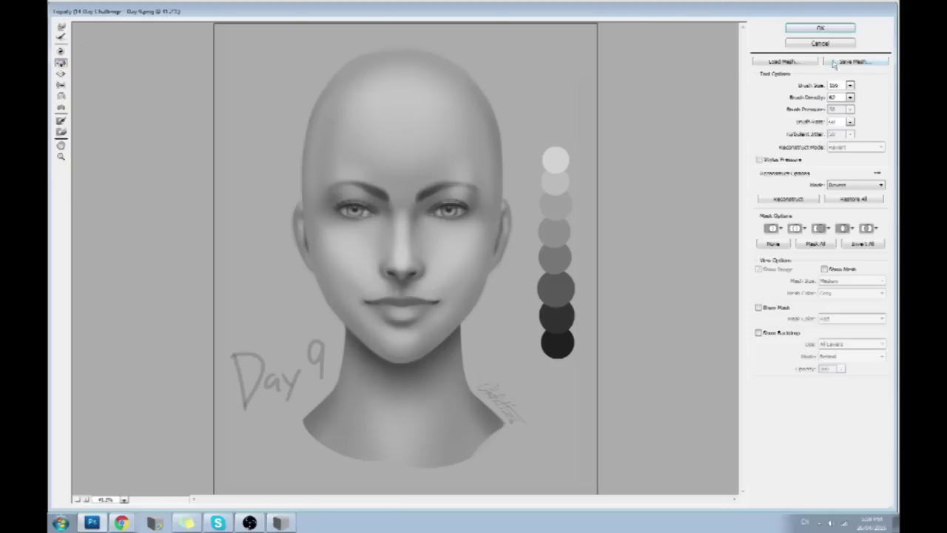
{"action": "left_click", "coordinate": [851, 86]}
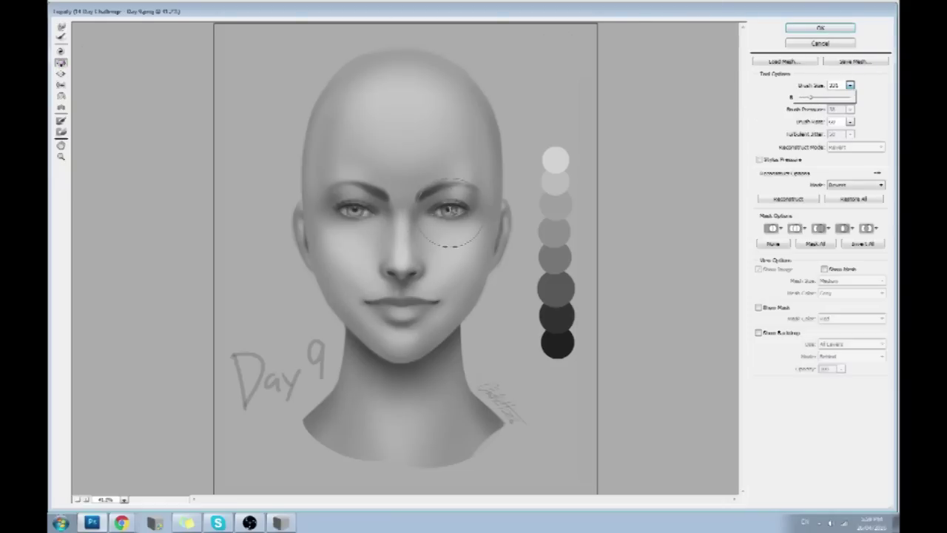
Test and undo a warp on the eye, then reset Forward Warp brush size and density
{"action": "left_click_drag", "start_coordinate": [444, 243], "coordinate": [460, 222]}
{"action": "key", "text": "ctrl+z"}
{"action": "left_click", "coordinate": [61, 28]}
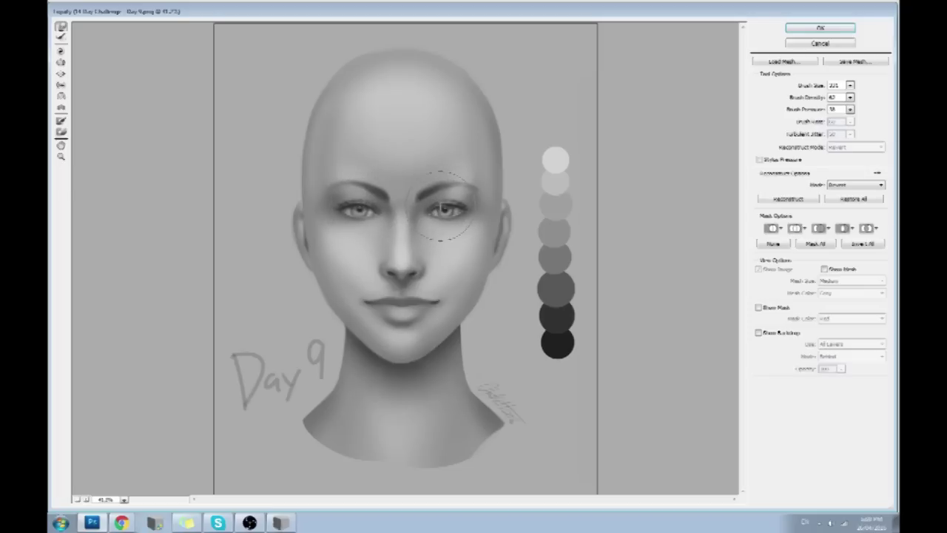
{"action": "left_click", "coordinate": [850, 86]}
{"action": "left_click", "coordinate": [850, 97]}
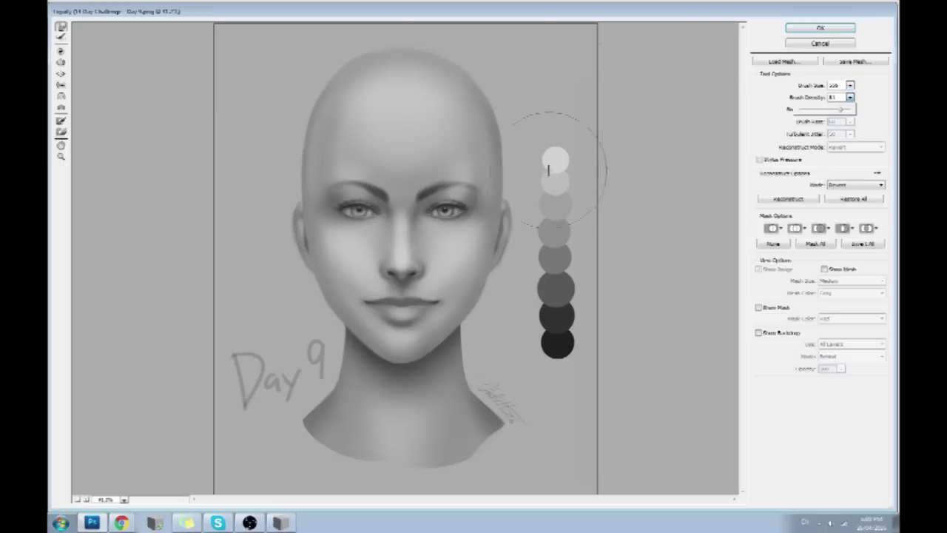
{"action": "left_click", "coordinate": [459, 244]}
Bloat the left eye slightly, warp the lower face with a resized brush, and apply
{"action": "left_click", "coordinate": [61, 73]}
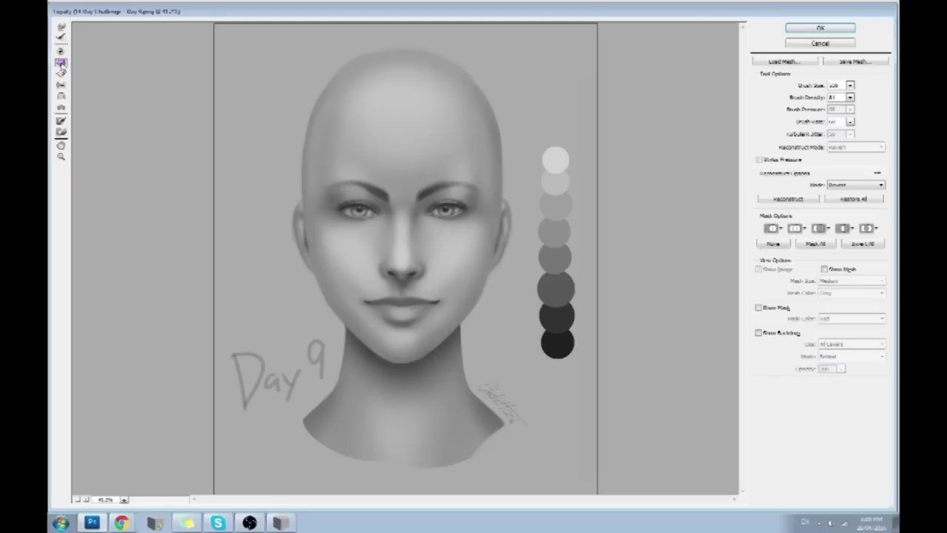
{"action": "left_click", "coordinate": [358, 210]}
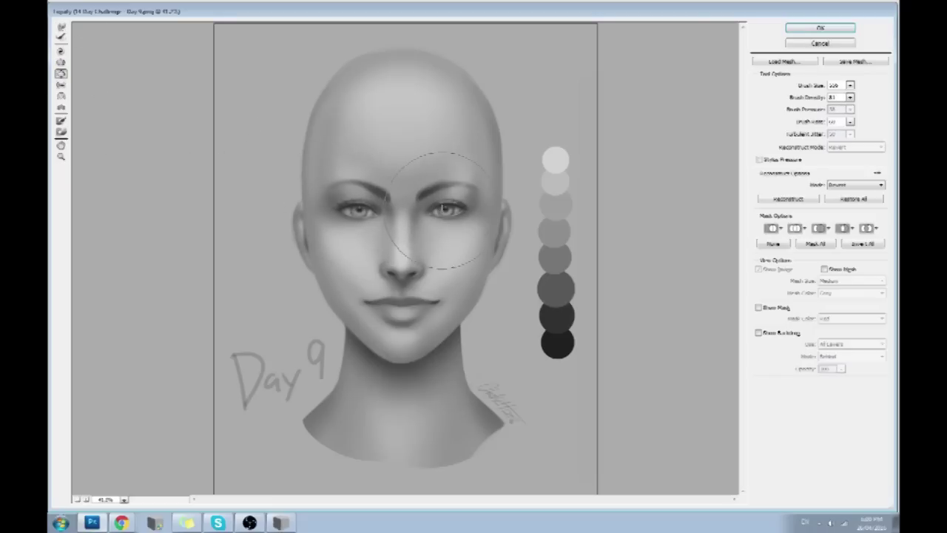
{"action": "left_click", "coordinate": [61, 28]}
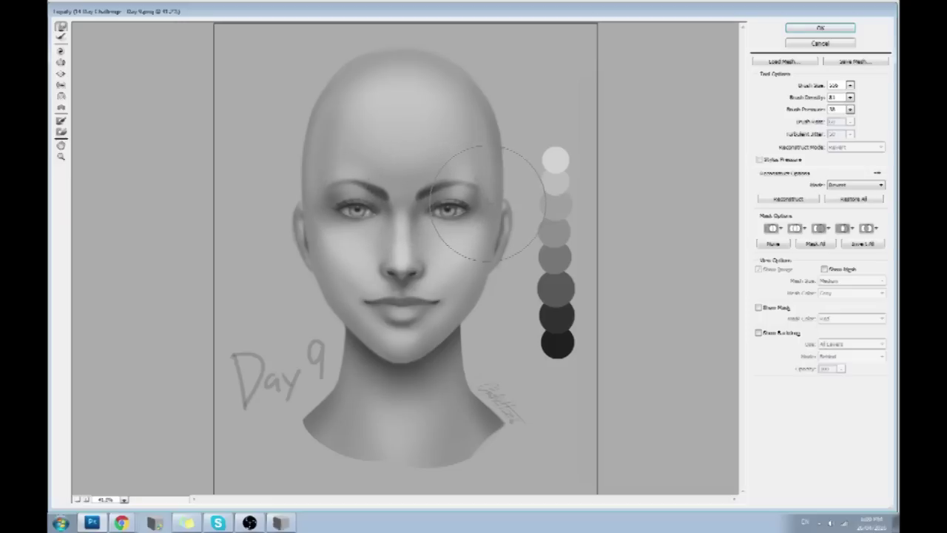
{"action": "key", "text": "alt"}
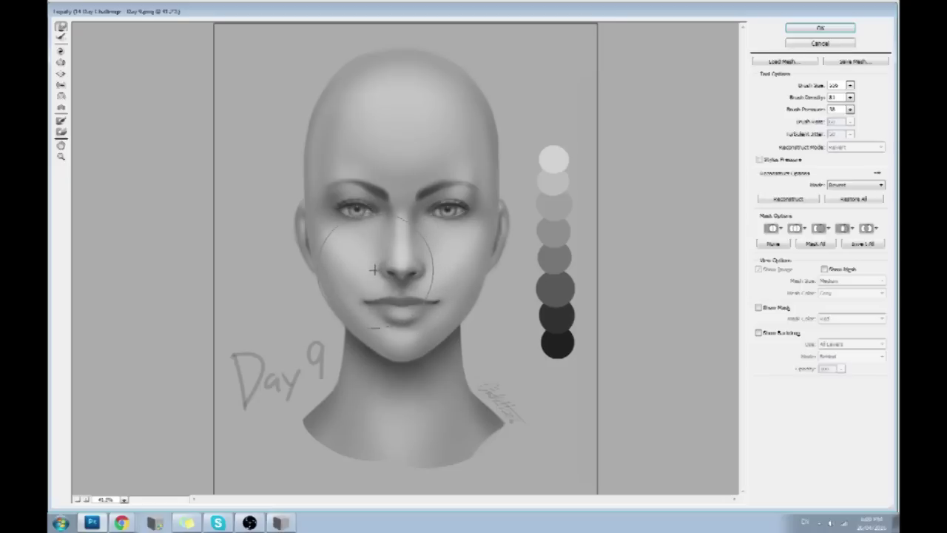
{"action": "left_click_drag", "start_coordinate": [851, 85], "coordinate": [811, 104]}
{"action": "left_click", "coordinate": [822, 28]}
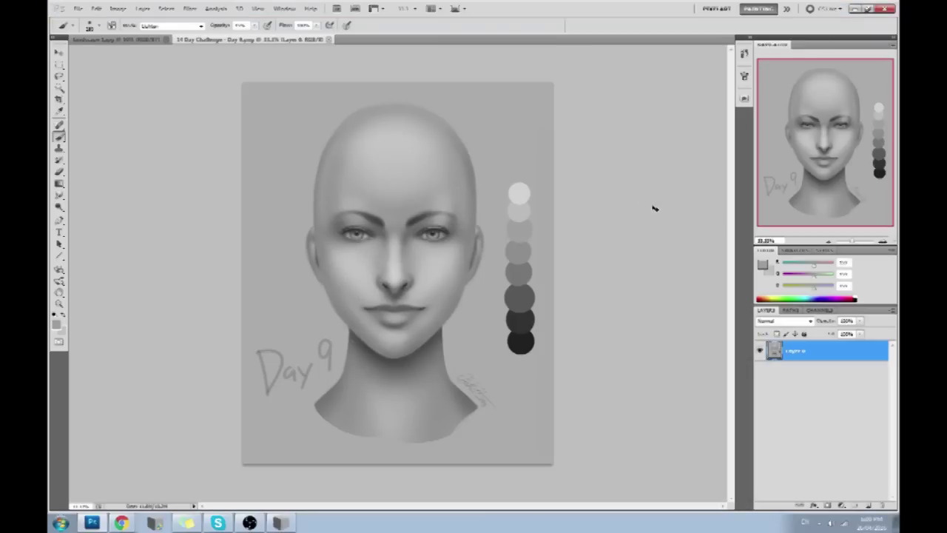
Revert to the original snapshot and paste the reshaped face as Layer 1 above it
{"action": "key", "text": "ctrl+plus"}
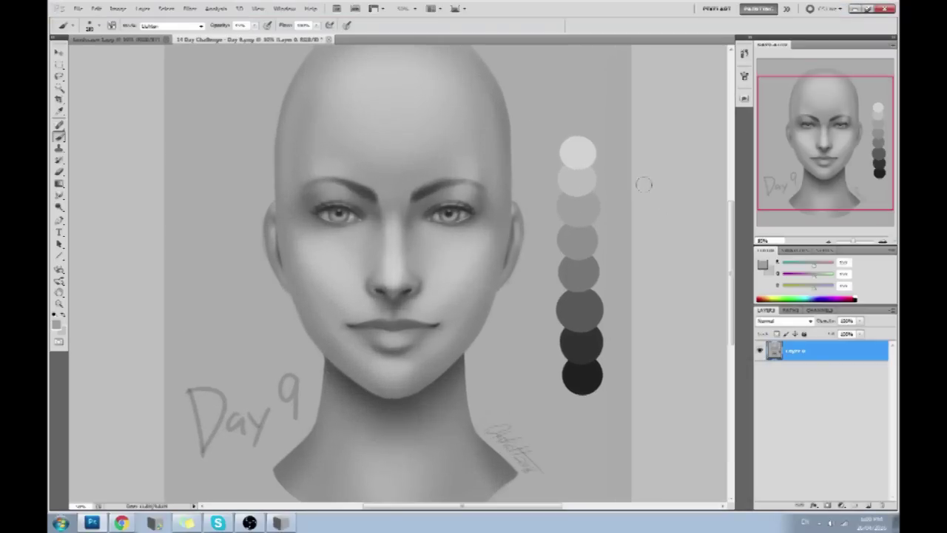
{"action": "key", "text": "ctrl+a"}
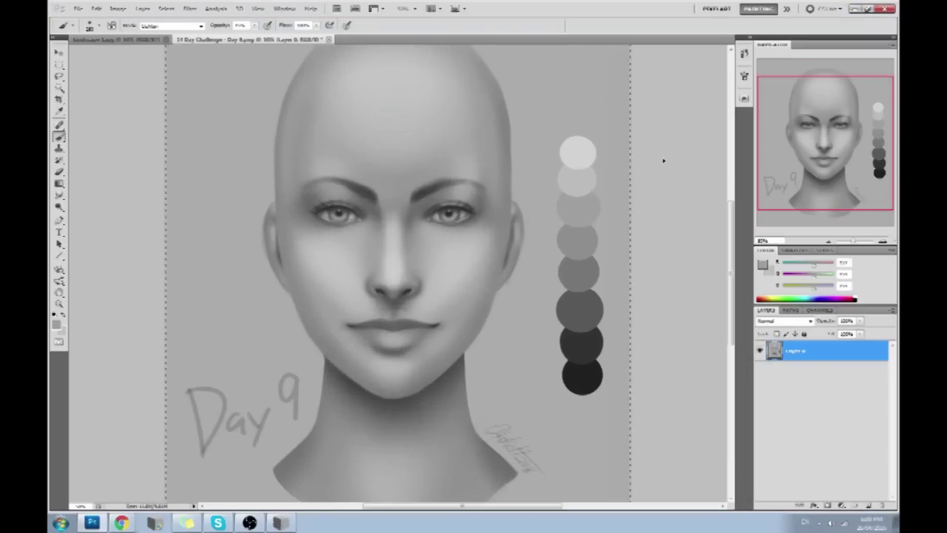
{"action": "left_click", "coordinate": [744, 54]}
{"action": "left_click", "coordinate": [684, 65]}
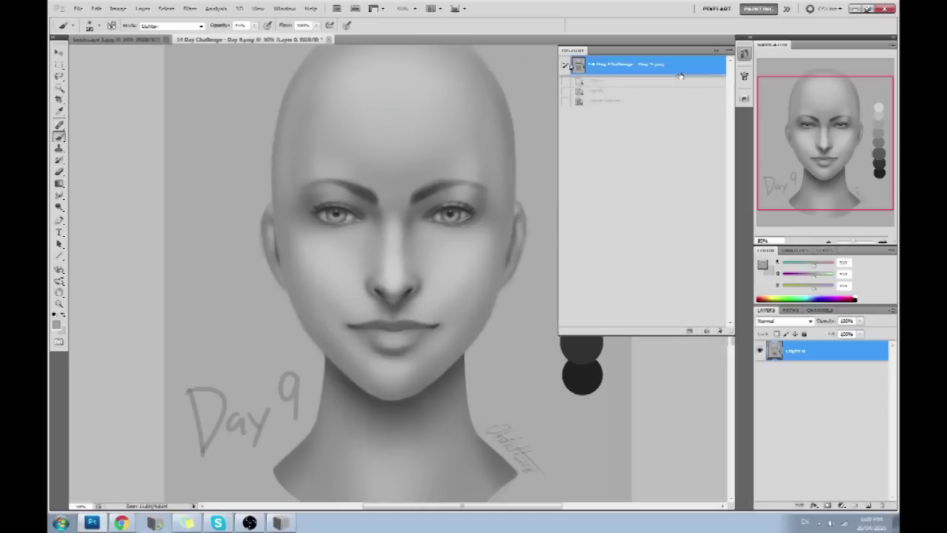
{"action": "key", "text": "ctrl+v"}
{"action": "left_click", "coordinate": [716, 52]}
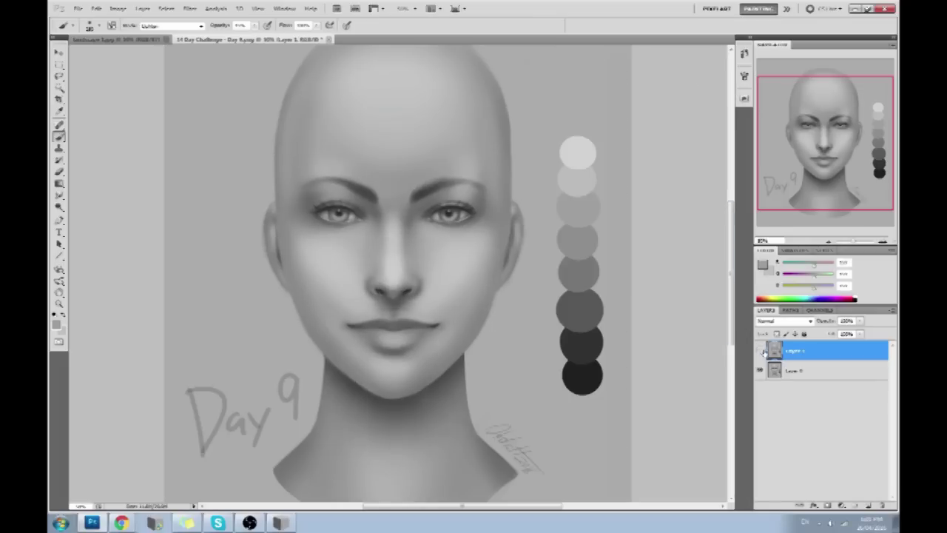
Toggle Layer 1 repeatedly to compare with the original, then sample a grey from the face
{"action": "left_click", "coordinate": [761, 351]}
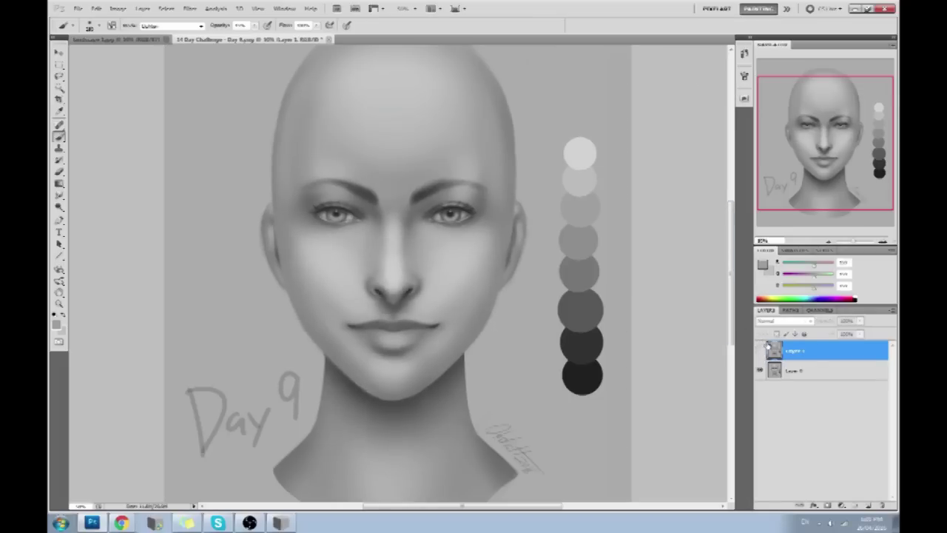
{"action": "left_click", "coordinate": [760, 351]}
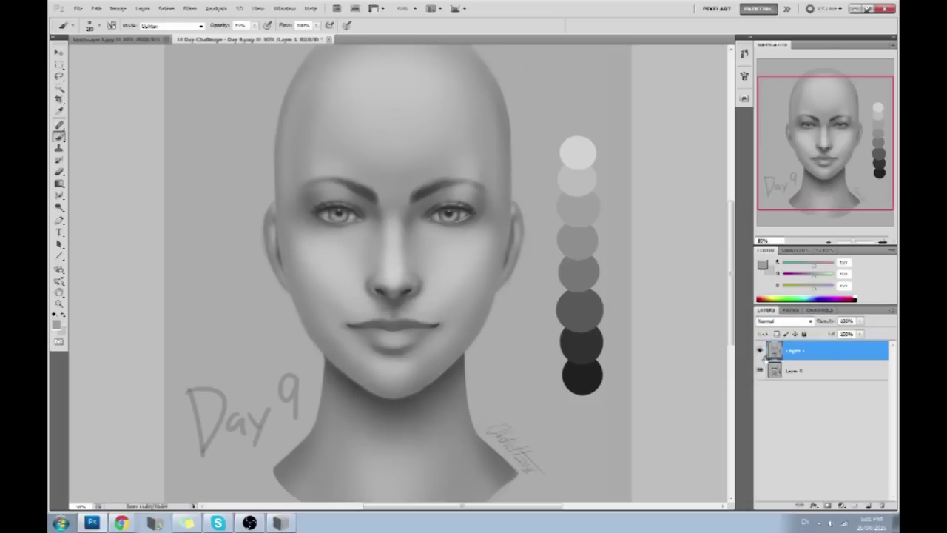
{"action": "left_click", "coordinate": [760, 351]}
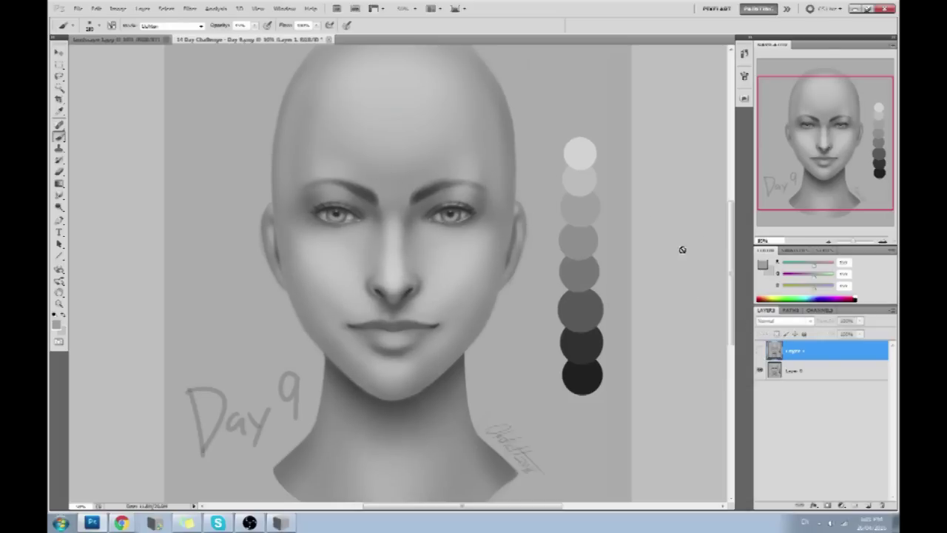
{"action": "left_click", "coordinate": [761, 353]}
{"action": "left_click", "coordinate": [760, 353]}
{"action": "left_click", "coordinate": [761, 353]}
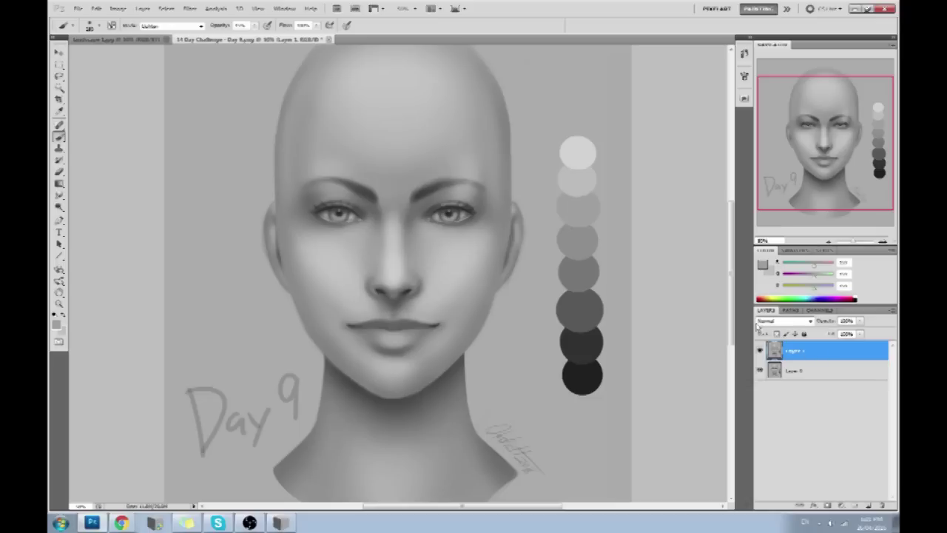
{"action": "left_click", "coordinate": [397, 249], "text": "alt"}
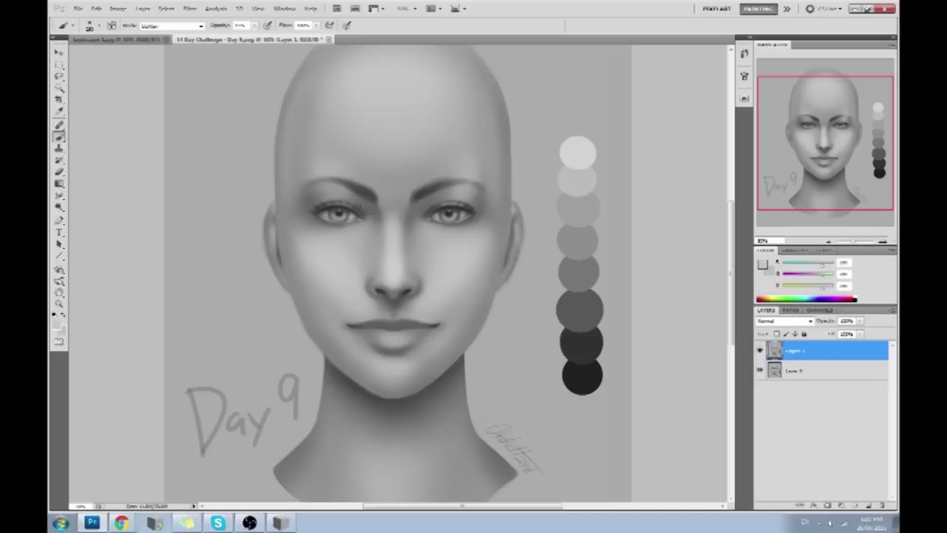
Sample skin greys from the nose and around the inner eye
{"action": "left_click", "coordinate": [402, 265], "text": "alt"}
{"action": "left_click", "coordinate": [393, 249], "text": "alt"}
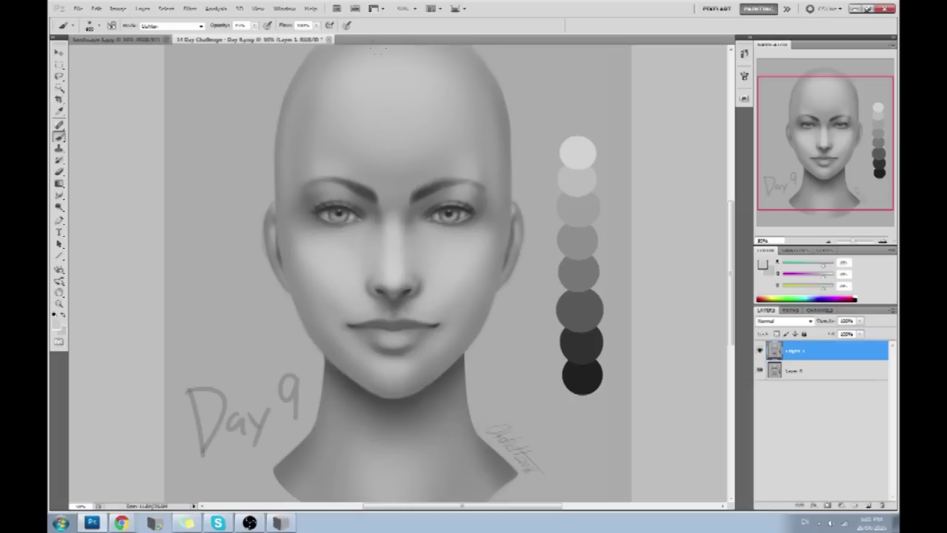
{"action": "left_click", "coordinate": [395, 212], "text": "alt"}
{"action": "left_click", "coordinate": [395, 213], "text": "alt"}
{"action": "left_click", "coordinate": [421, 208], "text": "alt"}
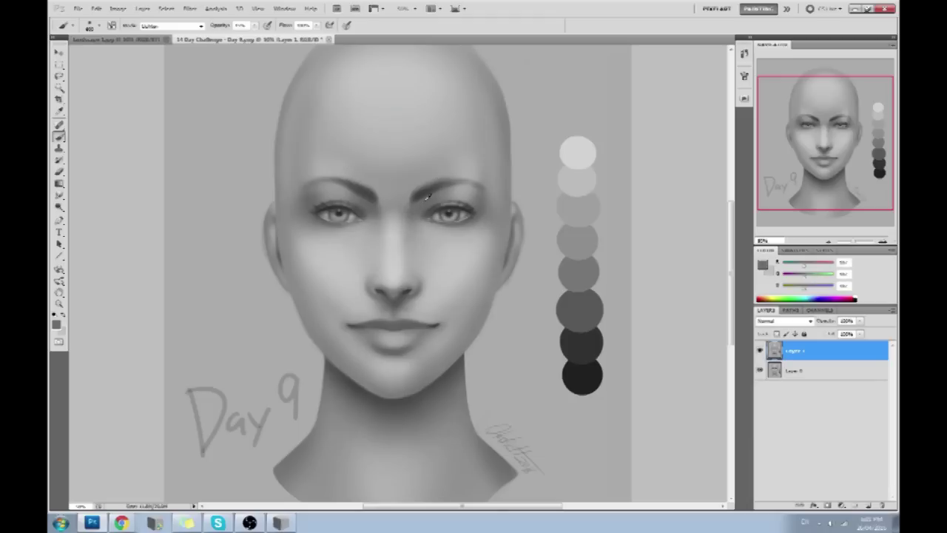
{"action": "left_click", "coordinate": [417, 212], "text": "alt"}
Set the brush to Normal mode with faint opacity and sample a lighter grey under the eye
{"action": "left_click", "coordinate": [170, 26]}
{"action": "left_click", "coordinate": [155, 33]}
{"action": "left_click", "coordinate": [247, 25]}
{"action": "left_click_drag", "start_coordinate": [274, 37], "coordinate": [246, 37]}
{"action": "left_click", "coordinate": [424, 227], "text": "alt"}
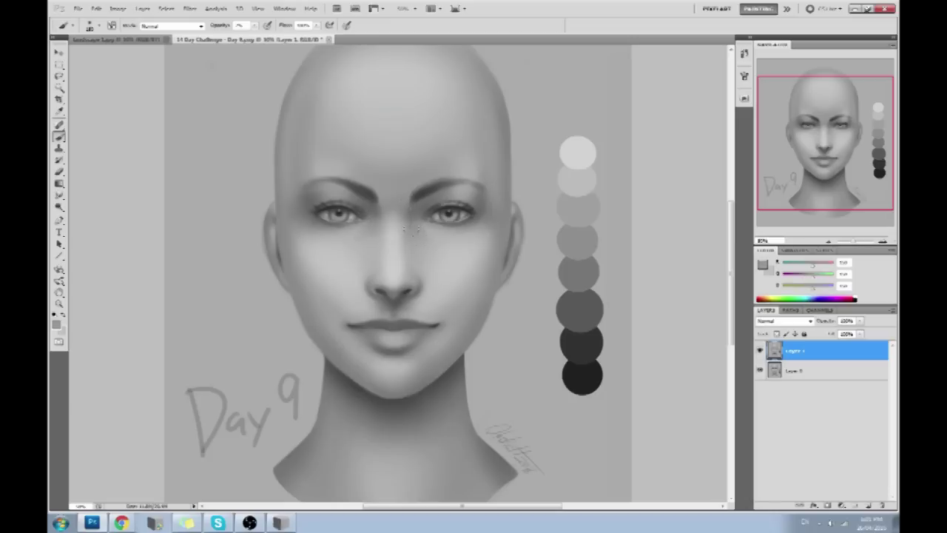
{"action": "left_click", "coordinate": [373, 232], "text": "alt"}
Zoom out and back in on the face, then choose the Smudge Tool
{"action": "key", "text": "ctrl+minus"}
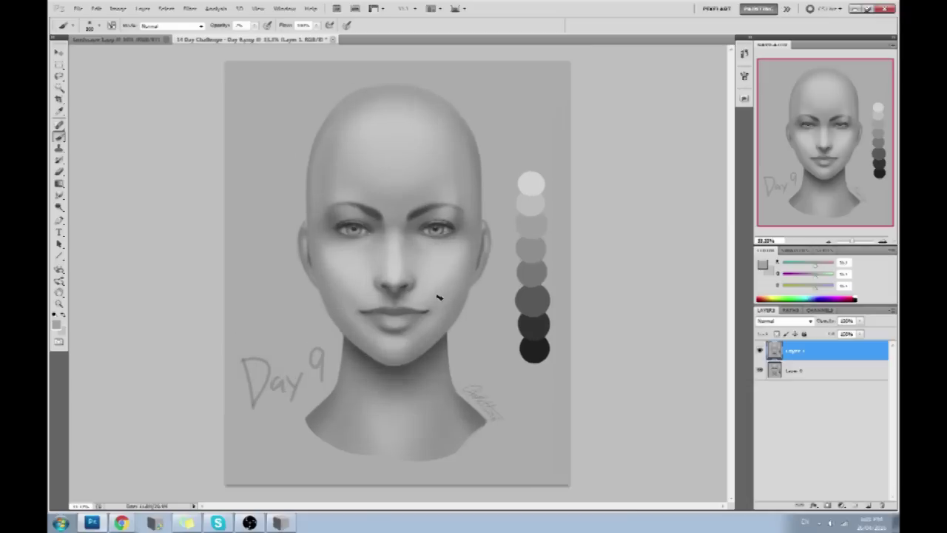
{"action": "key", "text": "ctrl+plus"}
{"action": "left_click", "coordinate": [59, 196]}
{"action": "left_click", "coordinate": [92, 213]}
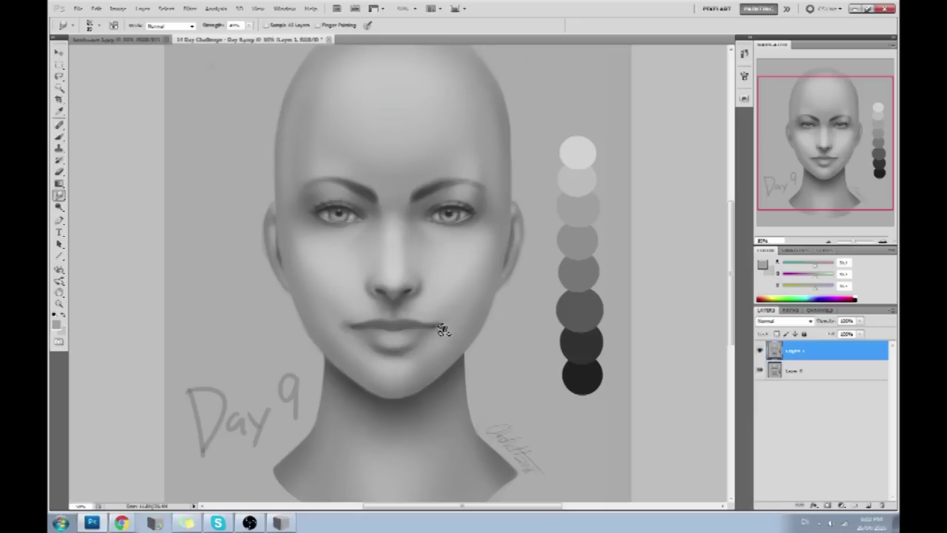
Return to the Brush at 40% opacity with a slightly smaller tip, sampling cheek greys
{"action": "key", "text": "b"}
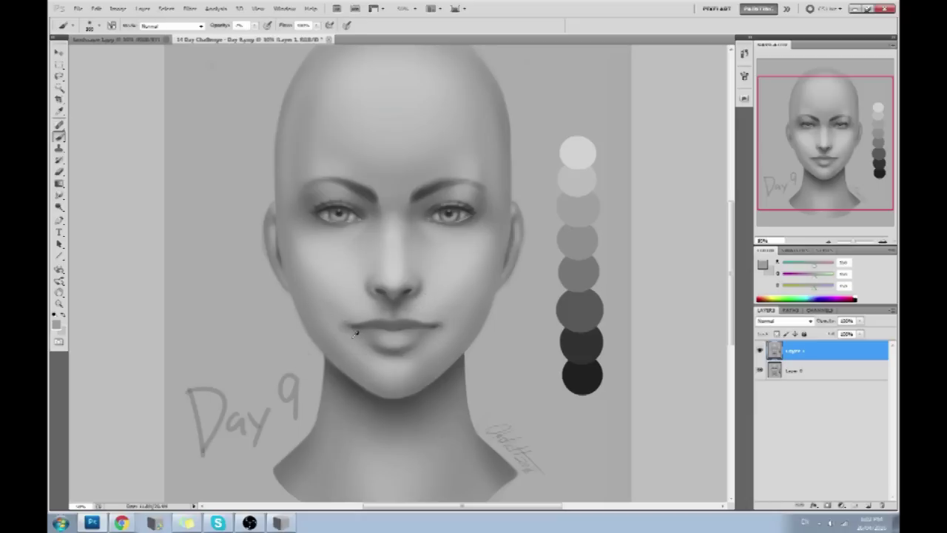
{"action": "left_click", "coordinate": [318, 310], "text": "alt"}
{"action": "left_click", "coordinate": [357, 312], "text": "alt"}
{"action": "left_click", "coordinate": [364, 314], "text": "alt"}
{"action": "key", "text": "4"}
{"action": "key", "text": "bracketleft"}
Paint the area above the upper lip with darker and lighter greys sampled from the face
{"action": "left_click", "coordinate": [380, 313], "text": "alt"}
{"action": "left_click", "coordinate": [422, 312], "text": "alt"}
{"action": "left_click", "coordinate": [393, 316], "text": "alt"}
{"action": "left_click", "coordinate": [400, 311], "text": "alt"}
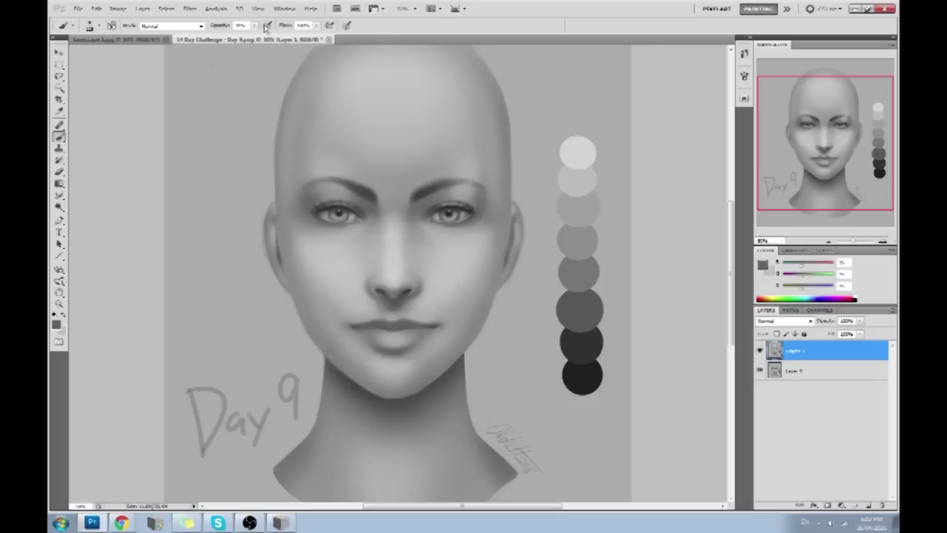
{"action": "left_click", "coordinate": [405, 296], "text": "alt"}
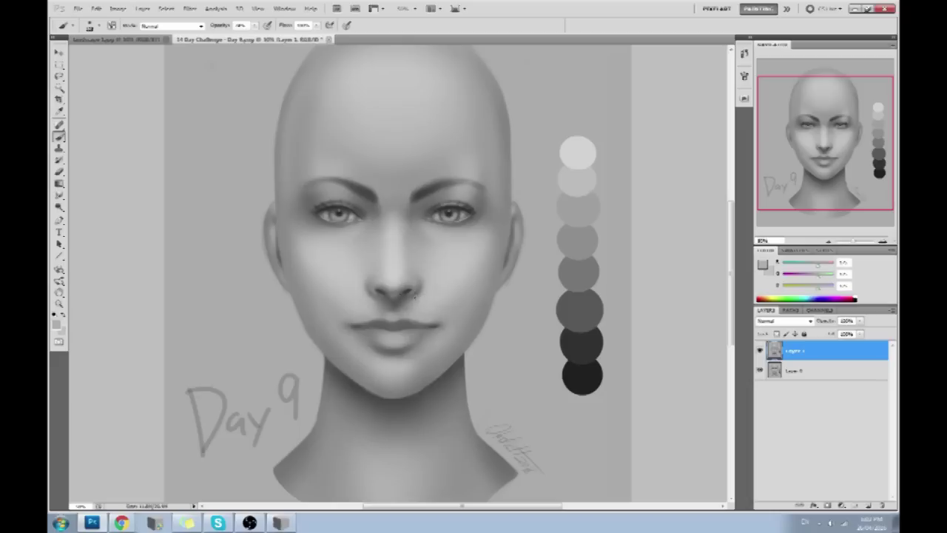
Lower brush opacity to about 10% and sample greys from the cheek and beside the nose
{"action": "left_click", "coordinate": [364, 290], "text": "alt"}
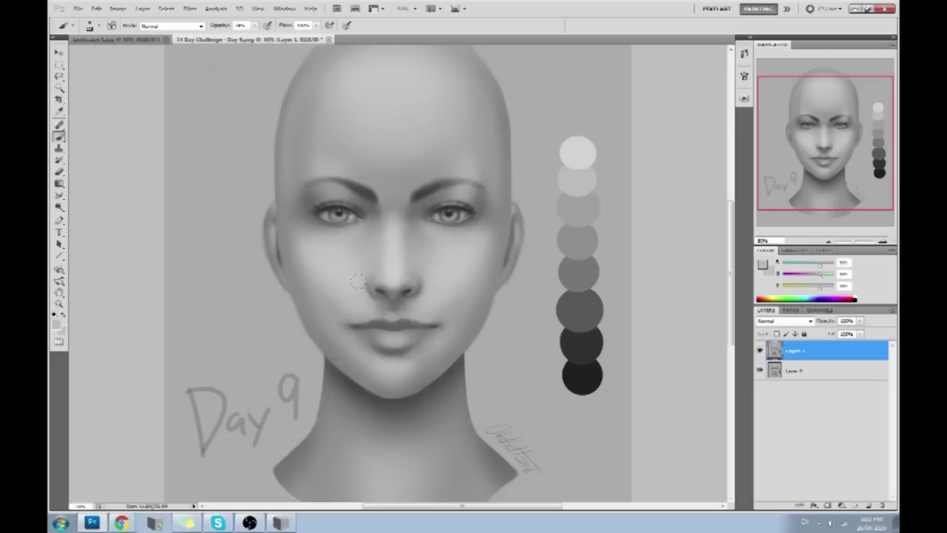
{"action": "mouse_move", "coordinate": [256, 26]}
{"action": "left_mouse_down"}
{"action": "mouse_move", "coordinate": [261, 35]}
{"action": "mouse_move", "coordinate": [246, 35]}
{"action": "left_mouse_up"}
{"action": "left_click", "coordinate": [355, 284], "text": "alt"}
{"action": "left_click", "coordinate": [434, 287], "text": "alt"}
{"action": "key", "text": "bracketright"}
Sample greys left of the nose and at its tip, then check the 3D head reference
{"action": "left_click", "coordinate": [361, 293], "text": "alt"}
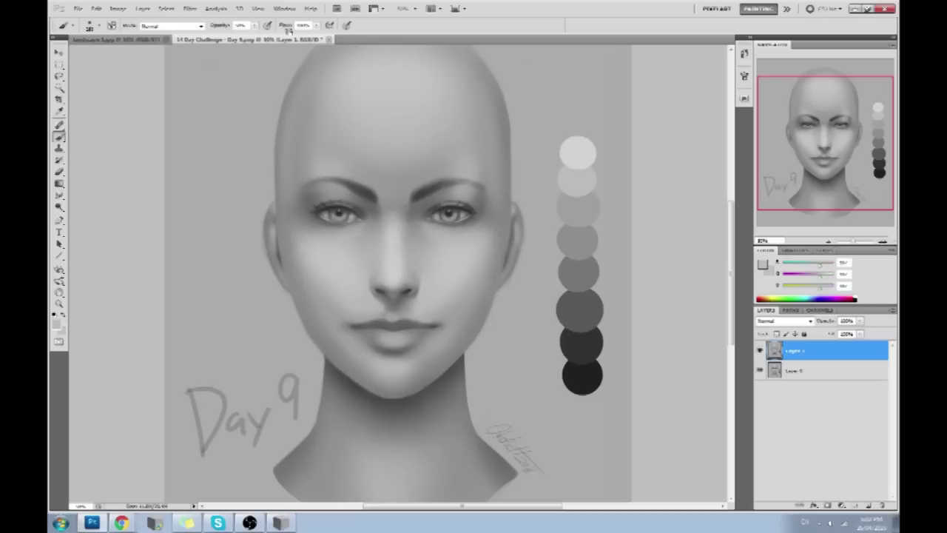
{"action": "left_click", "coordinate": [432, 296], "text": "alt"}
{"action": "left_click", "coordinate": [281, 523]}
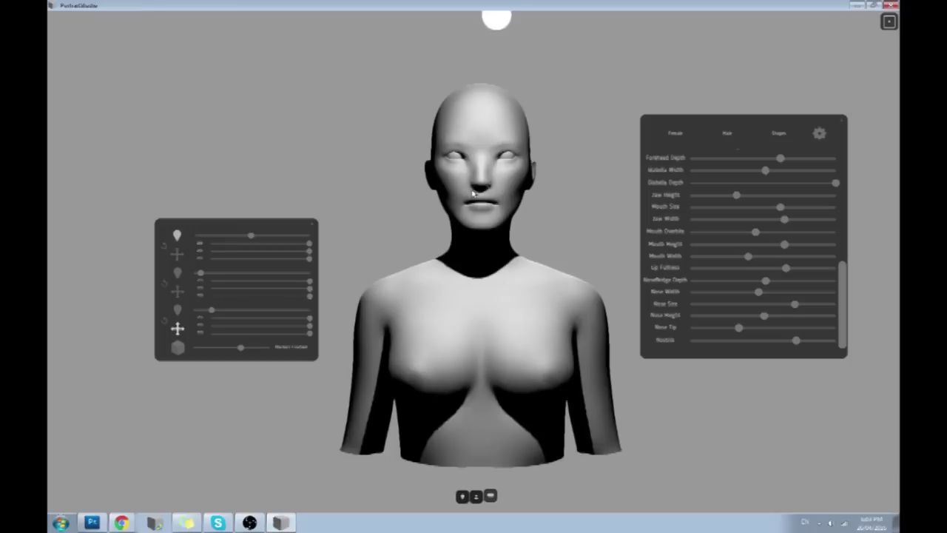
{"action": "key", "text": "alt+Tab"}
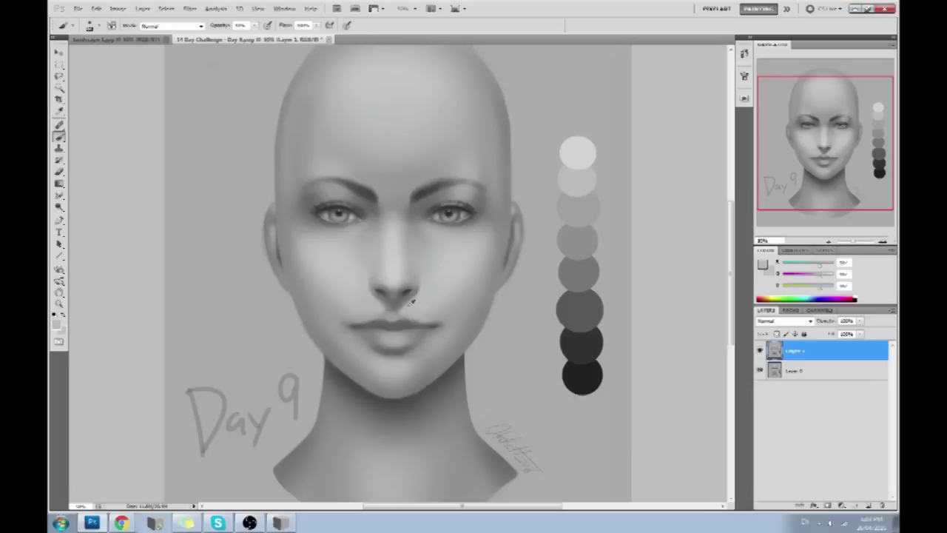
Lighten the left brow, forehead and a patch over the right brow with nose-sampled greys
{"action": "left_click", "coordinate": [401, 226], "text": "alt"}
{"action": "left_click", "coordinate": [398, 219], "text": "alt"}
{"action": "left_click", "coordinate": [399, 272], "text": "alt"}
{"action": "mouse_move", "coordinate": [351, 178]}
{"action": "left_mouse_down"}
{"action": "mouse_move", "coordinate": [328, 182]}
{"action": "mouse_move", "coordinate": [336, 143]}
{"action": "left_mouse_up"}
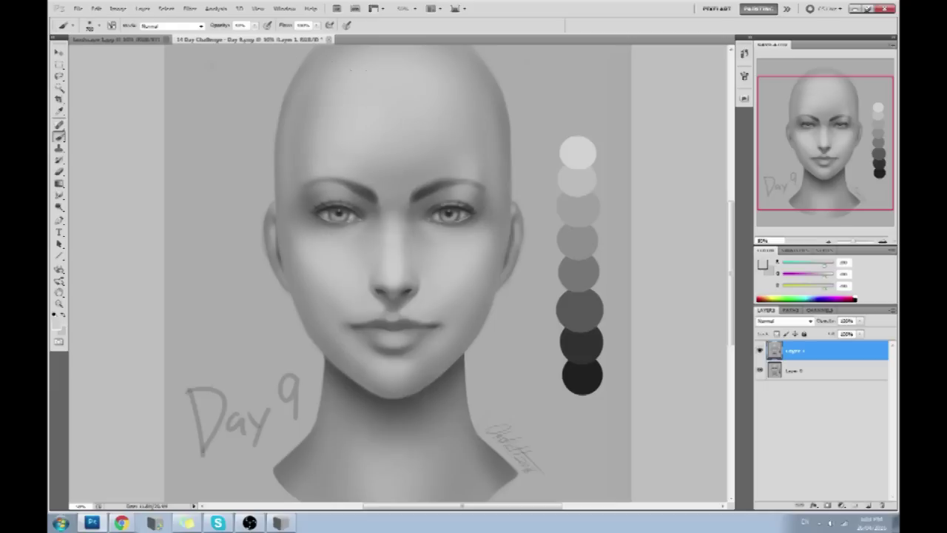
{"action": "left_click_drag", "start_coordinate": [437, 184], "coordinate": [447, 182]}
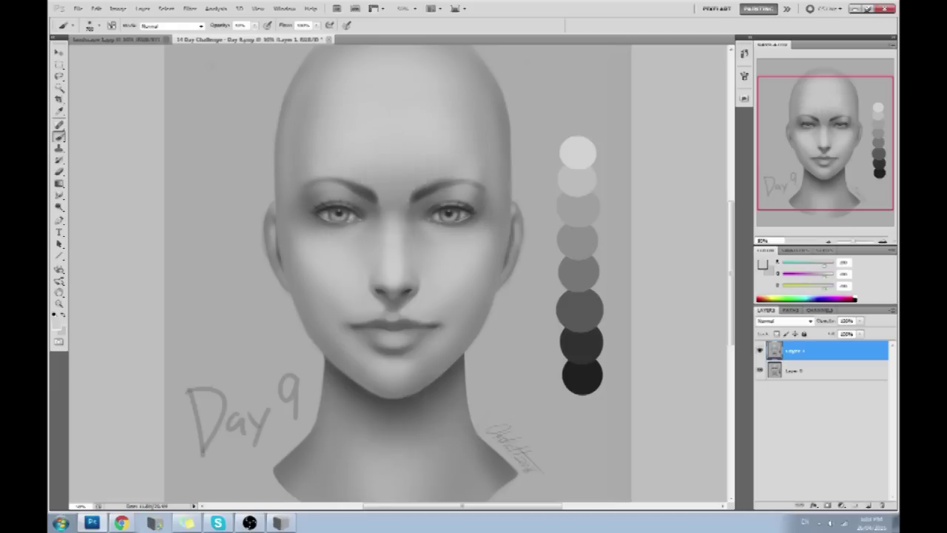
Zoom out, lightly brush a mid grey over the forehead, and set opacity to 10%
{"action": "key", "text": "ctrl+minus"}
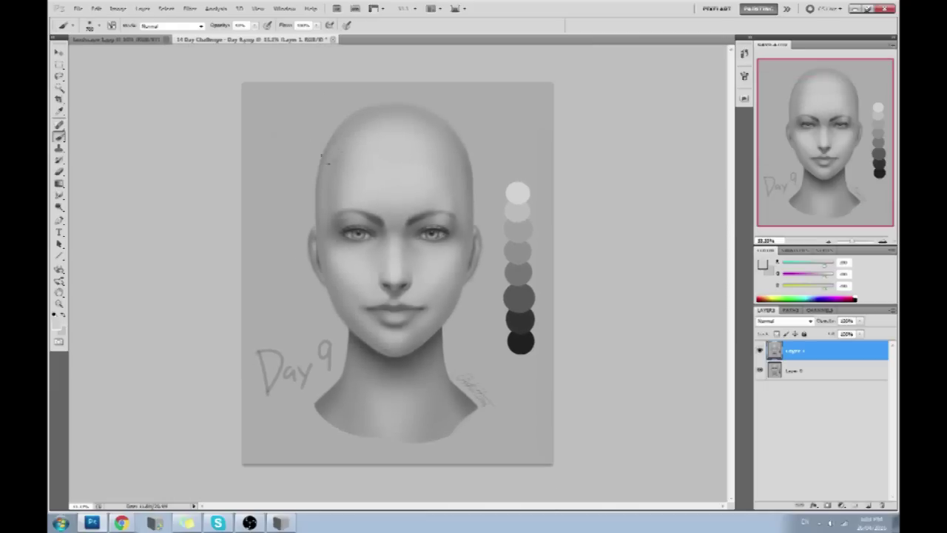
{"action": "left_click", "coordinate": [464, 164], "text": "alt"}
{"action": "left_click_drag", "start_coordinate": [359, 165], "coordinate": [414, 131]}
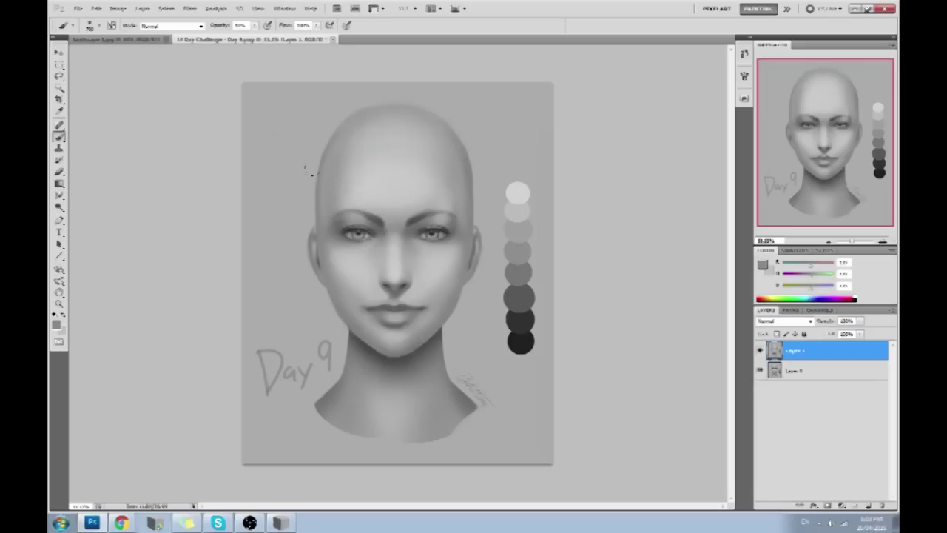
{"action": "left_click", "coordinate": [393, 209], "text": "alt"}
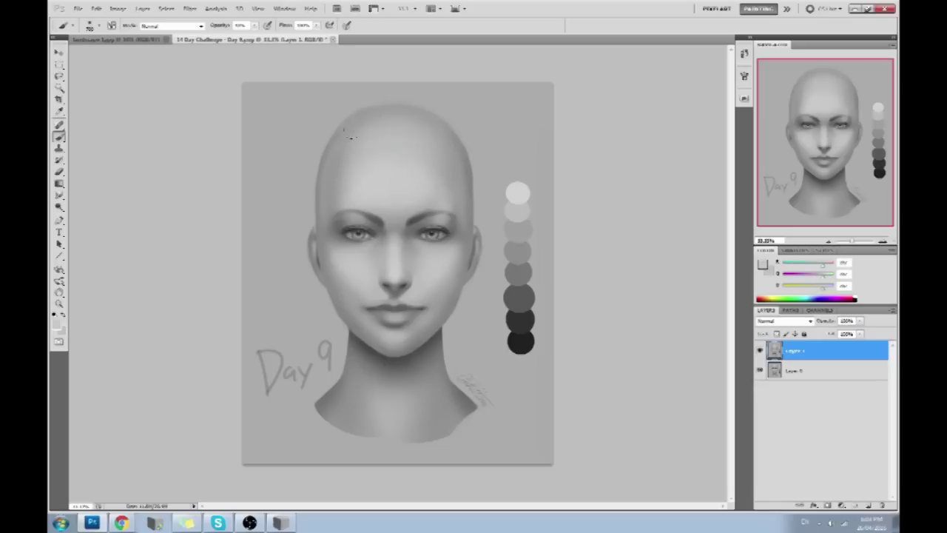
{"action": "key", "text": "1"}
Darken the eyebrow with a stroke of grey sampled near the eye, then open a maximized Chrome
{"action": "left_click", "coordinate": [338, 223], "text": "alt"}
{"action": "left_click", "coordinate": [327, 218], "text": "alt"}
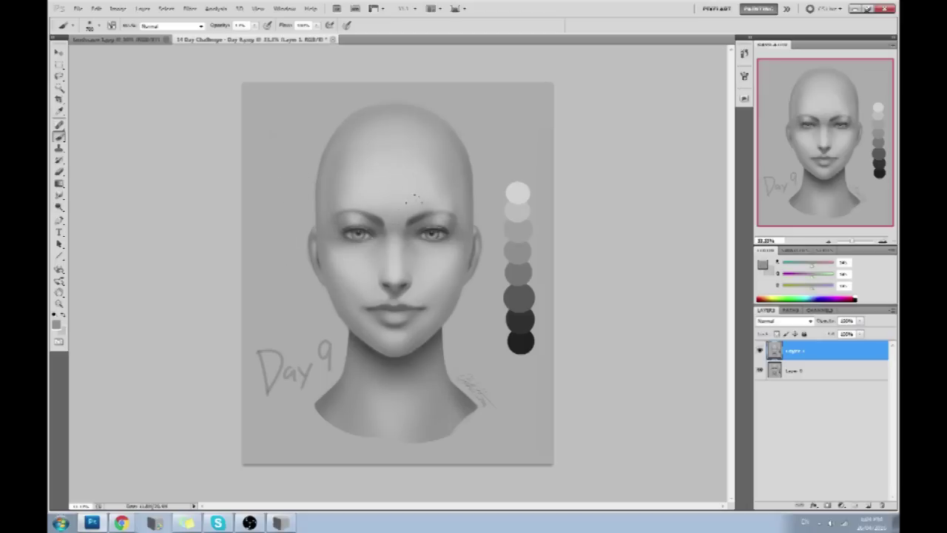
{"action": "left_click", "coordinate": [414, 218], "text": "alt"}
{"action": "left_click_drag", "start_coordinate": [381, 217], "coordinate": [390, 215]}
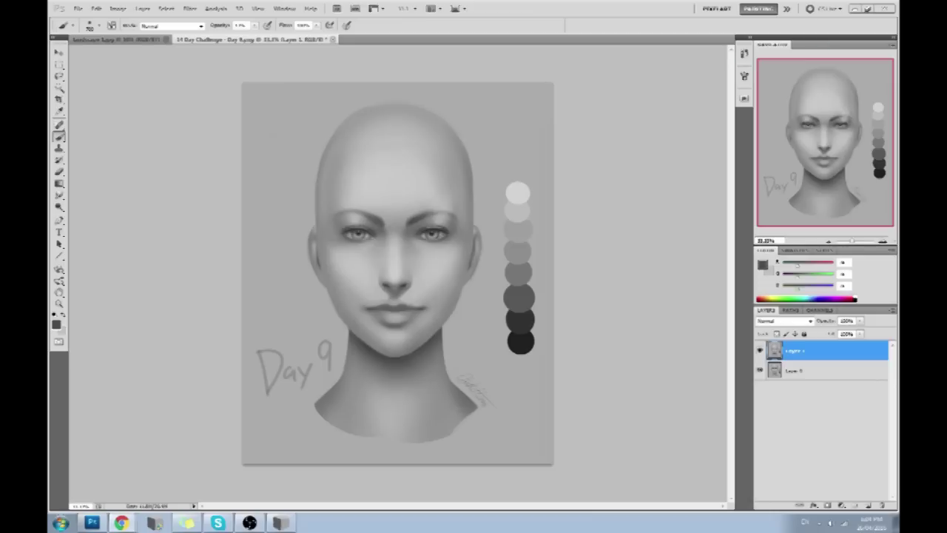
{"action": "left_click", "coordinate": [121, 523]}
{"action": "double_click", "coordinate": [452, 61]}
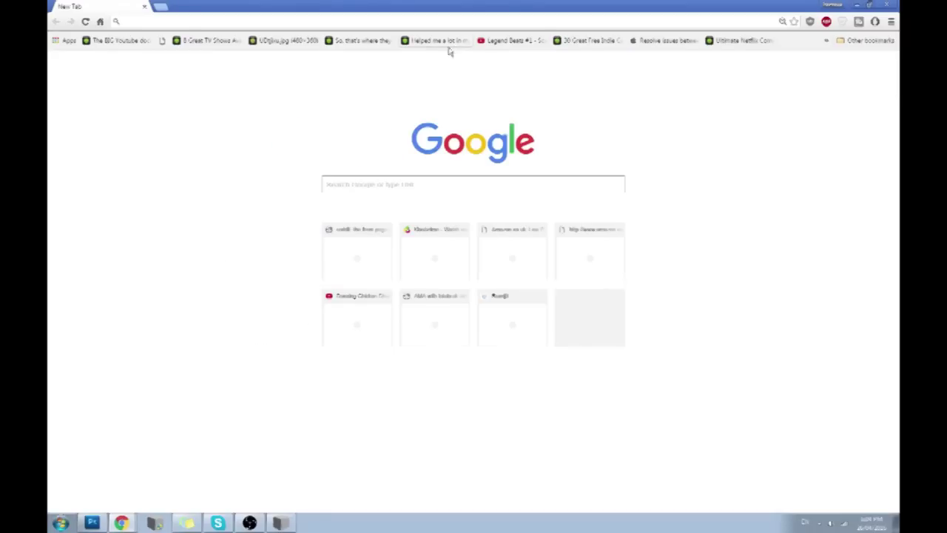
Search for the singer in Google and show the image results in a maximized window
{"action": "double_click", "coordinate": [503, 6]}
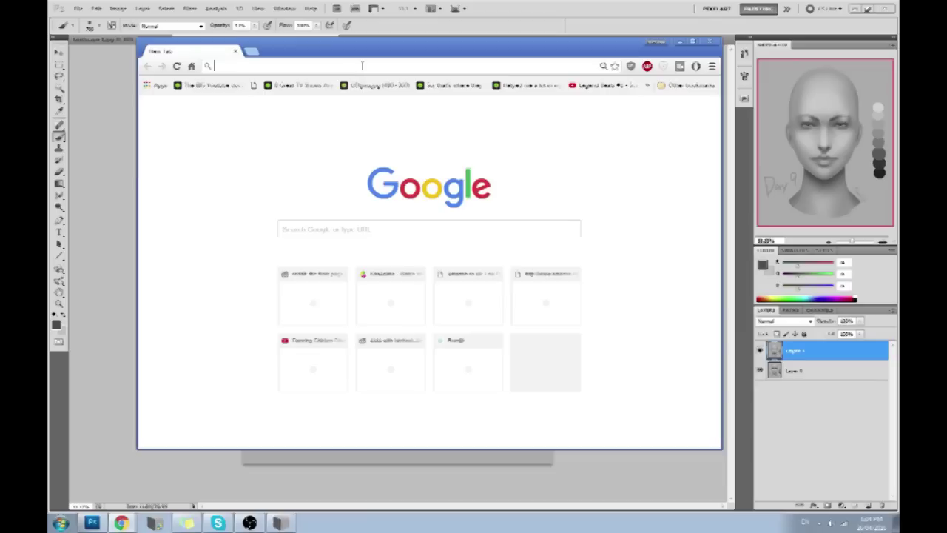
{"action": "type", "text": "fergy"}
{"action": "key", "text": "Return"}
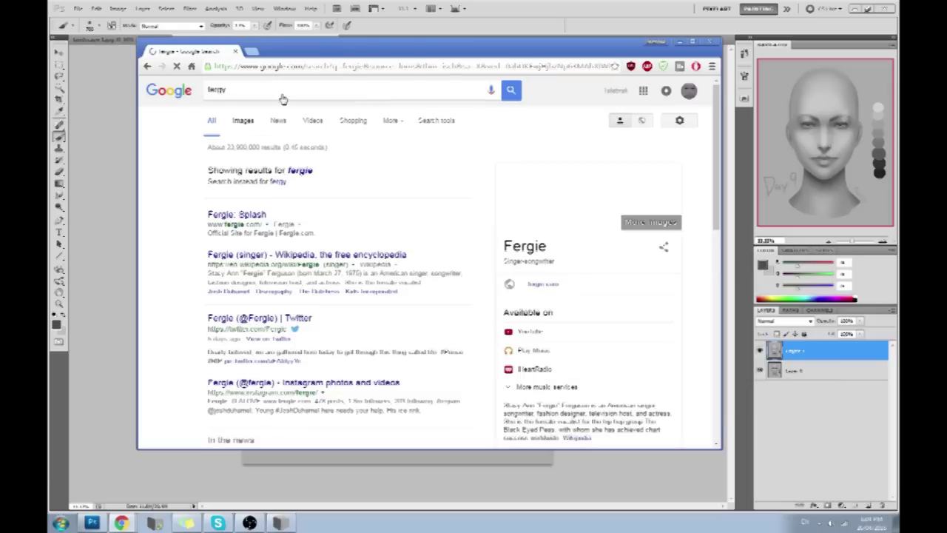
{"action": "left_click", "coordinate": [245, 121]}
{"action": "double_click", "coordinate": [327, 49]}
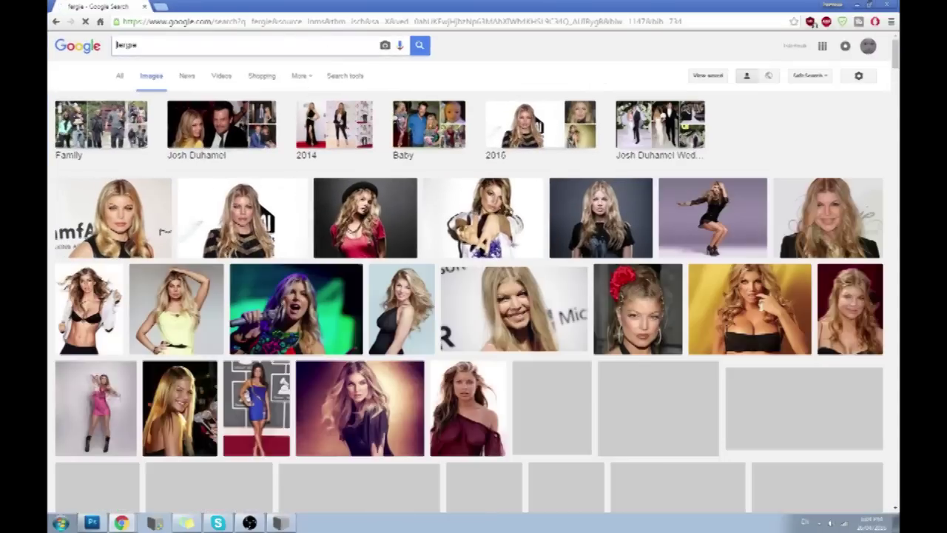
Preview the first and second reference photos at large size
{"action": "left_click", "coordinate": [142, 232]}
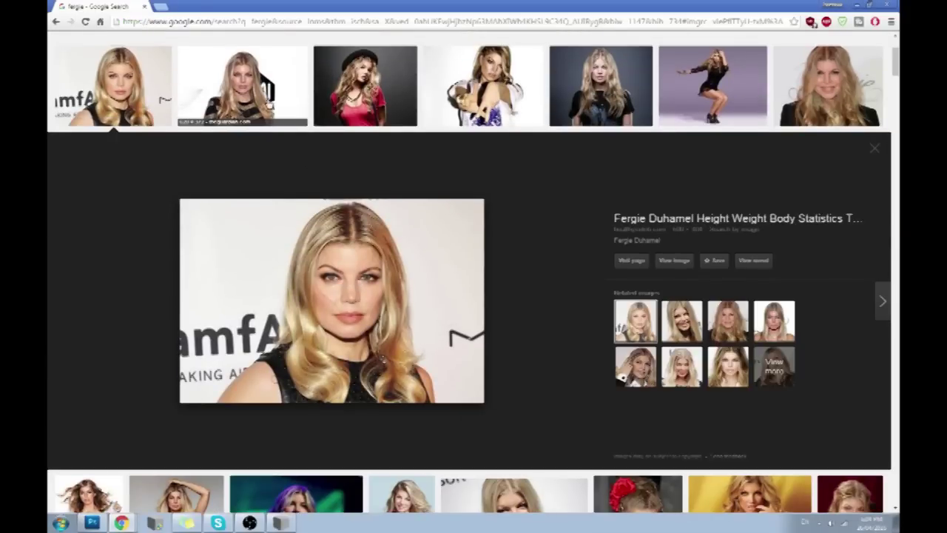
{"action": "left_click", "coordinate": [271, 104]}
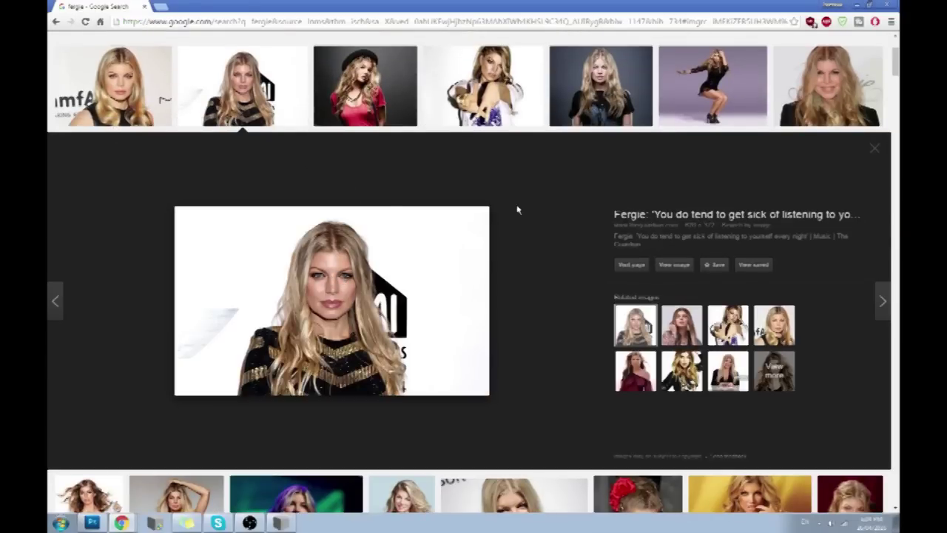
{"action": "scroll", "coordinate": [516, 211], "scroll_direction": "up", "scroll_amount": 3}
Replace the search term with an actress's name and run the new image search
{"action": "left_click", "coordinate": [147, 46]}
{"action": "left_click_drag", "start_coordinate": [147, 46], "coordinate": [104, 48]}
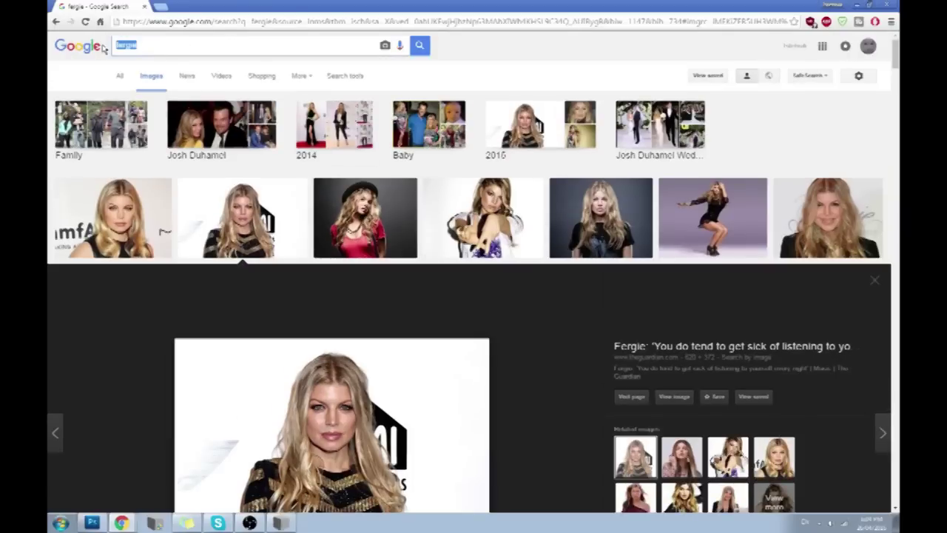
{"action": "type", "text": "rachael we"}
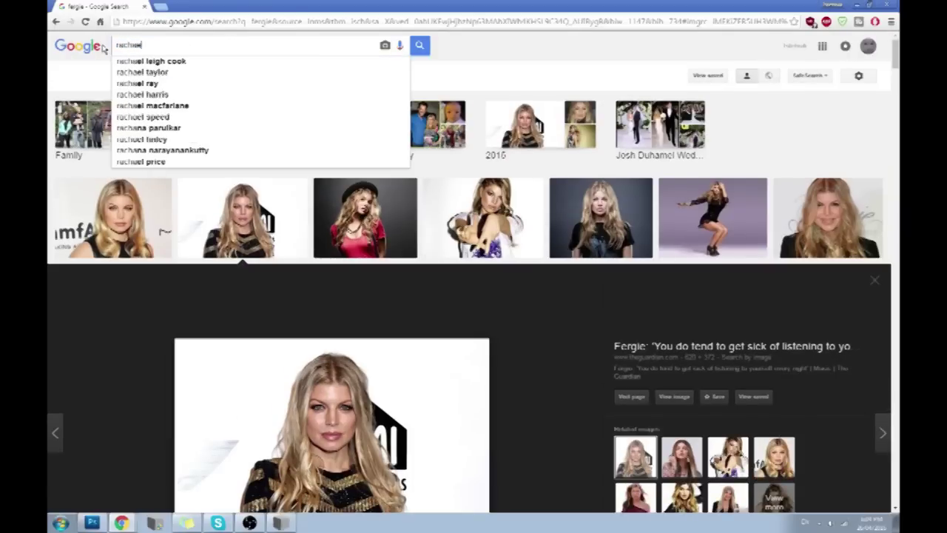
{"action": "type", "text": "is"}
{"action": "key", "text": "Return"}
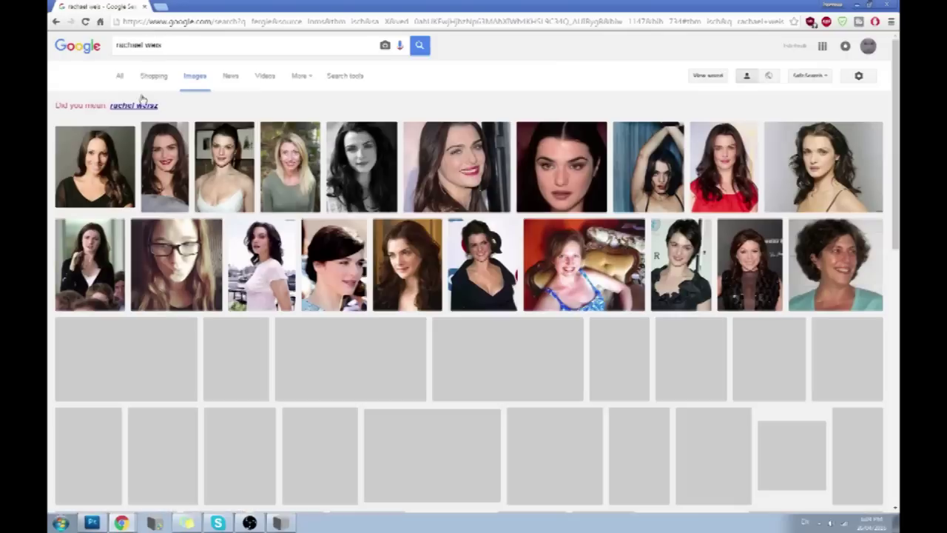
Accept the corrected spelling and preview reference photos, including a black-and-white portrait
{"action": "left_click", "coordinate": [141, 106]}
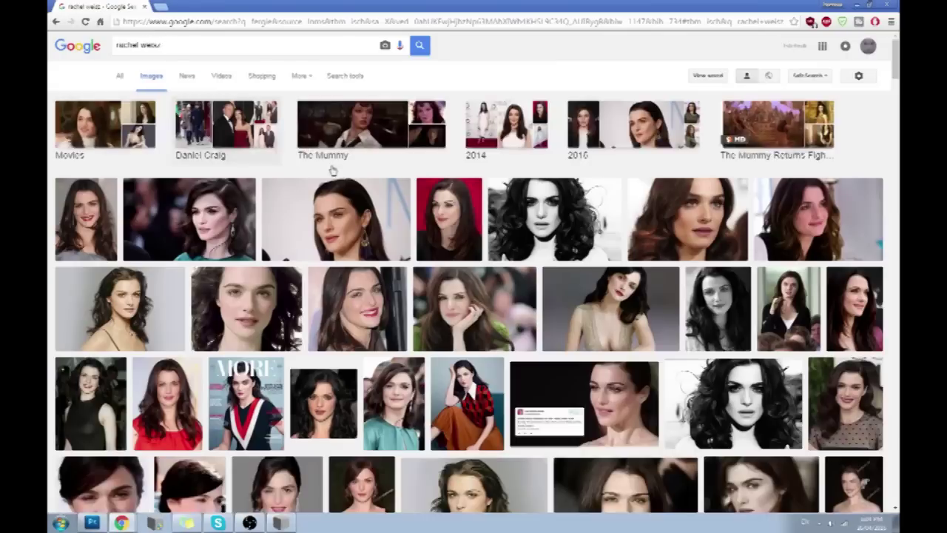
{"action": "left_click", "coordinate": [260, 311]}
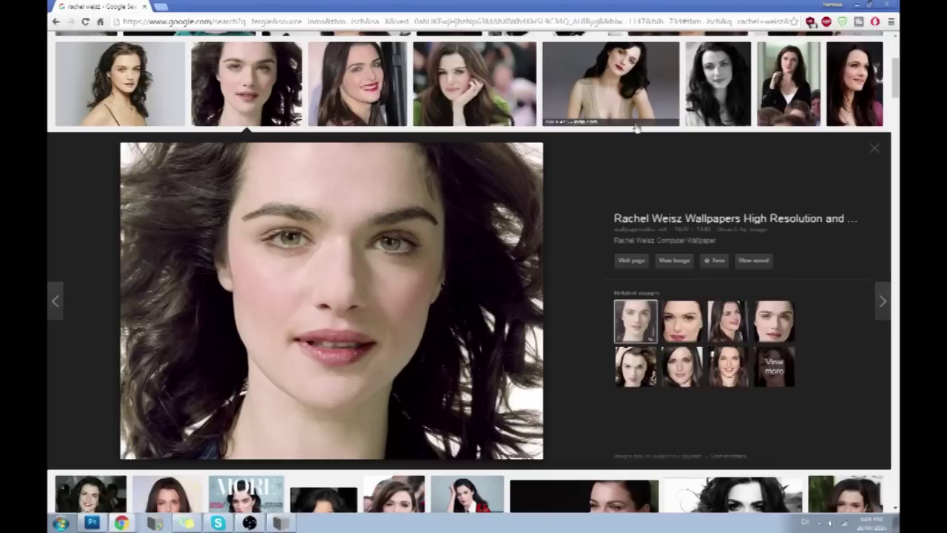
{"action": "scroll", "coordinate": [635, 128], "scroll_direction": "up", "scroll_amount": 1}
{"action": "left_click", "coordinate": [729, 190]}
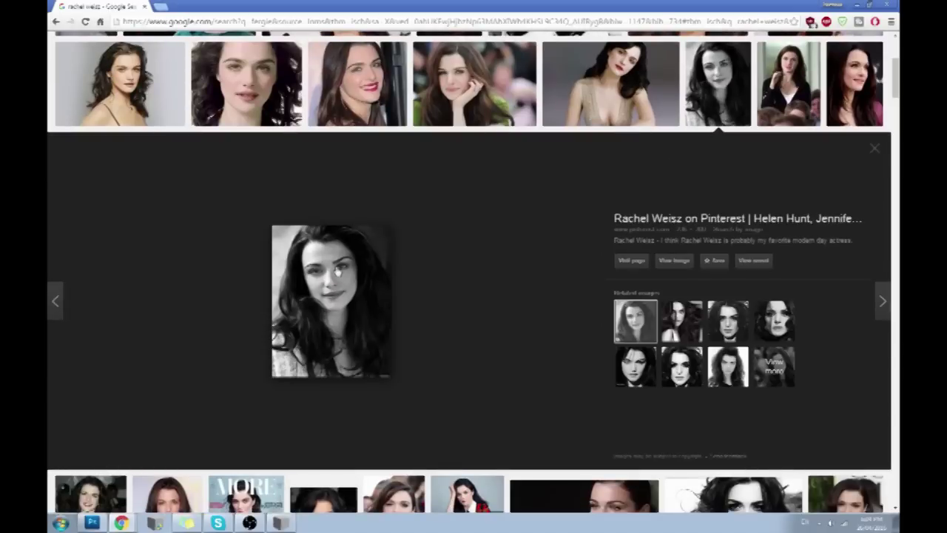
{"action": "scroll", "coordinate": [491, 275], "scroll_direction": "up", "scroll_amount": 3}
Search images for another actress, preview a close-up portrait, and close Chrome
{"action": "left_click_drag", "start_coordinate": [170, 45], "coordinate": [74, 50]}
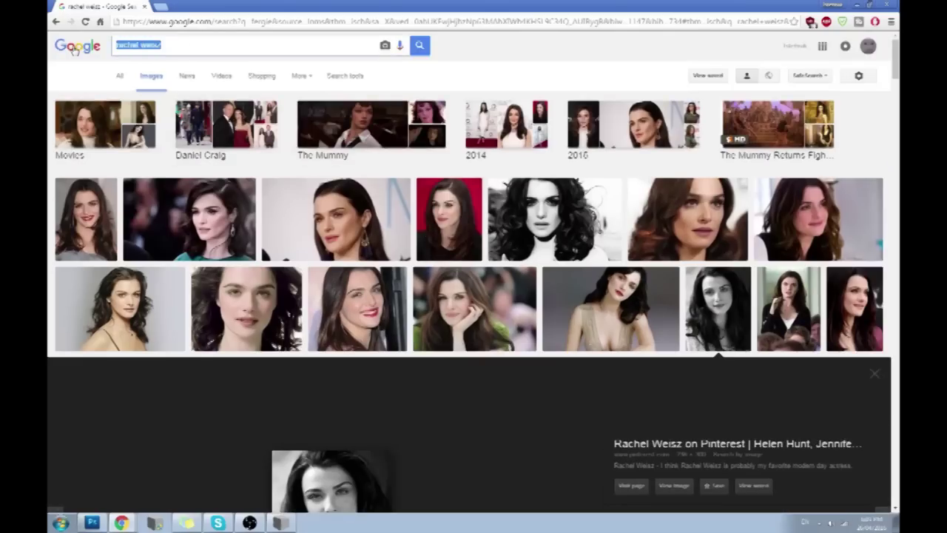
{"action": "type", "text": "keira knightly"}
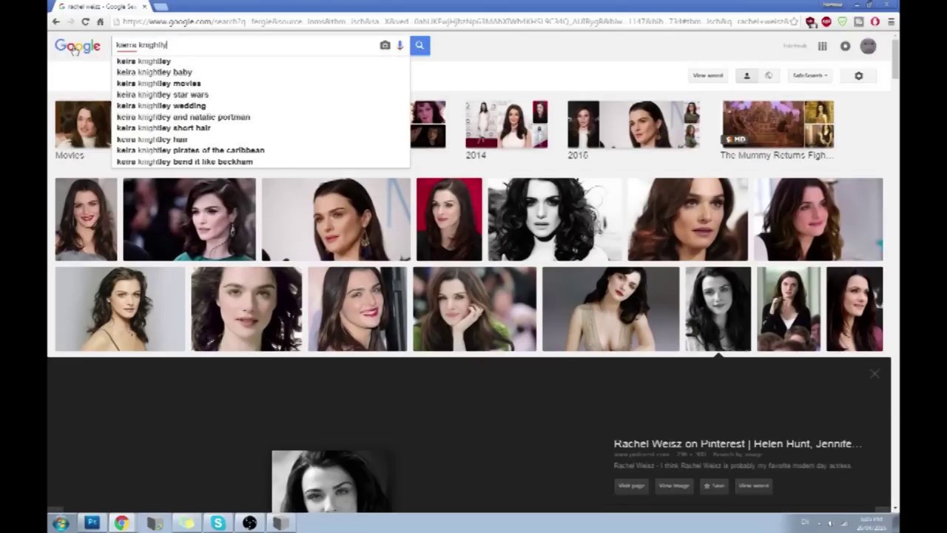
{"action": "key", "text": "Return"}
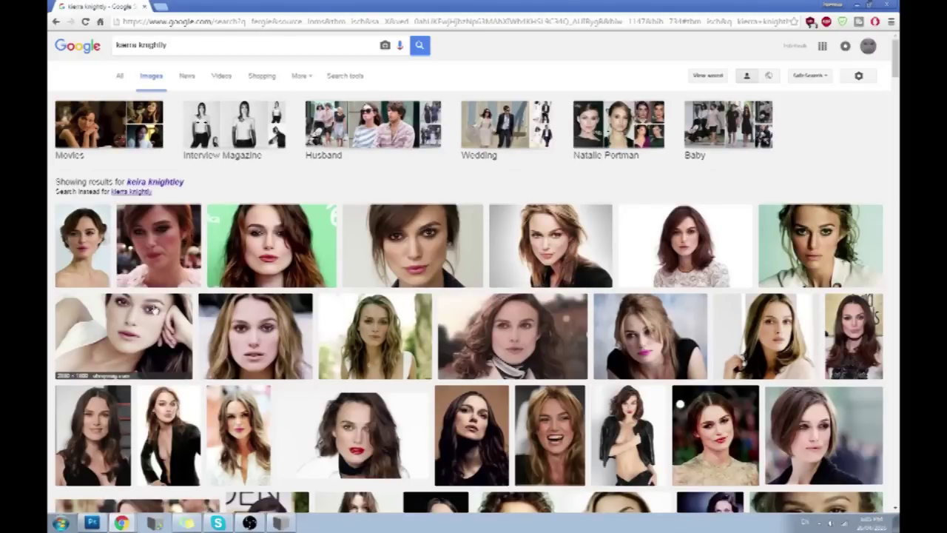
{"action": "left_click", "coordinate": [156, 311]}
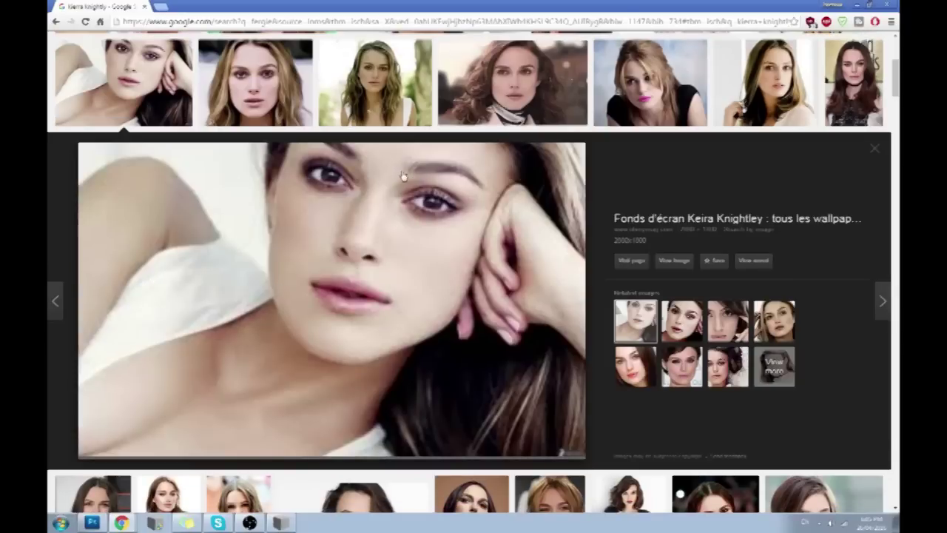
{"action": "scroll", "coordinate": [614, 263], "scroll_direction": "up", "scroll_amount": 4}
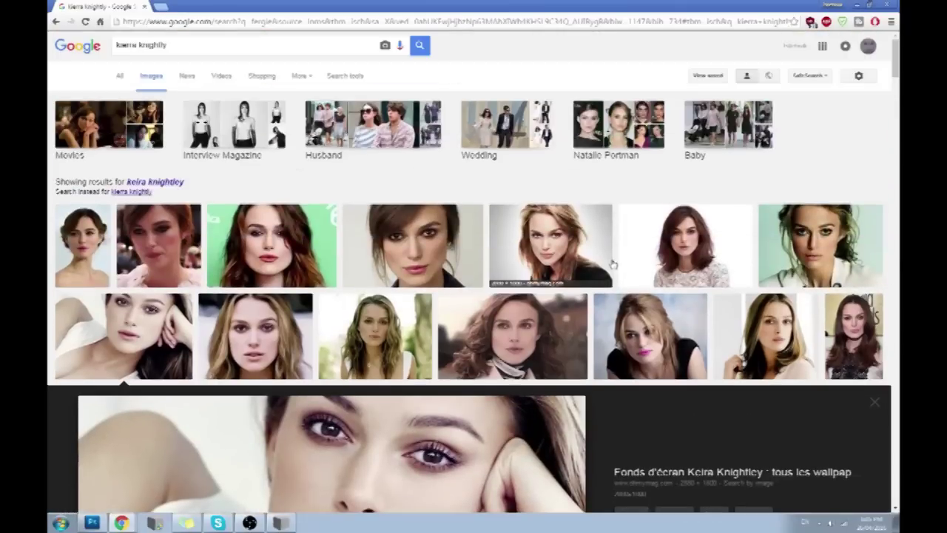
{"action": "left_click", "coordinate": [144, 8]}
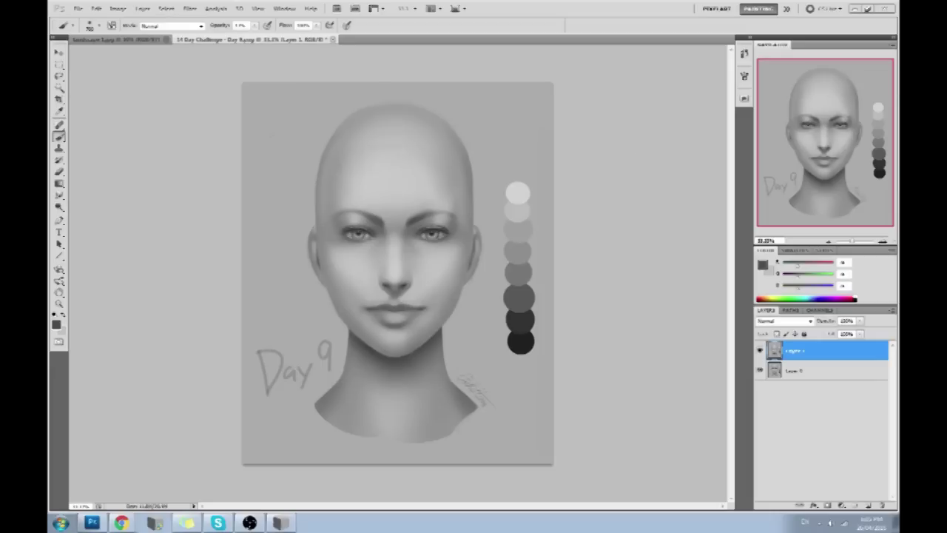
{"action": "left_click", "coordinate": [194, 9]}
In Liquify, try a 400 Forward Warp brush, undo, and start the brow with size 226
{"action": "left_click", "coordinate": [215, 69]}
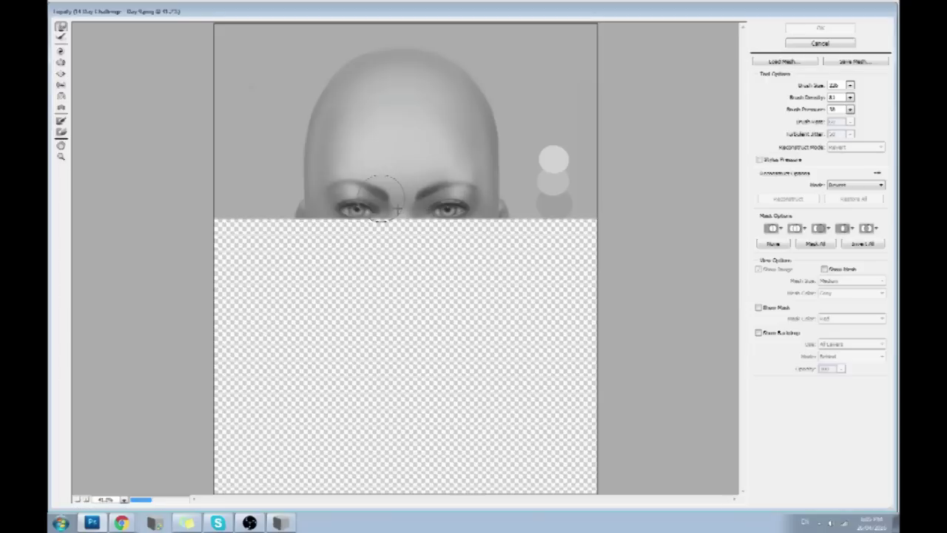
{"action": "left_click", "coordinate": [851, 85]}
{"action": "left_click_drag", "start_coordinate": [809, 99], "coordinate": [816, 98]}
{"action": "left_click", "coordinate": [404, 158]}
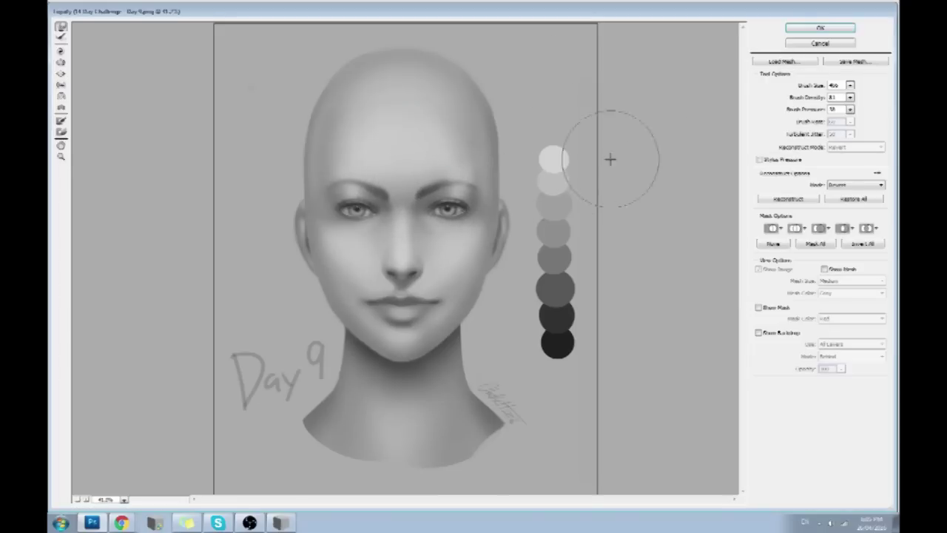
{"action": "key", "text": "ctrl+z"}
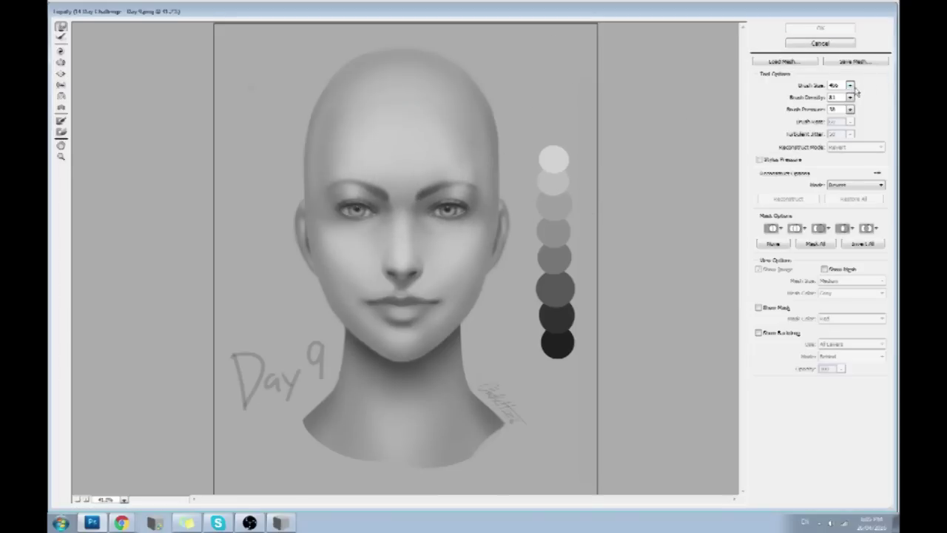
{"action": "left_click", "coordinate": [850, 85]}
{"action": "left_click_drag", "start_coordinate": [816, 99], "coordinate": [809, 98]}
{"action": "left_click", "coordinate": [418, 191]}
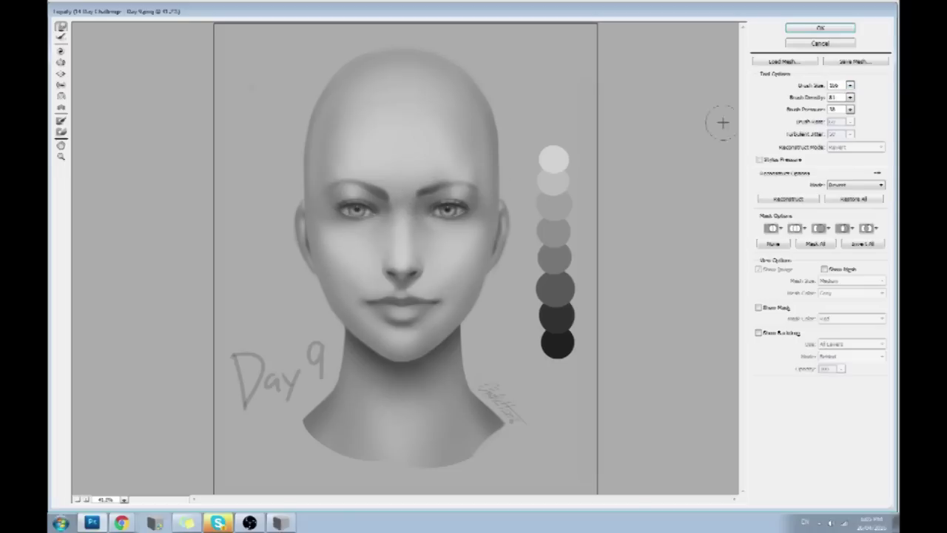
Push the left brow's inner end toward the nose bridge with a 131 brush
{"action": "left_click", "coordinate": [850, 85]}
{"action": "left_click", "coordinate": [424, 178]}
{"action": "mouse_move", "coordinate": [385, 198]}
{"action": "left_mouse_down"}
{"action": "mouse_move", "coordinate": [374, 177]}
{"action": "mouse_move", "coordinate": [384, 201]}
{"action": "left_mouse_up"}
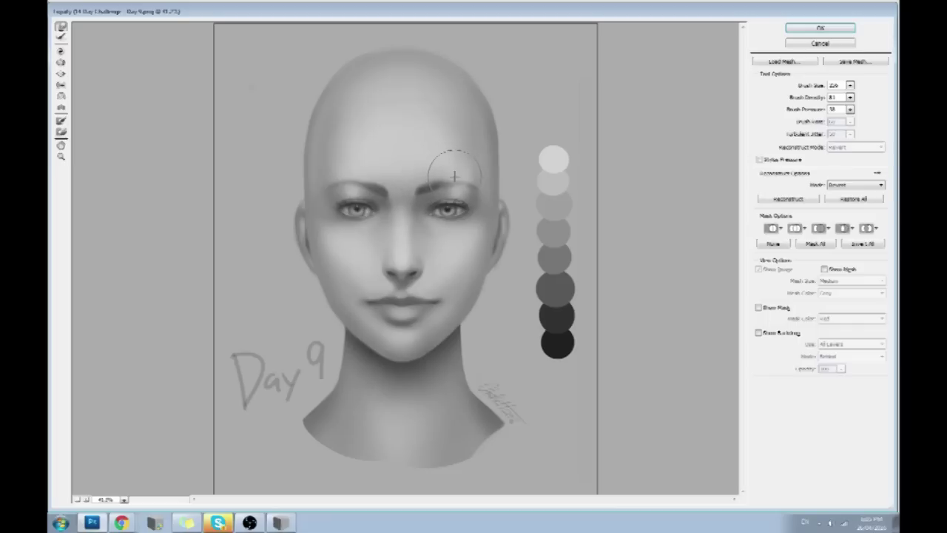
{"action": "left_click", "coordinate": [850, 85]}
{"action": "left_click_drag", "start_coordinate": [815, 97], "coordinate": [805, 97]}
{"action": "left_click", "coordinate": [423, 196]}
{"action": "left_click_drag", "start_coordinate": [383, 196], "coordinate": [426, 194]}
Reshape the inner right eyebrow with a 101 brush, refine the left, and apply the warp
{"action": "left_click", "coordinate": [851, 85]}
{"action": "left_click_drag", "start_coordinate": [807, 99], "coordinate": [817, 100]}
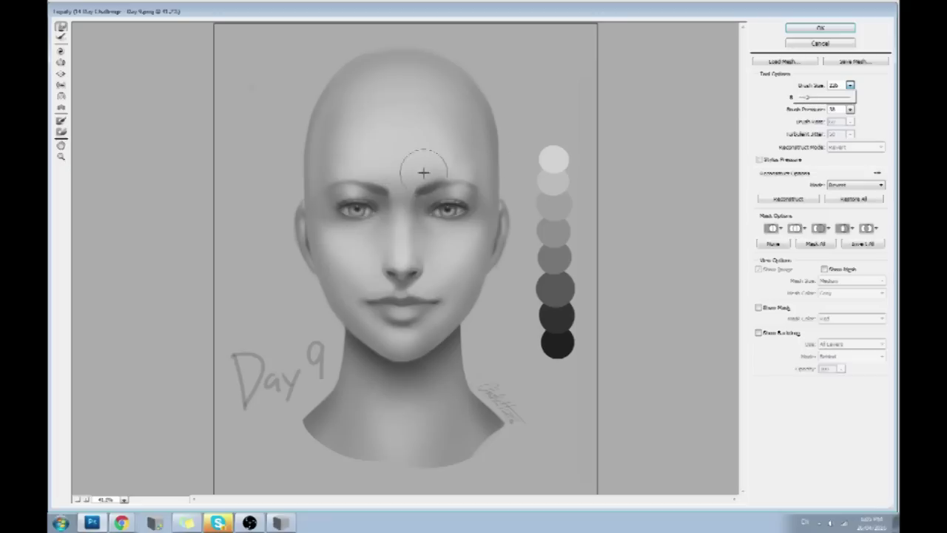
{"action": "left_click", "coordinate": [850, 85]}
{"action": "left_click_drag", "start_coordinate": [815, 99], "coordinate": [803, 99]}
{"action": "mouse_move", "coordinate": [429, 197]}
{"action": "left_mouse_down"}
{"action": "mouse_move", "coordinate": [418, 184]}
{"action": "mouse_move", "coordinate": [430, 194]}
{"action": "mouse_move", "coordinate": [448, 184]}
{"action": "left_mouse_up"}
{"action": "left_click_drag", "start_coordinate": [376, 184], "coordinate": [349, 185]}
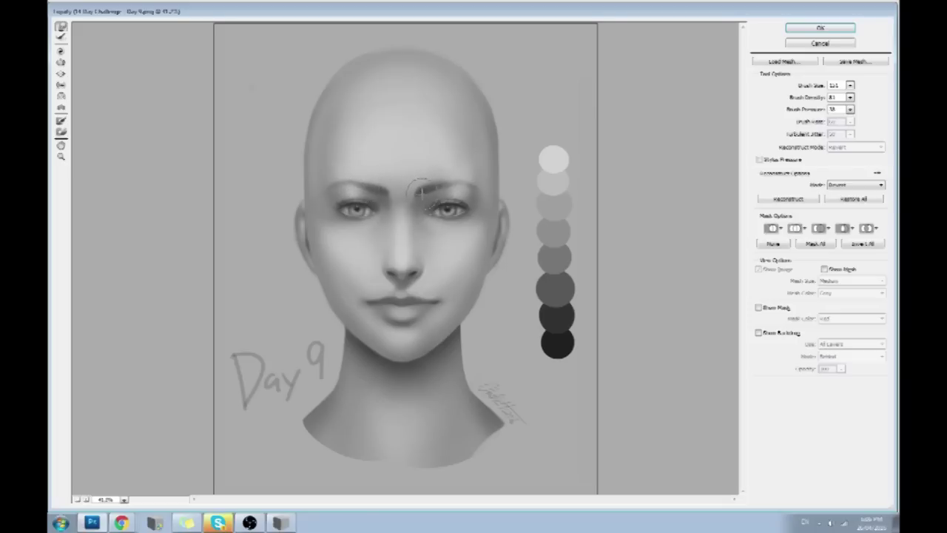
{"action": "left_click", "coordinate": [820, 27]}
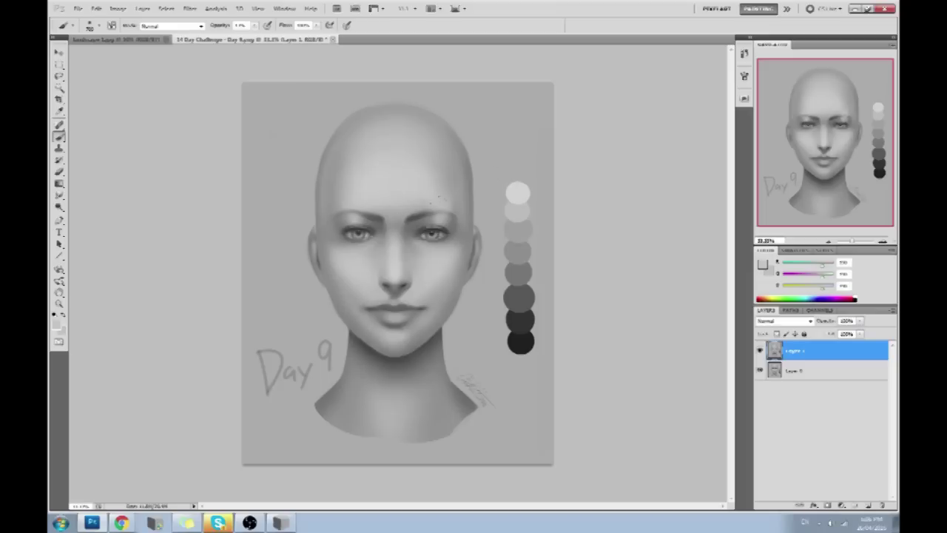
Zoom to 50%, shrink the brush, and touch up with greys from the forehead and nose bridge
{"action": "left_click", "coordinate": [376, 173], "text": "alt"}
{"action": "key", "text": "ctrl+plus"}
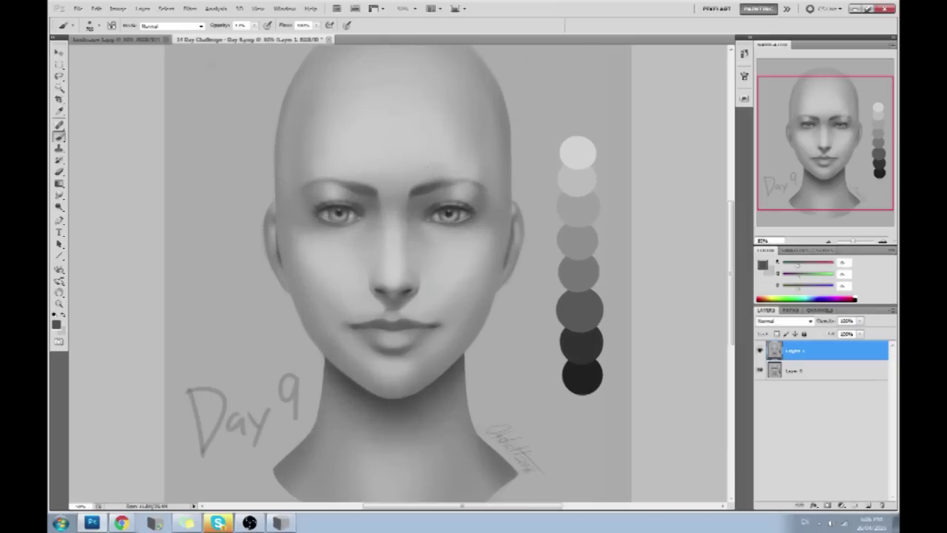
{"action": "key", "text": "bracketleft"}
{"action": "left_click", "coordinate": [420, 191], "text": "alt"}
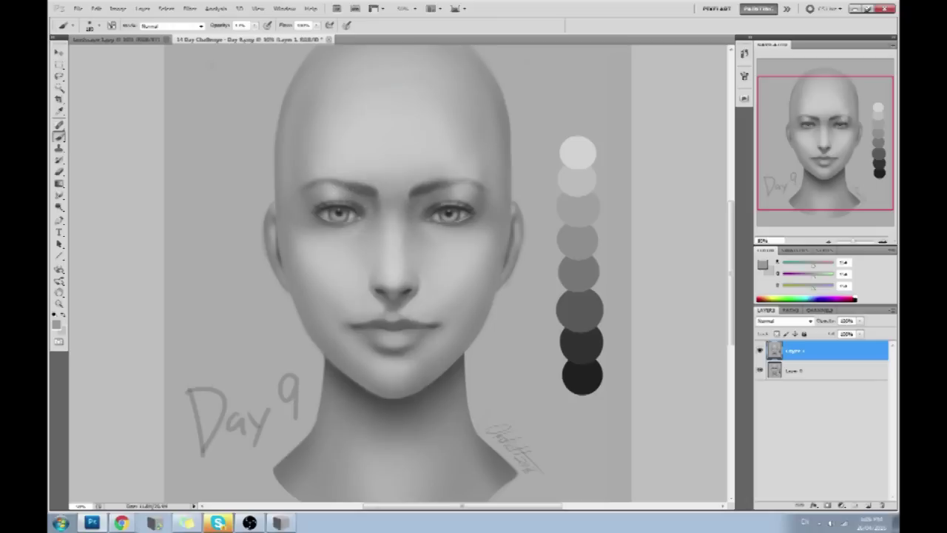
{"action": "left_click", "coordinate": [412, 209], "text": "alt"}
{"action": "left_click", "coordinate": [369, 214], "text": "alt"}
Paint the brows with tones sampled between the eyes, at the eyebrow and from the forehead
{"action": "left_click", "coordinate": [414, 218], "text": "alt"}
{"action": "left_click", "coordinate": [425, 209], "text": "alt"}
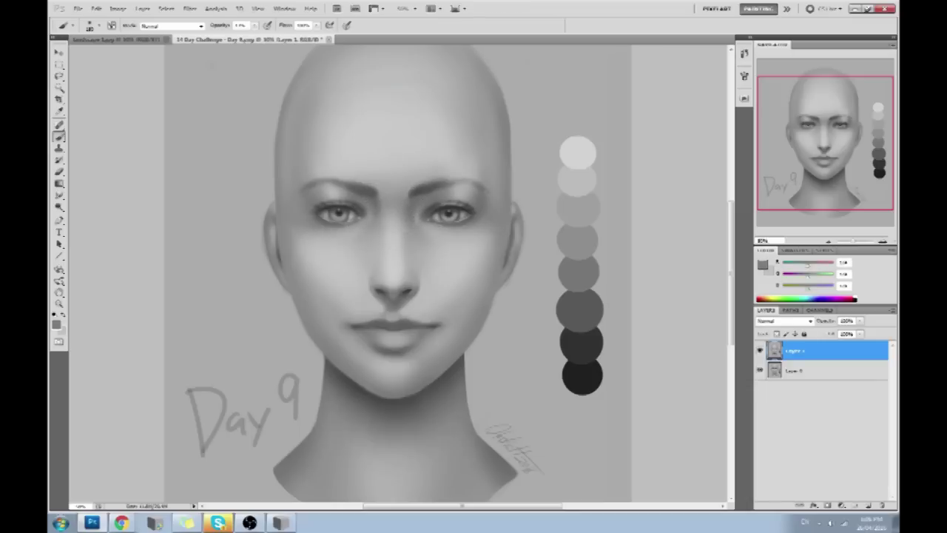
{"action": "left_click", "coordinate": [351, 191], "text": "alt"}
{"action": "left_click", "coordinate": [344, 191], "text": "alt"}
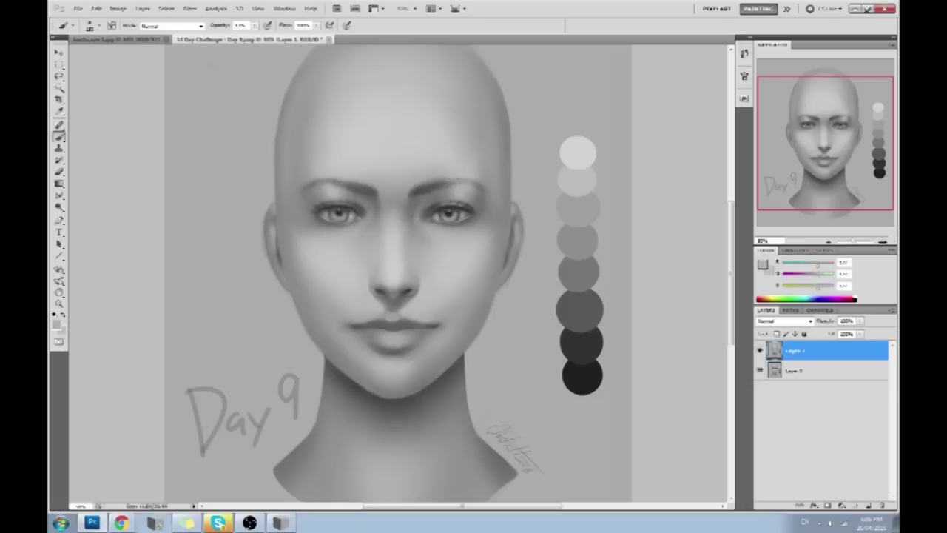
{"action": "left_click", "coordinate": [420, 226], "text": "alt"}
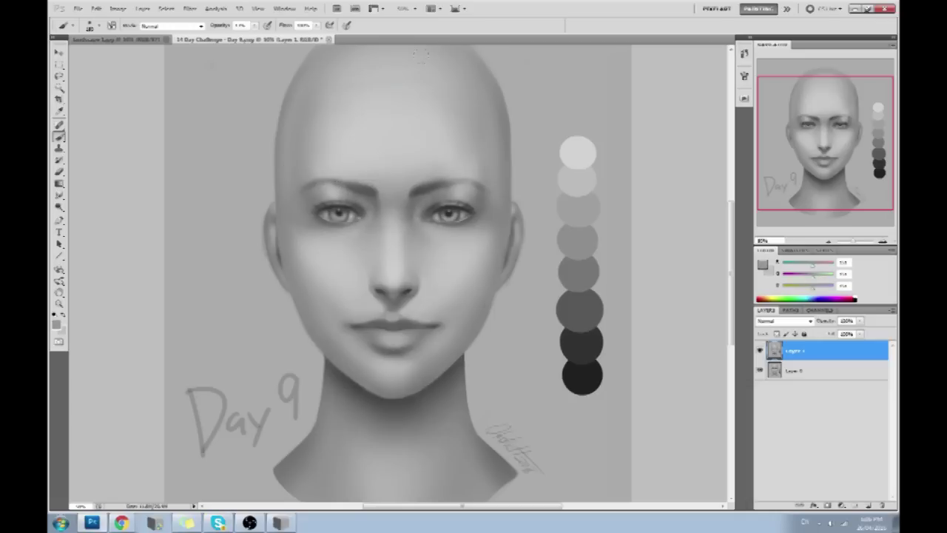
{"action": "left_click", "coordinate": [340, 170], "text": "alt"}
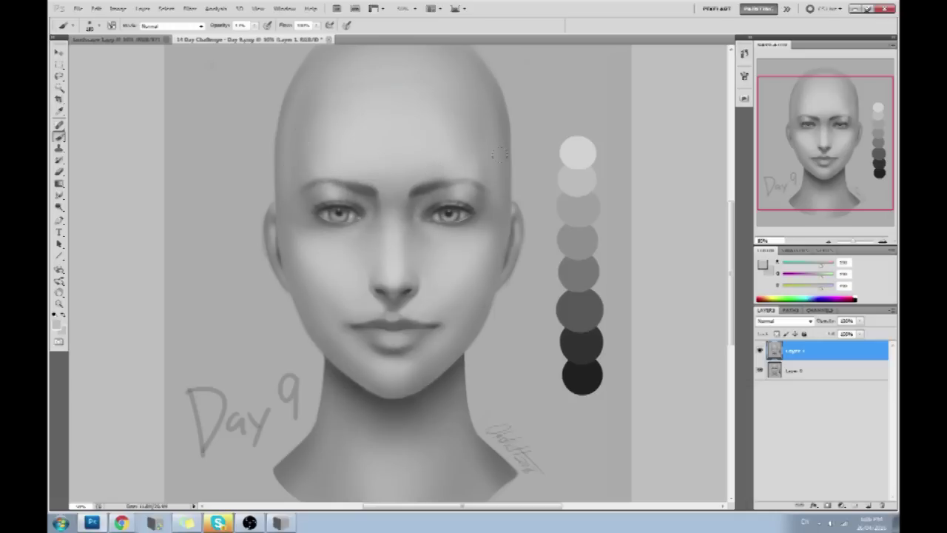
Zoom out to the full painting and hide Layer 1 to compare
{"action": "key", "text": "ctrl+minus"}
{"action": "key", "text": "ctrl+plus"}
{"action": "key", "text": "ctrl+minus"}
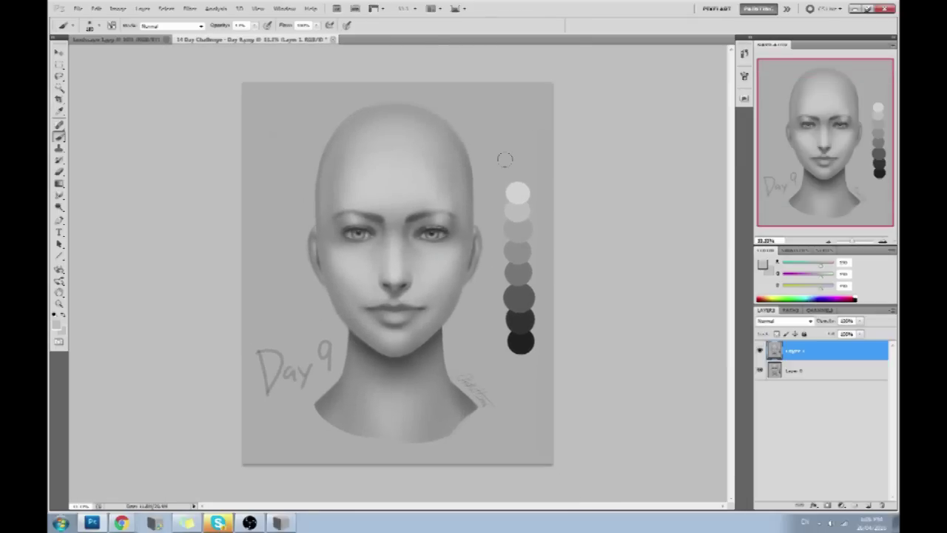
{"action": "left_click", "coordinate": [760, 350]}
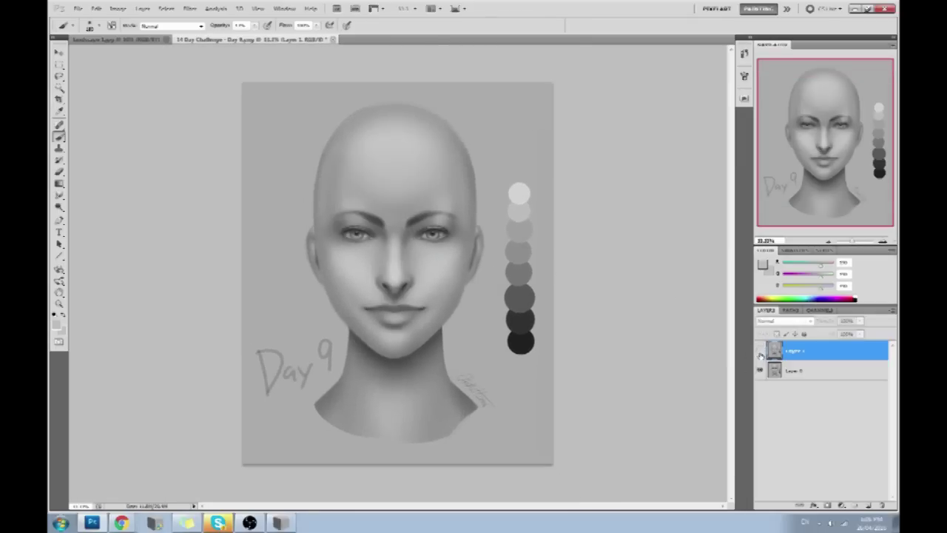
Zoom in and toggle Layer 1 on and off to compare, leaving it visible
{"action": "key", "text": "ctrl+plus"}
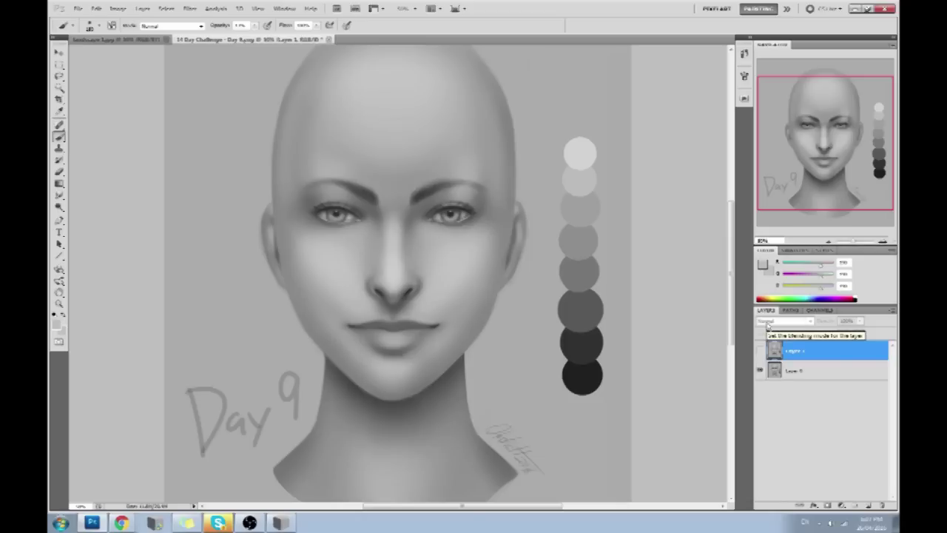
{"action": "left_click", "coordinate": [760, 351]}
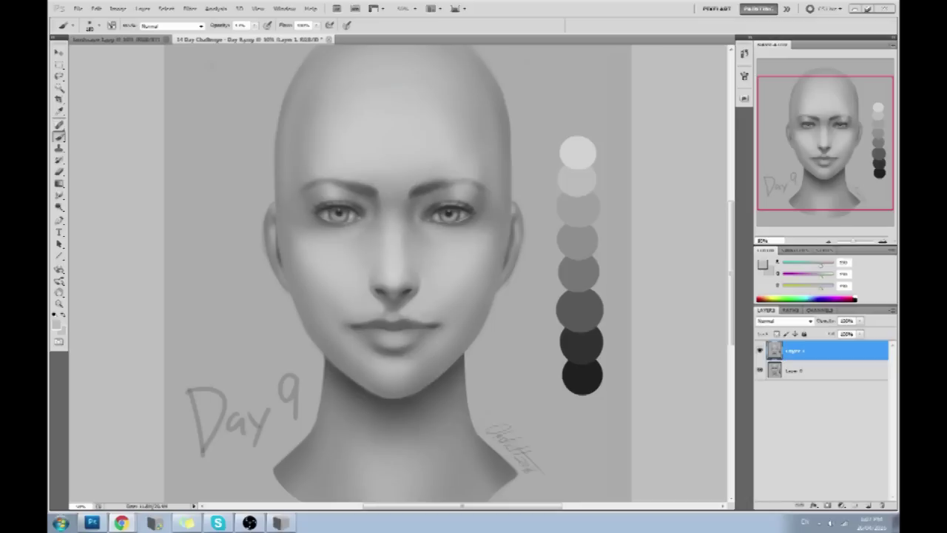
{"action": "left_click", "coordinate": [760, 351]}
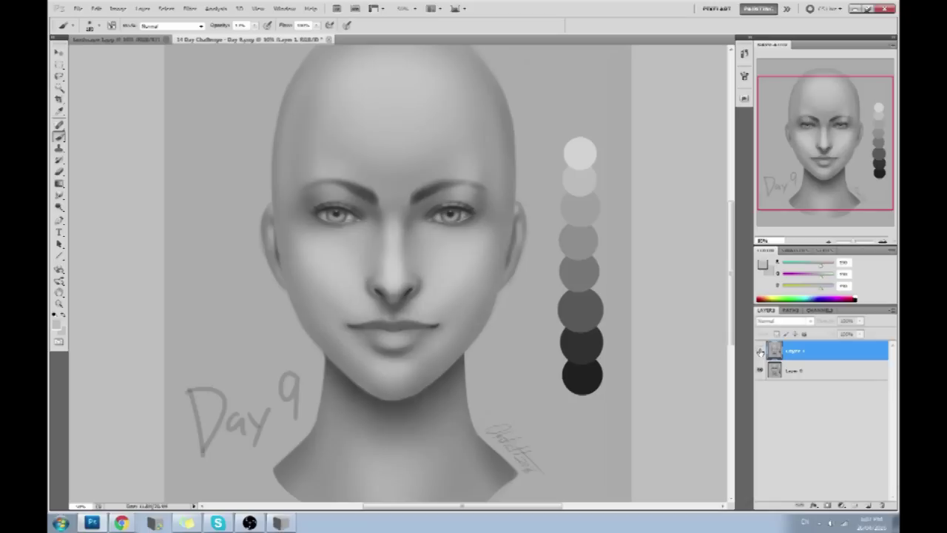
{"action": "left_click", "coordinate": [760, 351]}
{"action": "left_click", "coordinate": [758, 352]}
{"action": "left_click", "coordinate": [760, 351]}
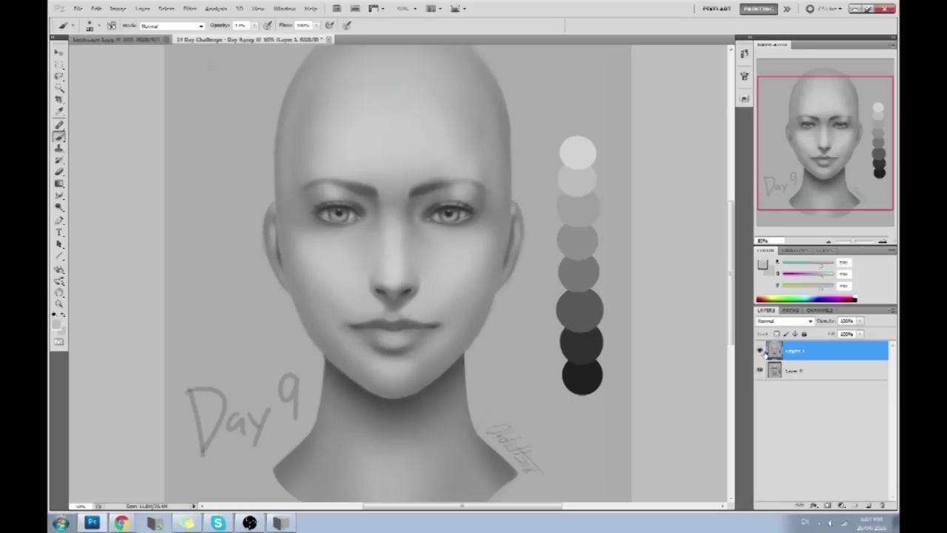